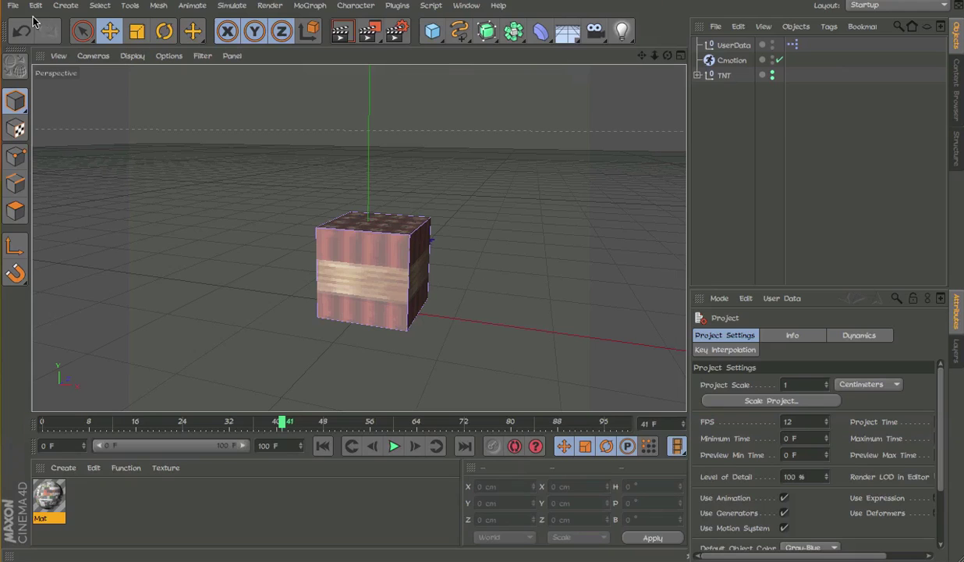
Start a new project and add a Plane primitive to the scene
left_click(12, 5)
left_click(24, 24)
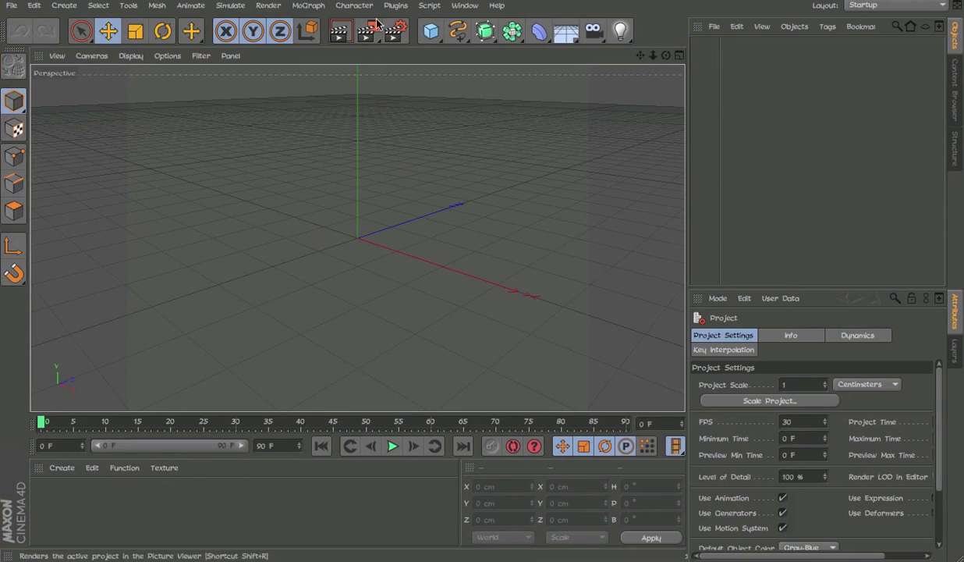
left_click(431, 31)
left_click(546, 79)
Set the plane's width and height to 9.375 cm, with one width segment and one height segment
left_click(810, 368)
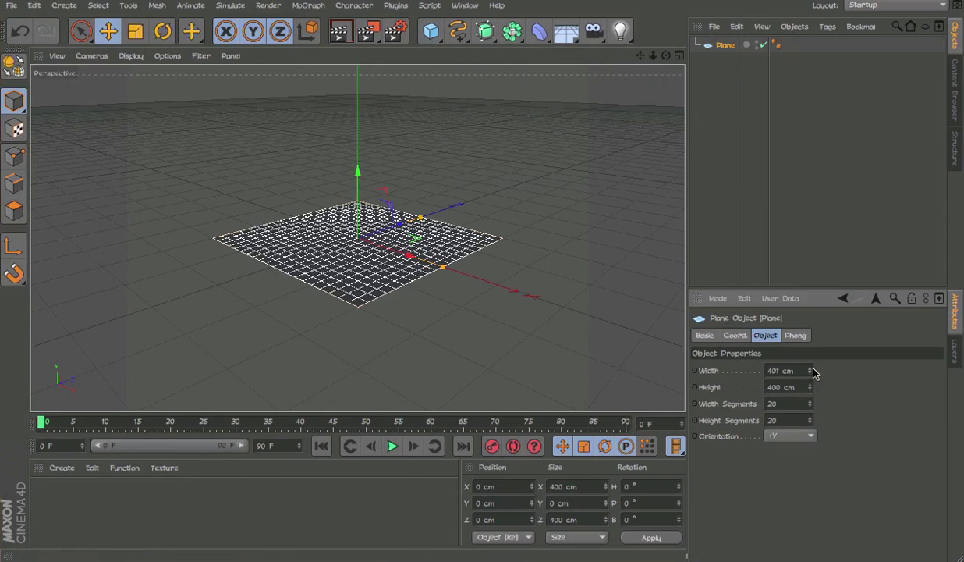
double_click(785, 370)
type("9.375")
key("Tab")
type("1")
key("Tab")
type("0")
double_click(770, 387)
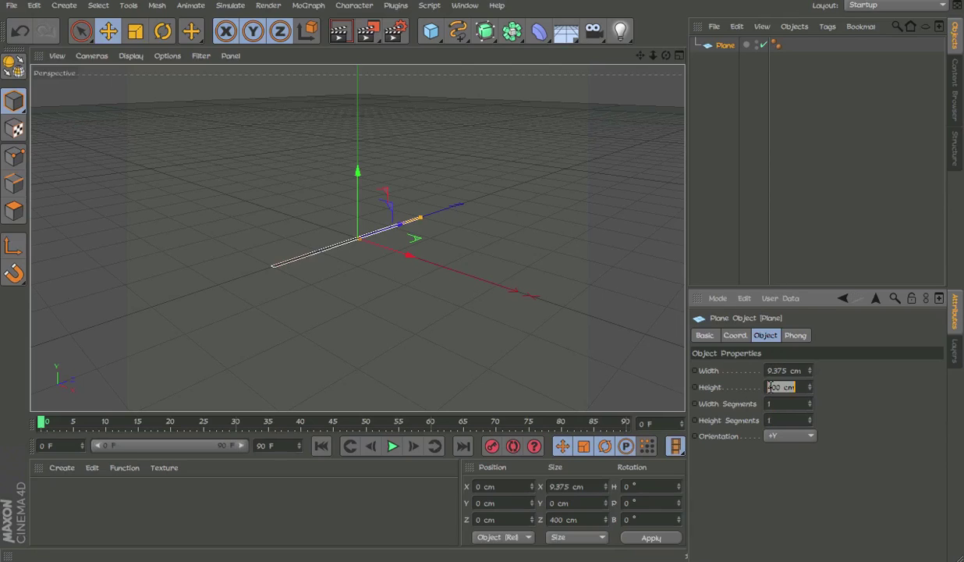
type("6")
type(".375")
Set the plane's orientation to -Z
left_click(788, 436)
left_click(788, 480)
left_click(784, 435)
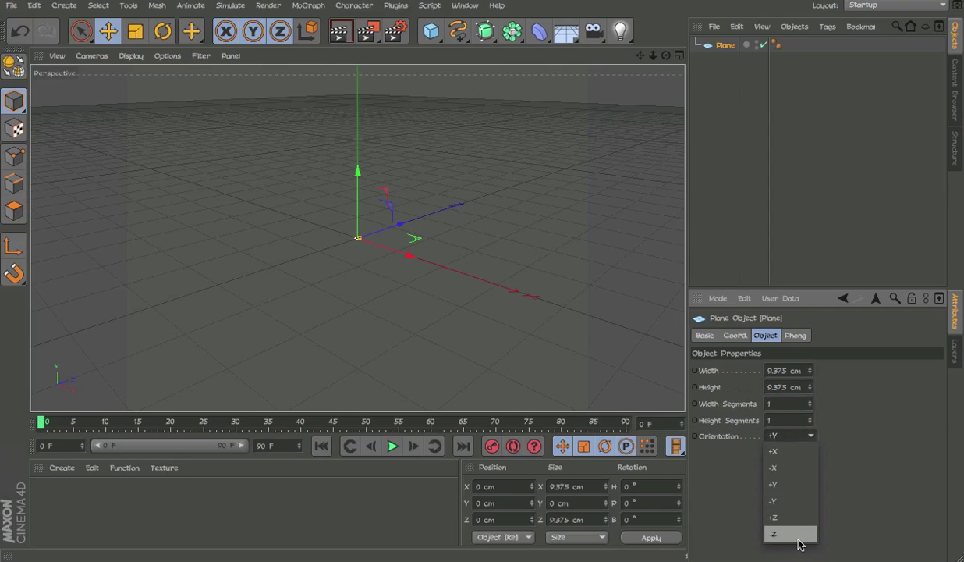
left_click(790, 535)
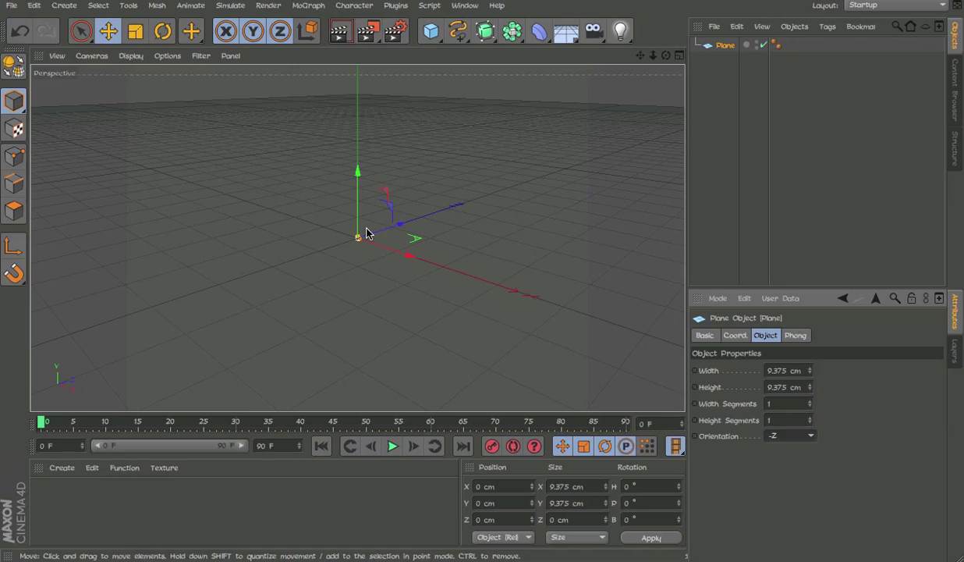
Enable movement quantizing at 3.125 cm and raise the plane to 6.25 cm on the Y axis
scroll(365, 233, "up", 10)
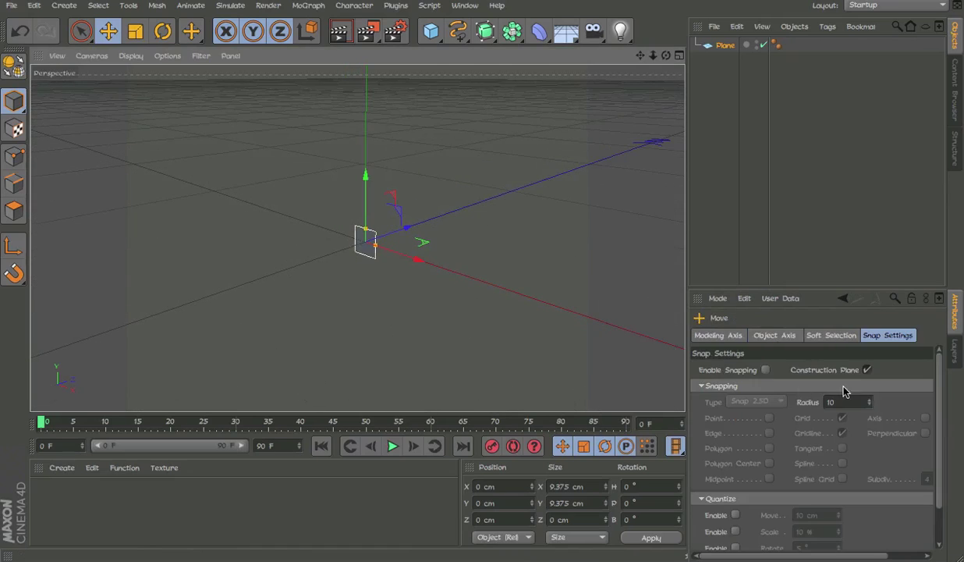
left_click(736, 515)
left_click(811, 515)
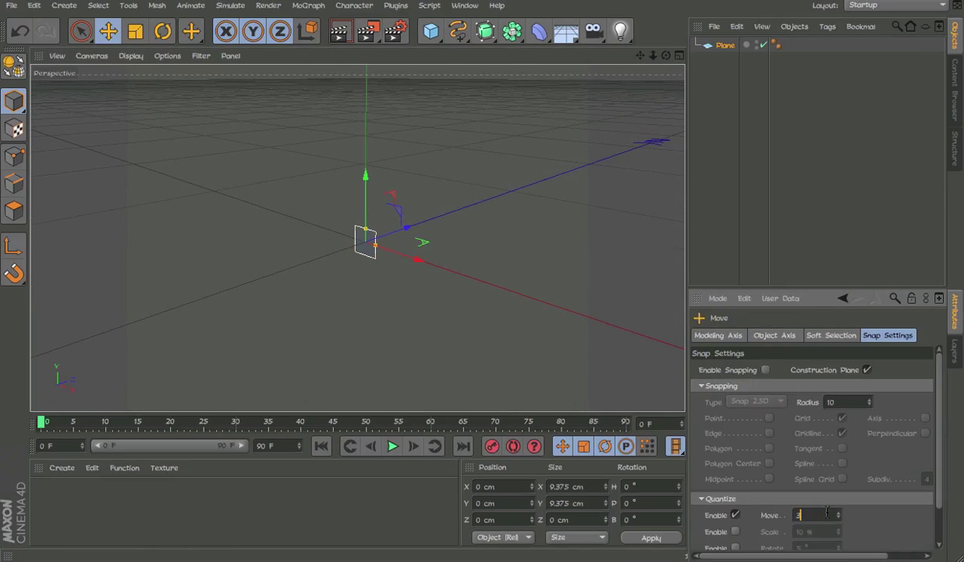
left_click_drag(363, 177, 369, 161)
Set the movement quantize increment to 1.562 cm and lower the plane to 4.688 cm on the Y axis
left_click_drag(374, 238, 541, 178, "alt")
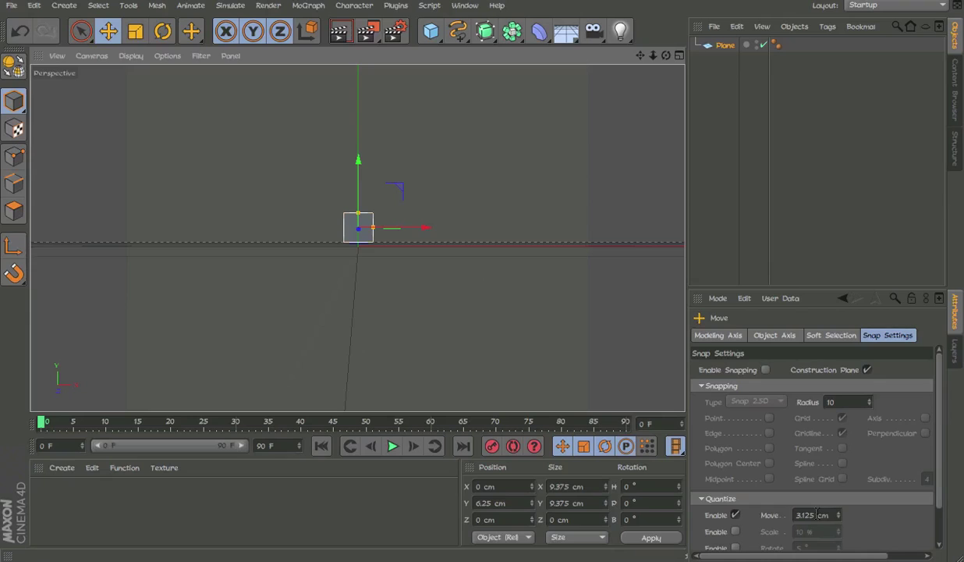
key("Return")
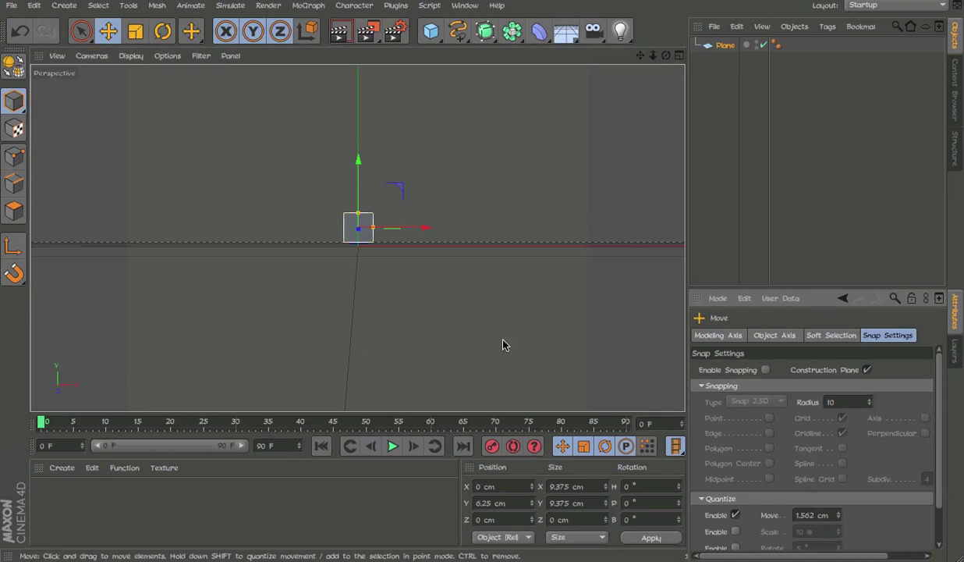
left_click_drag(360, 161, 360, 168)
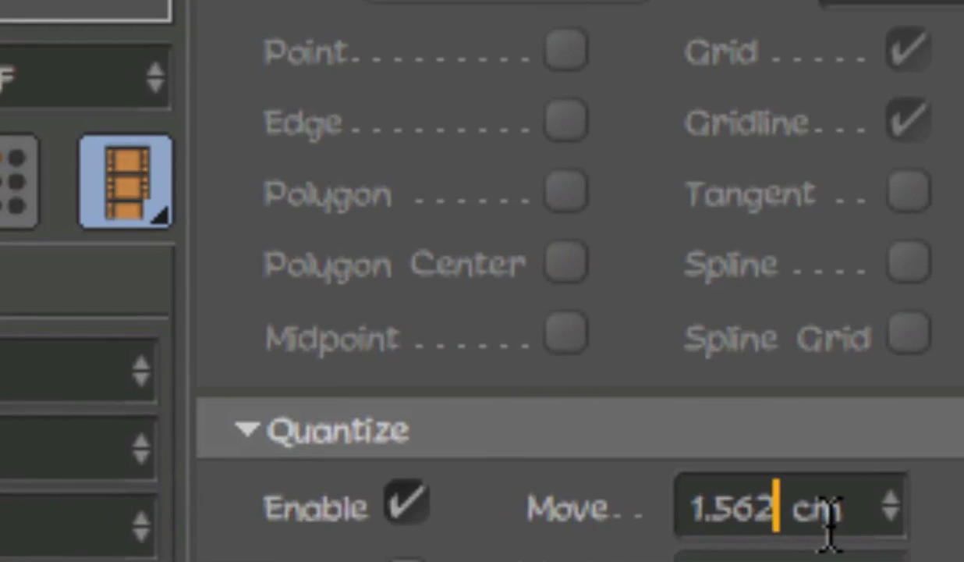
type("/")
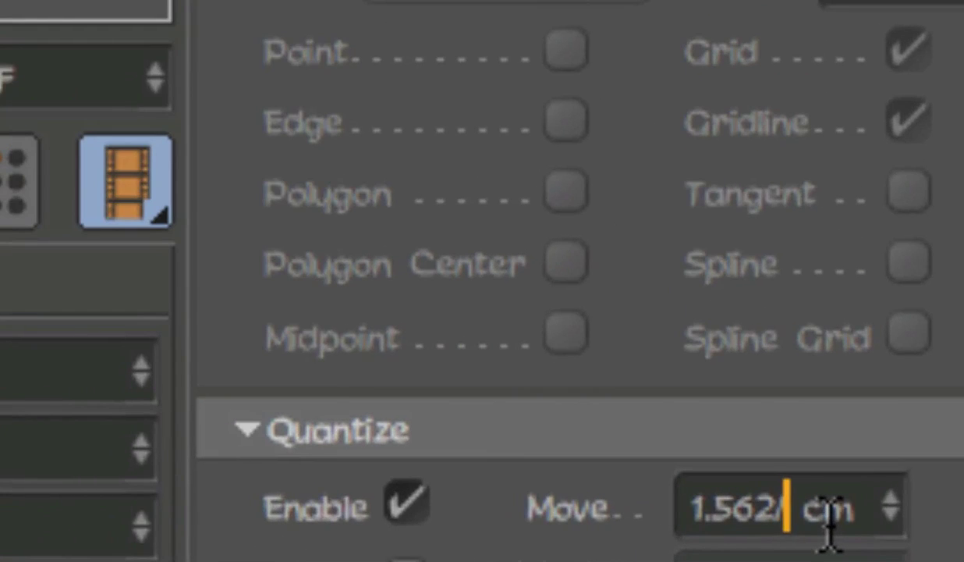
type("2")
key("BackSpace")
key("BackSpace")
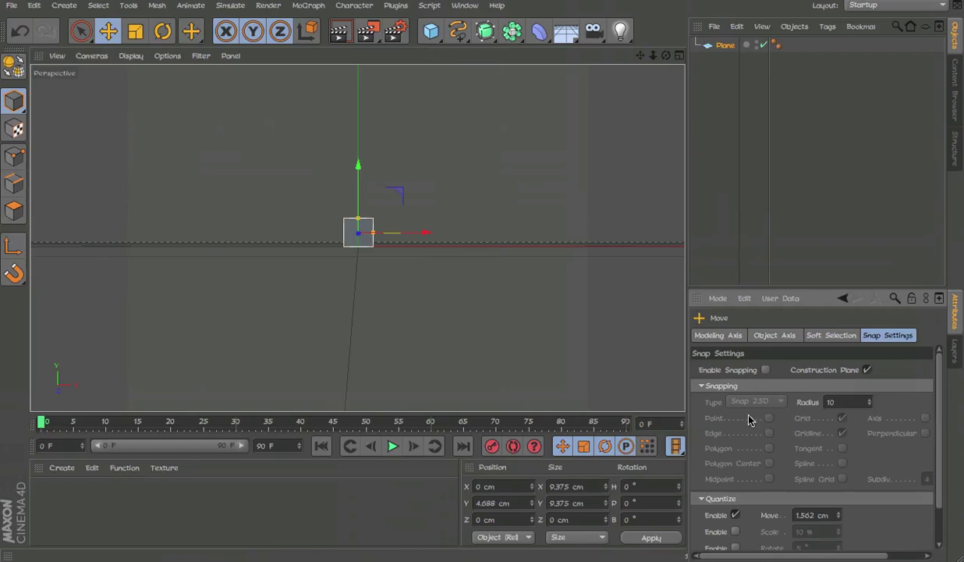
Create a new material and turn off its Specular channel
left_click_drag(281, 220, 338, 261, "alt")
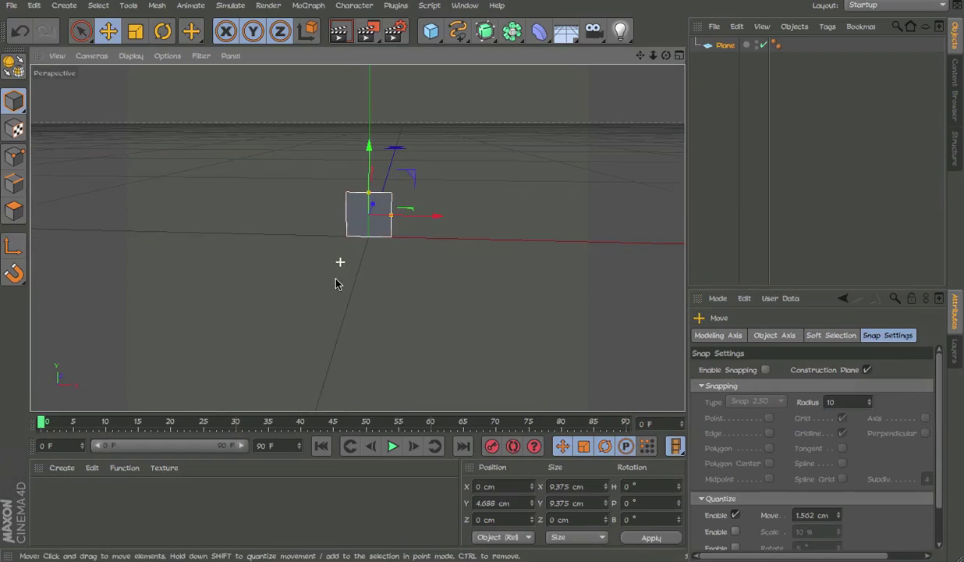
double_click(70, 523)
double_click(43, 491)
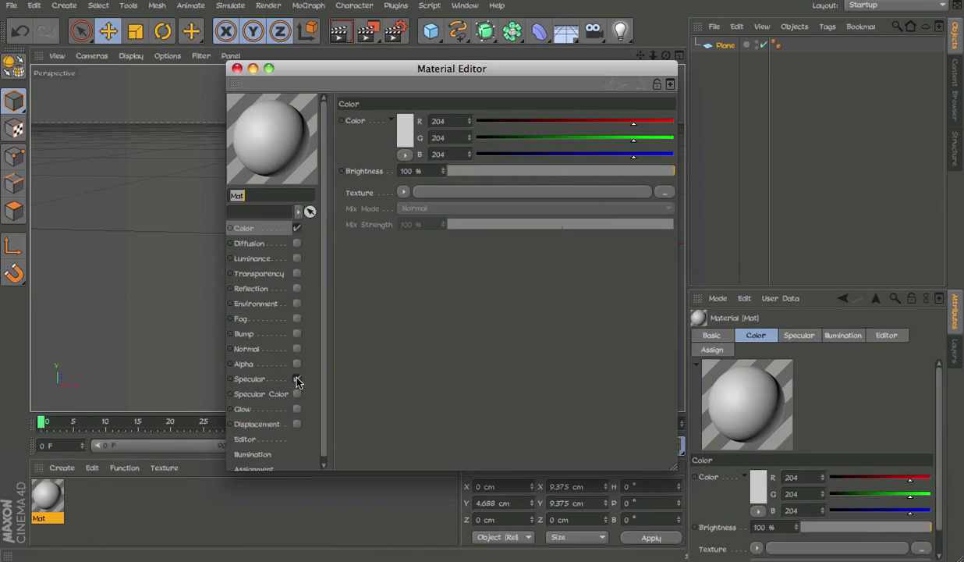
left_click(297, 379)
Start loading an image for the material's color texture and browse to the Sphax PureBDCraft 64x texture pack folder
left_click(471, 192)
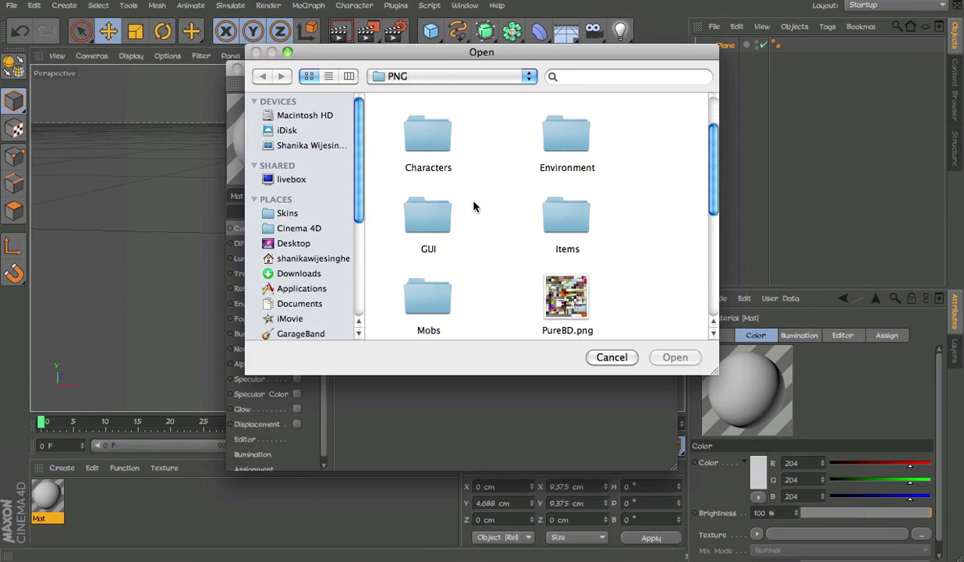
scroll(673, 237, "down", 5)
scroll(546, 226, "up", 2)
left_click(312, 243)
left_click(319, 257)
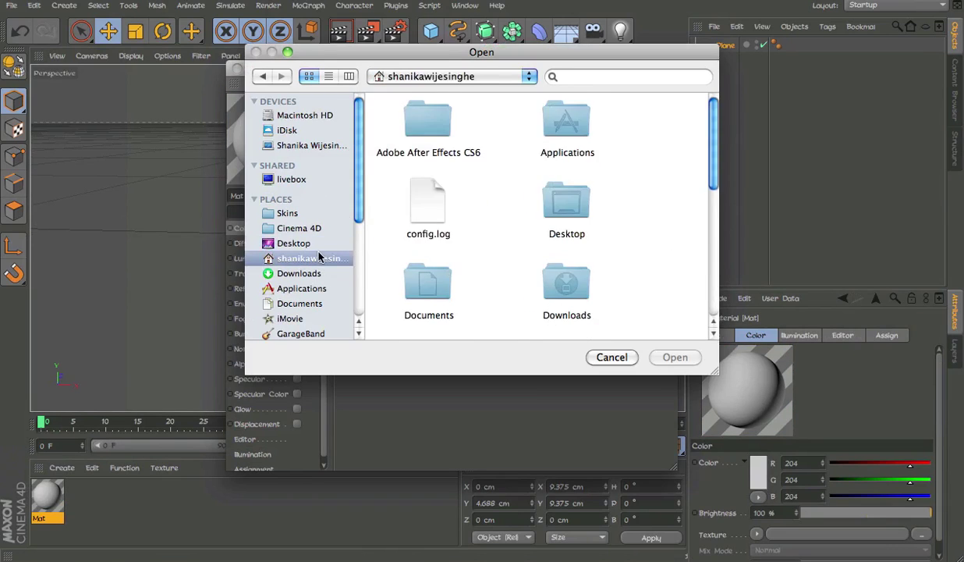
double_click(565, 204)
scroll(555, 180, "down", 5)
double_click(554, 152)
scroll(468, 250, "down", 8)
scroll(483, 245, "up", 3)
double_click(577, 214)
scroll(600, 217, "down", 12)
double_click(579, 219)
double_click(564, 215)
scroll(521, 220, "down", 8)
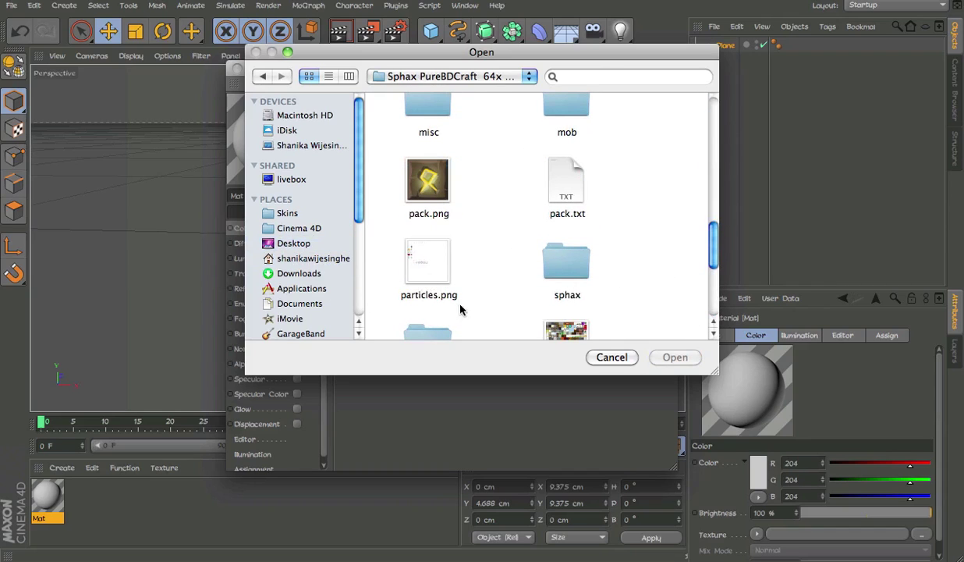
Load particles.png as the color texture without copying it to the project location, and set its sampling to None
left_click(422, 265)
left_click(675, 357)
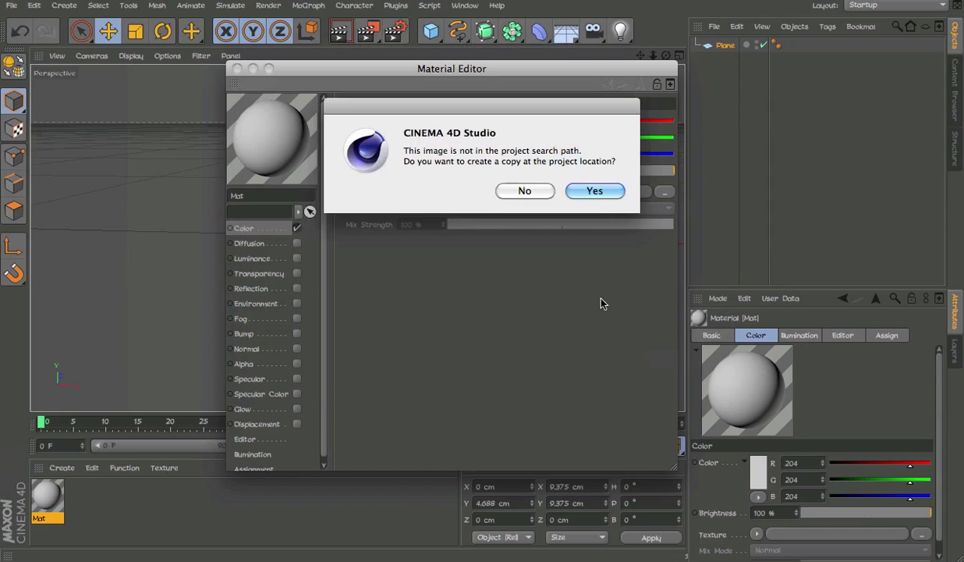
left_click(512, 194)
left_click(494, 206)
left_click(512, 238)
left_click(504, 209)
left_click(503, 224)
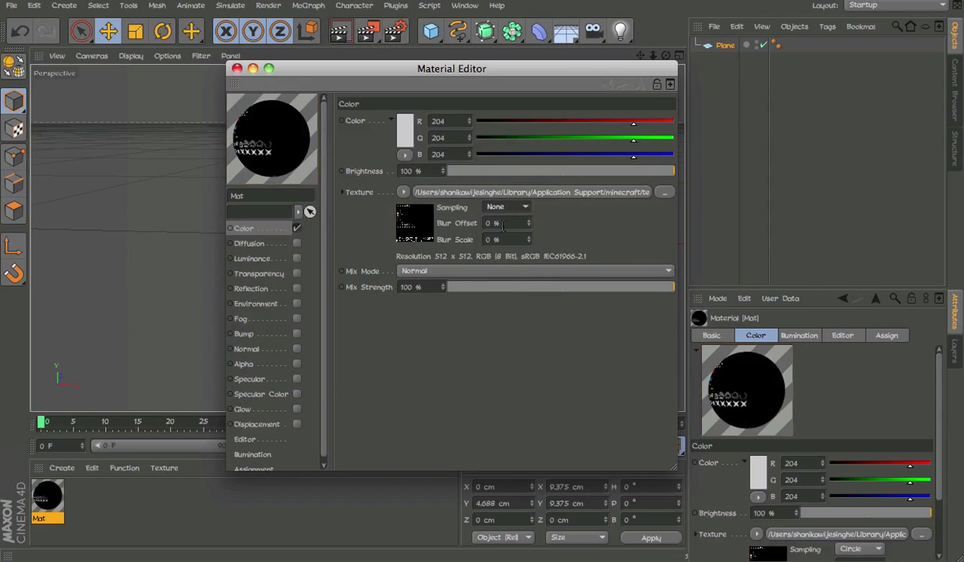
Copy the color texture channel, enable the material's Alpha channel, and paste the texture into it
right_click(388, 187)
left_click(385, 193)
right_click(386, 195)
left_click(408, 244)
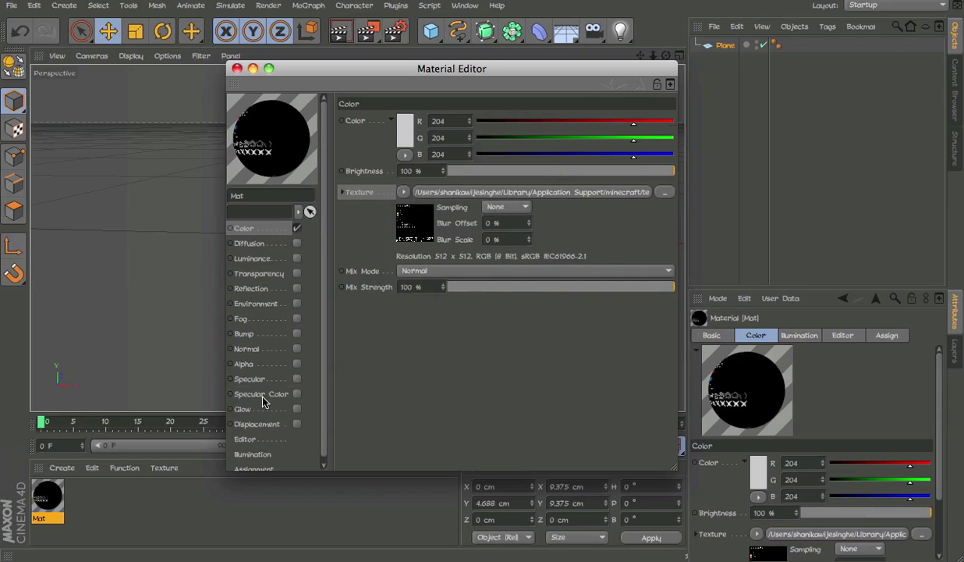
left_click(263, 394)
left_click(258, 349)
left_click(269, 363)
left_click(297, 363)
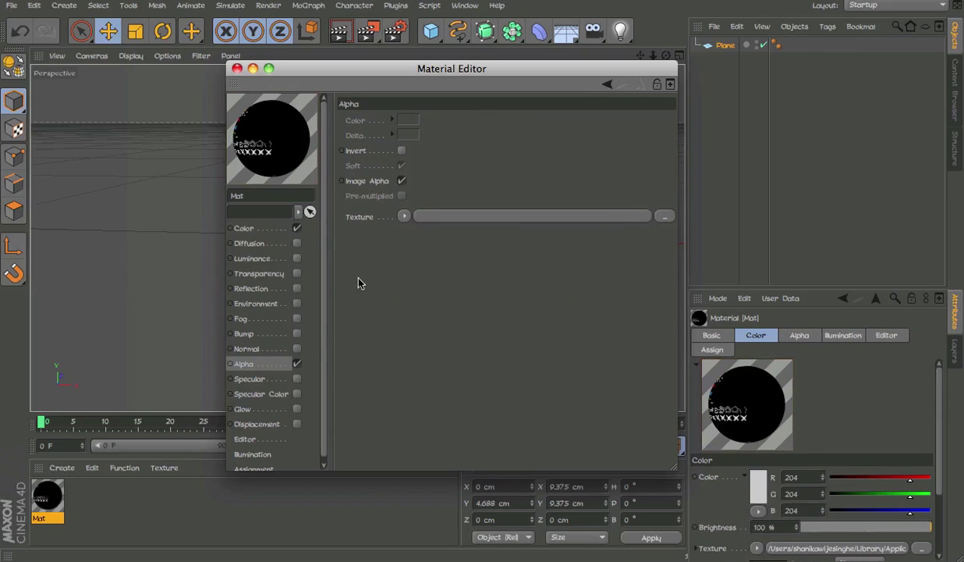
right_click(377, 216)
left_click(404, 278)
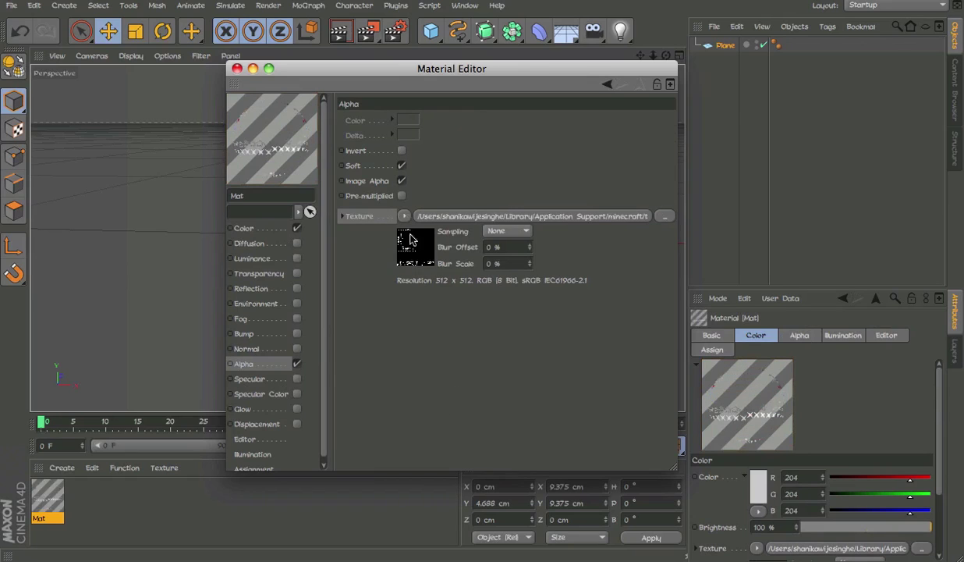
Turn off Image Alpha and Soft in the Alpha channel and set the alpha color to black
left_click(401, 180)
left_click(407, 120)
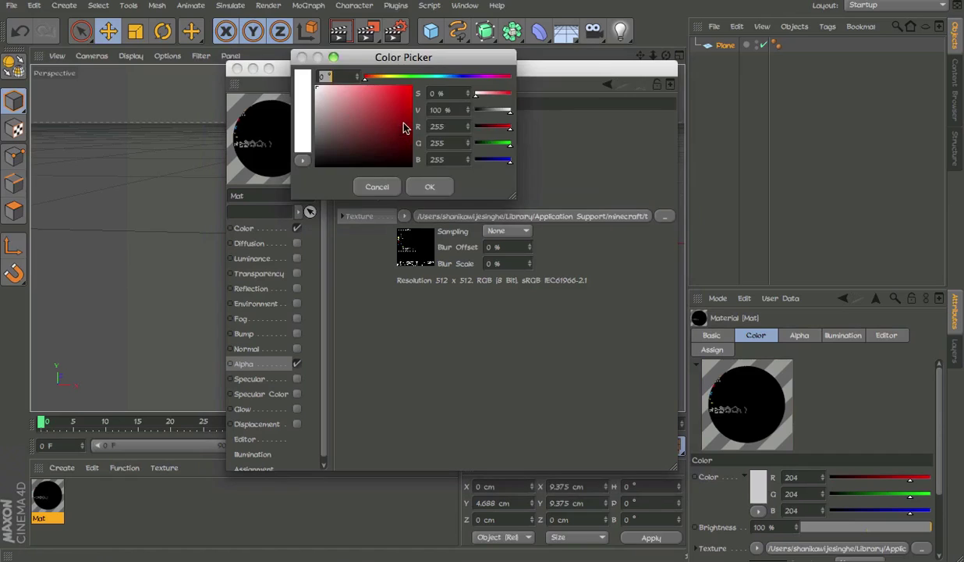
left_click(373, 187)
left_click(407, 121)
left_click(383, 182)
left_click(407, 121)
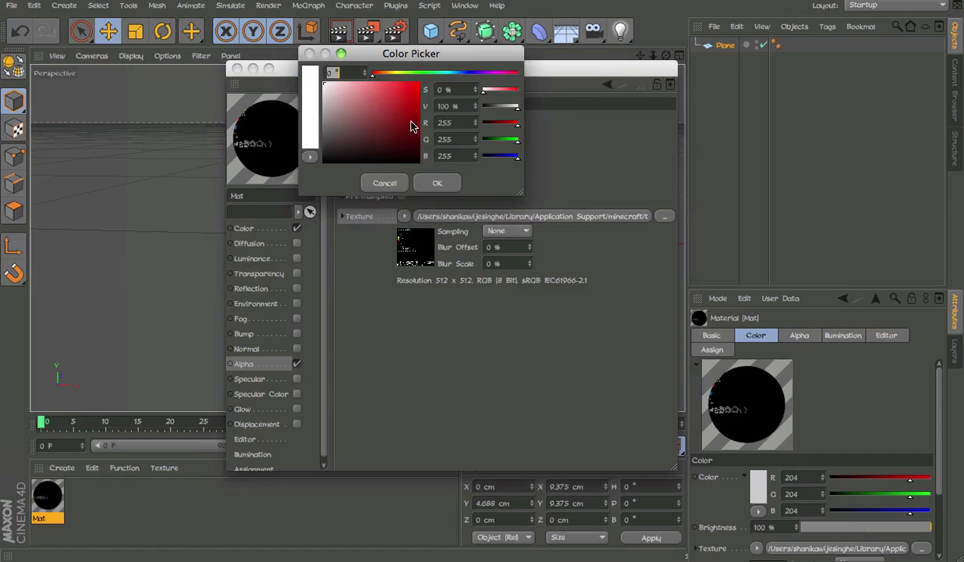
left_click(438, 183)
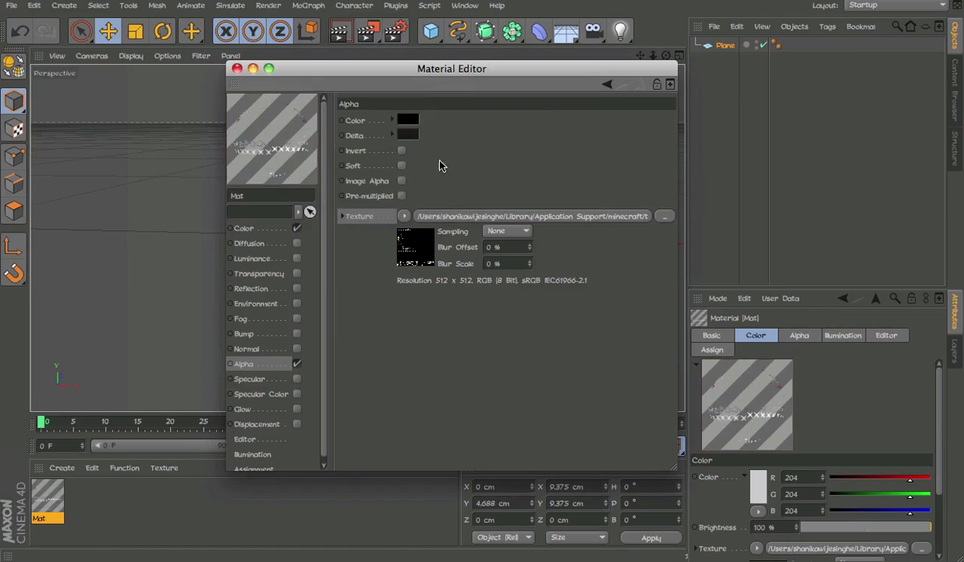
Add a Filter shader to the material's color texture and set its lightness to -43 %
left_click(243, 229)
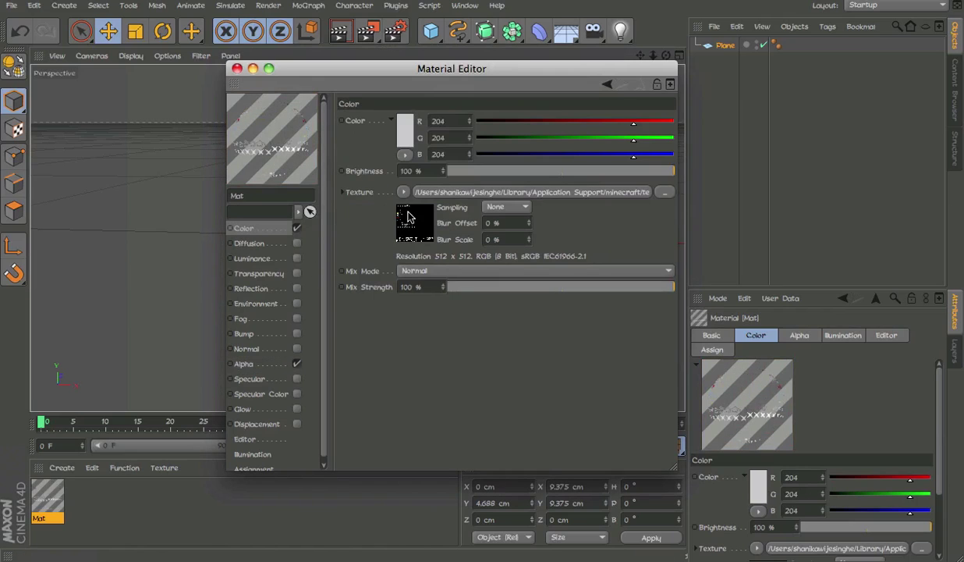
left_click(403, 192)
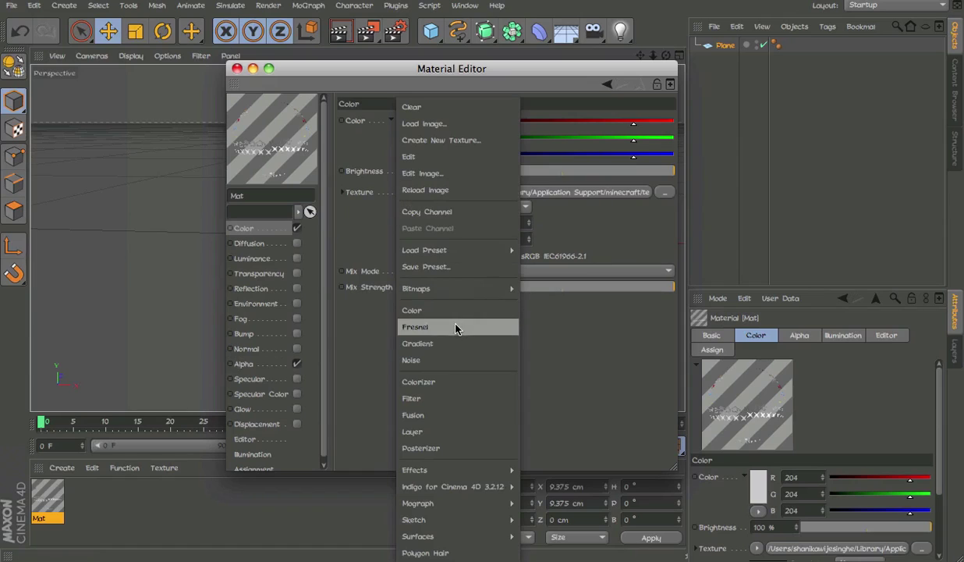
left_click(445, 398)
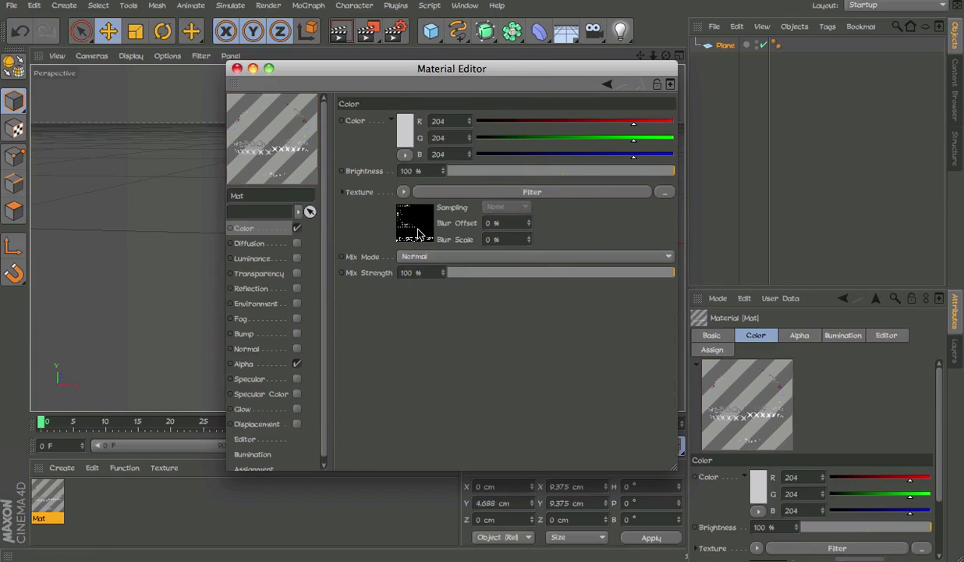
left_click(408, 222)
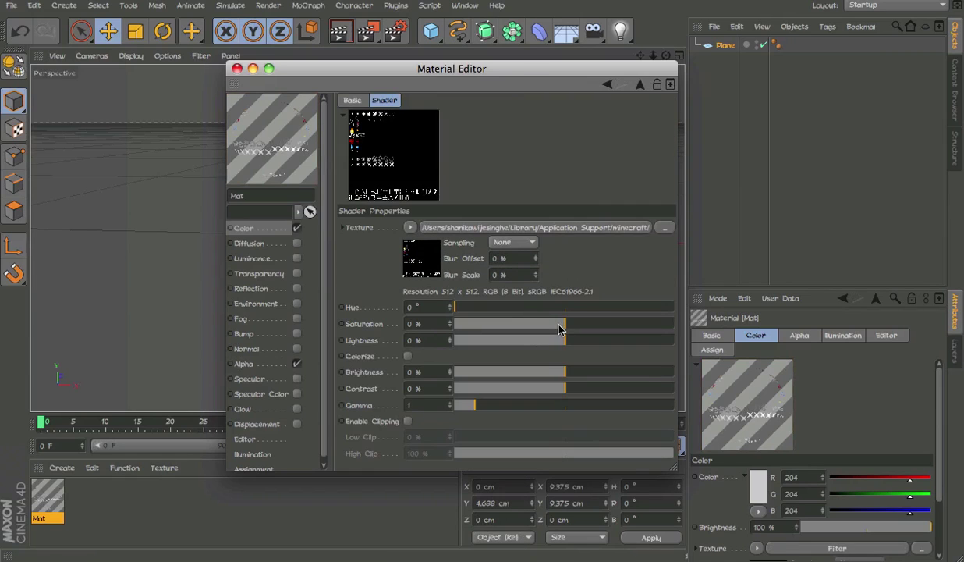
left_click_drag(553, 335, 505, 348)
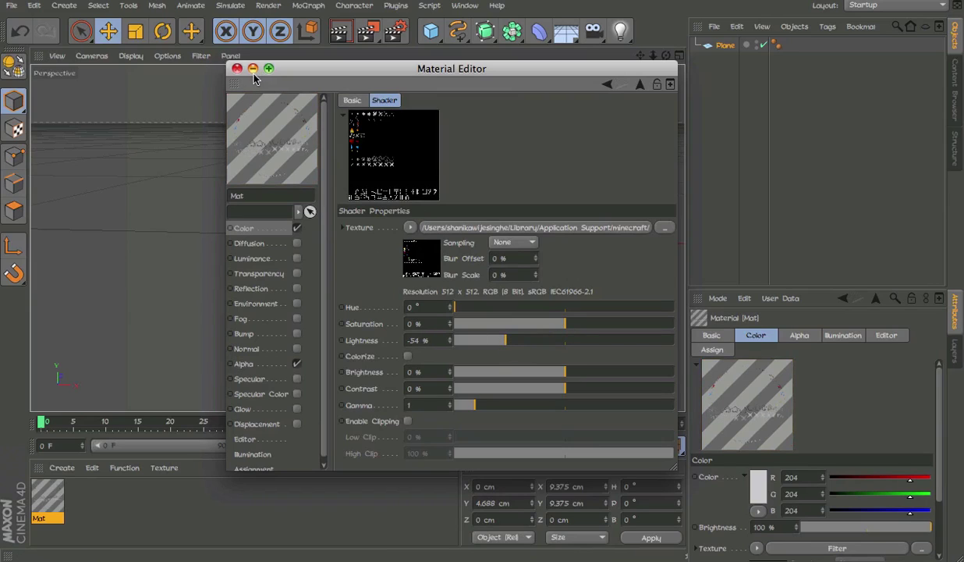
left_click(515, 343)
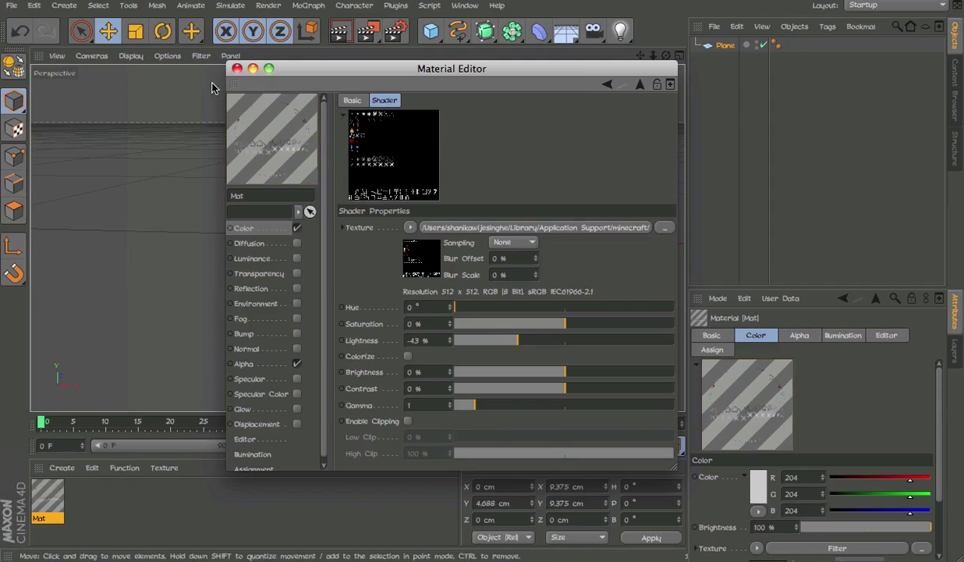
left_click(237, 69)
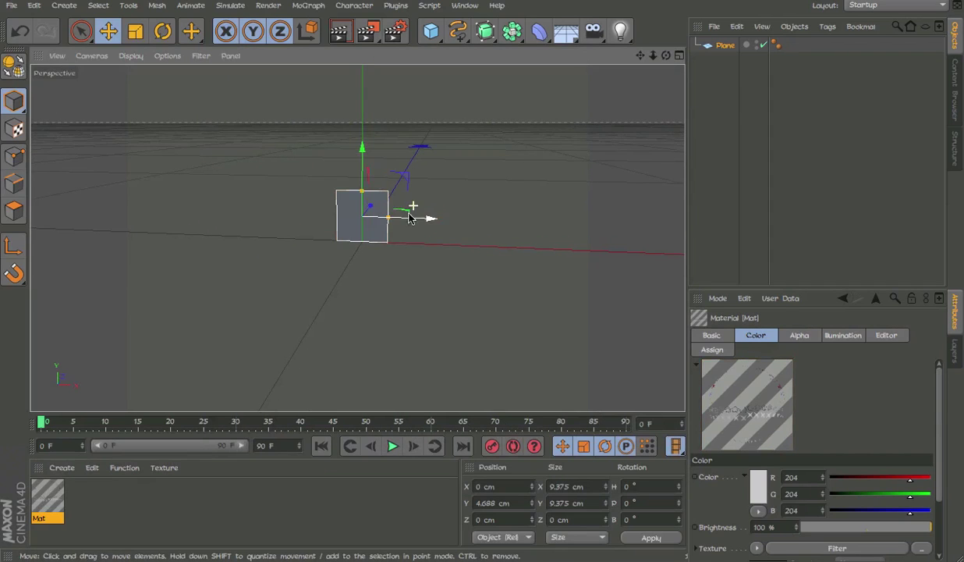
Apply the material to the plane and convert the plane into an editable polygon object
left_click_drag(383, 260, 365, 282, "alt")
left_click_drag(45, 493, 380, 221)
left_click_drag(48, 490, 363, 218)
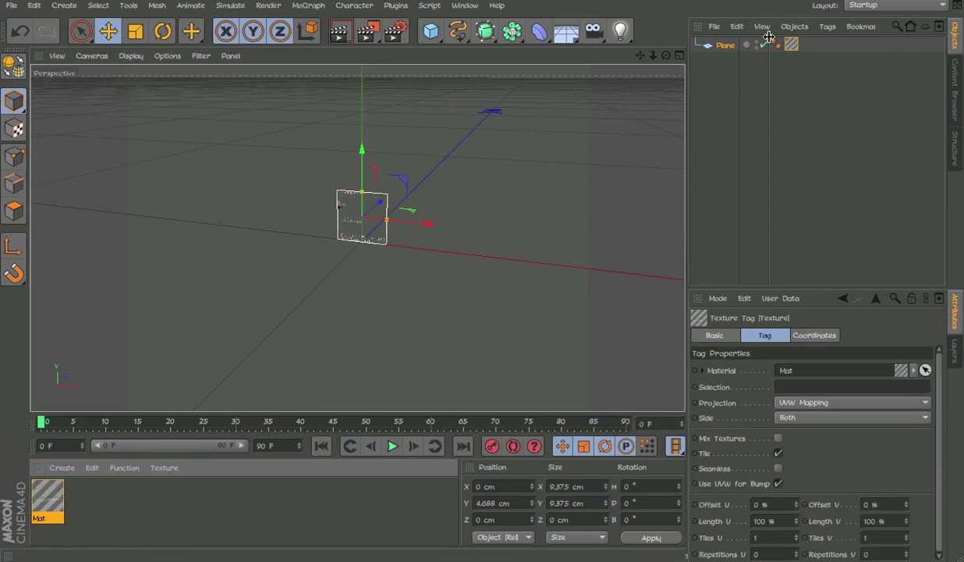
left_click(726, 44)
key("c")
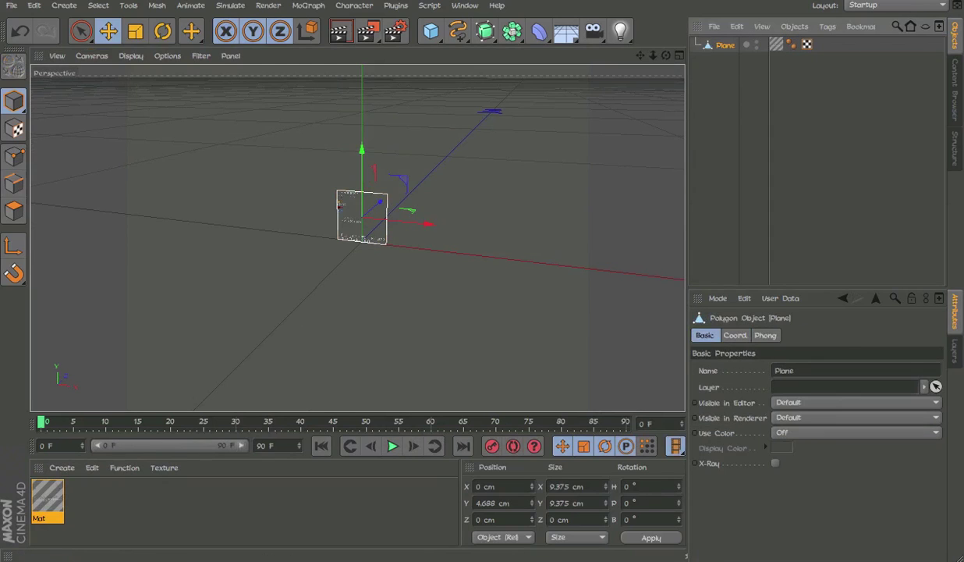
Switch to the BP UV Edit layout and enable UV Polygon Edit mode for the plane
left_click(877, 5)
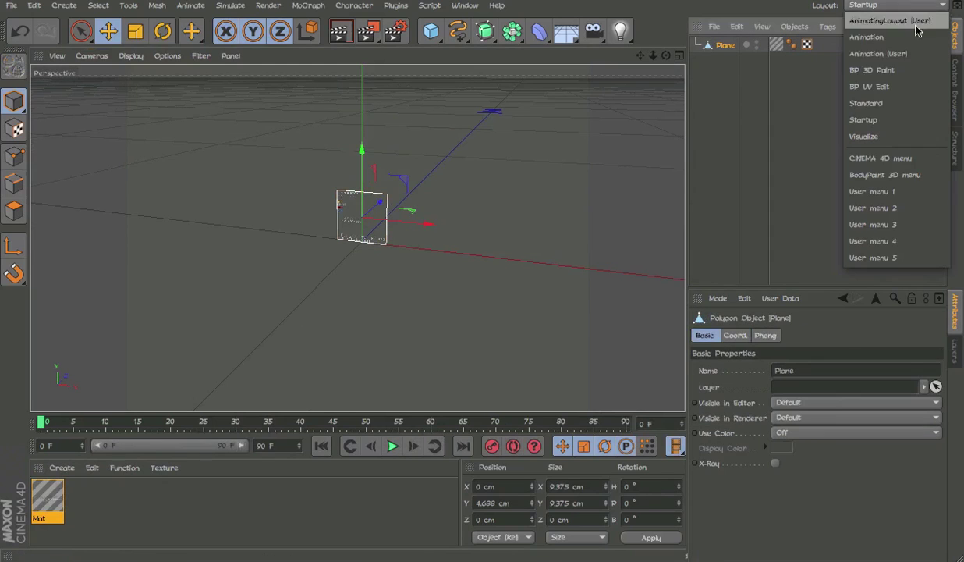
left_click(866, 86)
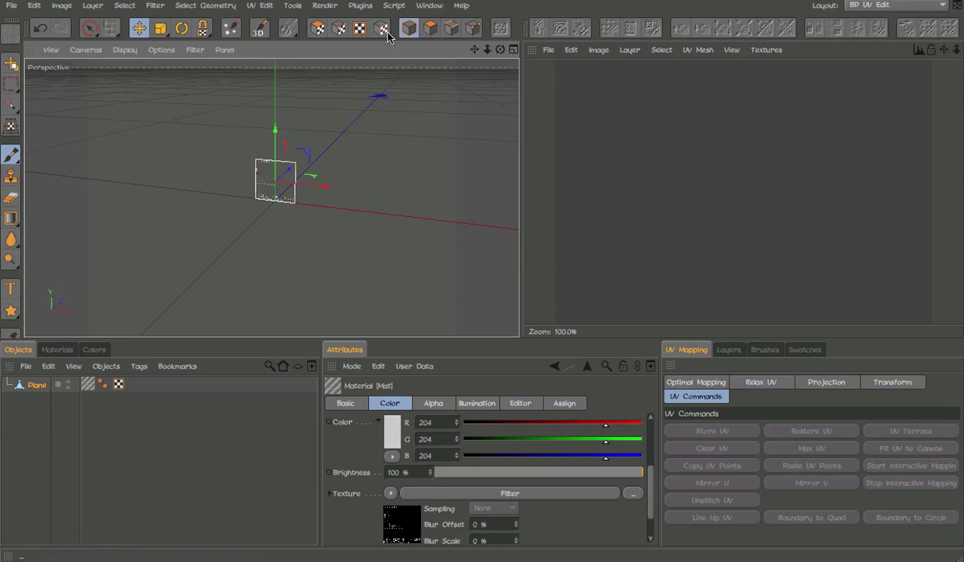
left_click(321, 32)
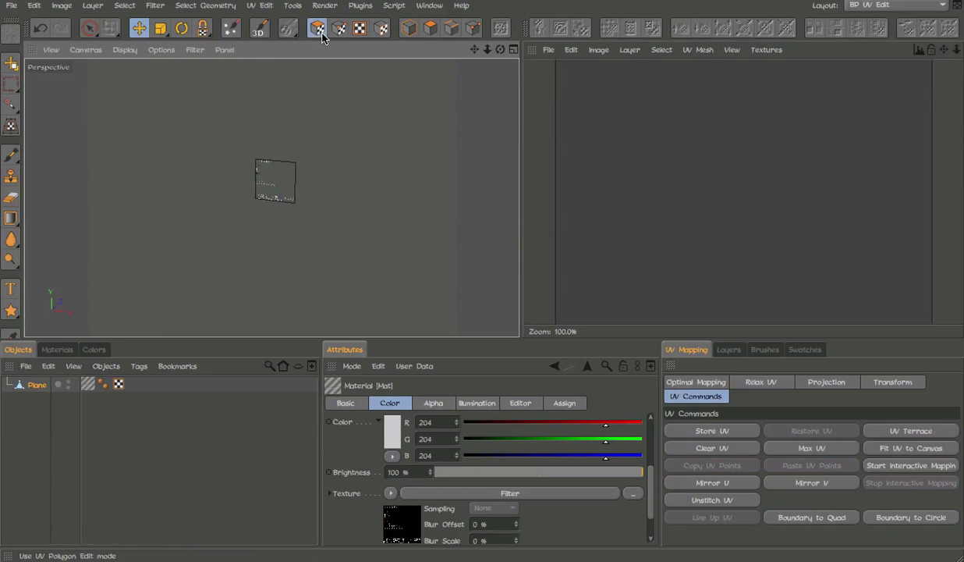
Open particles.png from the Sphax PureBDCraft texture pack folder in the UV texture view
left_click(766, 49)
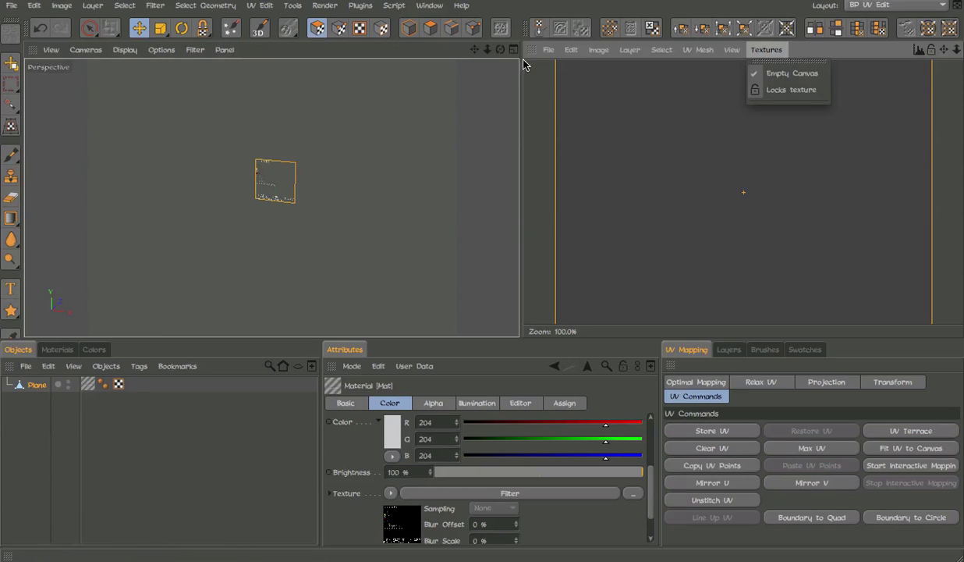
left_click(562, 88)
scroll(448, 286, "down", 10)
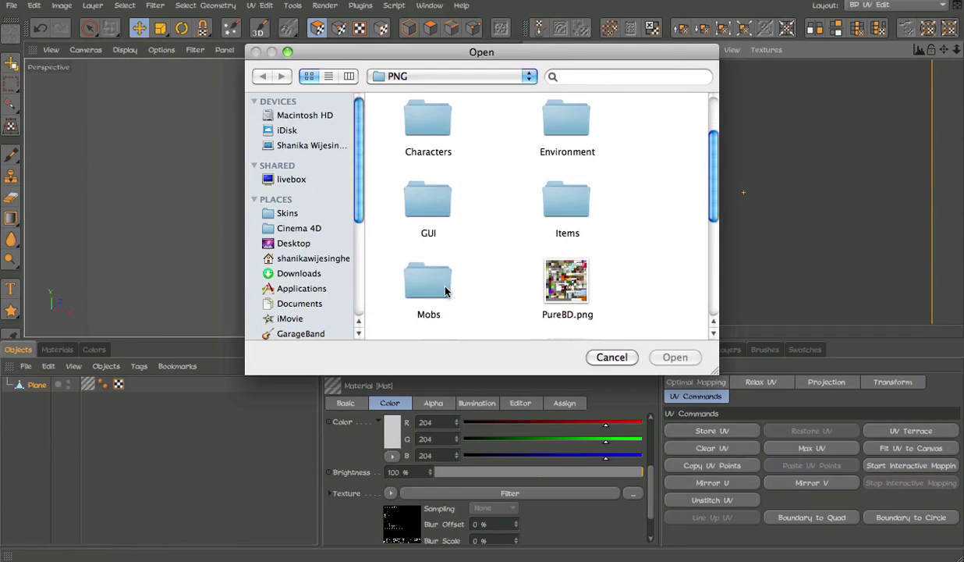
left_click(269, 259)
scroll(460, 229, "down", 5)
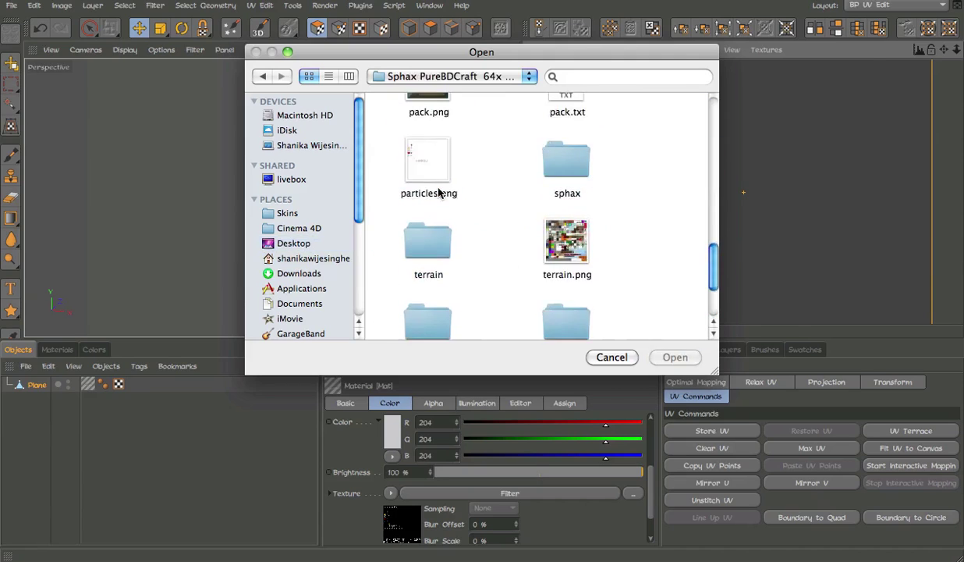
double_click(457, 181)
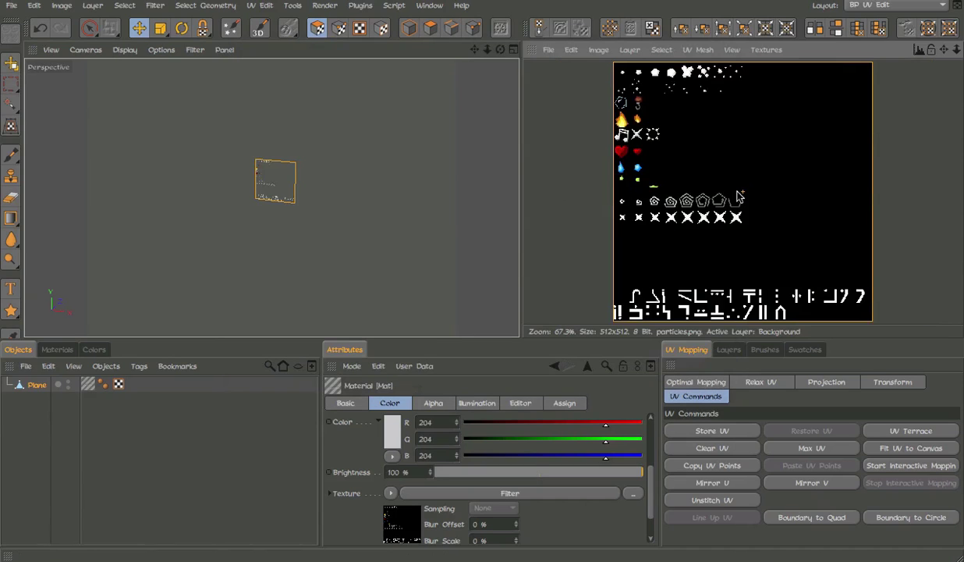
Enable quantizing for the Move tool's Move and Scale and set both steps to 3.125 %
scroll(581, 78, "up", 5)
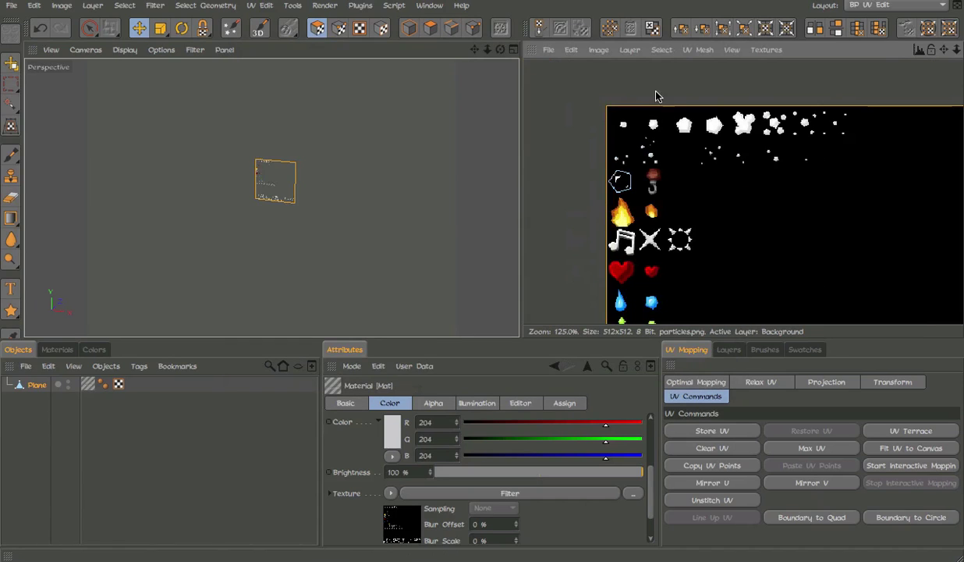
left_click(625, 145)
left_click(384, 422)
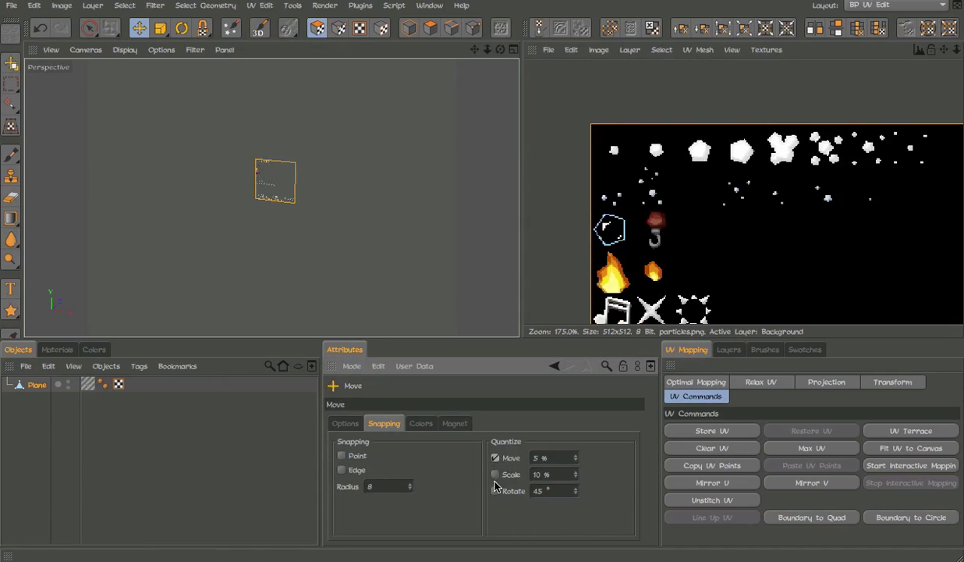
left_click(552, 457)
key("Tab")
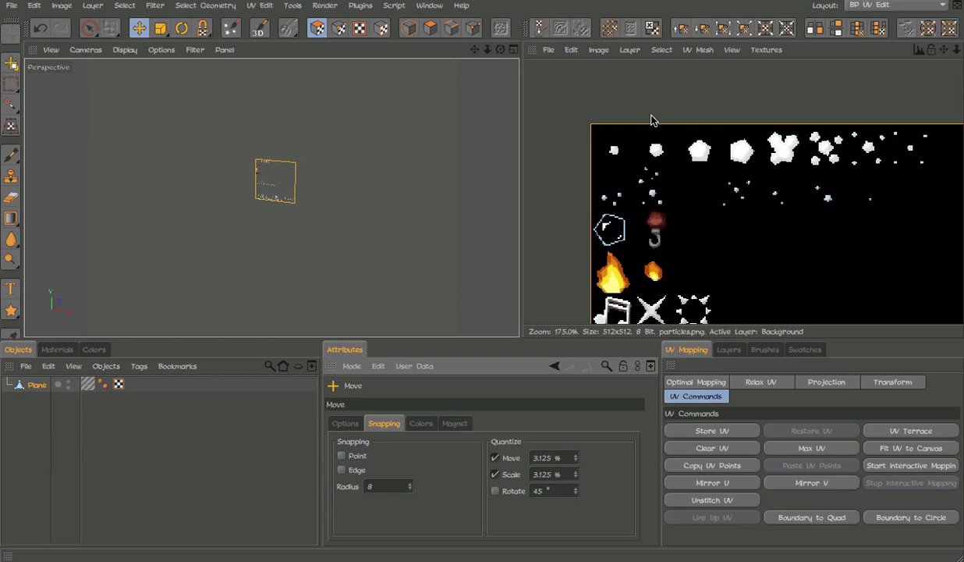
Scale the UV polygon down to one particle tile and move it onto the first particle in the texture's top row
key("r")
left_click_drag(591, 123, 591, 123)
left_click_drag(738, 271, 809, 204)
key("e")
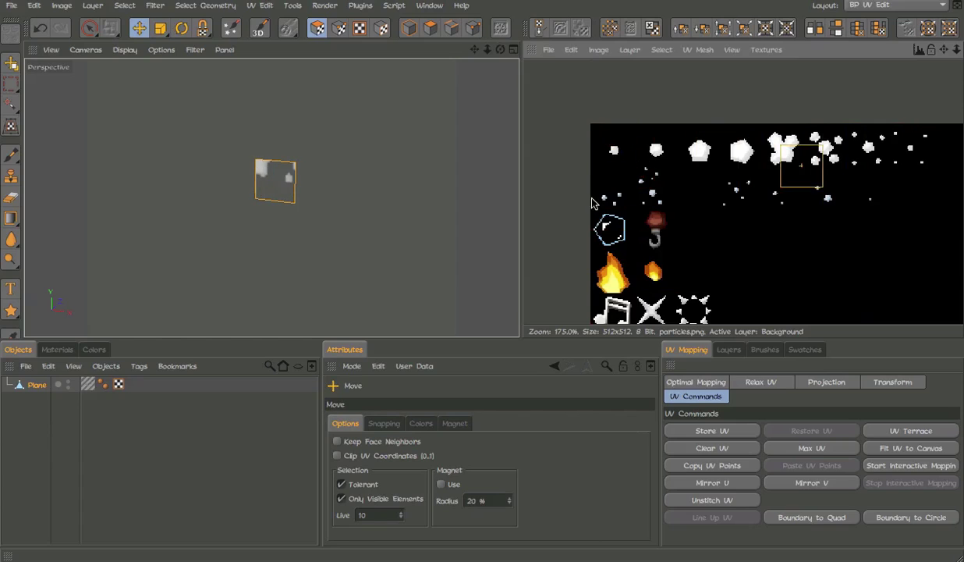
middle_click_drag(809, 204, 605, 208, "alt")
left_click_drag(765, 188, 849, 167)
middle_click_drag(770, 191, 892, 181, "alt")
middle_click_drag(599, 250, 682, 248, "alt")
left_click_drag(596, 249, 322, 245)
scroll(287, 184, "up", 3)
scroll(284, 187, "up", 3)
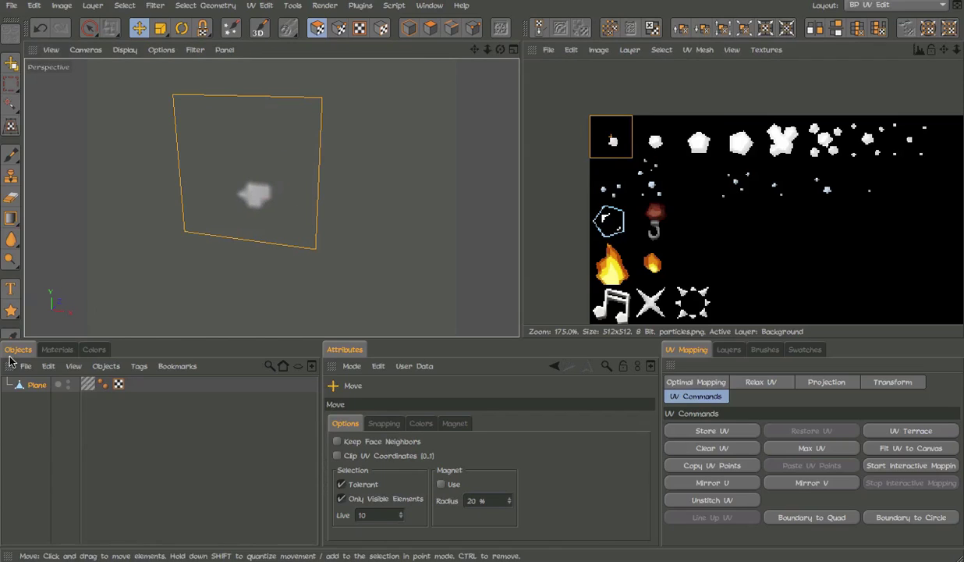
Set the material's editor Texture Preview Size to 512x512 and check the plane's sharper texture
left_click(49, 349)
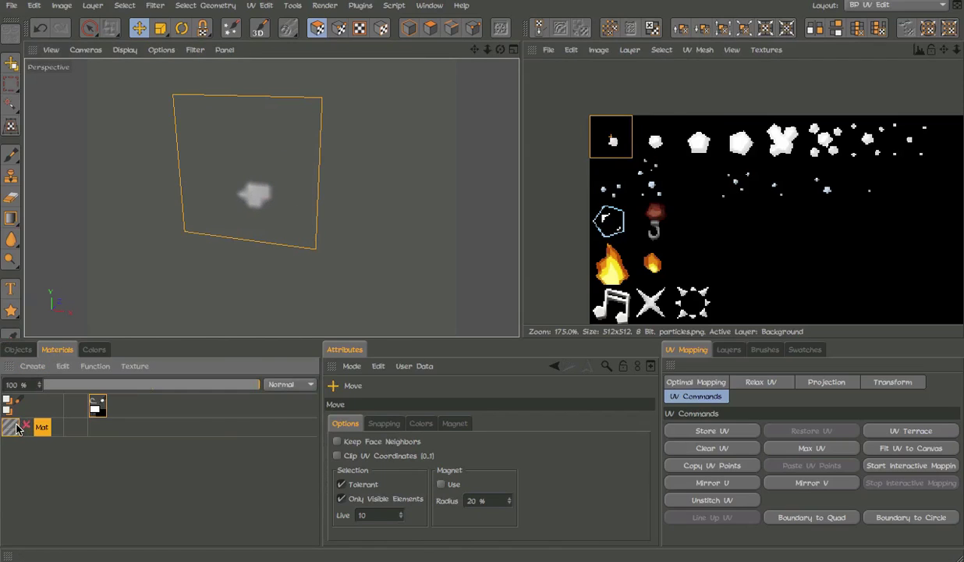
double_click(14, 427)
left_click(248, 455)
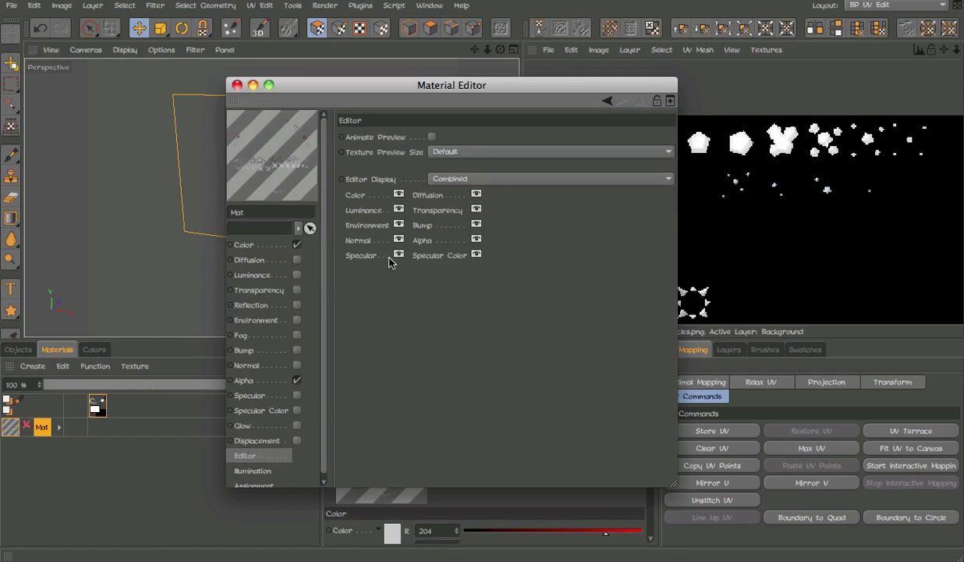
left_click(438, 152)
left_click(460, 249)
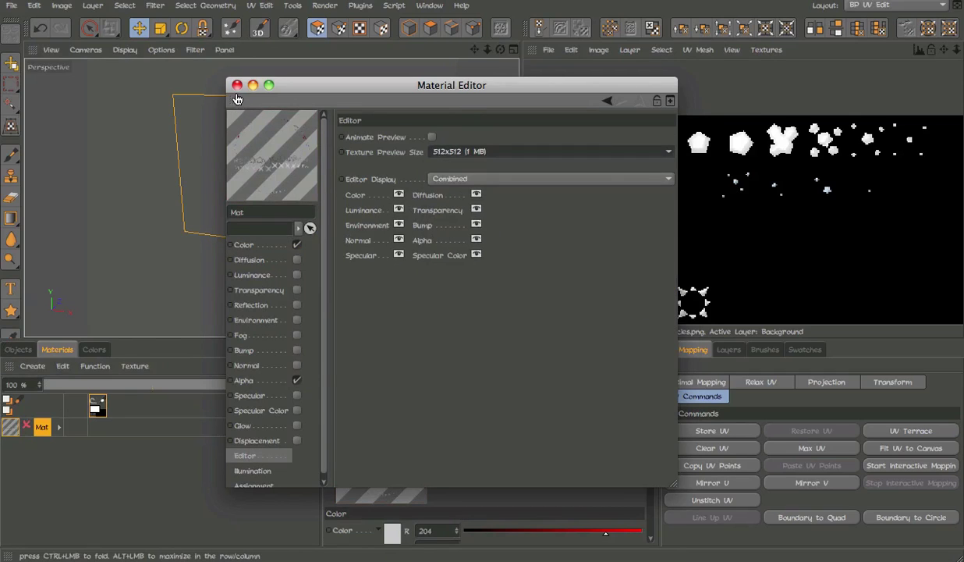
left_click(236, 85)
left_click_drag(230, 231, 154, 270, "alt")
Rename the plane object as 1
left_click(24, 350)
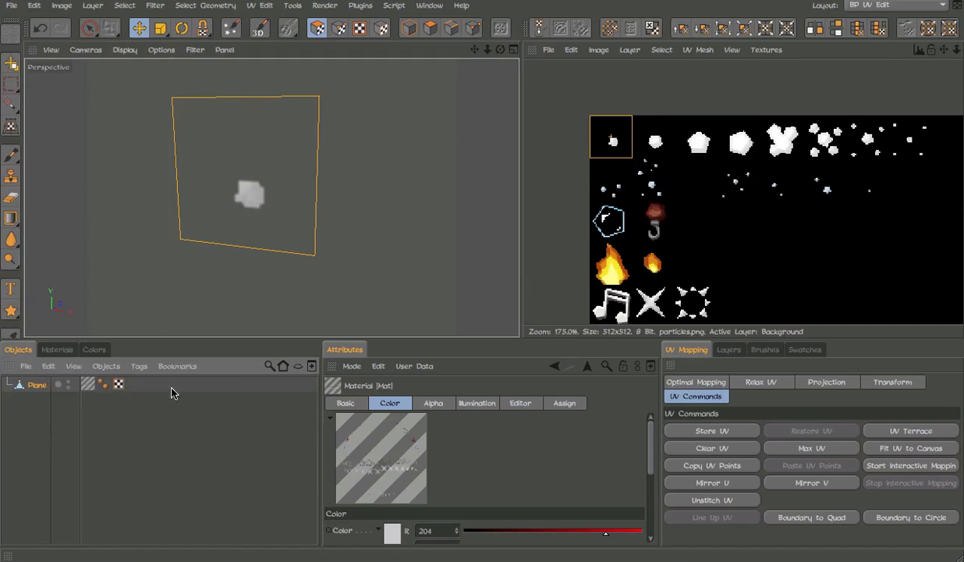
double_click(38, 385)
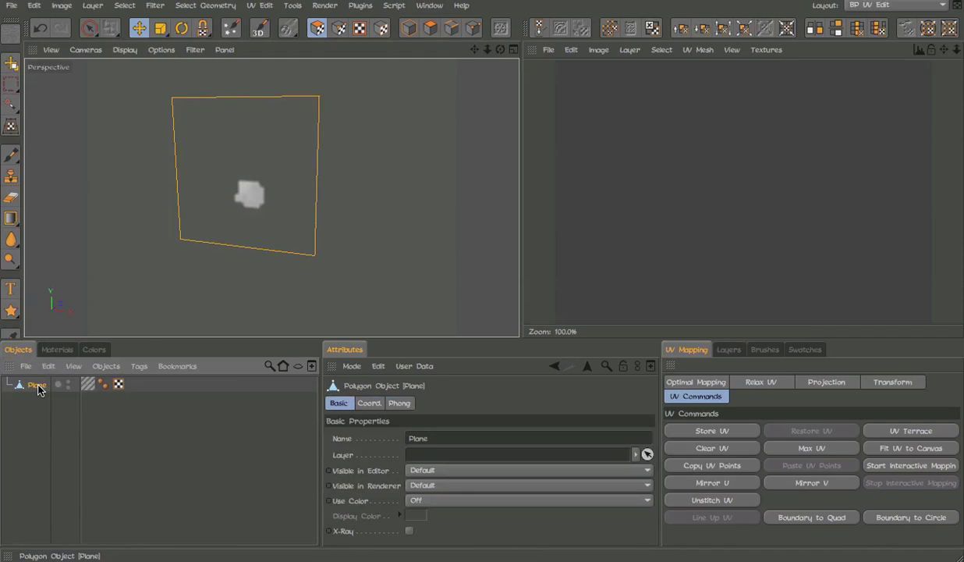
key("BackSpace")
type("1")
key("Return")
Display particles.png in the texture view and move the UV polygon onto the eighth particle in the top row
left_click(767, 49)
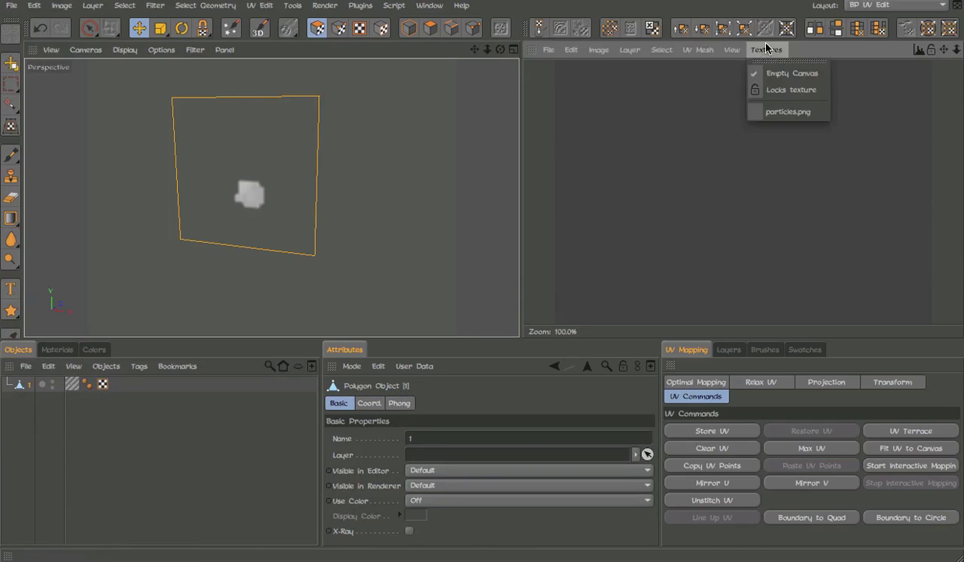
left_click(790, 113)
left_click(770, 54)
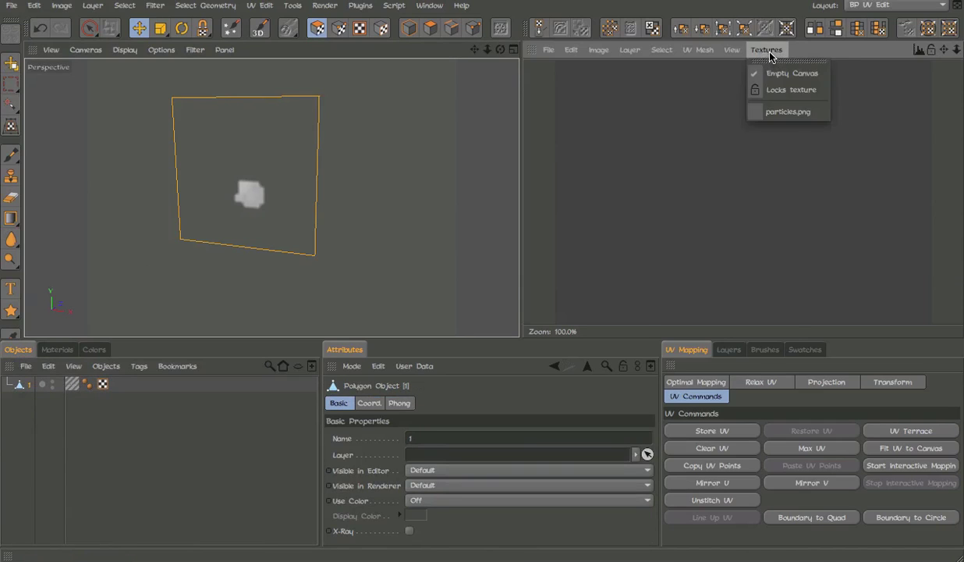
left_click(793, 115)
left_click_drag(615, 137, 824, 138)
middle_click_drag(656, 270, 531, 272, "alt")
left_click_drag(752, 147, 732, 147)
Rename the plane object as 8
left_click(31, 383)
double_click(32, 384)
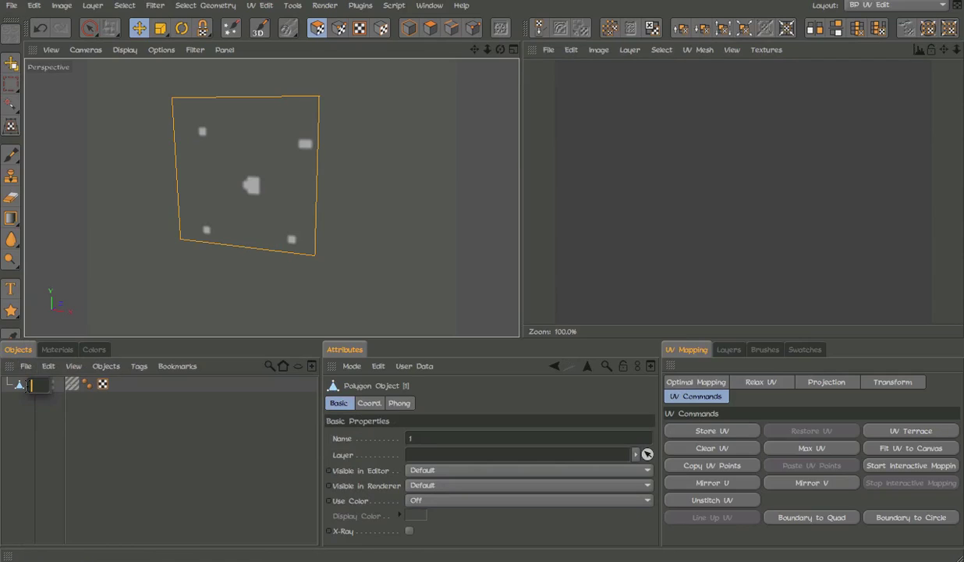
type("8")
key("Return")
Duplicate plane 8 and rename the copy as 7
key("ctrl+c")
key("ctrl+v")
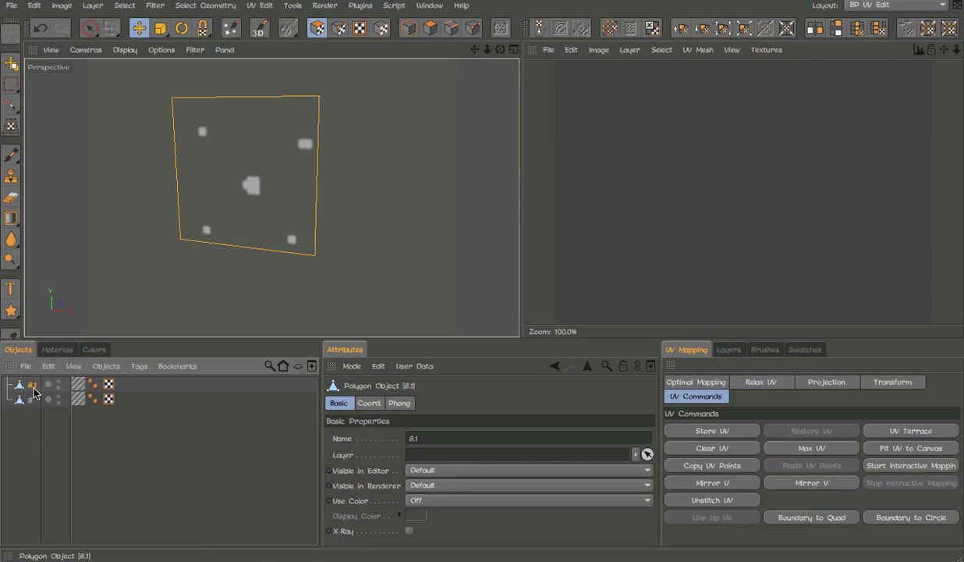
double_click(33, 386)
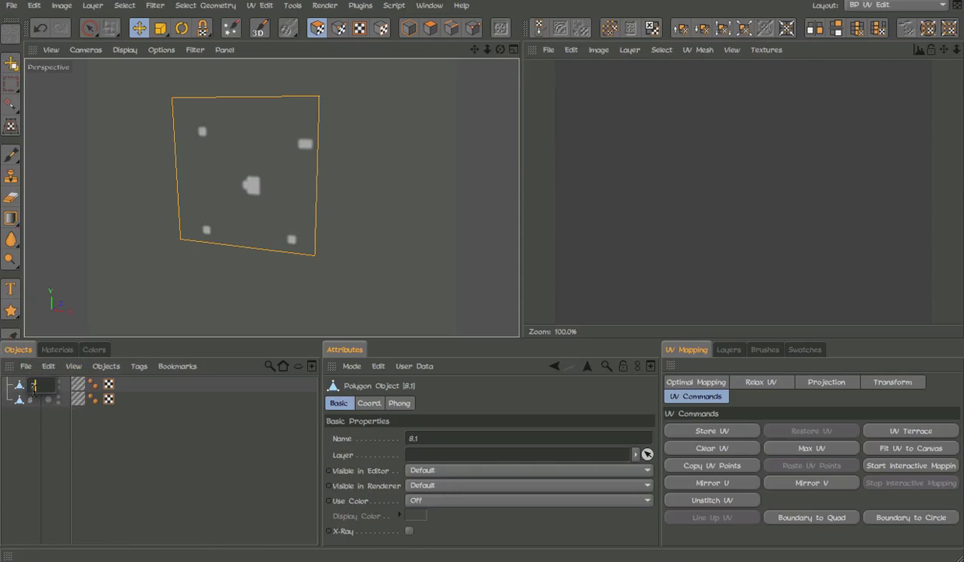
type("7")
key("Return")
Display particles.png for plane 7 and move its UV polygon onto the seventh particle in the top row
left_click(766, 49)
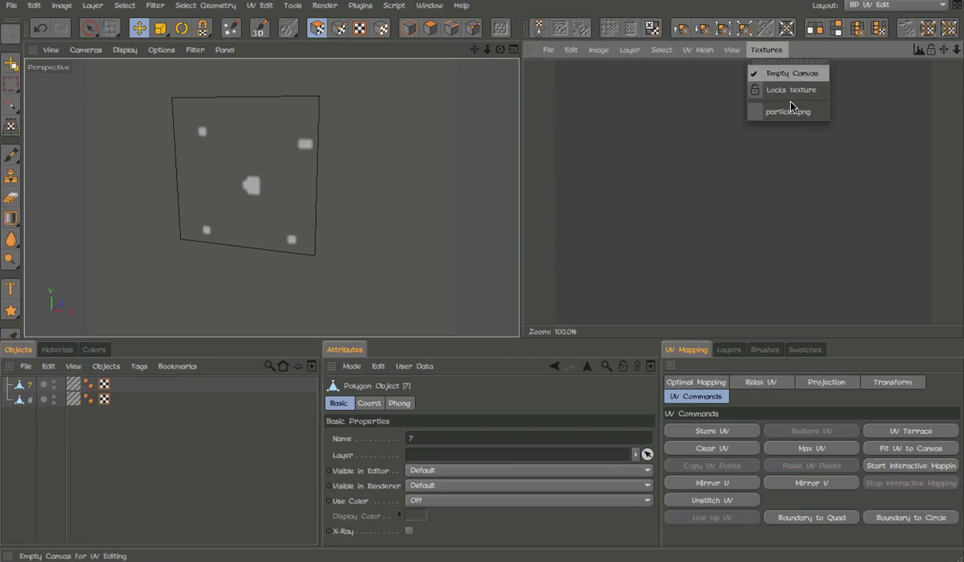
left_click(790, 111)
left_click(799, 133)
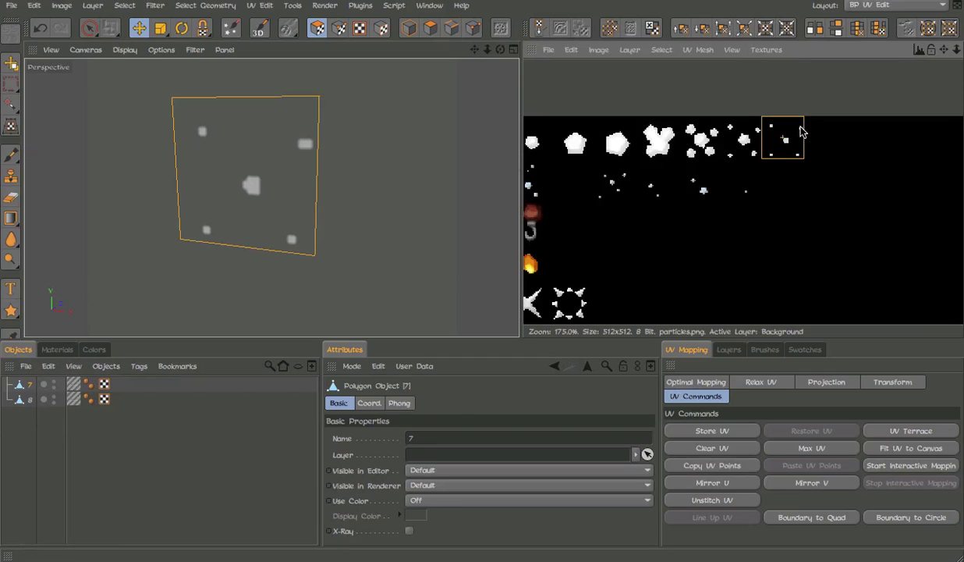
left_click_drag(799, 133, 755, 135)
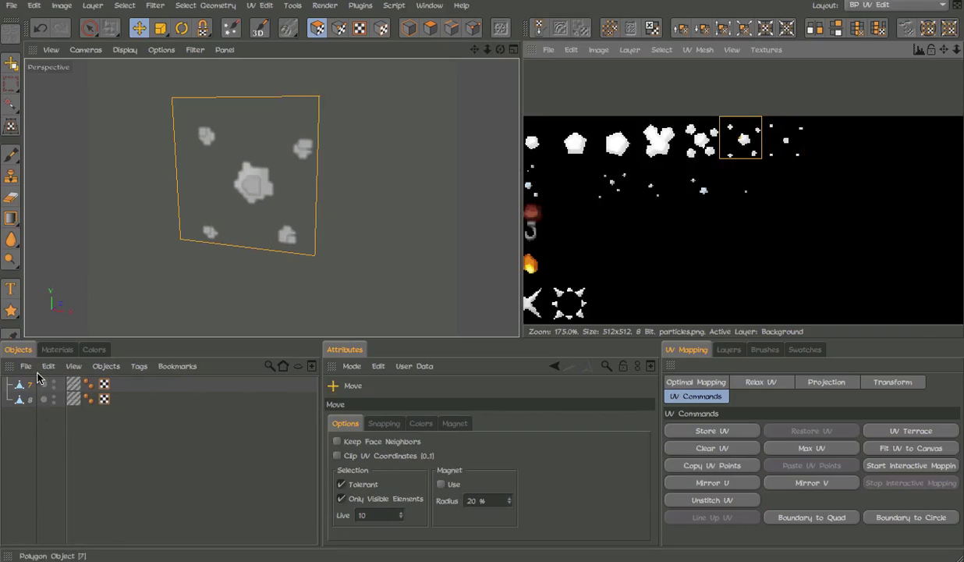
Duplicate plane 7 and rename the copy as 6
left_click(26, 398)
key("ctrl+c")
key("ctrl+v")
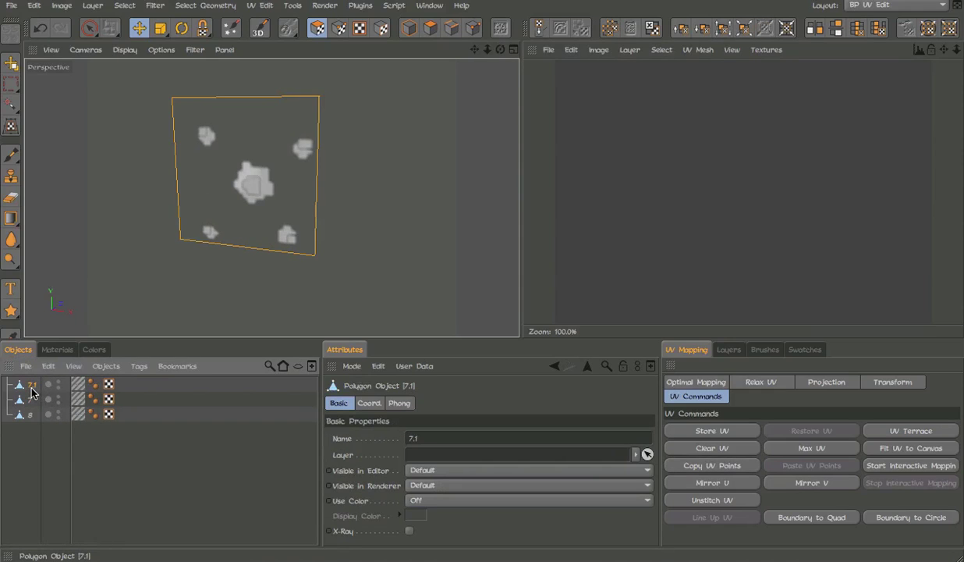
double_click(31, 385)
type("6")
key("Return")
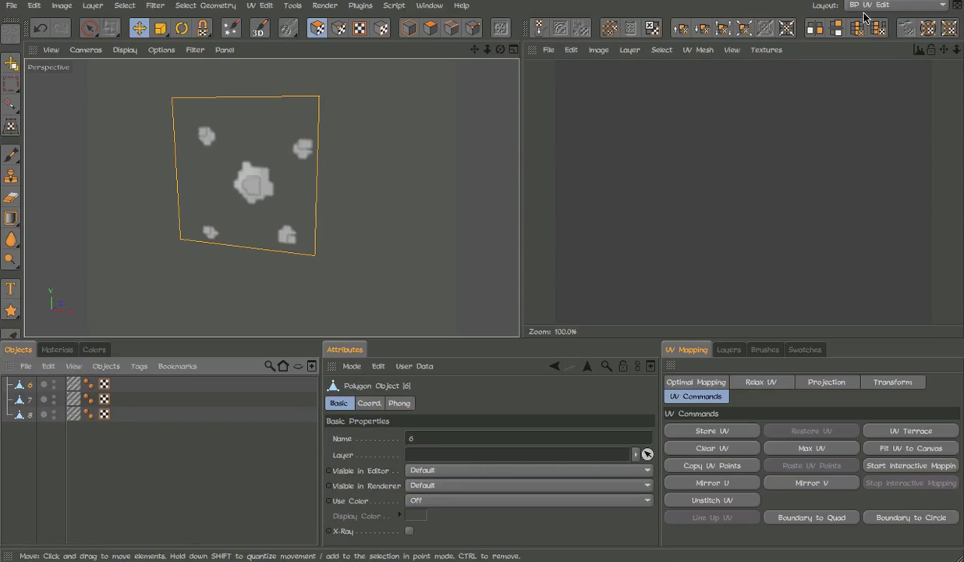
Map plane 6 to the sixth particle, and create planes 5 to 1 as copies, each mapped to its matching particle in particles.png
left_click(766, 49)
left_click(788, 112)
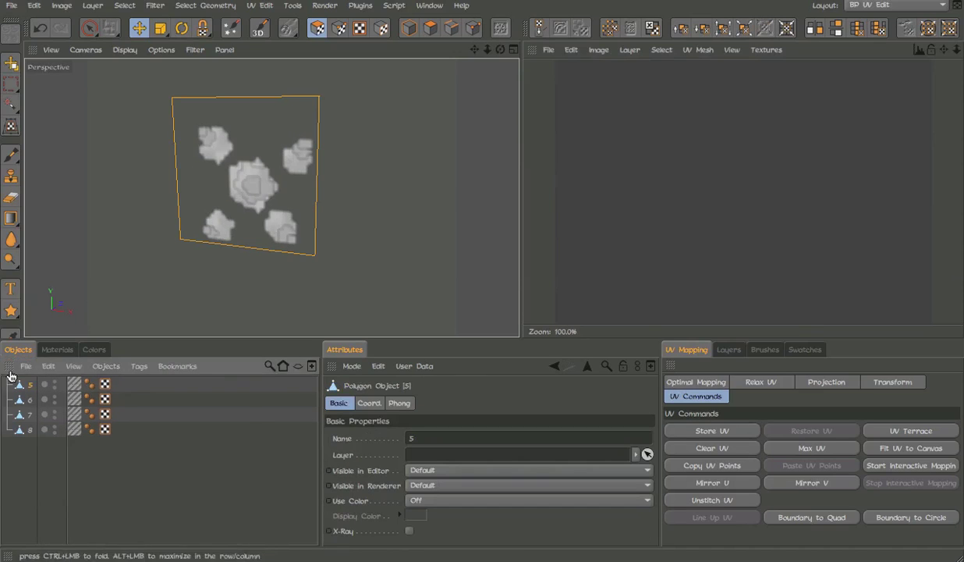
left_click(766, 49)
left_click(788, 111)
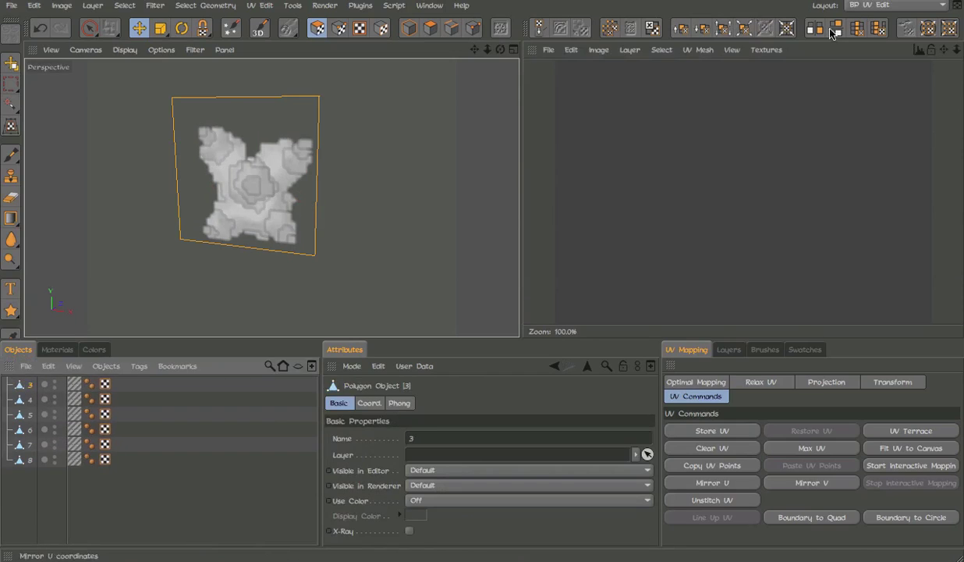
left_click(766, 49)
left_click(787, 111)
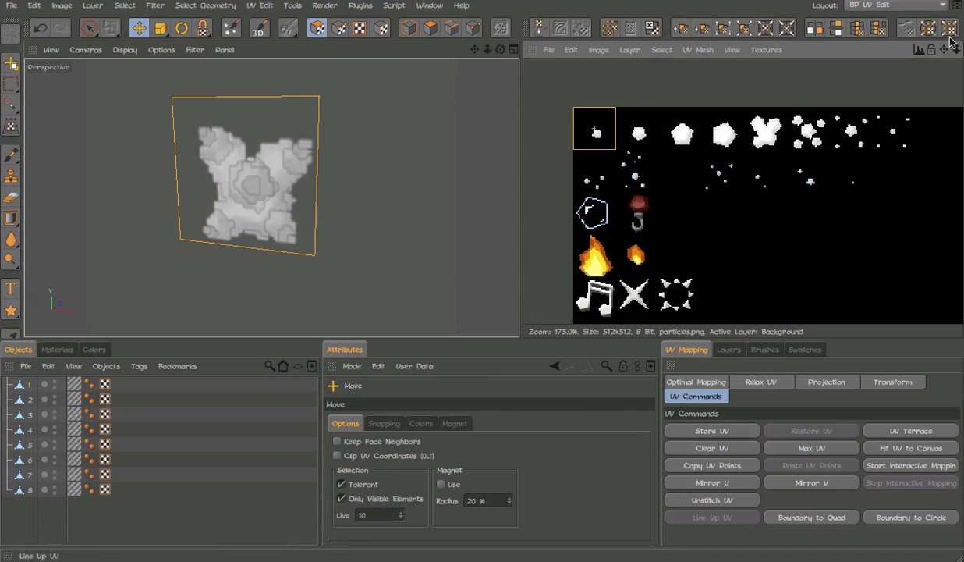
Return to the Startup layout and group planes 1 to 8 under one null object
left_click(862, 8)
left_click(858, 118)
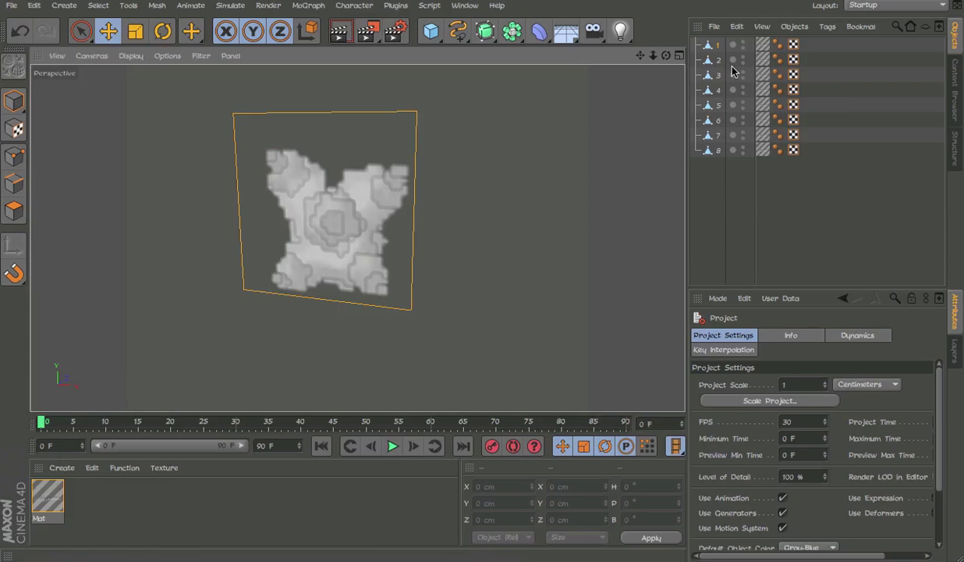
left_click(718, 47)
left_click(732, 120)
left_click(713, 151)
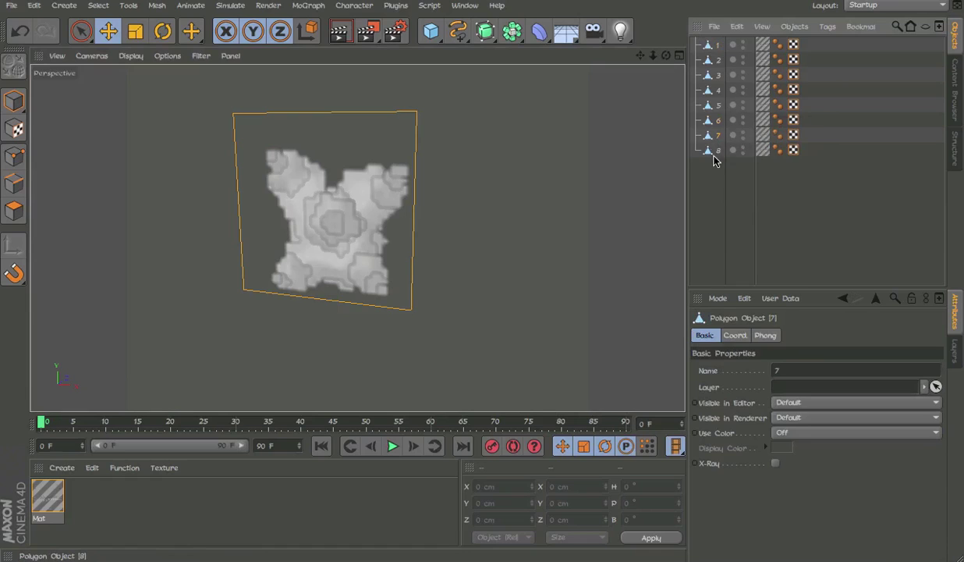
left_click(713, 161)
left_click(720, 44)
left_click(718, 153, "shift")
key("alt+g")
Rename the null group as Particle
left_click(710, 45)
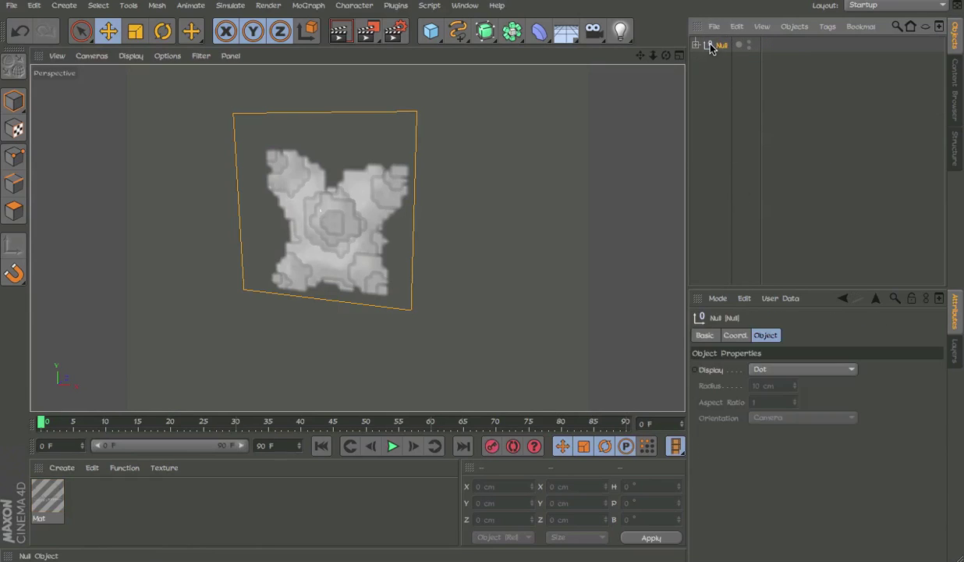
type("Part")
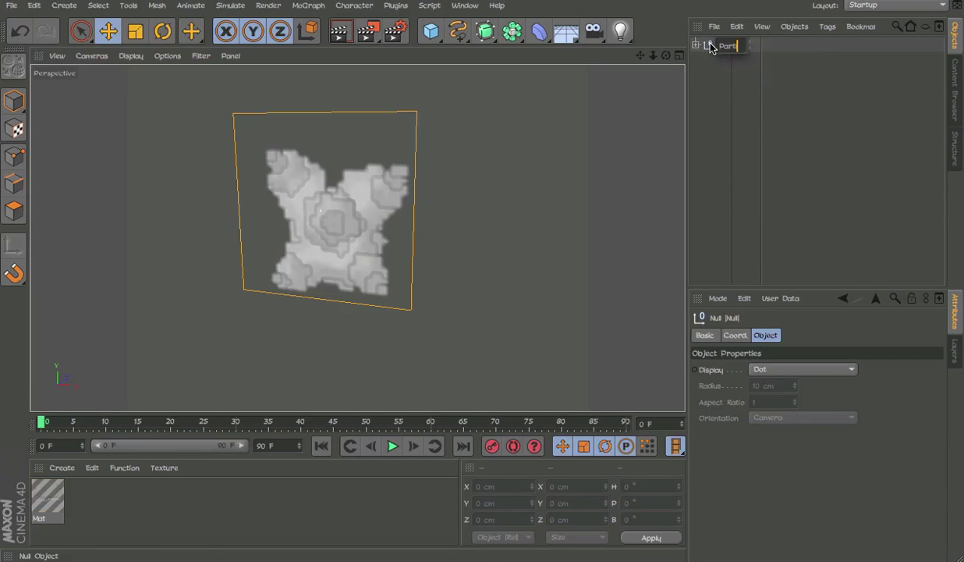
type("icle")
key("Return")
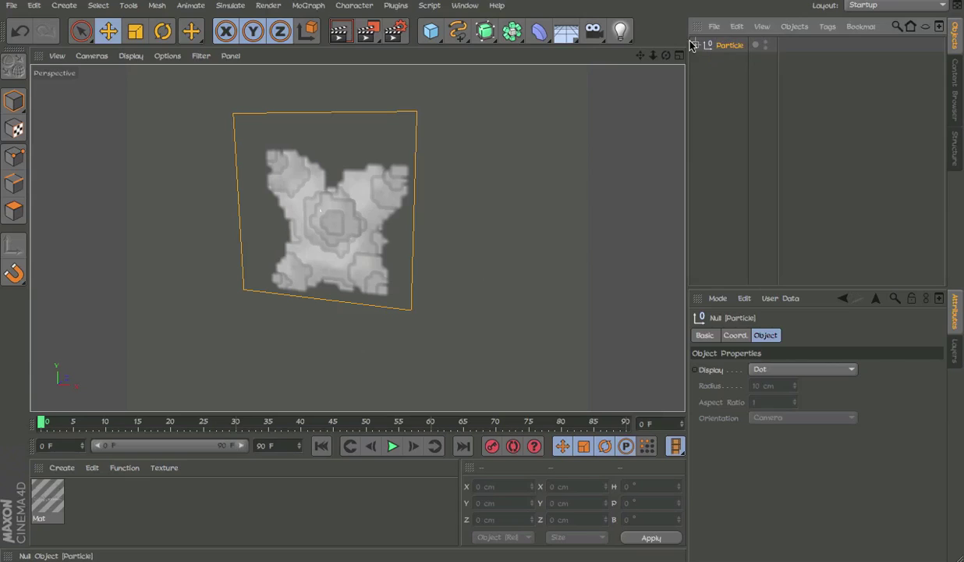
Add a null object and rename it ParticleUserData
left_click_drag(431, 31, 492, 53)
left_click(492, 53)
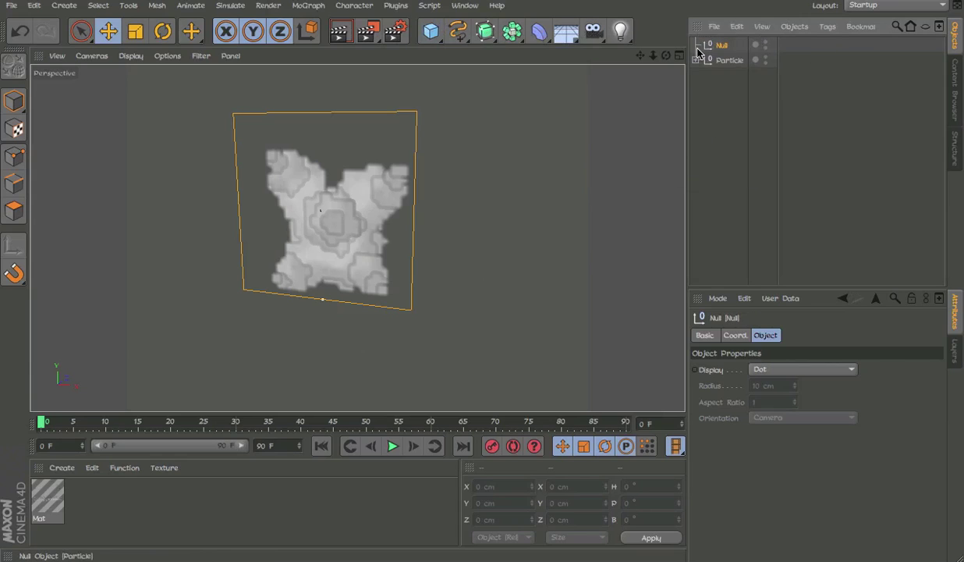
double_click(705, 47)
type("Pat")
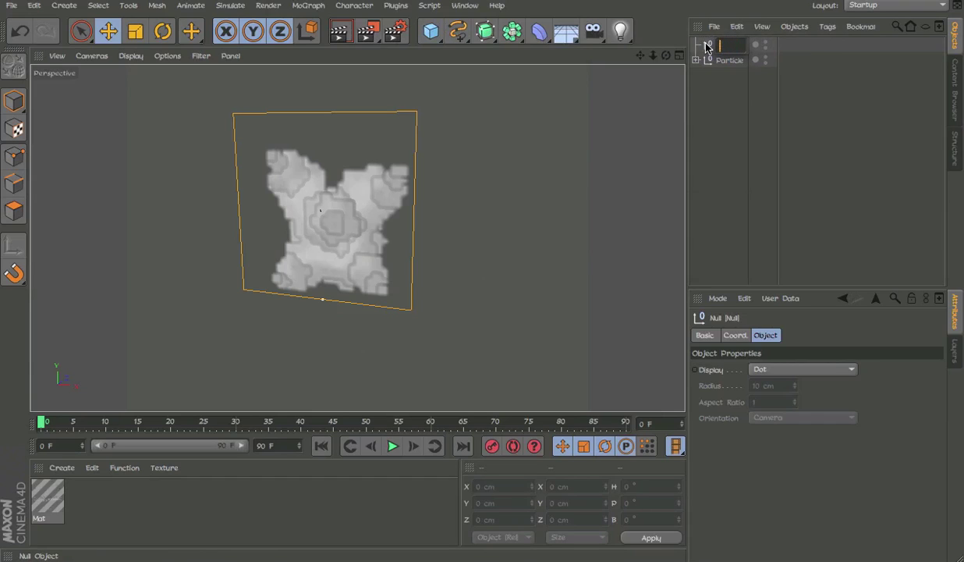
key("BackSpace")
type("articleUserData")
key("Return")
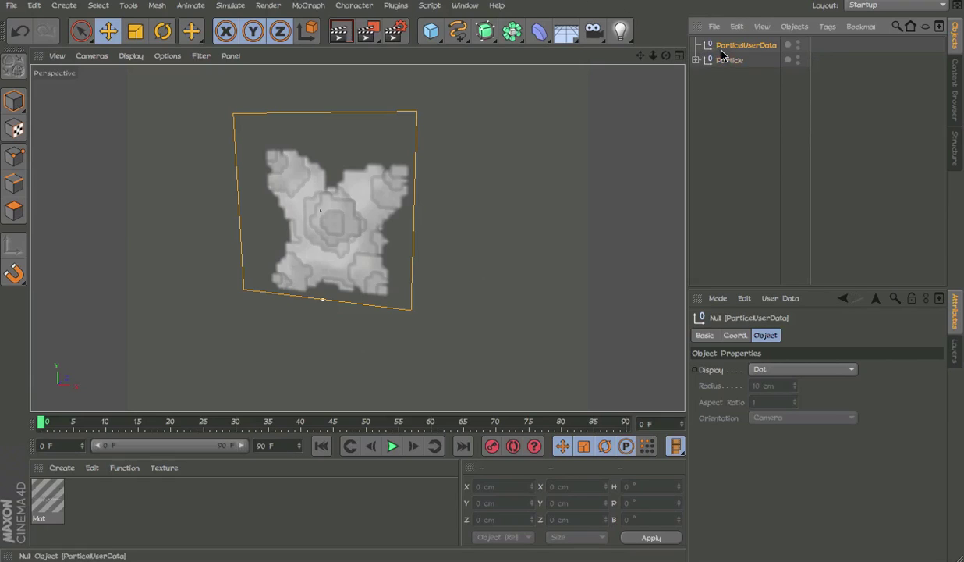
double_click(721, 48)
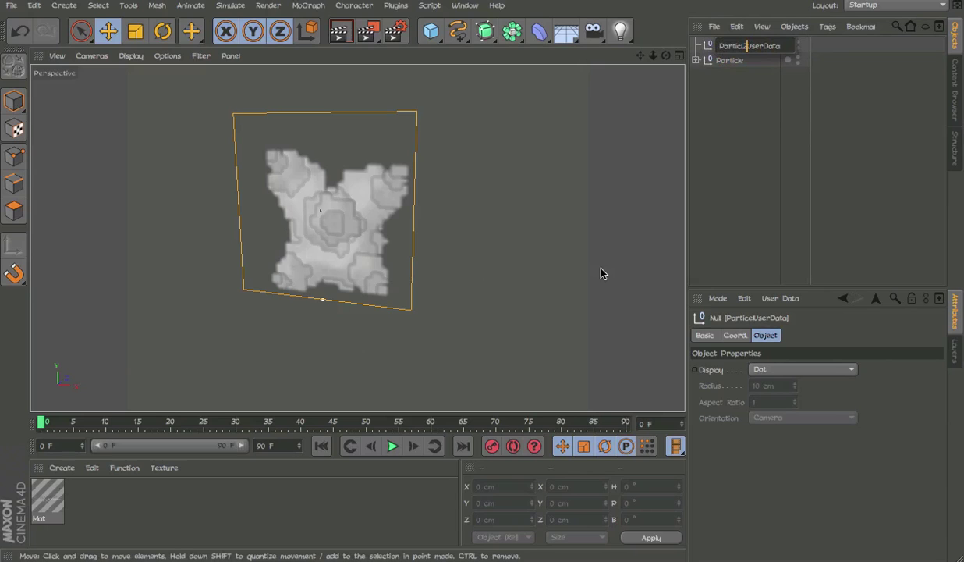
left_click(731, 71)
Add an XPresso tag to the ParticleUserData null
left_click(736, 46)
right_click(736, 46)
mouse_move(815, 4)
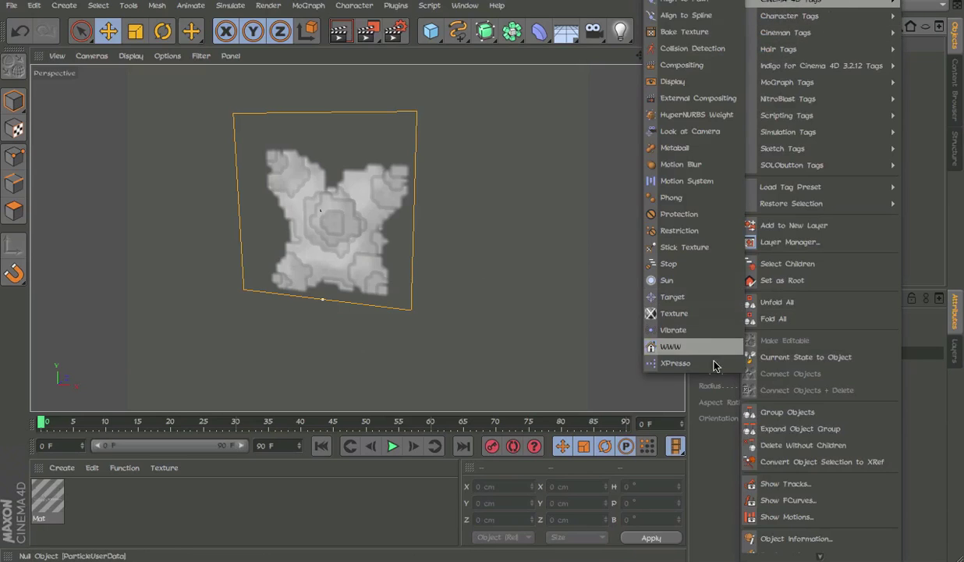
left_click(659, 355)
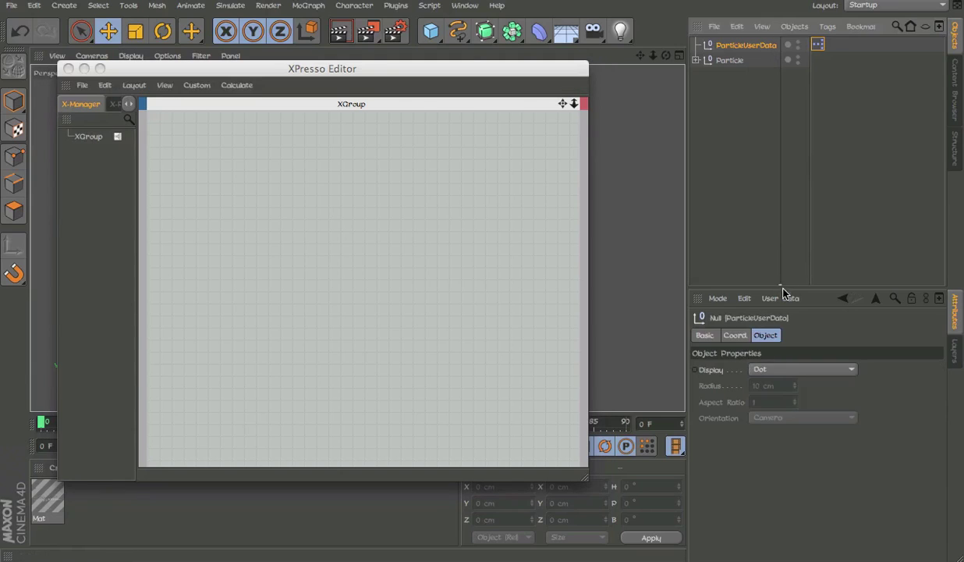
Add a user data entry to the ParticleUserData null and name it Particle
left_click(784, 298)
left_click(830, 26)
left_click(755, 48)
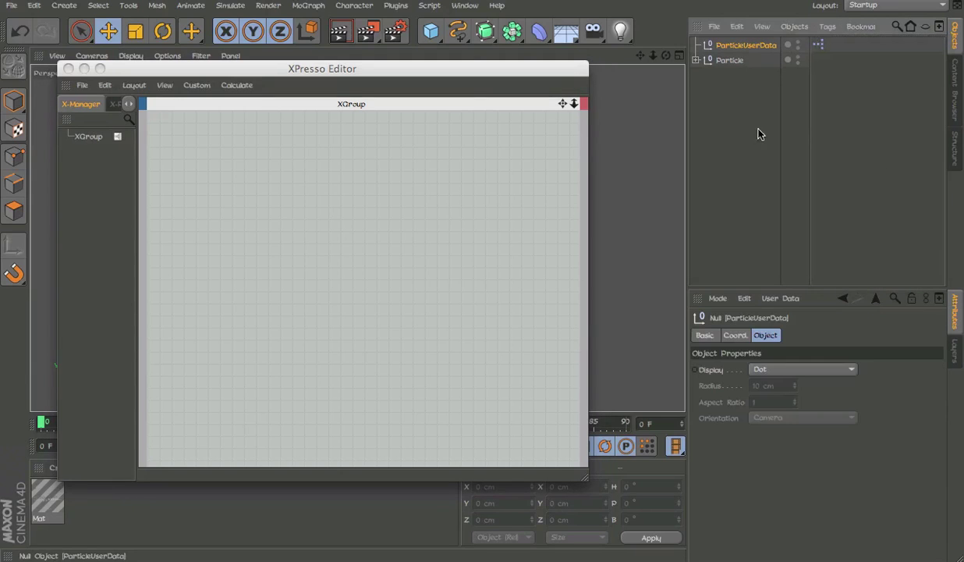
left_click(780, 298)
left_click(781, 331)
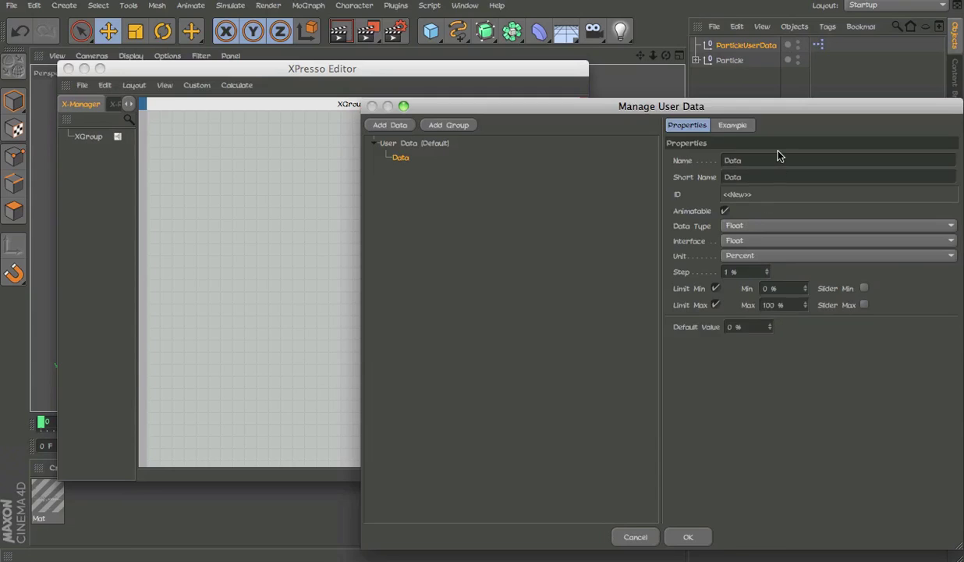
left_click_drag(754, 163, 633, 166)
type("Po")
type("rticle")
Set the Particle entry's interface to Float Slider and its unit to Real, adjust its maximum limit, and accept the user data
left_click(766, 226)
left_click(745, 236)
left_click(753, 239)
left_click(782, 275)
left_click(783, 256)
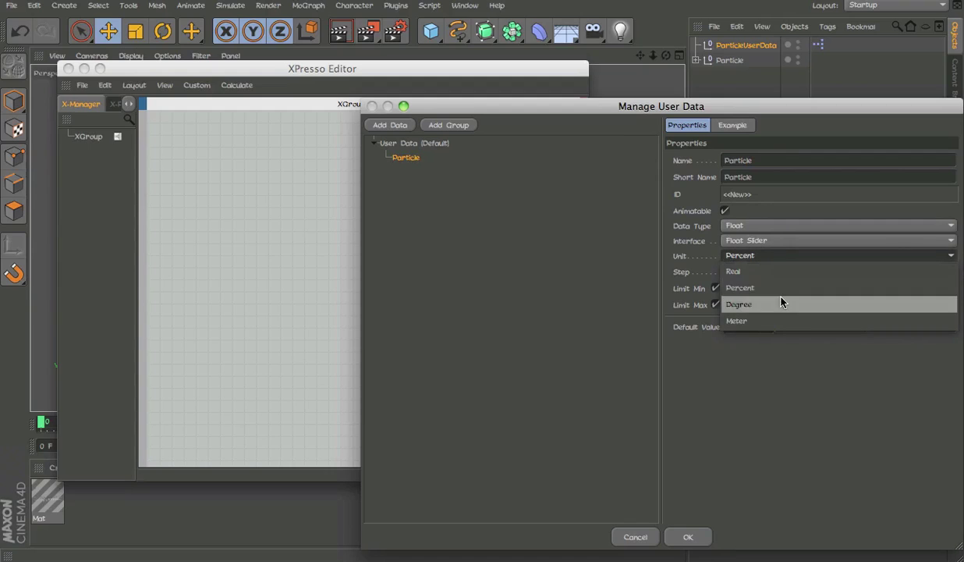
left_click(777, 272)
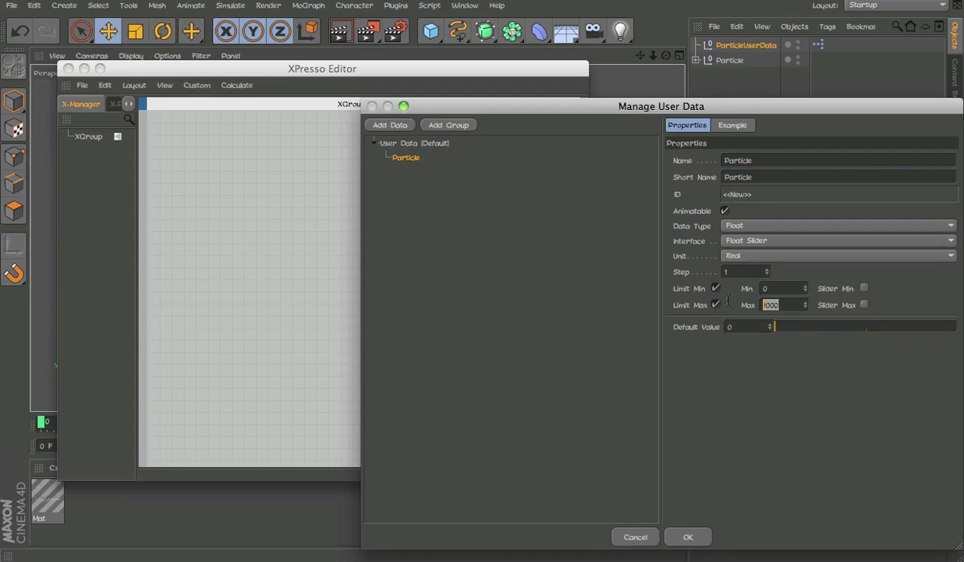
left_click(651, 390)
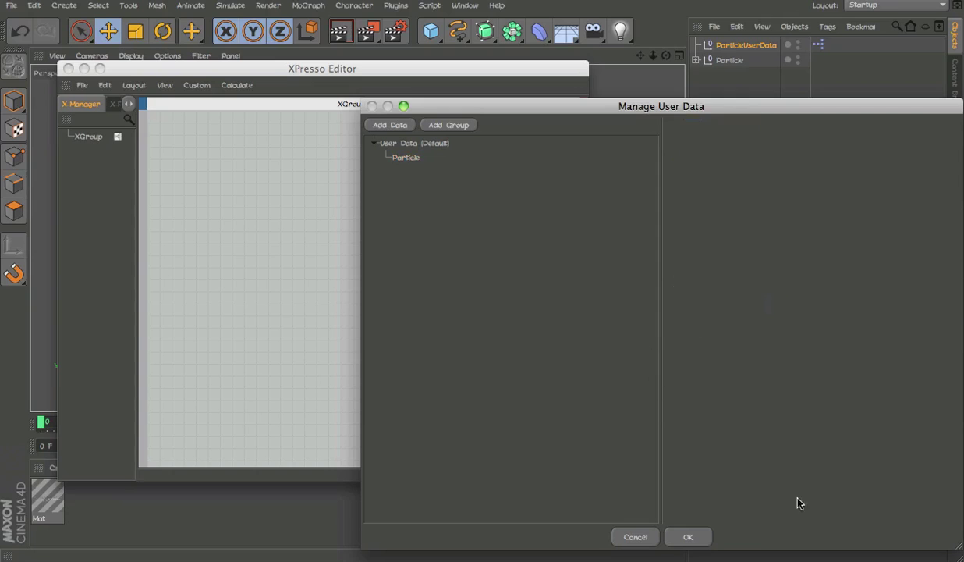
left_click(705, 536)
Add the ParticleUserData null as a node in the XPresso graph and give it a Particle user data output port
left_click(725, 60)
left_click(697, 61)
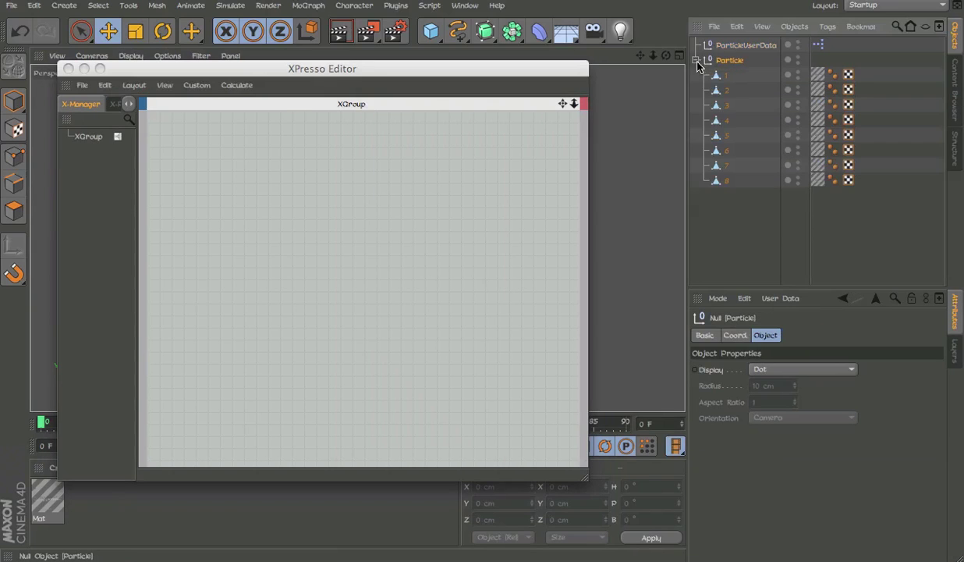
left_click(697, 60)
left_click(735, 47)
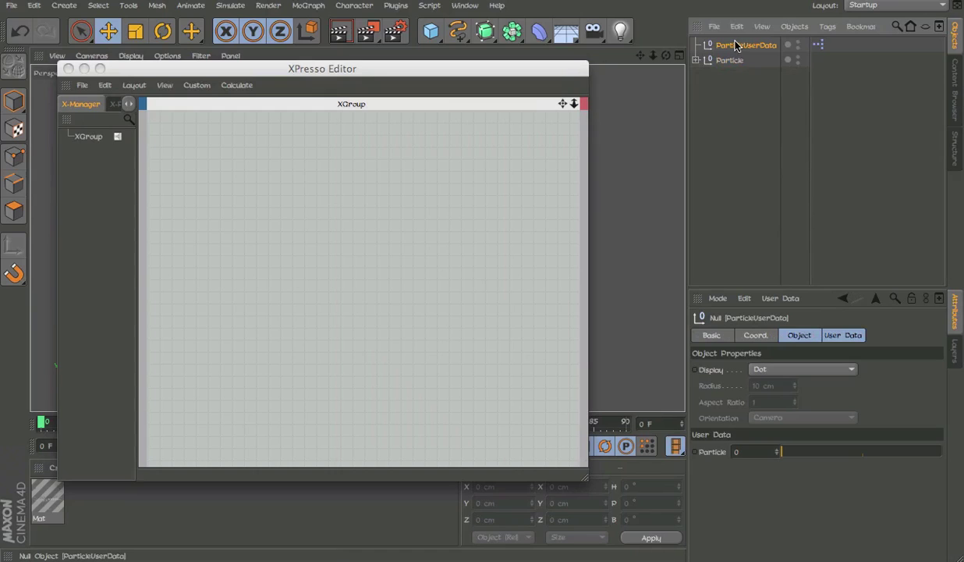
left_click_drag(735, 47, 270, 178)
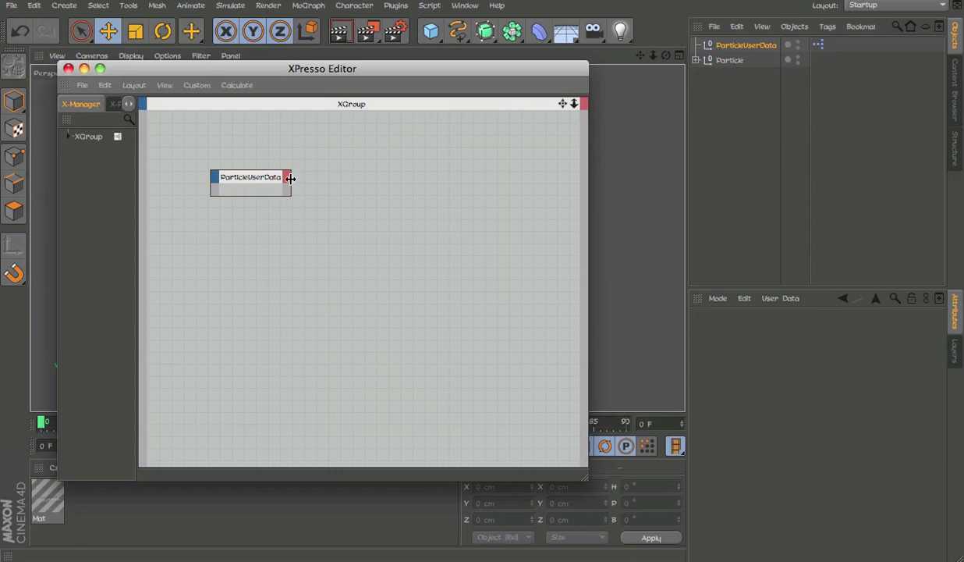
left_click(286, 177)
mouse_move(351, 417)
left_click(403, 417)
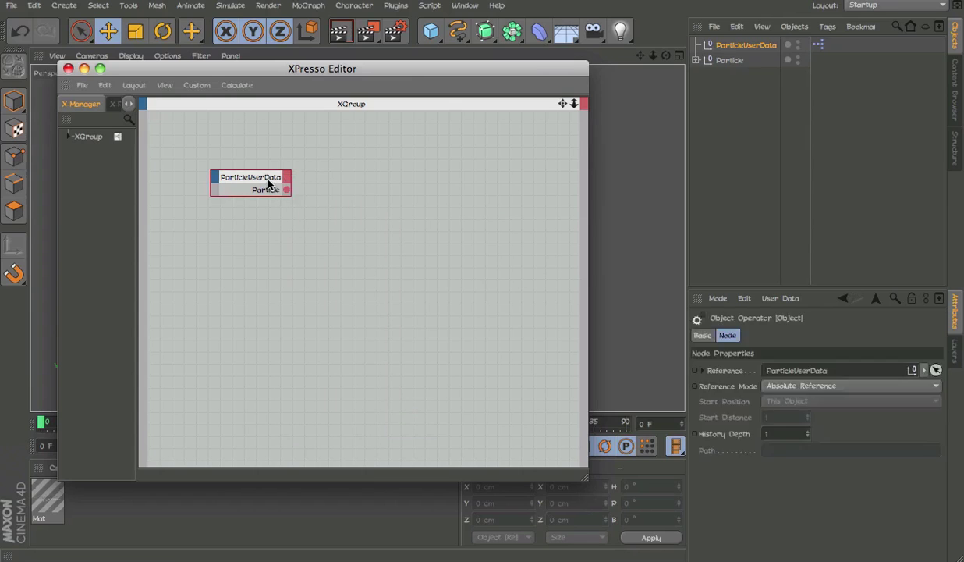
Expand the Particle group, reposition the XPresso Editor, and add plane 1 as a node to the right of ParticleUserData
left_click(739, 61)
left_click(679, 56)
left_click(696, 60)
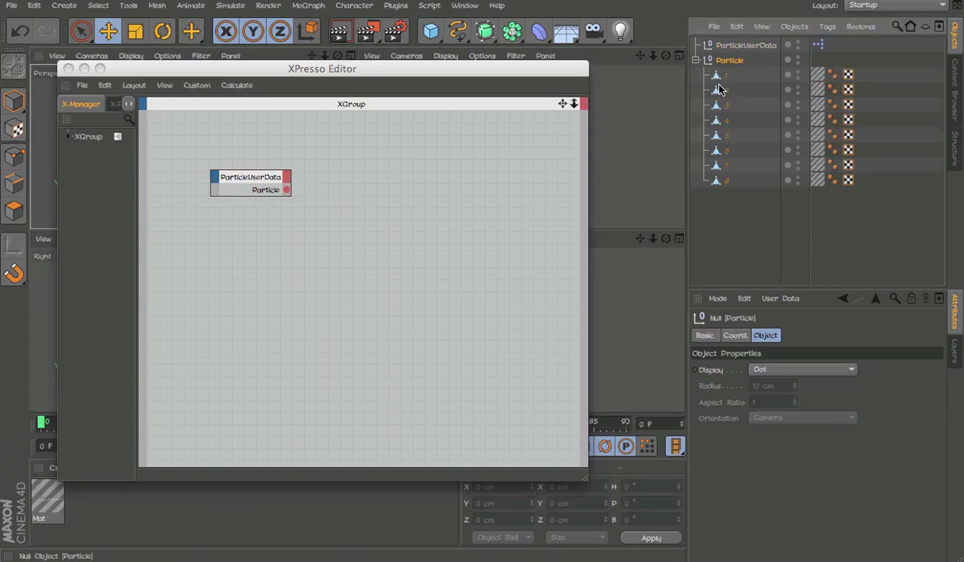
left_click_drag(152, 72, 224, 107)
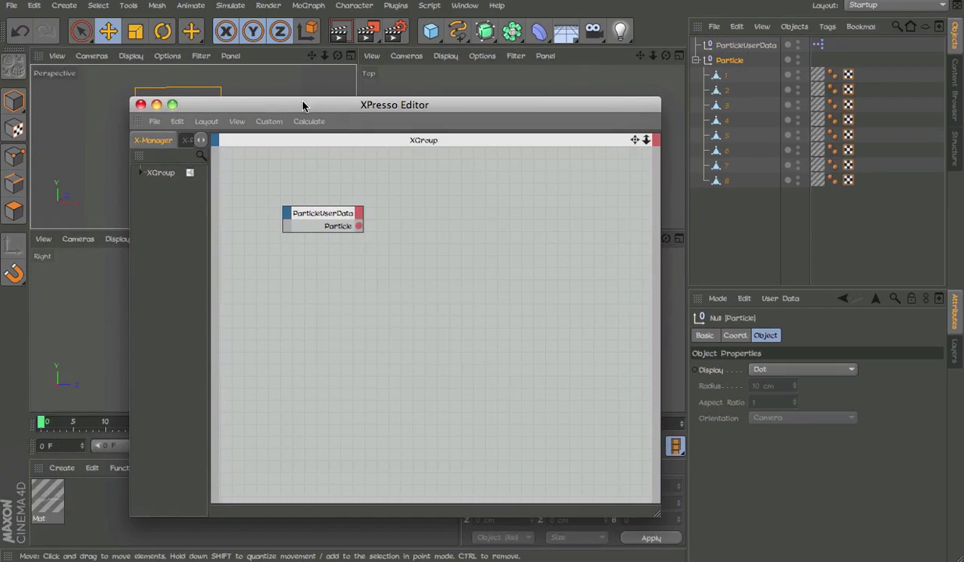
left_click_drag(304, 106, 582, 300)
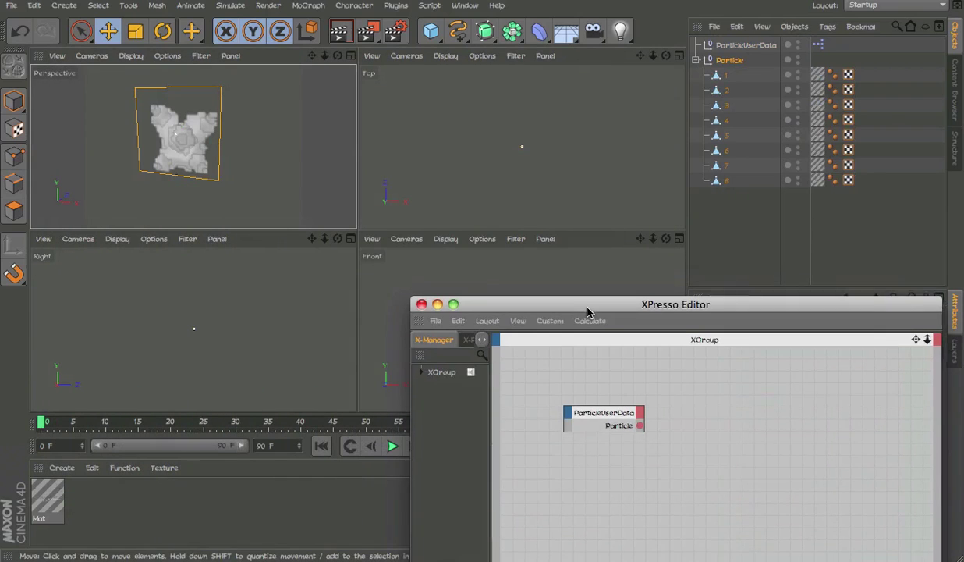
left_click(348, 55)
left_click_drag(596, 295, 315, 0)
left_click_drag(718, 81, 542, 102)
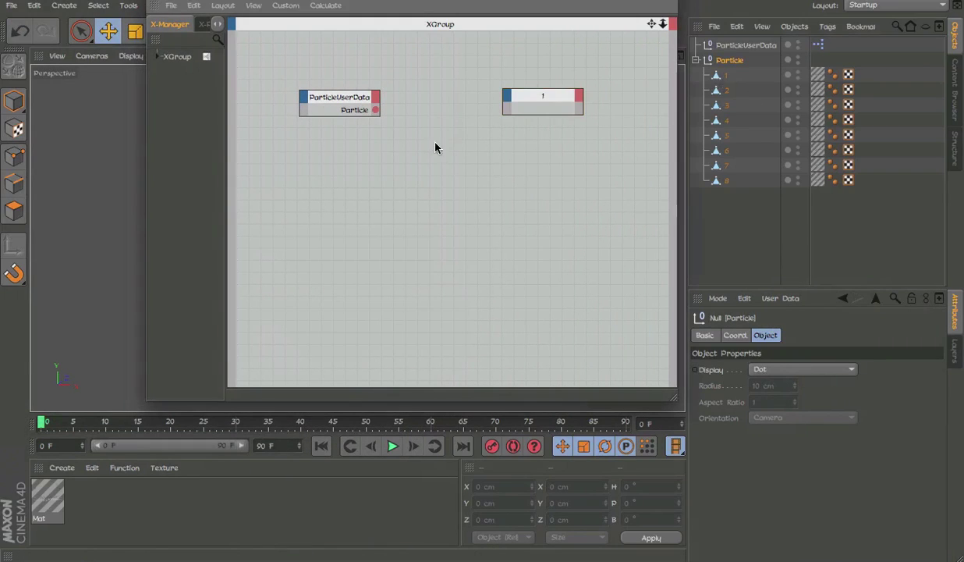
Give node 1 the input ports Visible in Editor and Visible in Renderer, and enlarge it to show both
left_click(507, 100)
mouse_move(549, 124)
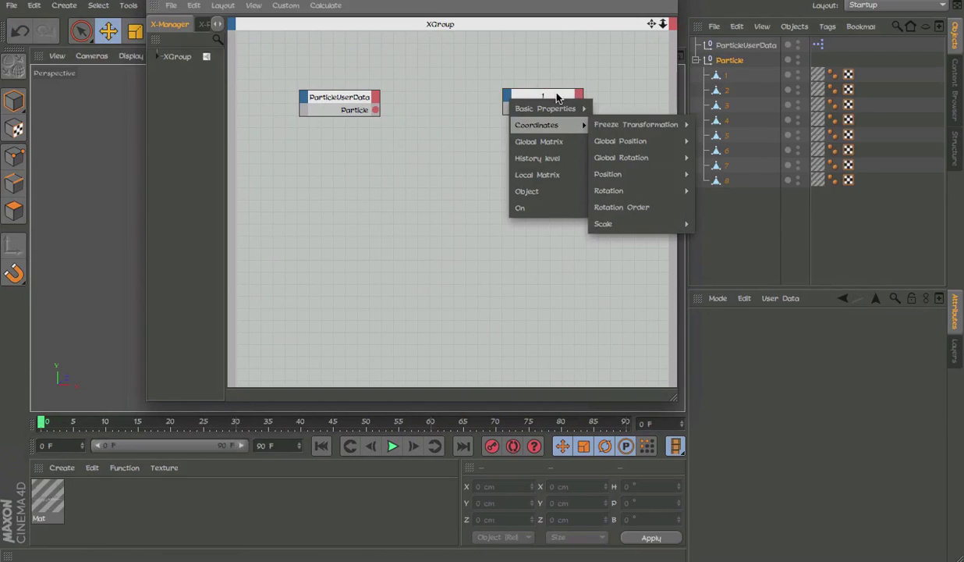
left_click(633, 175)
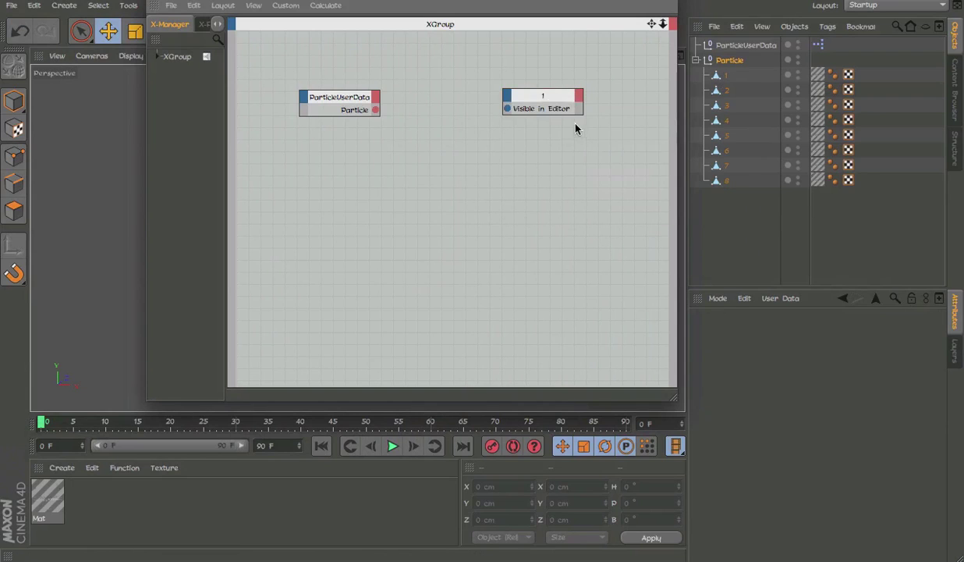
left_click(508, 95)
mouse_move(577, 101)
left_click(650, 185)
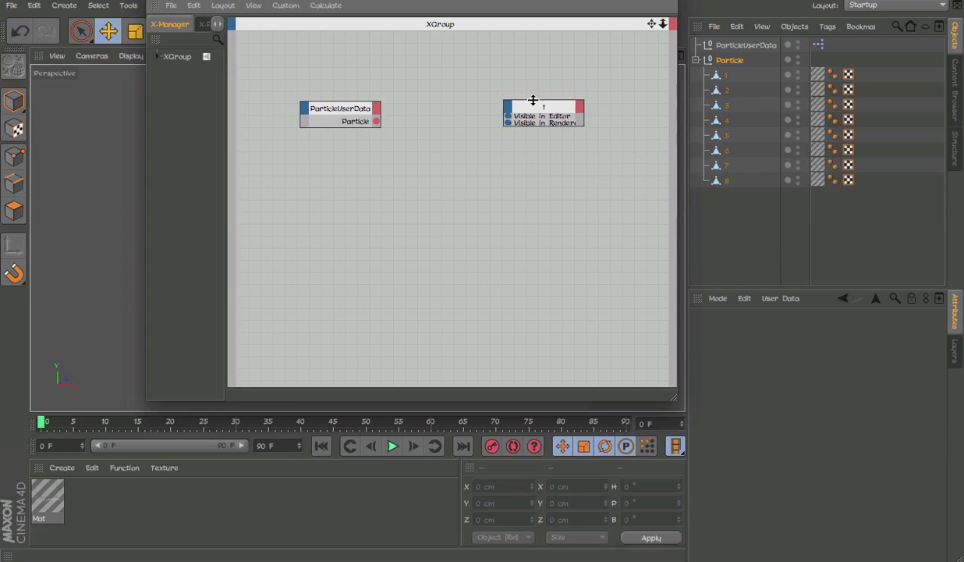
key("F1")
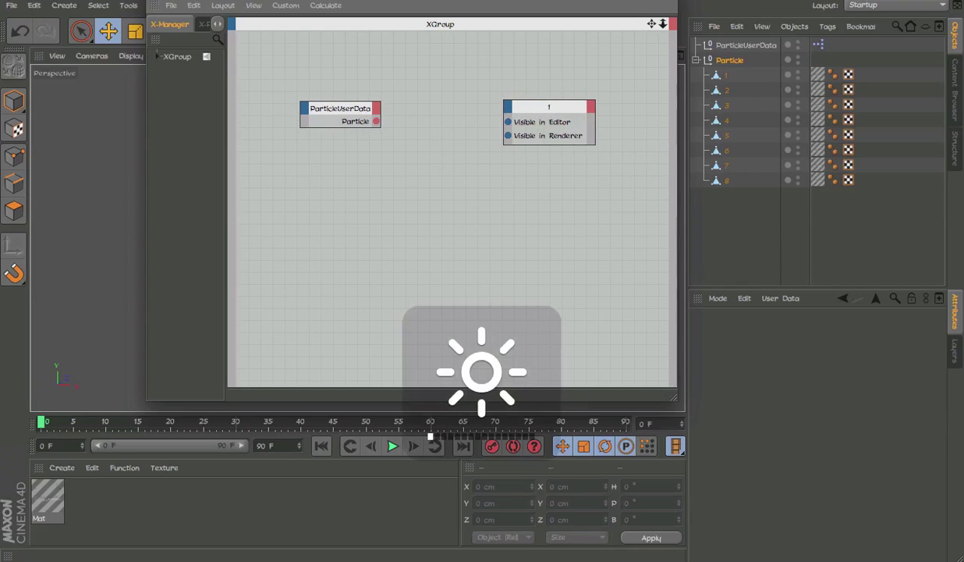
Duplicate node 1 until eight copies form a vertical column at the right of the graph
middle_click_drag(483, 271, 451, 300, "alt")
left_click_drag(529, 135, 627, 83)
left_click(624, 176)
middle_click_drag(624, 181, 542, 157, "alt")
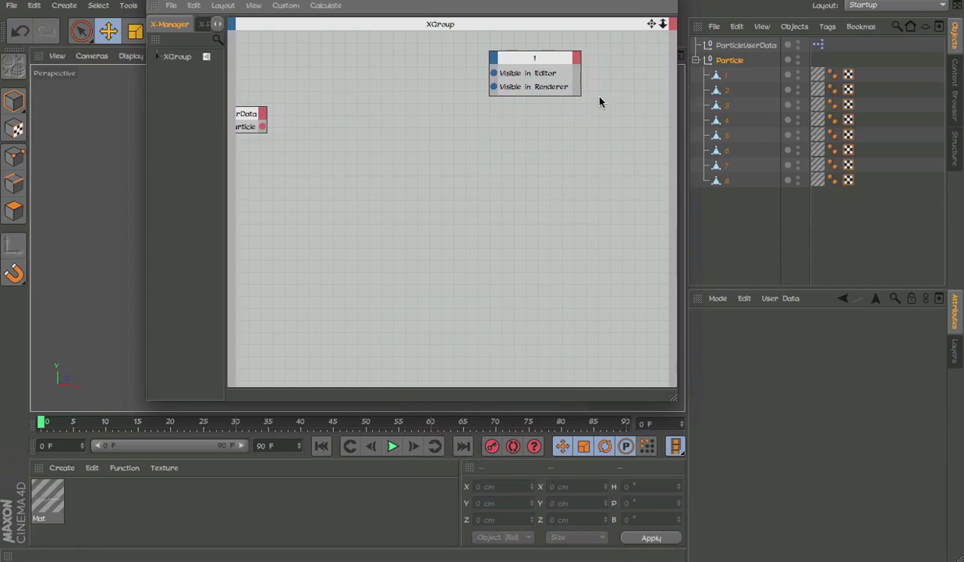
left_click_drag(536, 65, 539, 171, "ctrl")
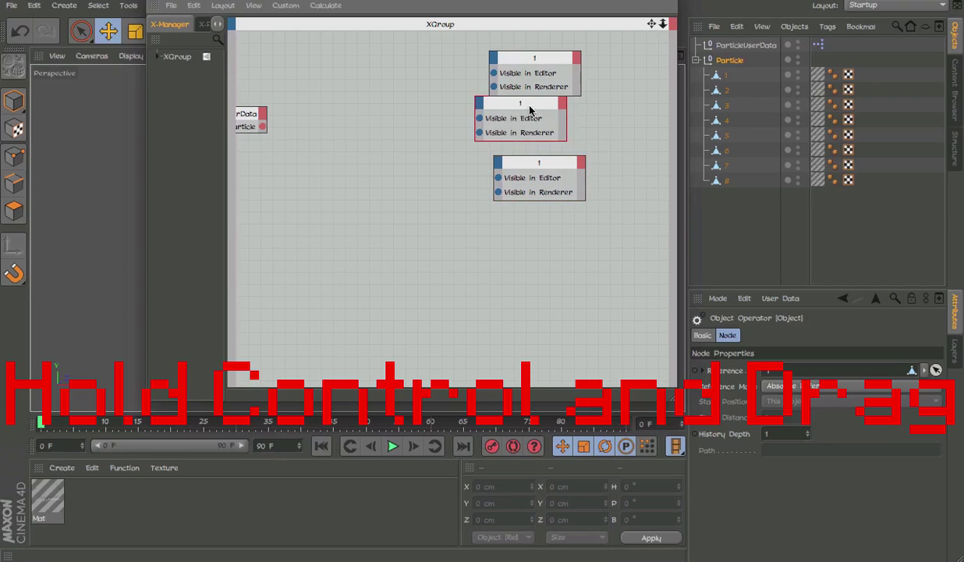
left_click_drag(527, 112, 541, 115)
left_click_drag(536, 177, 546, 277, "ctrl")
scroll(514, 249, "down", 1)
scroll(502, 108, "up", 2)
left_click_drag(544, 223, 530, 286, "ctrl")
scroll(503, 109, "down", 3)
left_click_drag(531, 217, 530, 248, "ctrl")
middle_click_drag(489, 295, 502, 336, "alt")
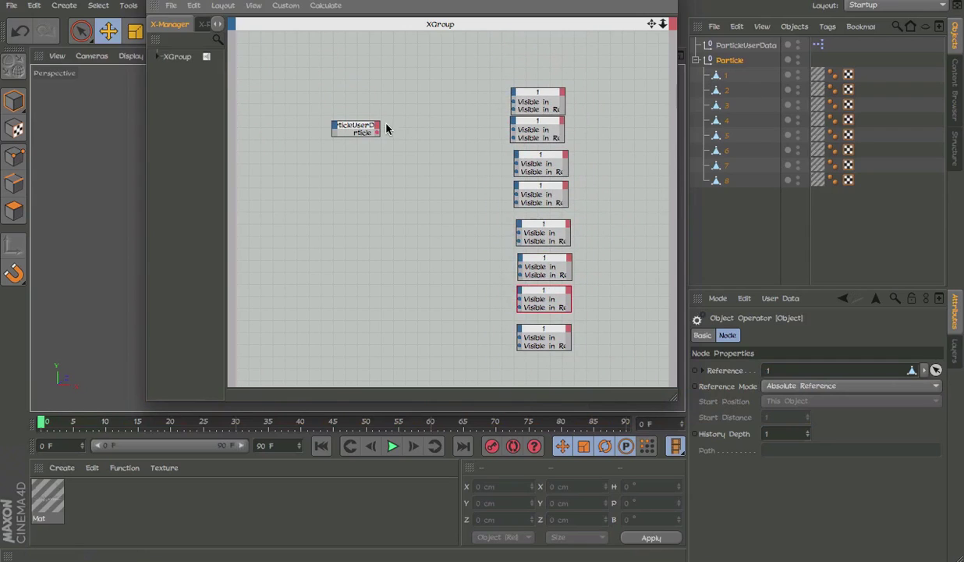
Add an Absolute node with data type Integer and connect ParticleUserData's Particle output to its input
left_click_drag(368, 131, 306, 174)
right_click(374, 173)
mouse_move(395, 181)
mouse_move(483, 180)
mouse_move(565, 229)
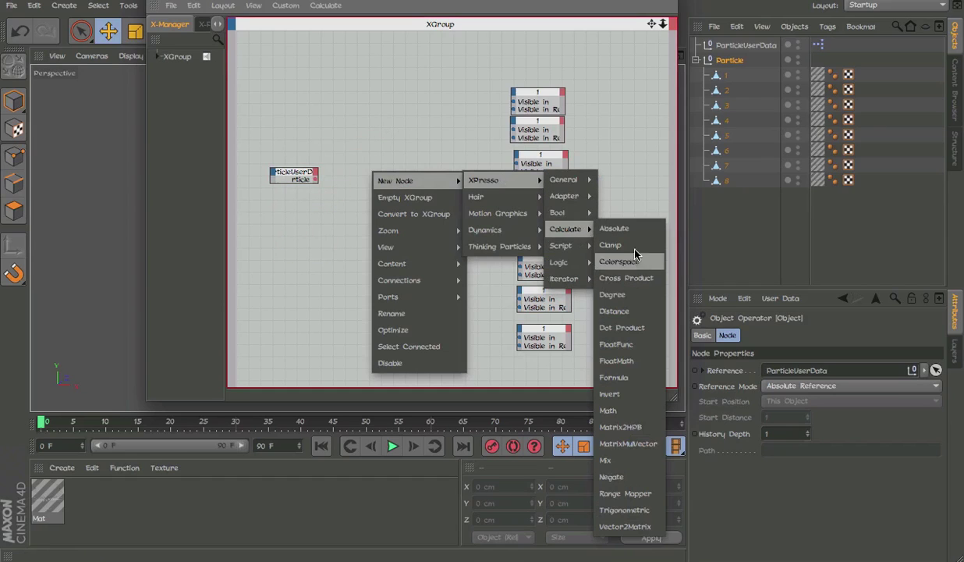
left_click(613, 228)
left_click(768, 369)
left_click(769, 383)
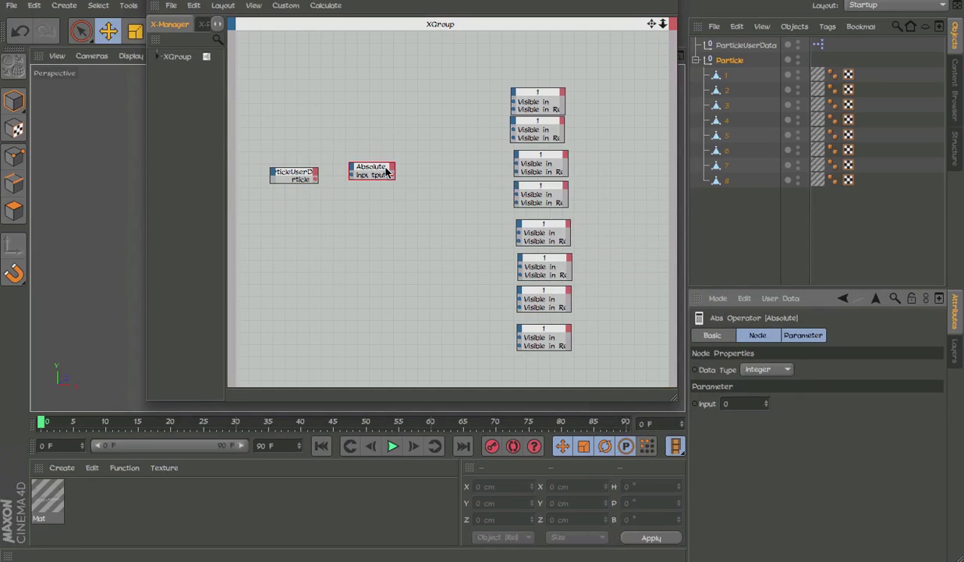
mouse_move(352, 176)
left_mouse_down()
mouse_move(301, 179)
mouse_move(349, 179)
left_mouse_up()
Add a NOT node between the Absolute node and the column of plane nodes
right_click(463, 183)
mouse_move(515, 185)
mouse_move(585, 185)
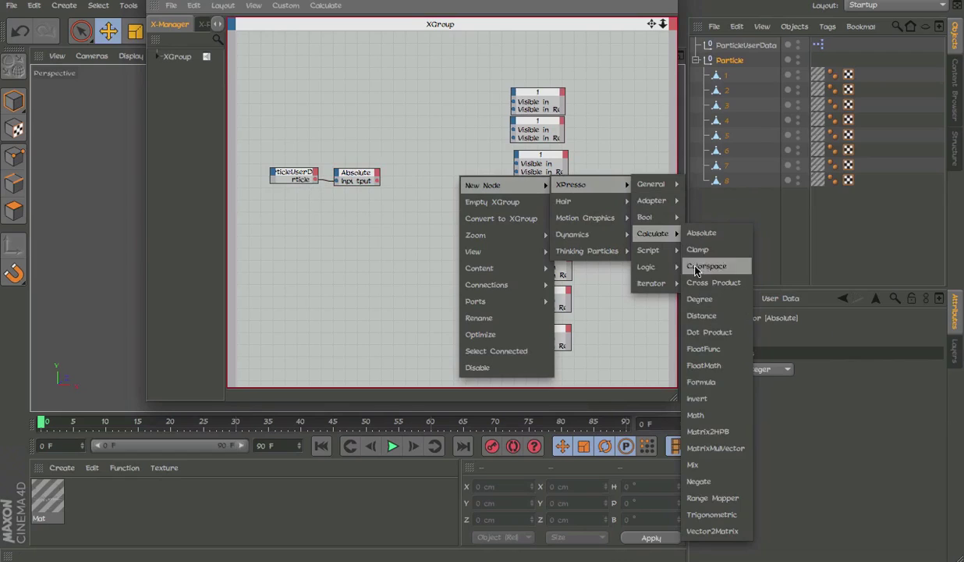
left_click(710, 231)
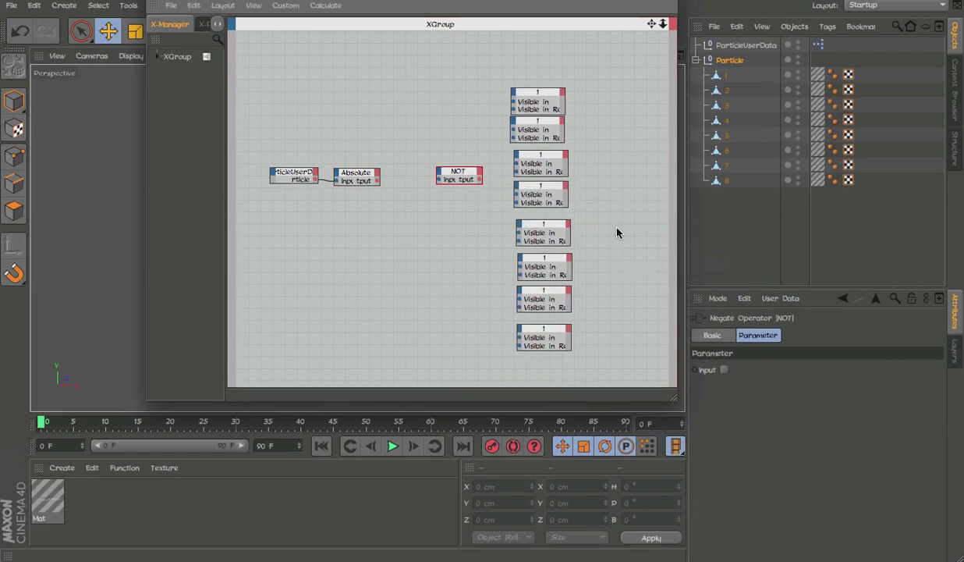
Add a Compare node with data type Integer and function ==
right_click(431, 148)
mouse_move(495, 154)
mouse_move(550, 153)
mouse_move(648, 231)
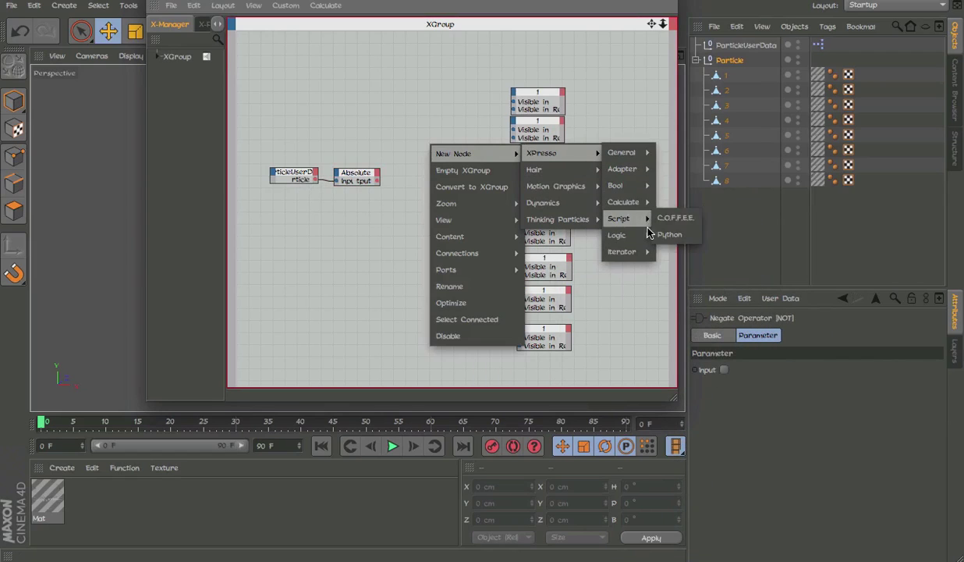
left_click(673, 236)
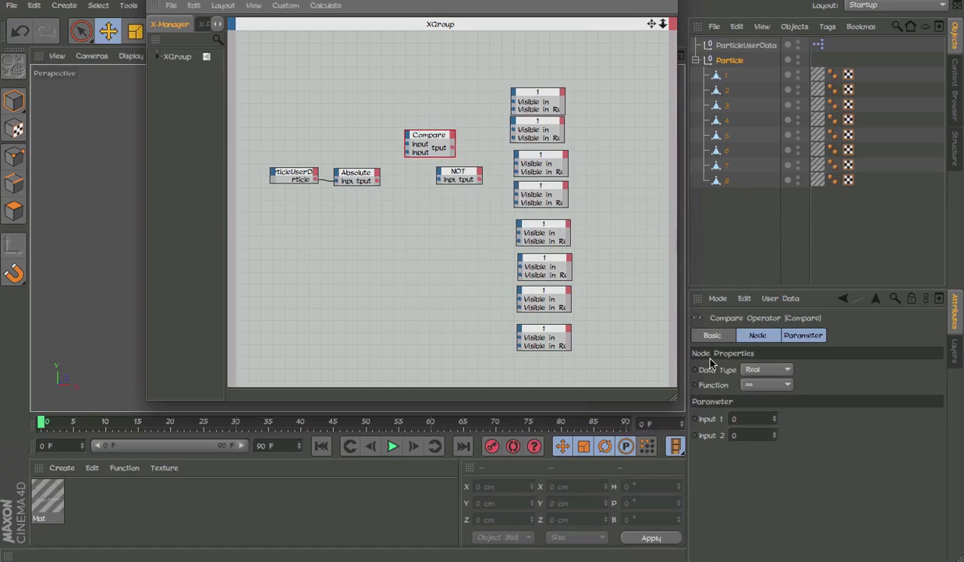
left_click(752, 369)
left_click(745, 399)
left_click(752, 386)
left_click(751, 398)
Place the Compare node between Absolute and NOT, and connect Absolute's output to its Input 1
left_click(459, 172)
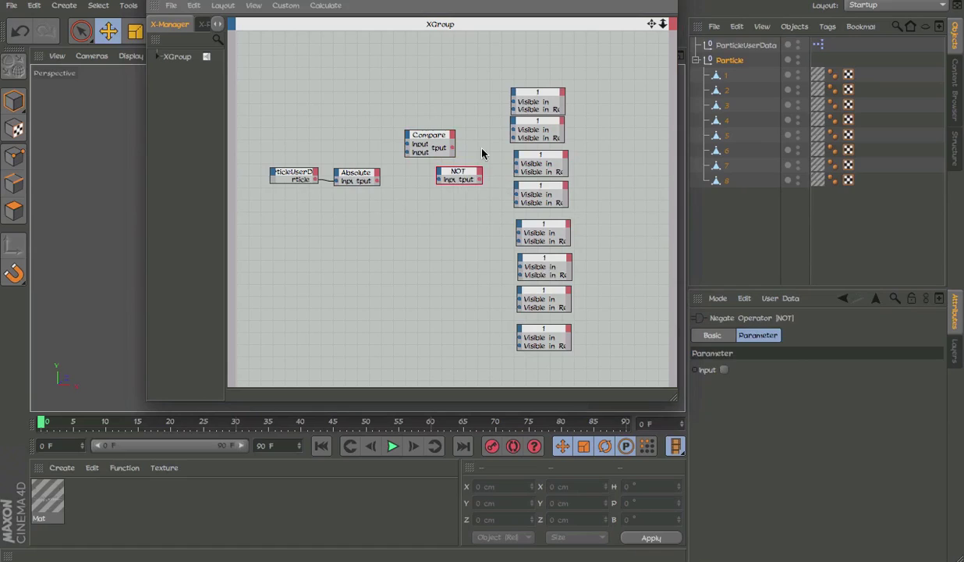
left_click_drag(434, 140, 383, 190)
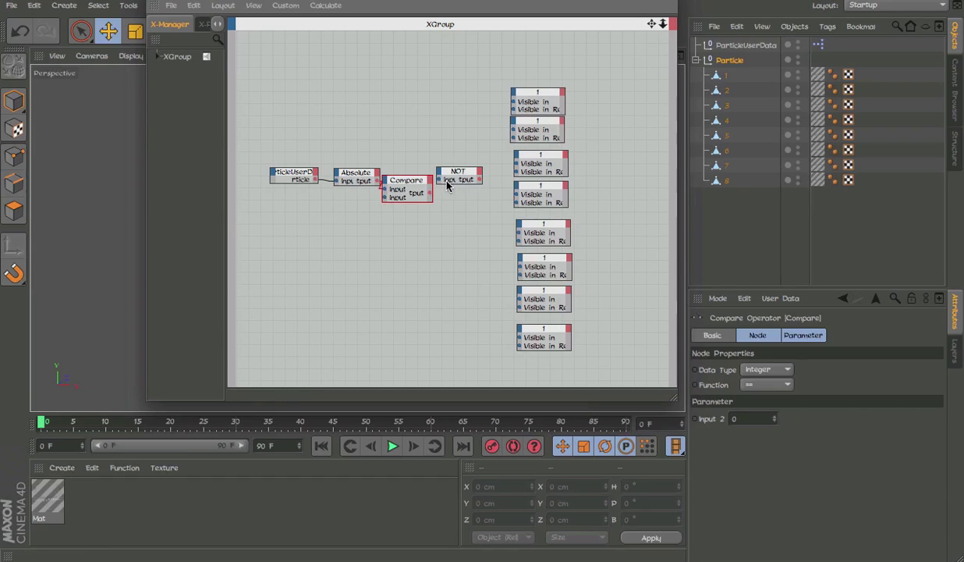
scroll(452, 187, "up", 4)
scroll(434, 238, "down", 4)
scroll(363, 120, "up", 5)
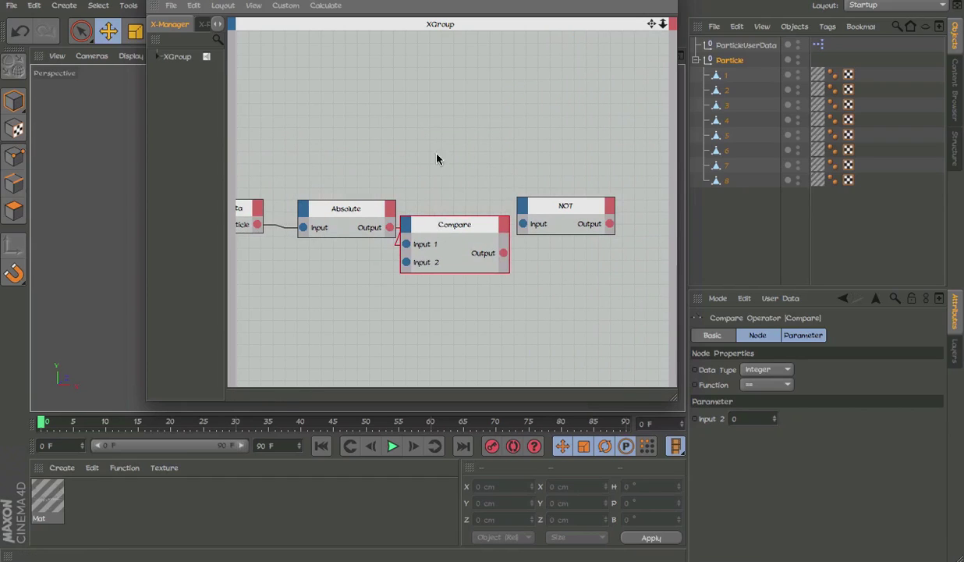
Duplicate the Compare node into a column of eight, one beside each plane node
scroll(436, 208, "down", 5)
left_click_drag(451, 128, 458, 159)
mouse_move(458, 159)
left_mouse_down("ctrl")
mouse_move(461, 200)
mouse_move(458, 147)
left_mouse_up("ctrl")
left_click_drag(459, 199, 456, 181)
left_click_drag(456, 182, 454, 216, "ctrl")
left_click_drag(462, 215, 463, 249, "ctrl")
left_click_drag(460, 250, 462, 283, "ctrl")
left_click_drag(460, 286, 456, 362, "ctrl")
Duplicate the NOT node until the column holds eight, one between each Compare and plane node
left_click_drag(515, 210, 527, 185)
left_click_drag(526, 185, 527, 218, "ctrl")
left_click_drag(527, 218, 527, 256, "ctrl")
left_click_drag(527, 256, 528, 317, "ctrl")
left_click_drag(528, 317, 526, 355, "ctrl")
Run ParticleUserData's Particle slider through several values and review the first Compare node's Input 2 parameter
left_click(451, 107)
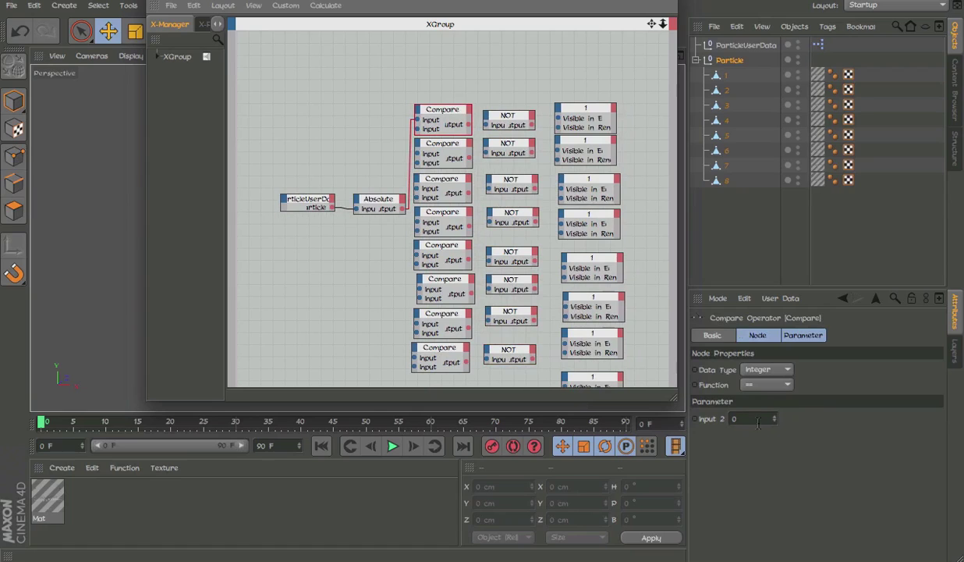
left_click(745, 45)
left_click(783, 452)
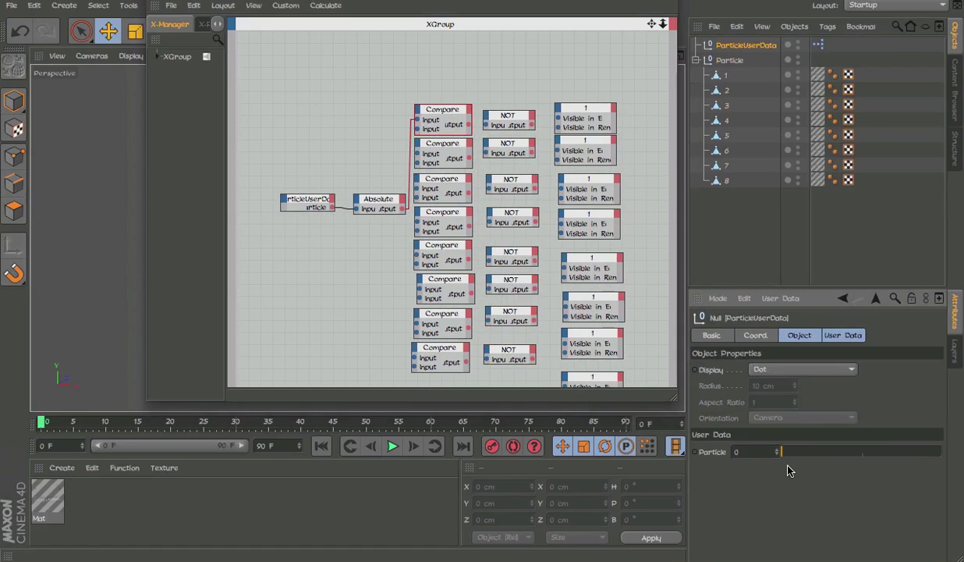
mouse_move(787, 452)
left_mouse_down()
mouse_move(817, 456)
mouse_move(792, 451)
left_mouse_up()
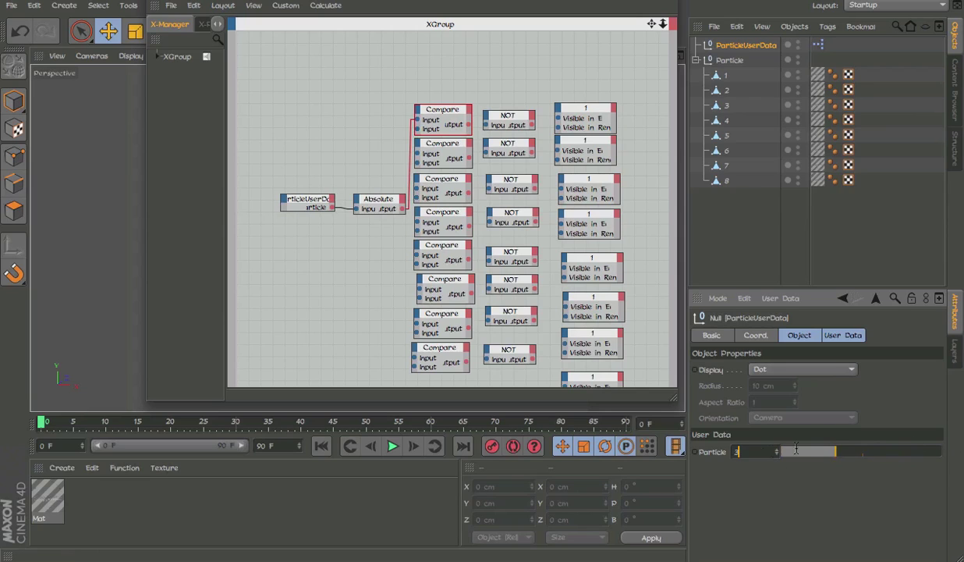
type("9")
key("Return")
left_click_drag(847, 451, 800, 451)
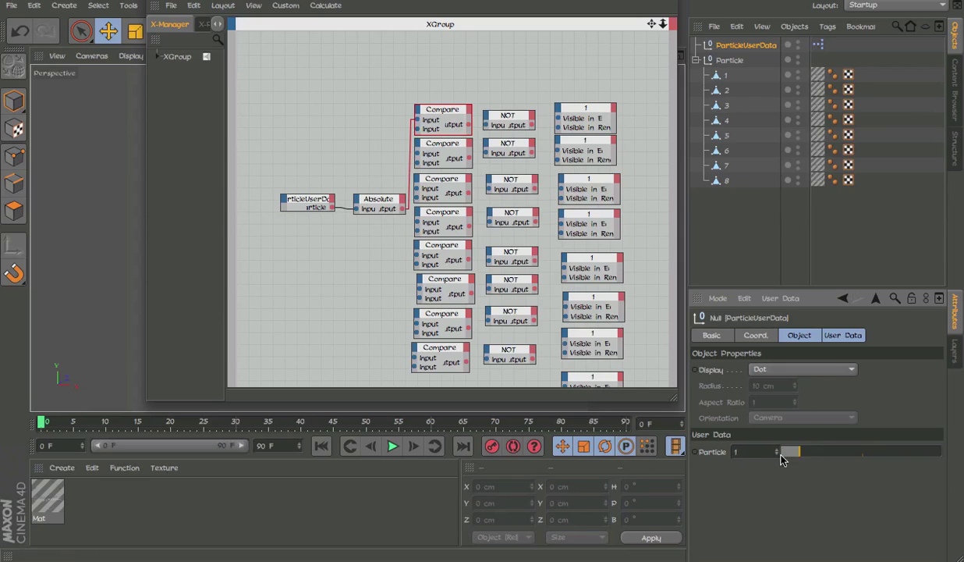
left_click(444, 114)
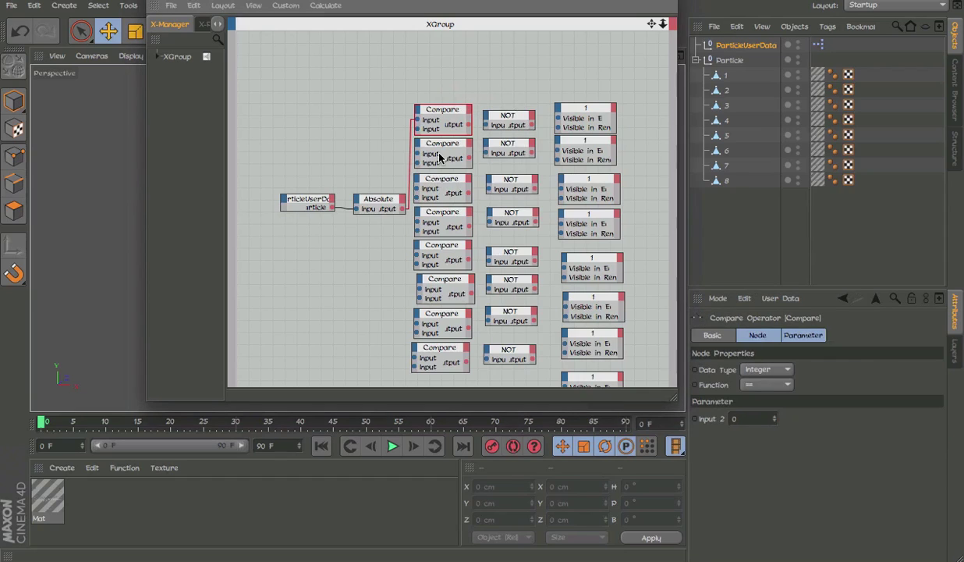
Connect the first two Compare outputs to their NOT nodes, and the first NOT's output to its plane node's Visible in Editor and Visible in Renderer inputs
left_click(508, 114)
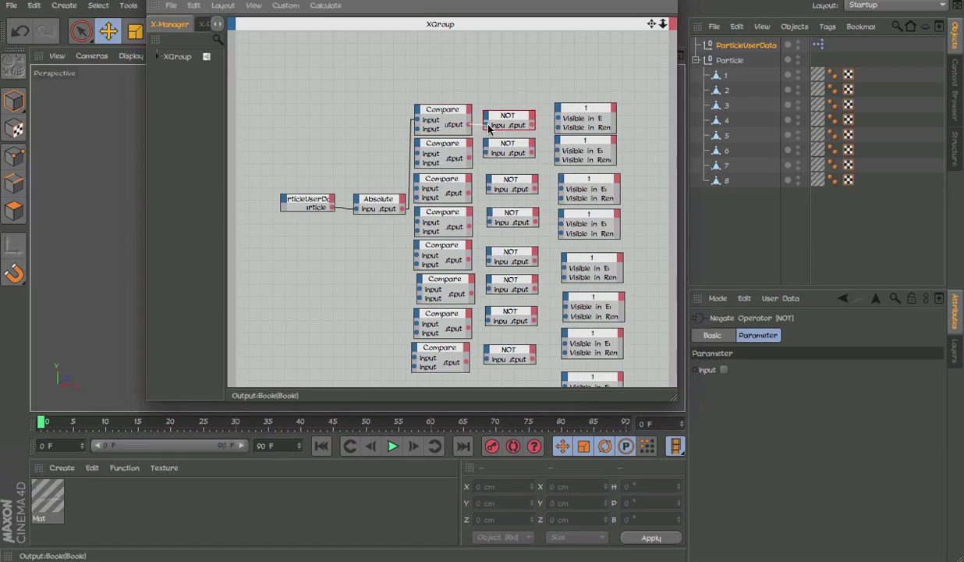
left_click_drag(469, 125, 486, 125)
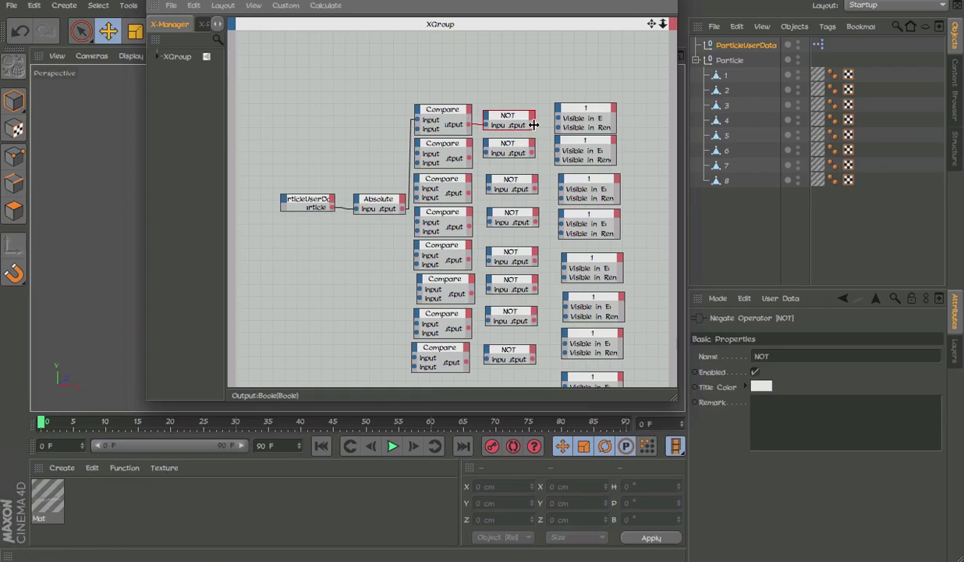
left_click(725, 47)
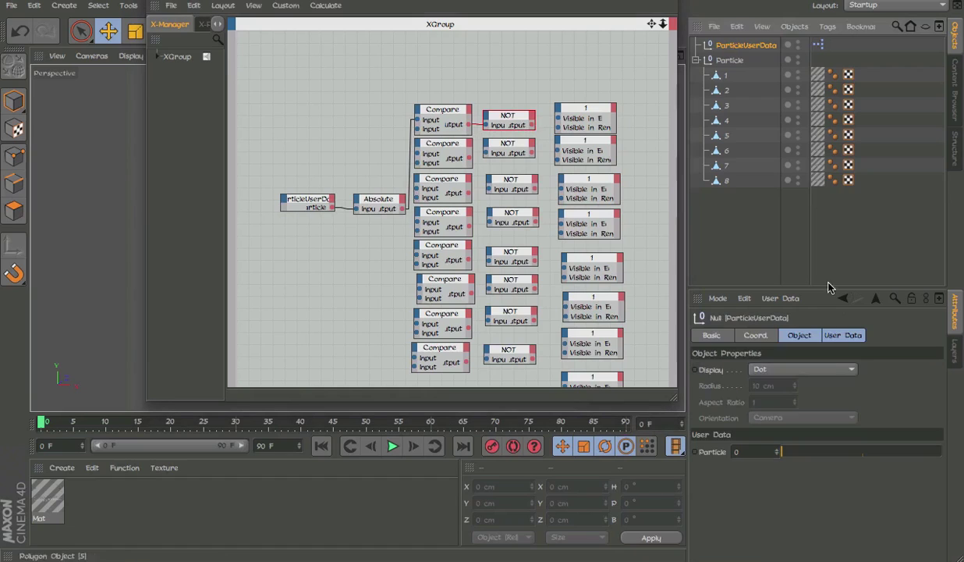
left_click_drag(533, 128, 558, 127)
left_click(557, 123)
left_click_drag(469, 159, 485, 153)
Connect Absolute's output to Input 1 of the remaining seven Compare nodes
left_click_drag(416, 154, 402, 210)
left_click_drag(417, 222, 402, 209)
left_click_drag(416, 255, 402, 209)
left_click_drag(419, 289, 403, 209)
left_click_drag(416, 325, 403, 209)
left_click_drag(415, 357, 402, 209)
Connect the outputs of the third to eighth Compare nodes to the inputs of their matching NOT nodes
left_click_drag(469, 193, 488, 188)
left_click_drag(469, 226, 489, 222)
left_click_drag(469, 260, 488, 262)
left_click_drag(471, 294, 489, 290)
left_click_drag(469, 328, 488, 321)
left_click_drag(467, 362, 487, 361)
Connect each remaining NOT output to both the Visible in Editor and Visible in Renderer inputs of its plane node
mouse_move(532, 152)
left_mouse_down()
mouse_move(558, 150)
mouse_move(532, 153)
left_mouse_up()
mouse_move(535, 188)
left_mouse_down()
mouse_move(561, 189)
mouse_move(535, 189)
left_mouse_up()
left_click_drag(536, 222, 561, 224)
left_click_drag(561, 233, 544, 223)
left_click_drag(535, 261, 564, 267)
left_click_drag(564, 277, 536, 289)
left_click(568, 319)
left_click_drag(535, 320, 565, 343)
left_click_drag(565, 352, 534, 321)
middle_click_drag(584, 372, 585, 341, "alt")
mouse_move(534, 327)
left_mouse_down()
mouse_move(567, 355)
mouse_move(534, 328)
left_mouse_up()
middle_click_drag(461, 52, 449, 81, "alt")
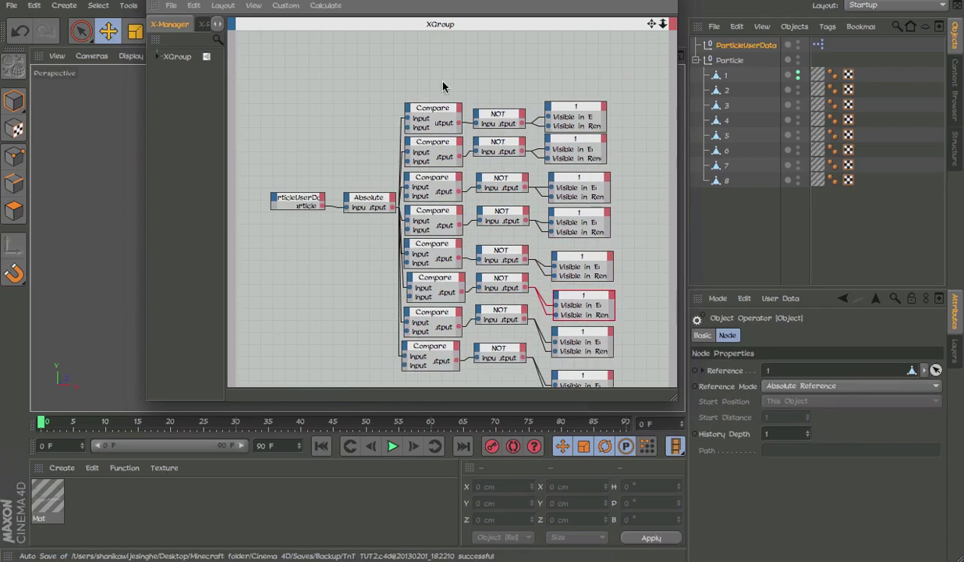
Set Input 2 of the first three Compare nodes to 1, 2 and 3 in order
left_click(428, 141)
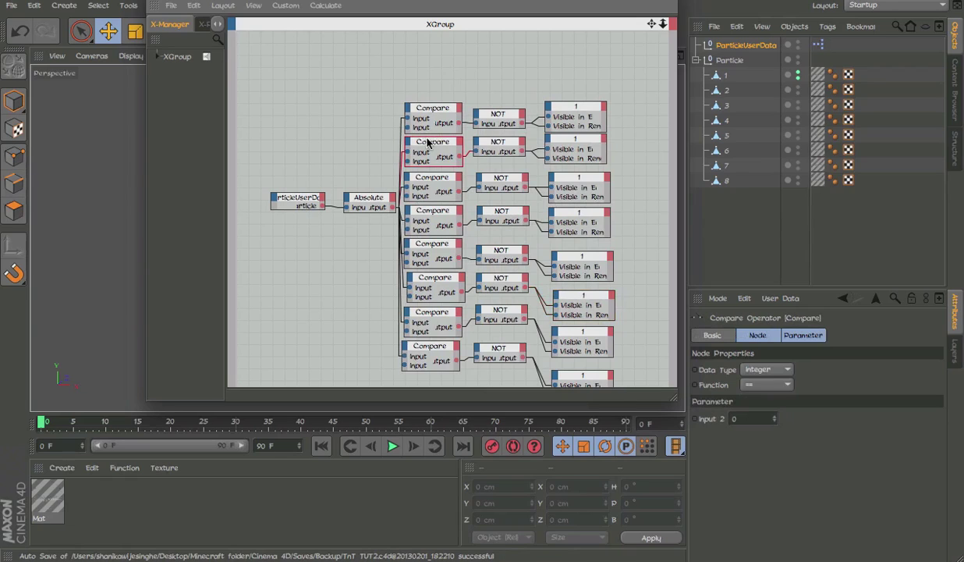
double_click(749, 417)
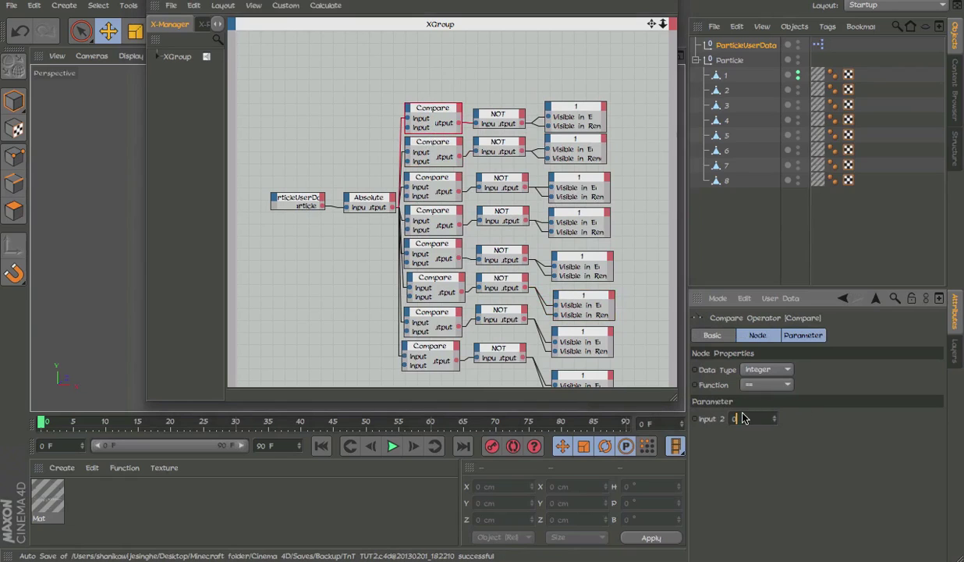
left_click(418, 147)
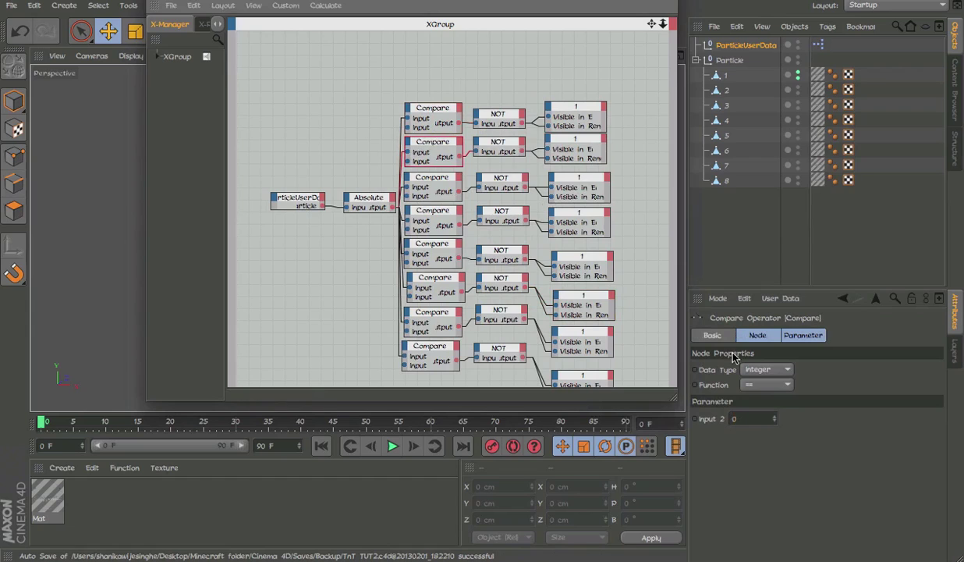
double_click(761, 421)
left_click(441, 179)
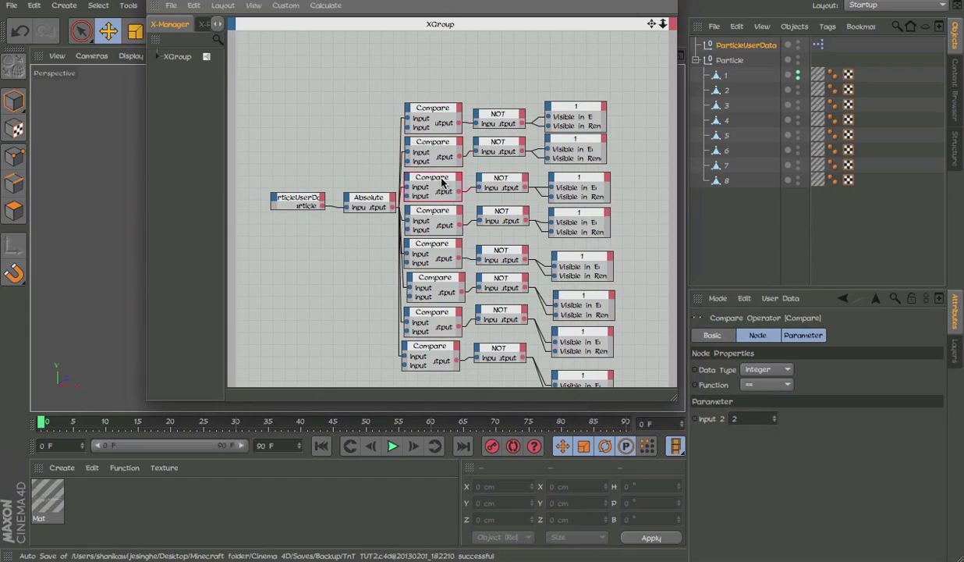
double_click(752, 418)
type("3")
key("Return")
Set Input 2 of the fourth, fifth and sixth Compare nodes to 4, 5 and 6
left_click(428, 211)
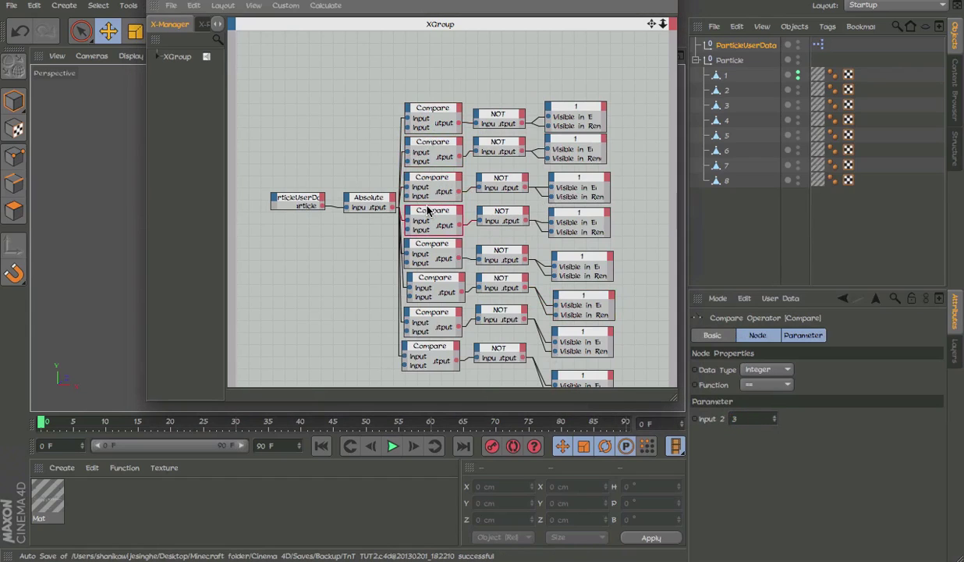
left_click(749, 418)
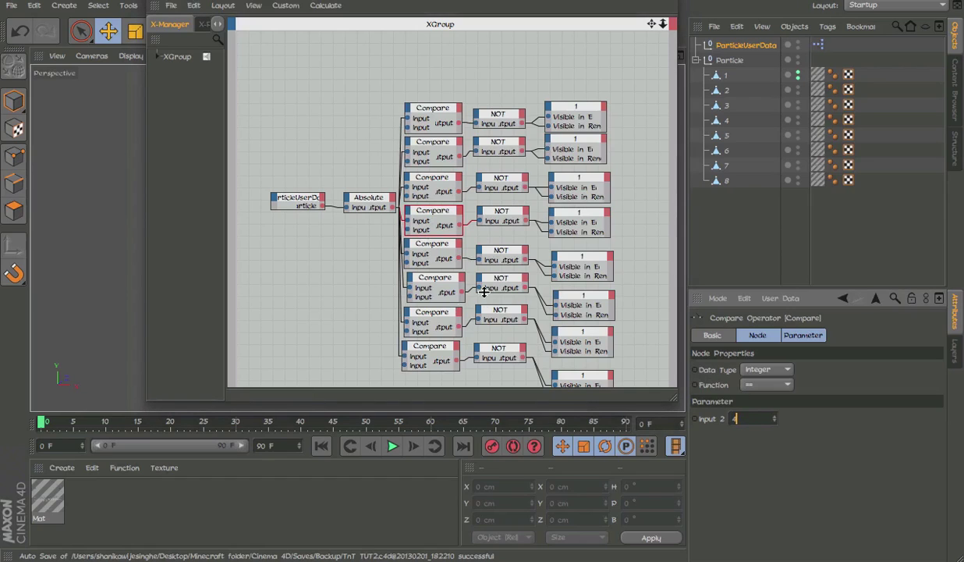
left_click(430, 252)
left_click(733, 433)
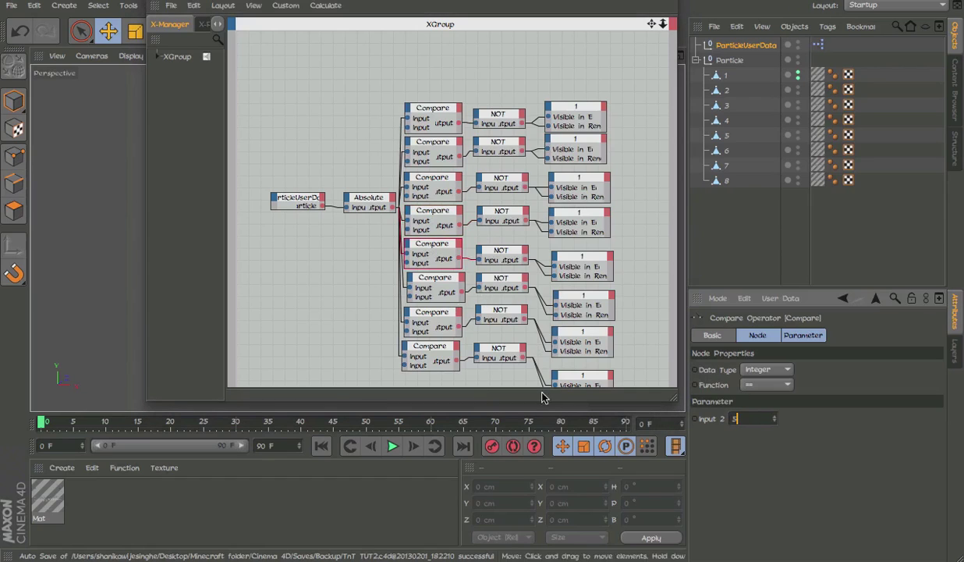
left_click(429, 282)
left_click(749, 419)
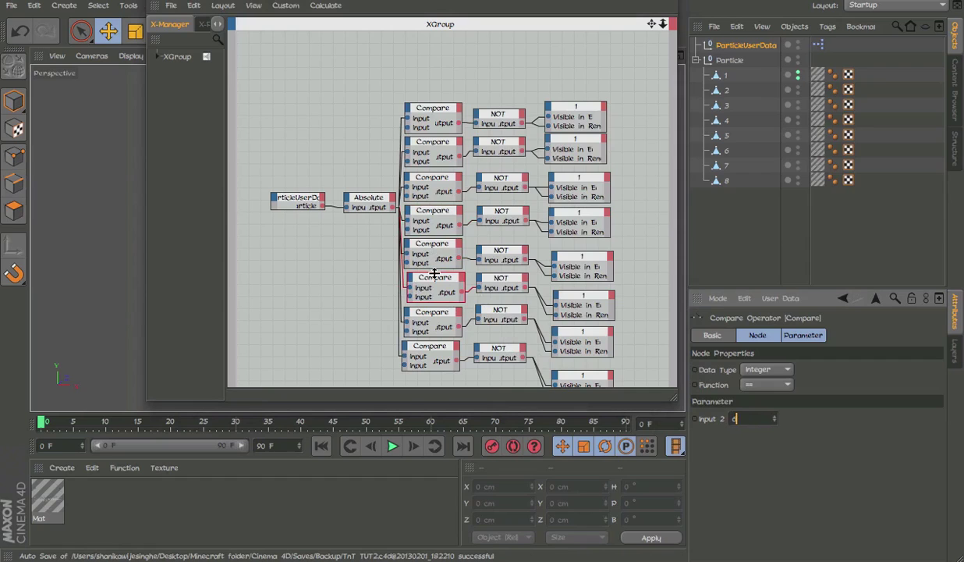
Set Input 2 of the last two Compare nodes to 7 and 8
left_click(426, 314)
left_click(738, 419)
left_click(440, 357)
left_click(764, 418)
type("8")
key("Return")
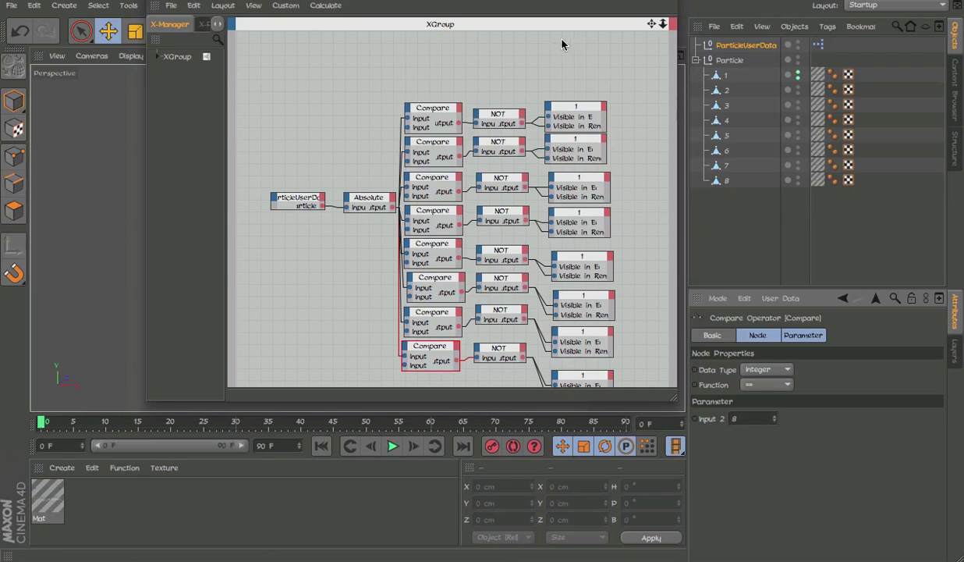
Reassign the seven duplicated plane nodes to the plane objects 2 through 8 in order
left_click(587, 108)
left_click(630, 116)
middle_click_drag(608, 159, 562, 148, "alt")
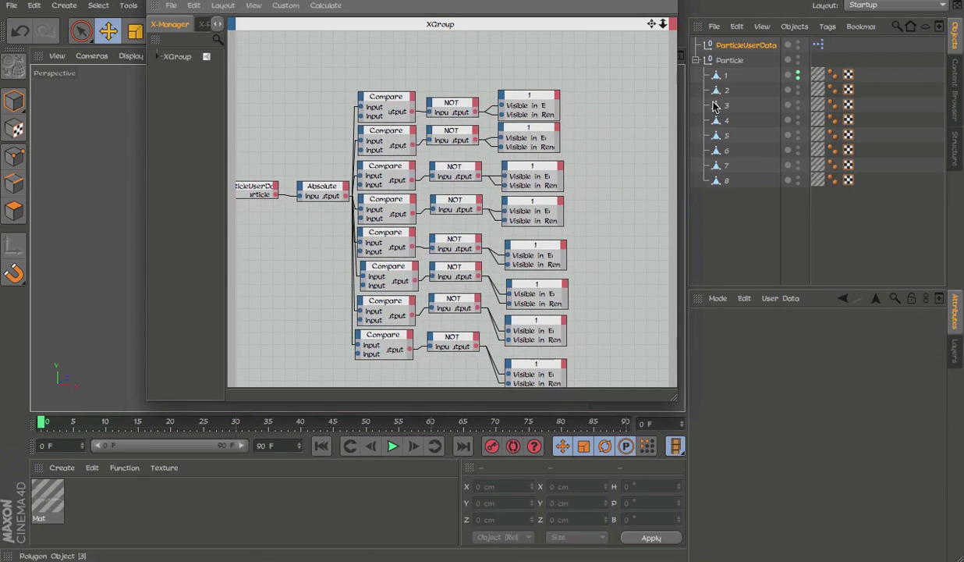
left_click_drag(726, 90, 535, 145)
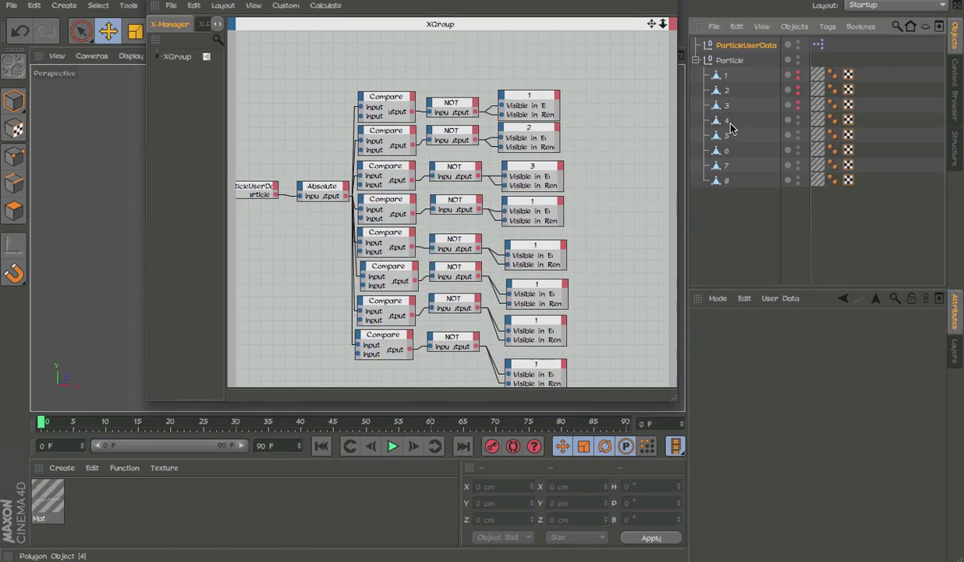
left_click(729, 120)
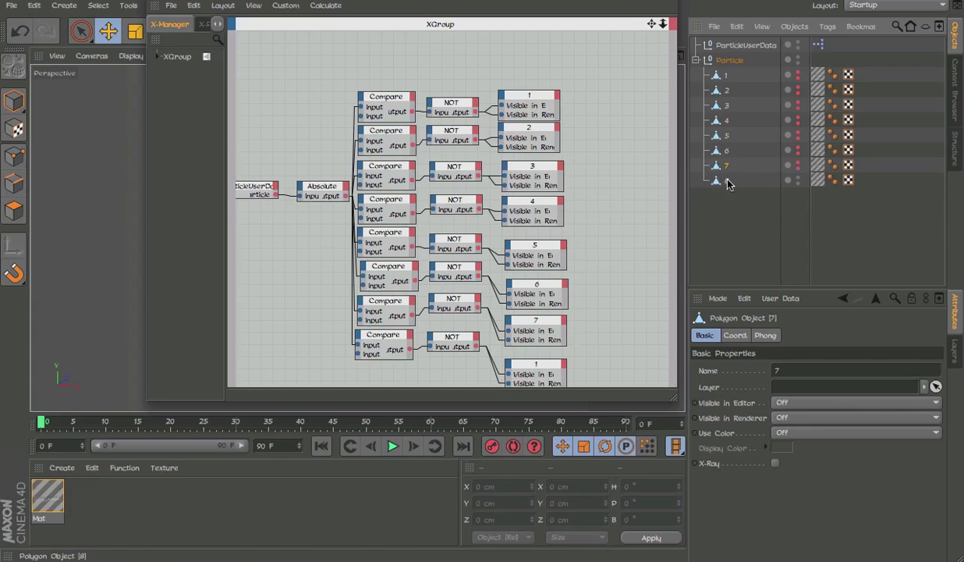
left_click_drag(519, 378, 521, 375)
Inspect the wiring between Absolute and the Compare nodes, and close the XPresso editor
middle_click_drag(551, 196, 599, 165, "alt")
middle_click_drag(576, 121, 551, 136, "alt")
scroll(338, 209, "up", 5)
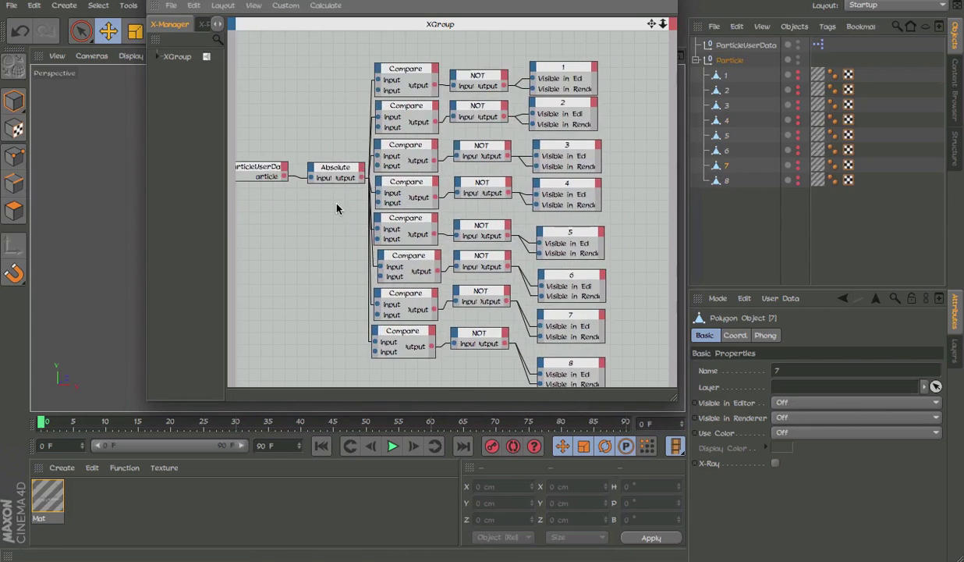
middle_click_drag(615, 332, 529, 275, "alt")
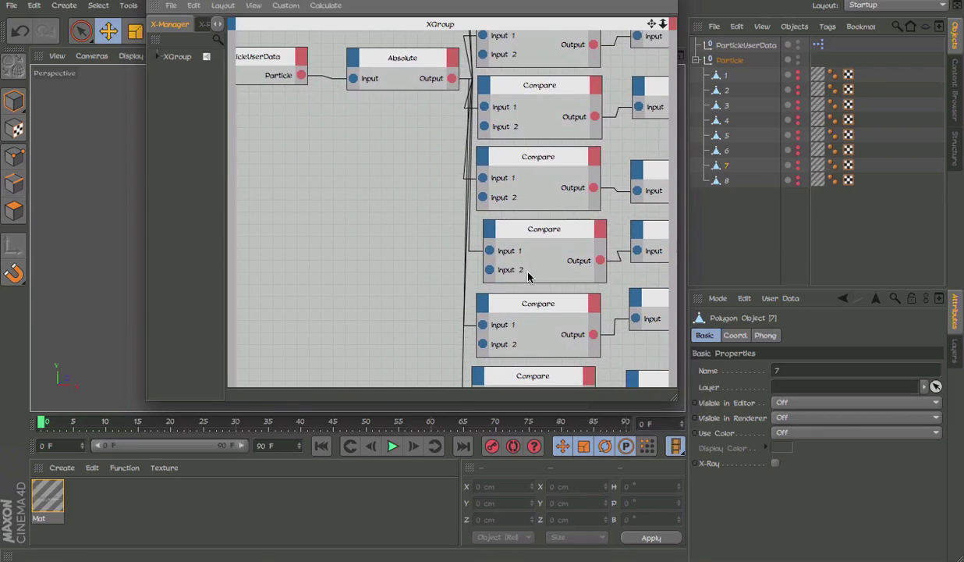
left_click_drag(467, 247, 485, 323)
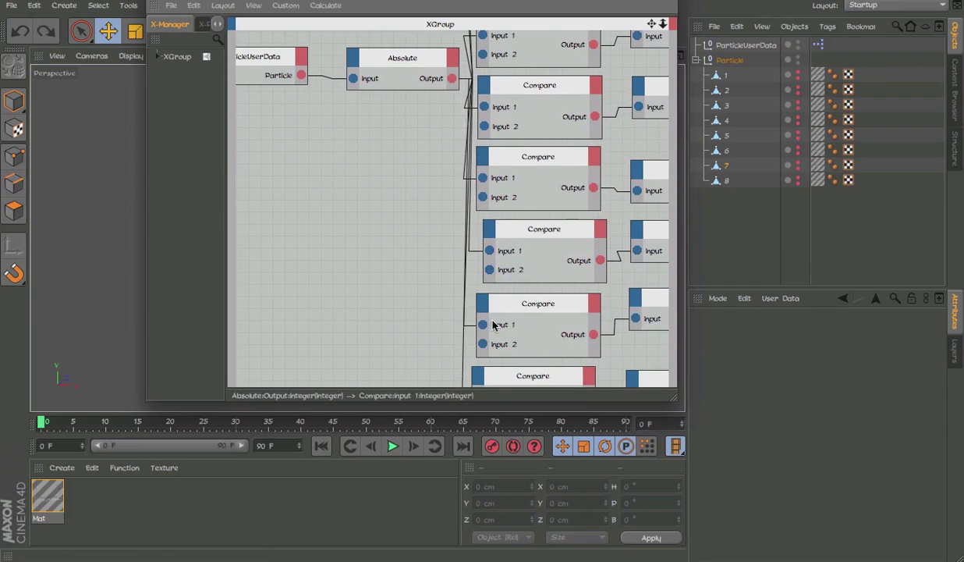
middle_click_drag(523, 341, 446, 298, "alt")
scroll(272, 248, "down", 5)
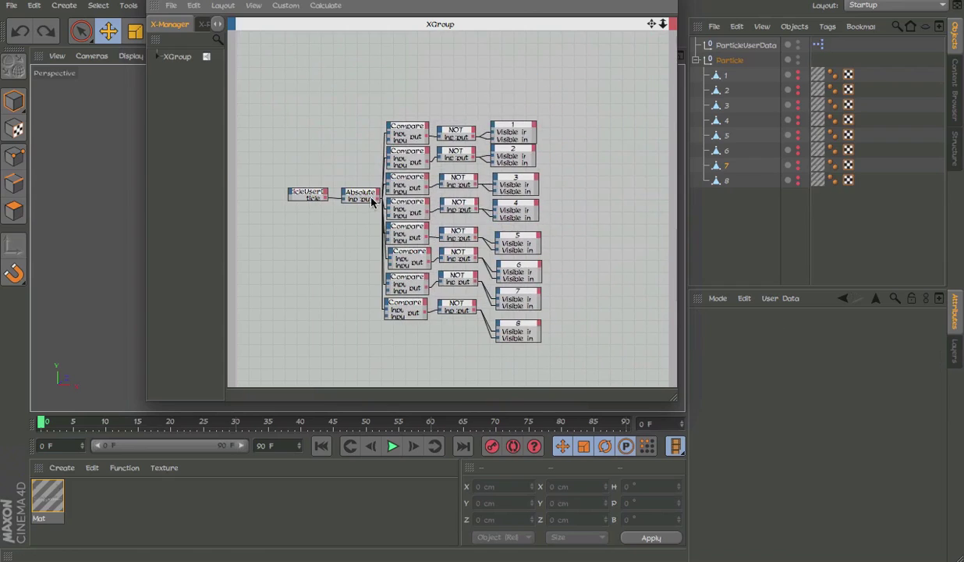
left_click(673, 24)
Collapse the Particle null and run ParticleUserData's Particle slider over its range to test the planes' visibility
left_click(727, 61)
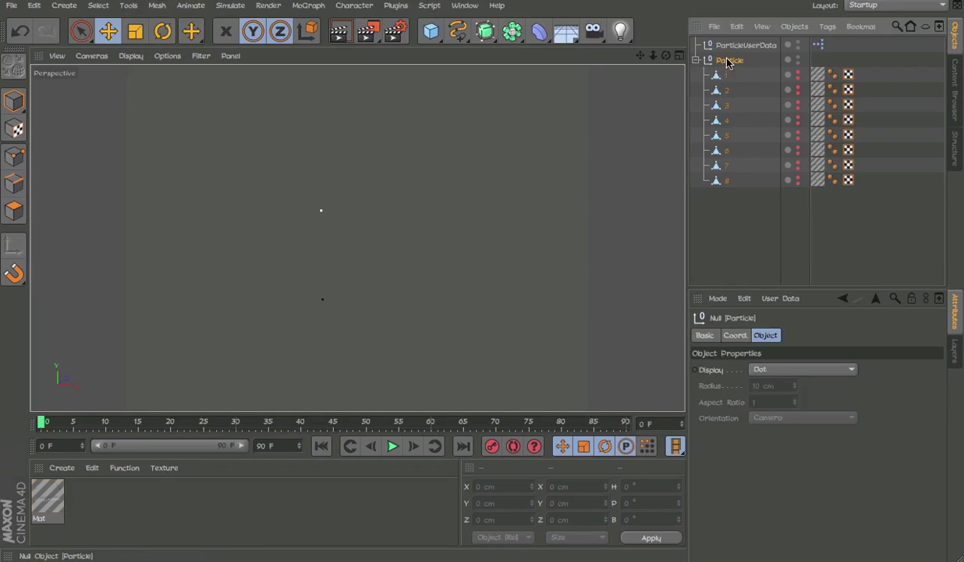
left_click(727, 47)
left_click(698, 60)
left_click_drag(805, 451, 909, 459)
scroll(294, 261, "down", 3)
left_click(14, 101)
scroll(325, 227, "down", 3)
middle_click_drag(327, 219, 451, 256, "alt")
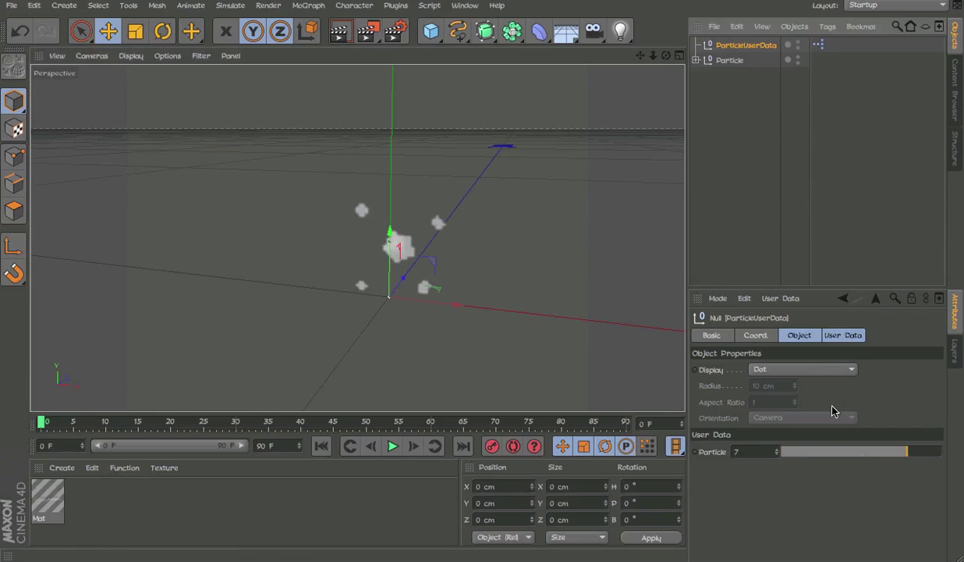
left_click_drag(778, 462, 962, 450)
left_click_drag(892, 457, 781, 453)
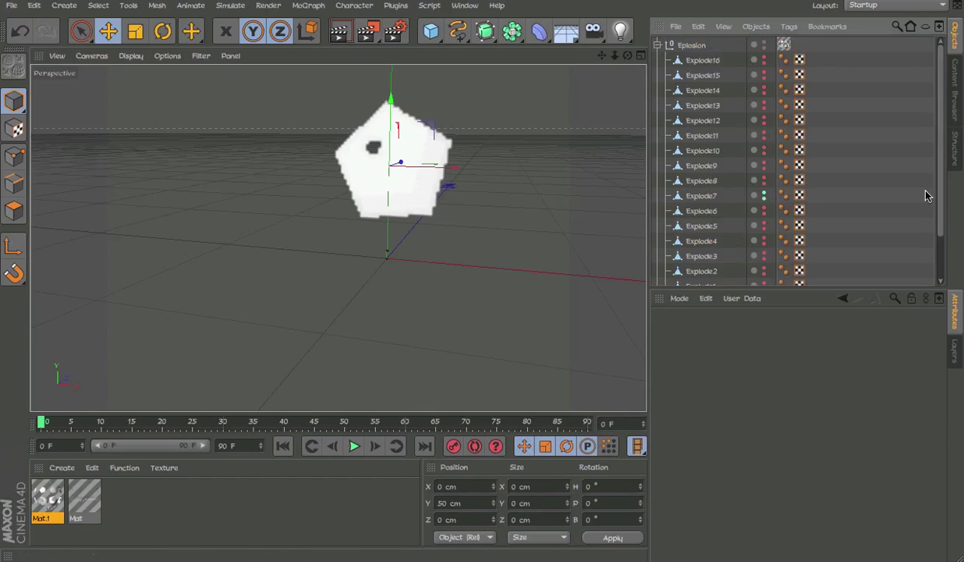
Collapse the explosion null's hierarchy and set ExplosionUserData's Explode slider to 0
left_click(661, 56)
left_click(659, 45)
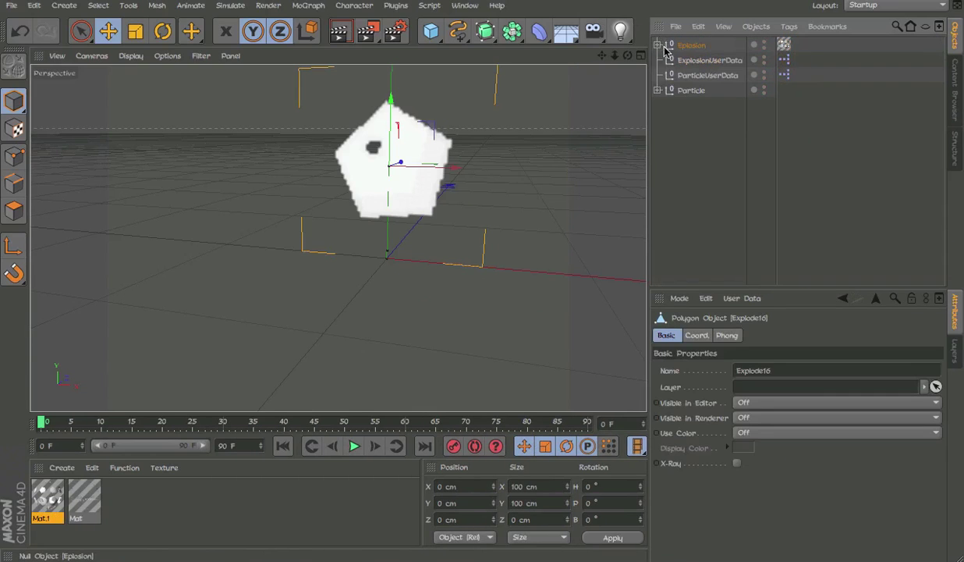
left_click(668, 49)
left_click(688, 62)
left_click_drag(803, 460, 742, 456)
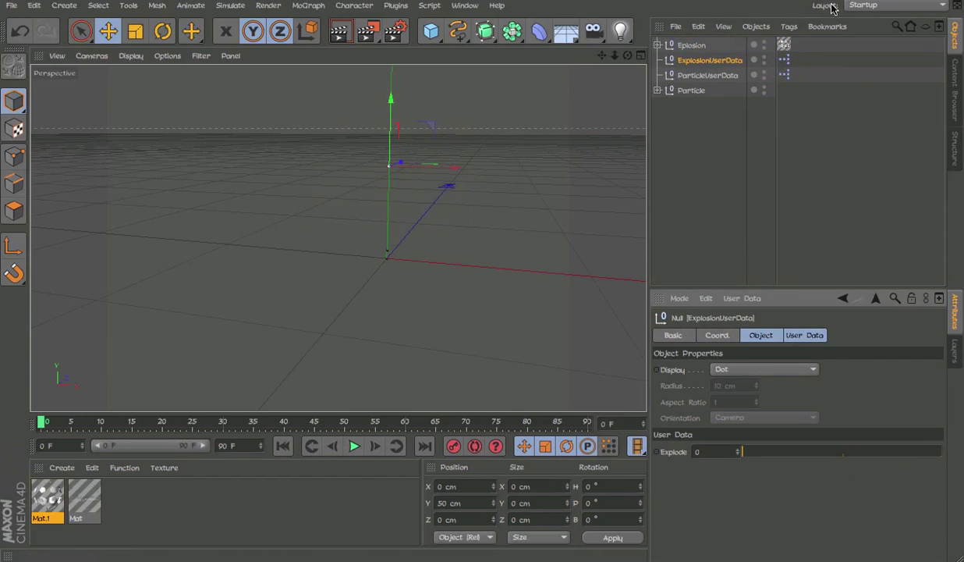
Examine the ExplosionUserData XPresso setup, including the nested XGroup's Compare and NOT nodes, and close the editor
double_click(784, 61)
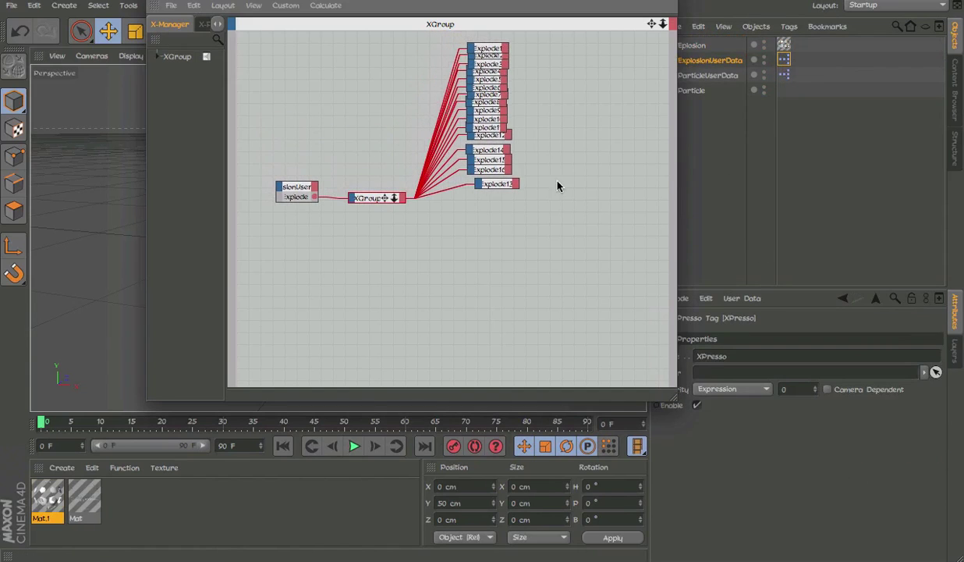
left_click(385, 198)
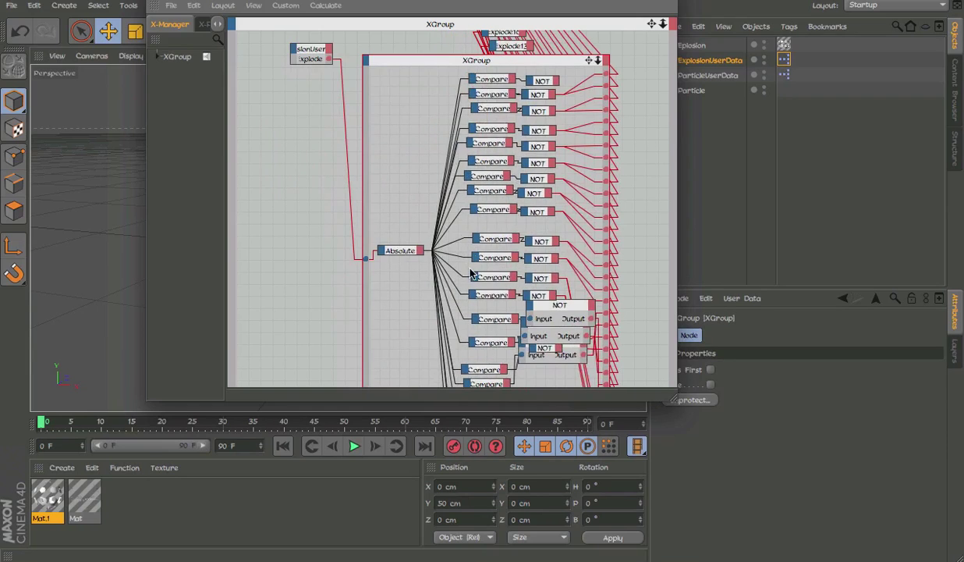
middle_click_drag(458, 265, 344, 296, "alt")
left_click(402, 113)
left_click(404, 152)
middle_click_drag(403, 261, 414, 127, "alt")
left_click(417, 348)
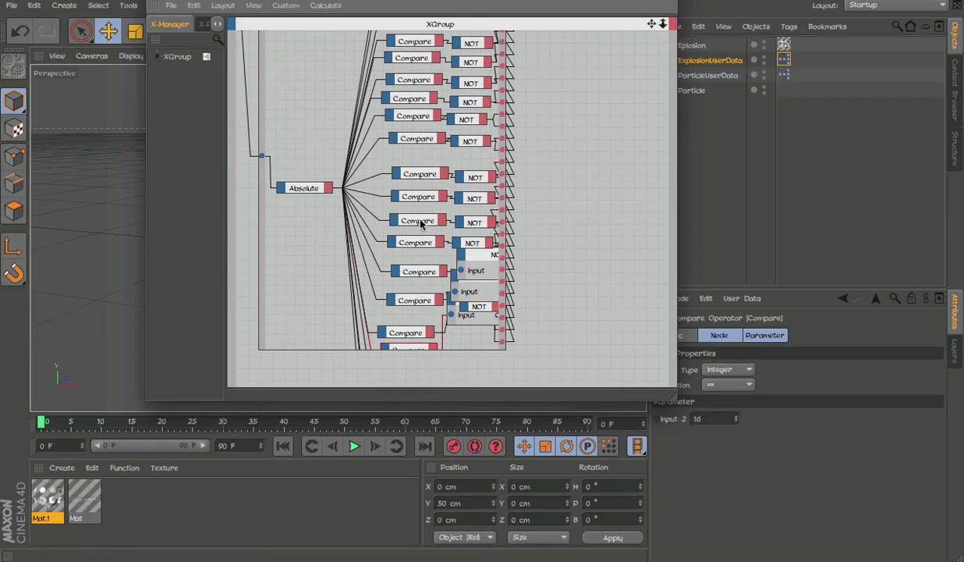
scroll(336, 34, "up", 5)
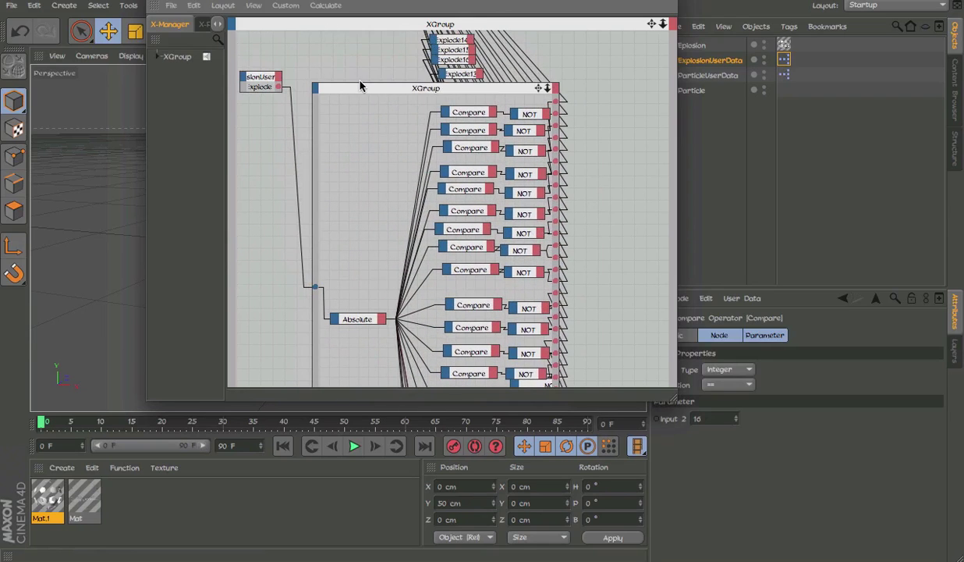
double_click(363, 86)
left_click(155, 1)
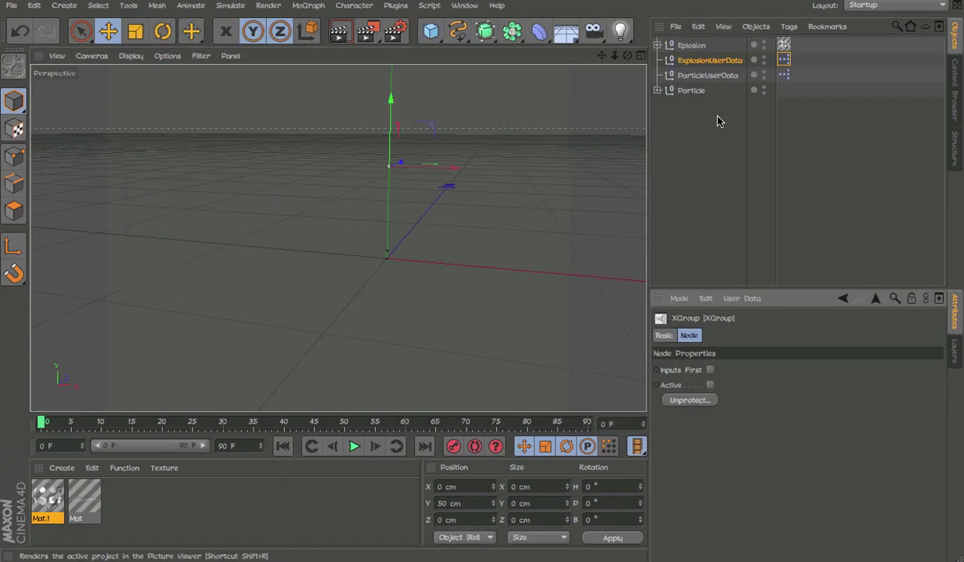
Run ParticleUserData's Particle slider over its range and return it to 0
left_click(693, 46)
left_click(698, 76)
left_click(696, 92)
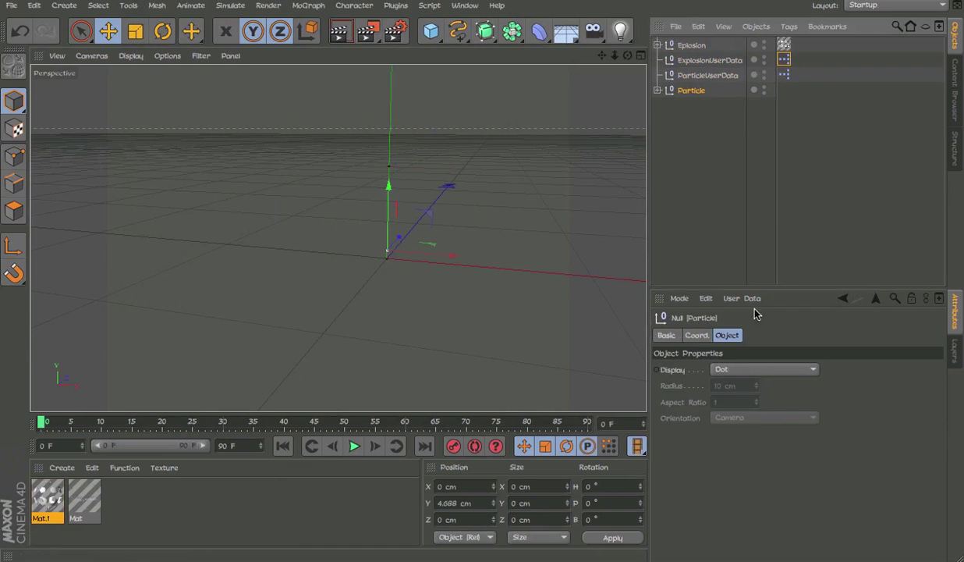
left_click(700, 75)
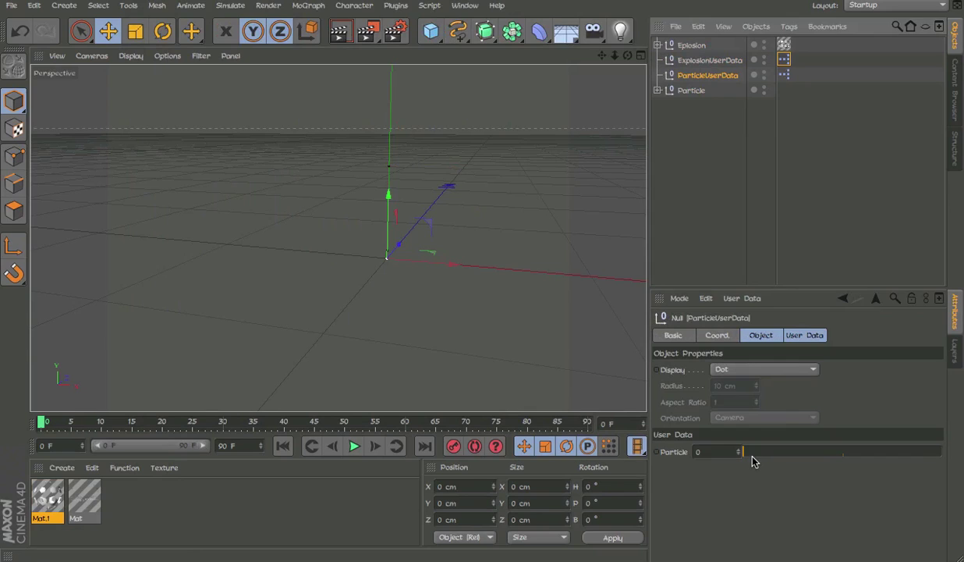
left_click_drag(751, 452, 718, 472)
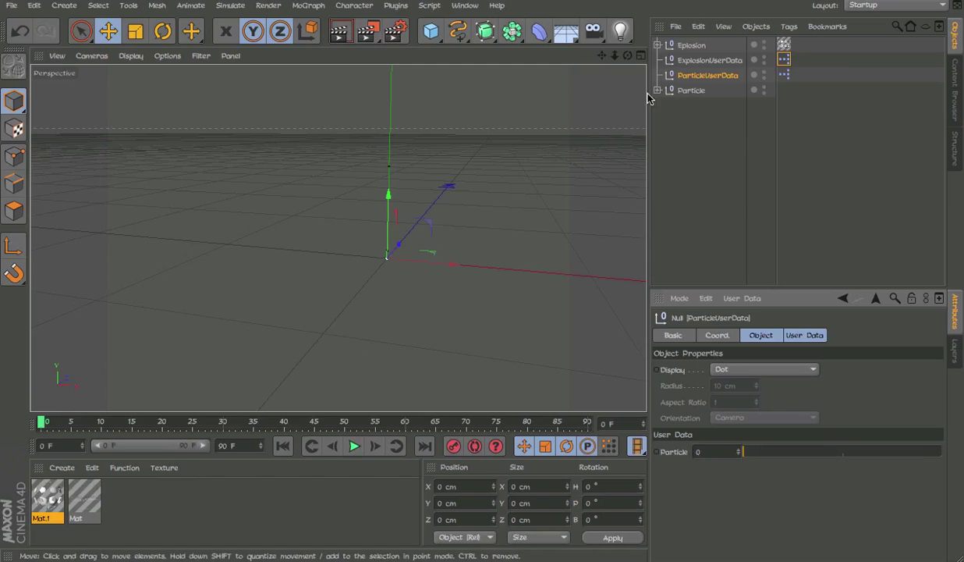
Run ExplosionUserData's Explode slider over its range up to 17 and return it to 0
left_click(710, 54)
left_click(682, 45)
left_click(684, 60)
left_click(686, 91)
left_click(686, 61)
left_click_drag(745, 451, 727, 426)
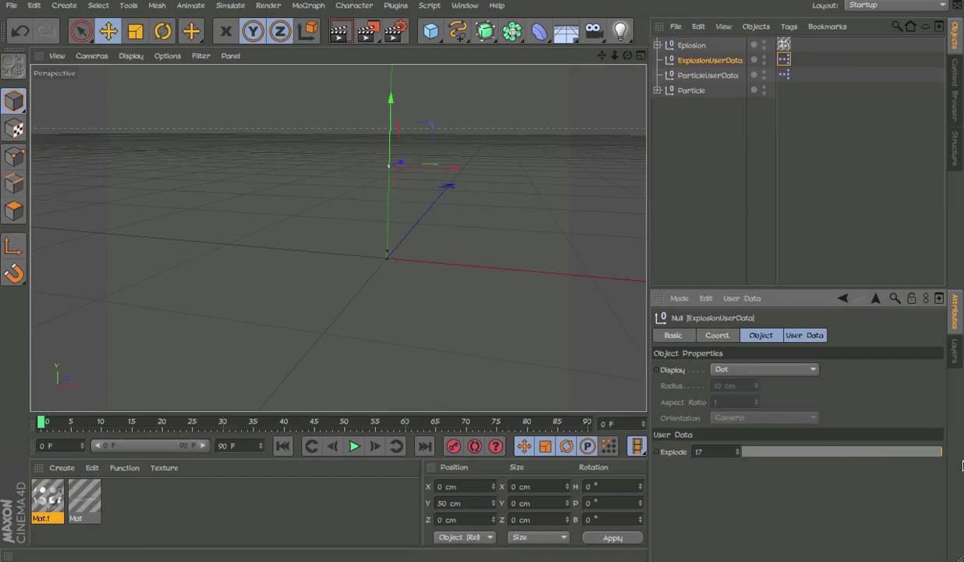
Examine the first Compare node and its connections in ParticleUserData's XPresso setup, and close the editor
left_click(694, 75)
left_click(704, 136)
left_click(698, 75)
left_click(692, 45)
left_click(726, 202)
double_click(784, 75)
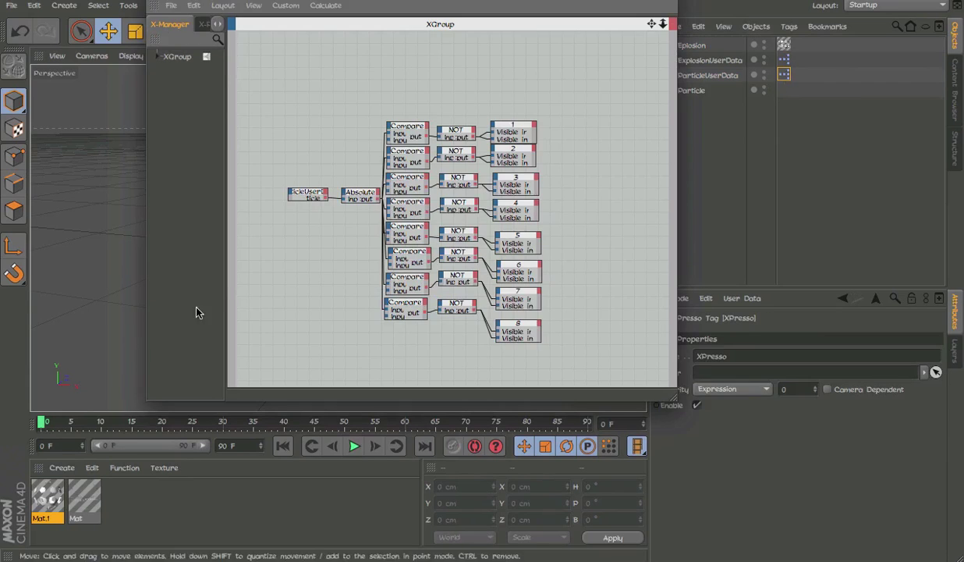
left_click(400, 142)
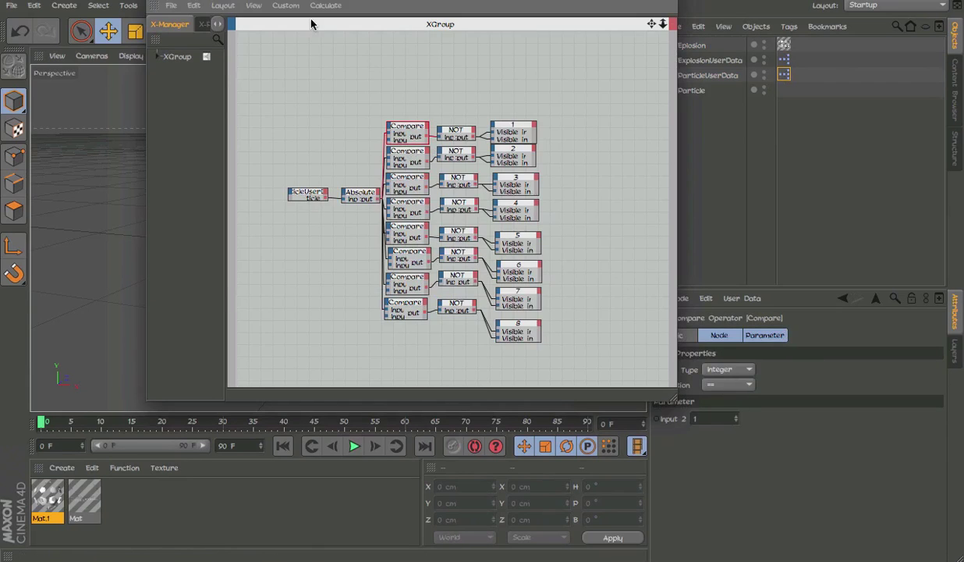
scroll(388, 97, "up", 2)
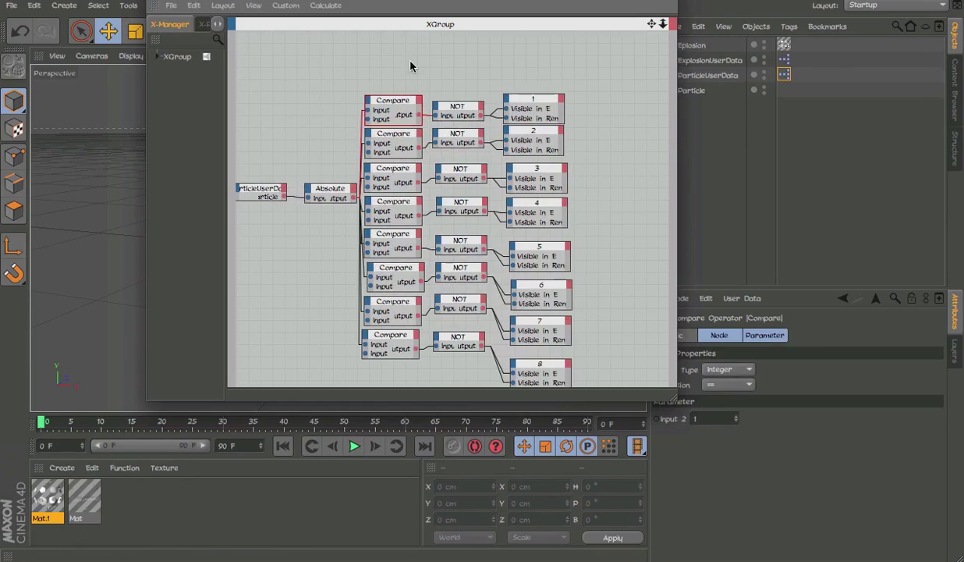
middle_click_drag(355, 75, 402, 124)
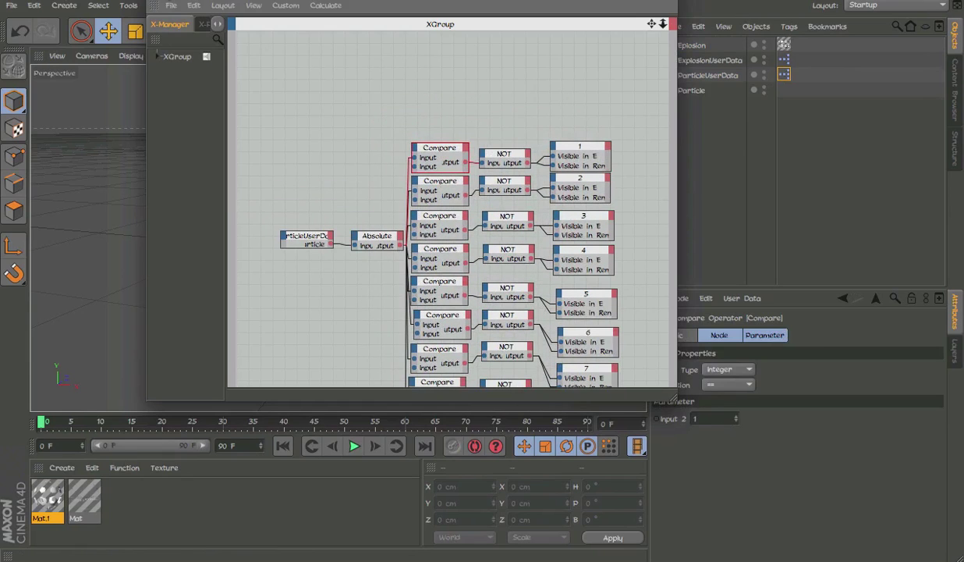
key("alt+F4")
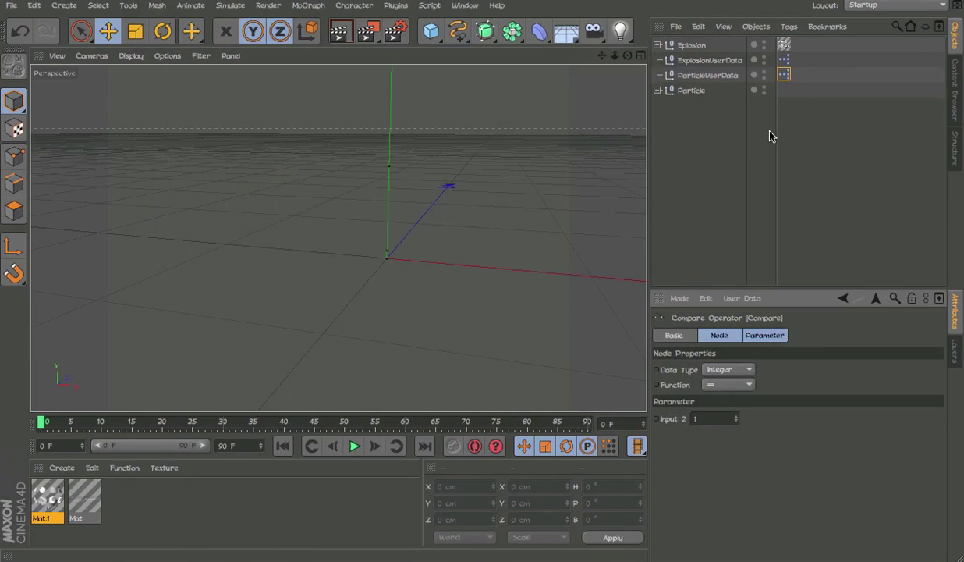
Copy the explosion, ExplosionUserData, ParticleUserData and Particle nulls into the TnT TUT2.c4d scene
left_click(691, 45)
left_click(672, 89, "shift")
left_click(465, 6)
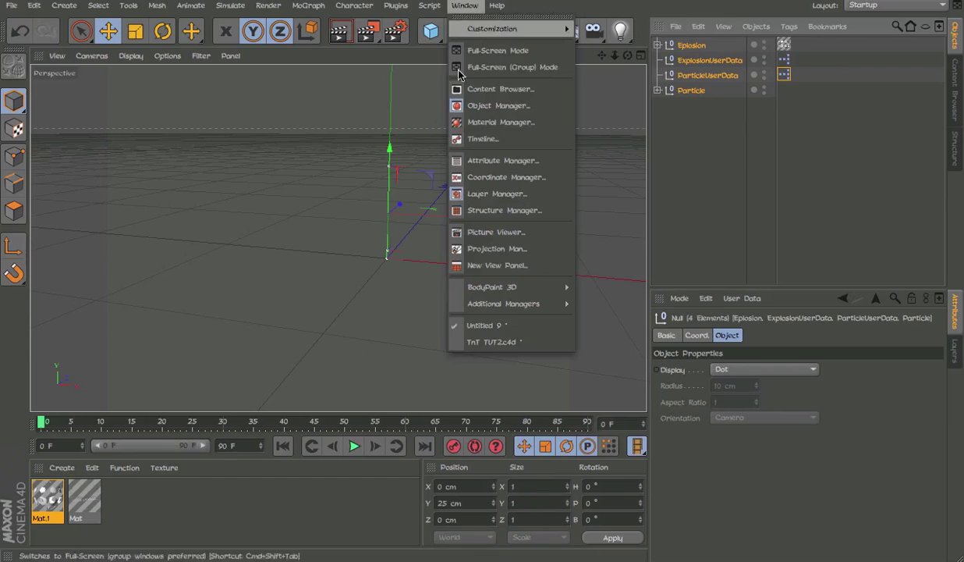
left_click(495, 341)
key("ctrl+v")
left_click(754, 165)
left_click(698, 27)
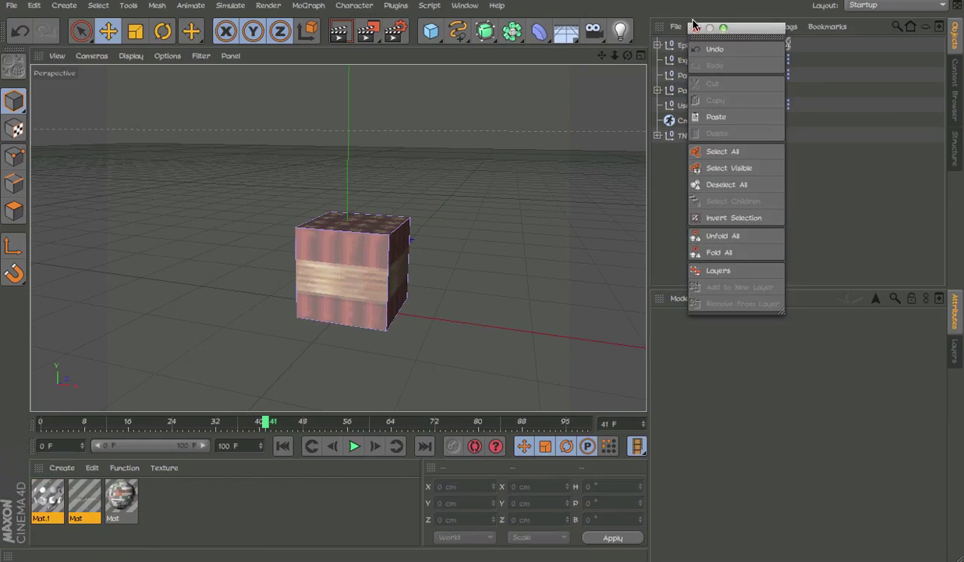
Examine the pasted effect nulls and the existing UserData null around the TNT block
left_click(680, 45)
left_click(702, 75)
left_click(691, 90)
left_click_drag(377, 264, 283, 241)
left_click_drag(367, 240, 286, 182, "alt")
left_click_drag(344, 163, 436, 290, "alt")
left_click(678, 105)
left_click(692, 61)
Add a particle emitter and rotate it to a 90° pitch so it emits upward
left_click(296, 4)
mouse_move(245, 34)
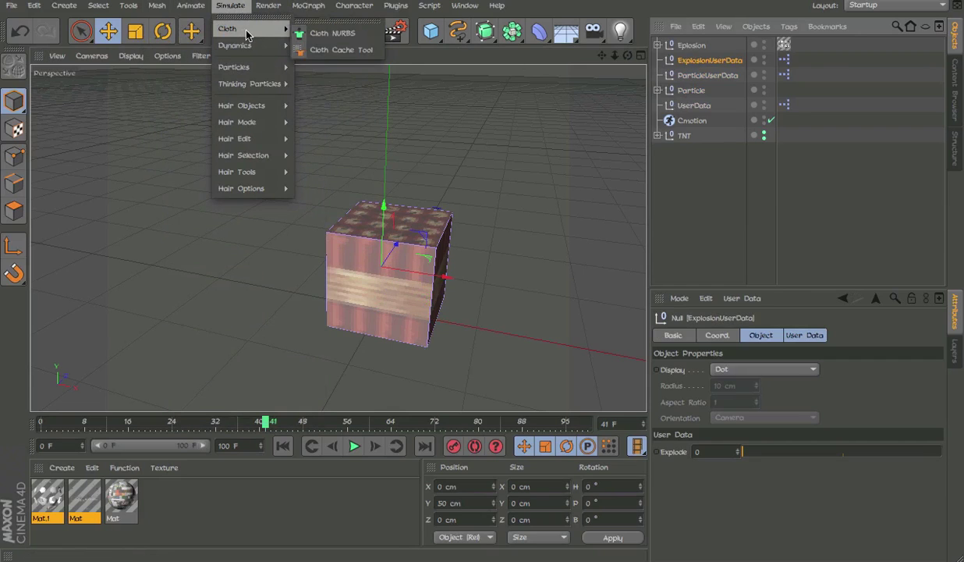
mouse_move(250, 66)
left_click(327, 69)
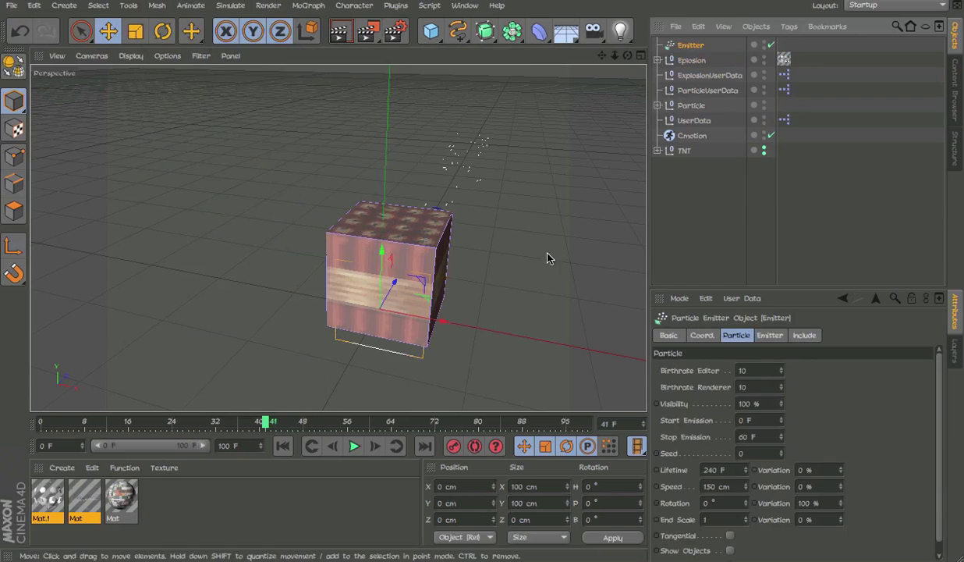
key("r")
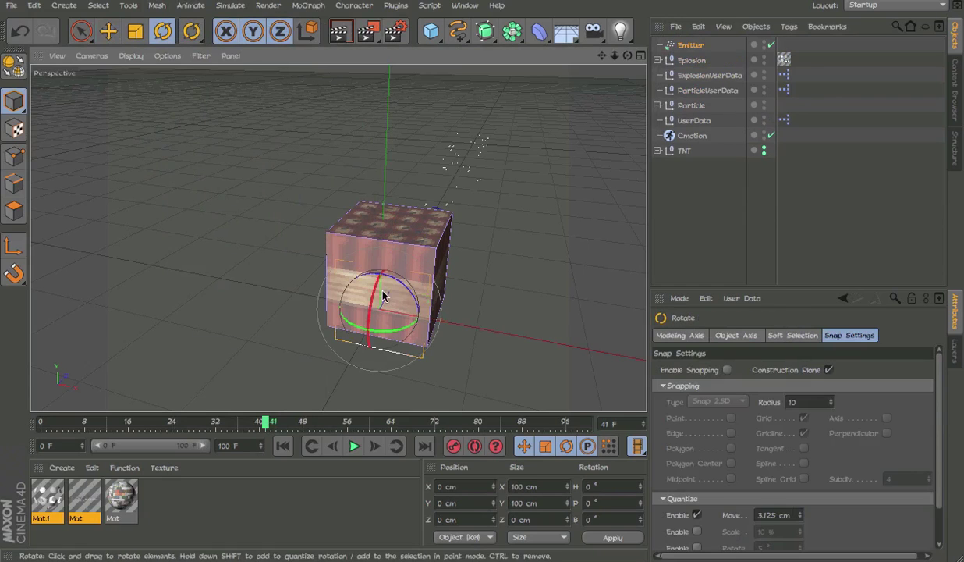
left_click_drag(371, 293, 366, 355)
Raise the emitter to Y 100 cm and return the timeline to frame 0
key("e")
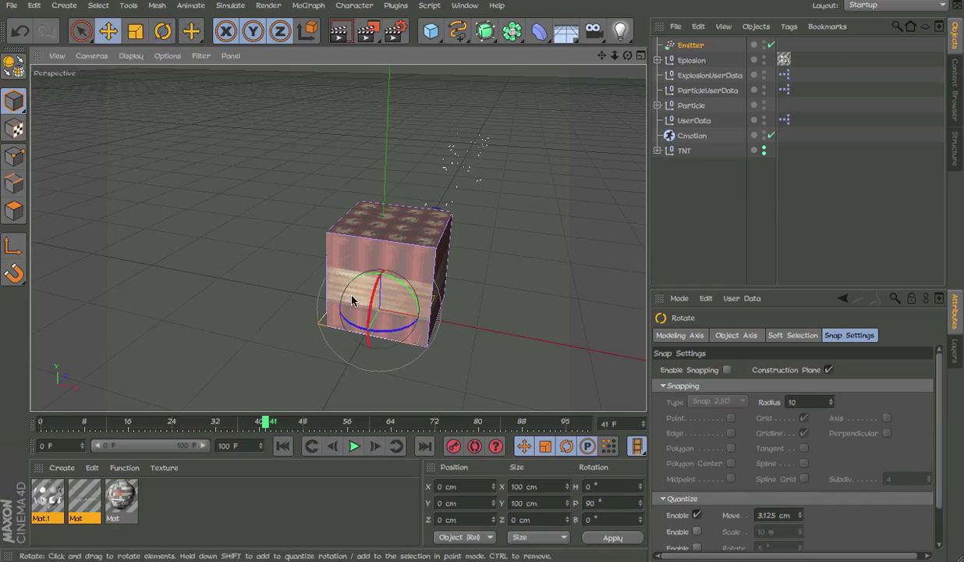
left_click_drag(381, 288, 379, 196)
left_click_drag(249, 422, 39, 415)
Scale the emitter down to 30 cm by 30 cm and raise it to Y 112.5 cm, just above the TNT block
left_click_drag(439, 235, 562, 179, "alt")
scroll(410, 223, "up", 4)
key("t")
left_click_drag(378, 211, 2, 199)
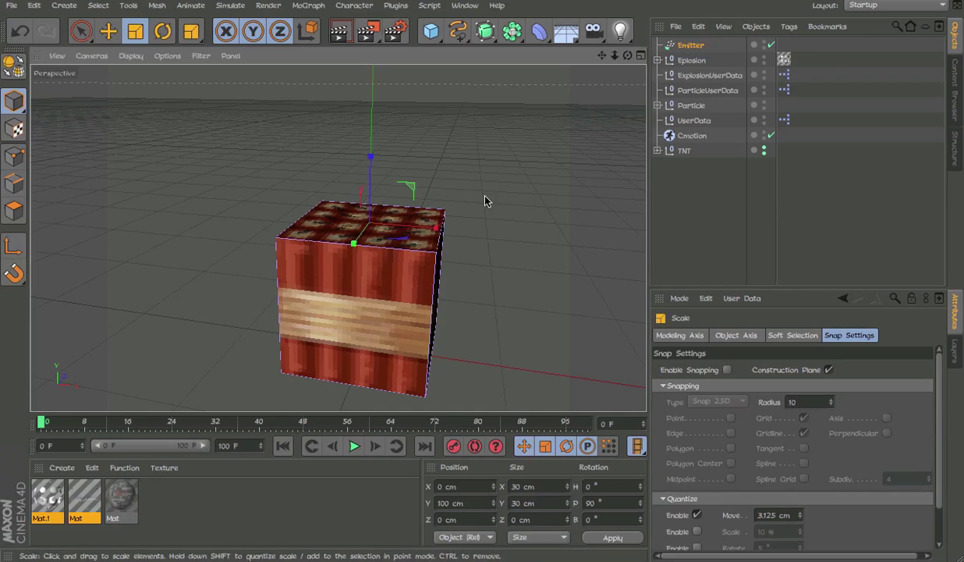
key("e")
left_click_drag(370, 191, 430, 183)
scroll(430, 182, "up", 3)
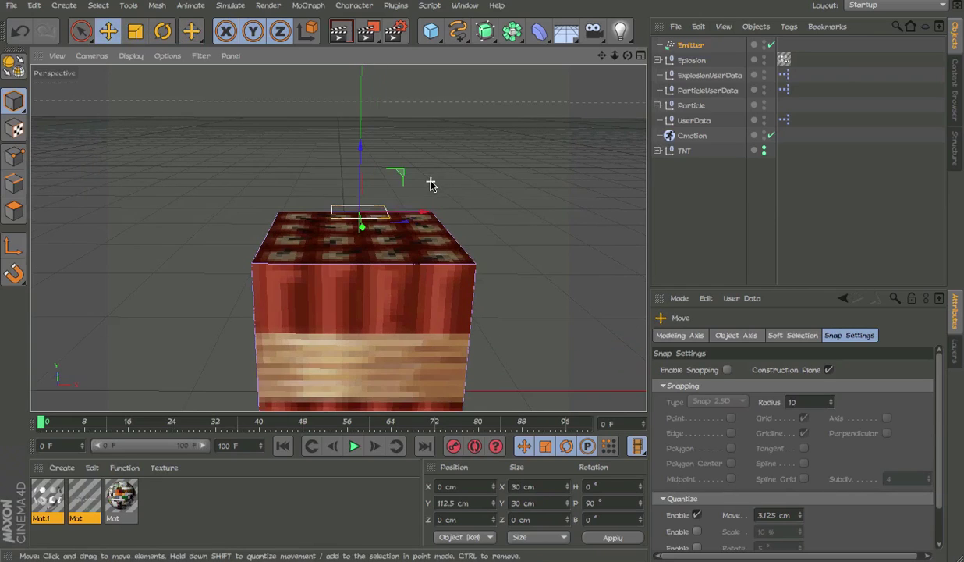
Rename the particle emitter as Smoke1
left_click(693, 45)
double_click(693, 46)
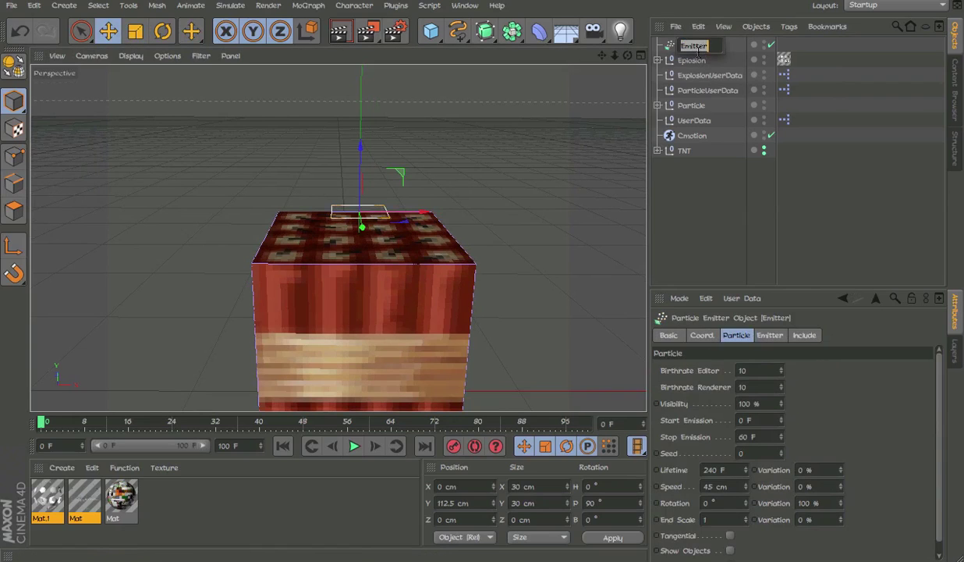
type("Smoke1")
key("Return")
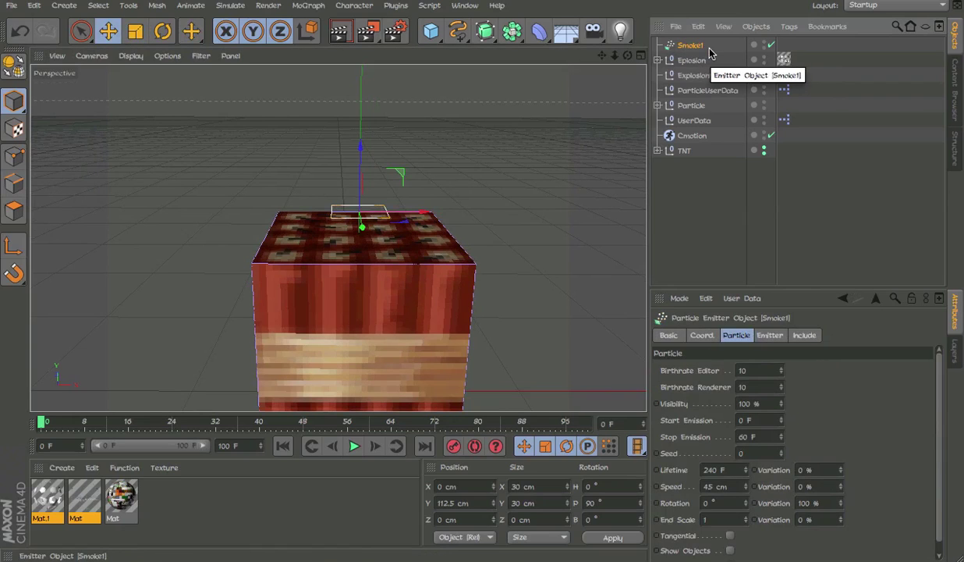
Set the Particle null's display to None
left_click(686, 75)
left_click(684, 90)
left_click(682, 105)
left_click(688, 119)
left_click(682, 106)
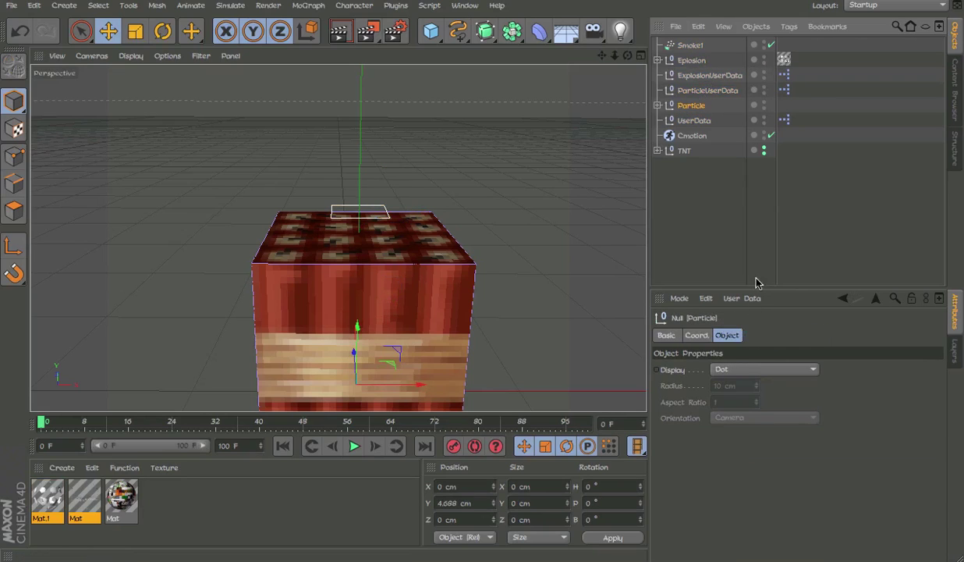
left_click(763, 375)
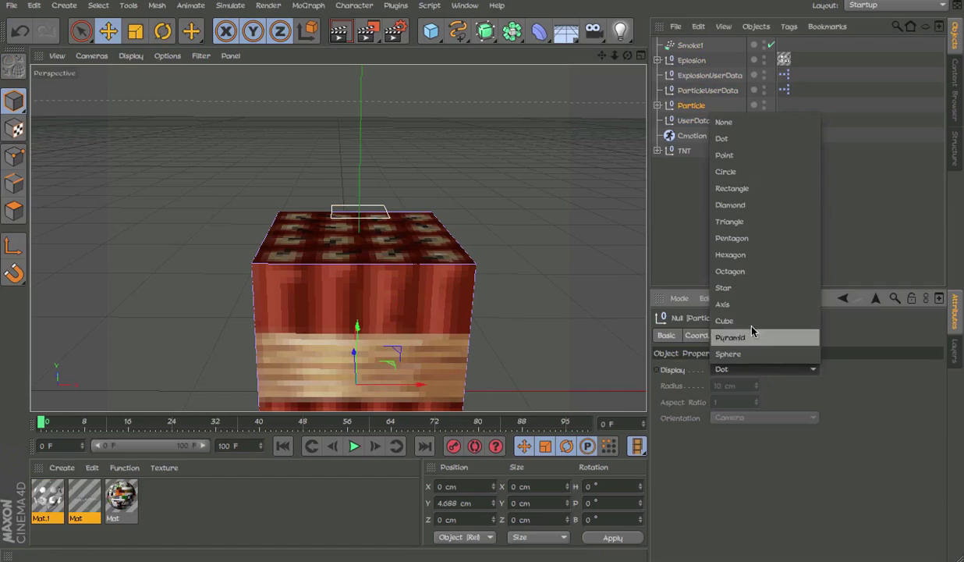
left_click(693, 121)
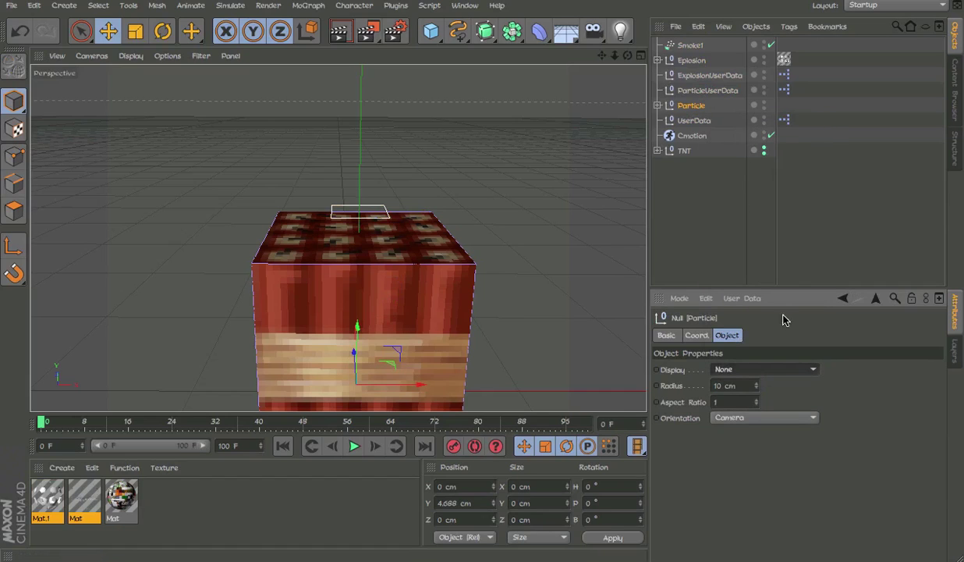
Make the Particle null a child of the Smoke1 emitter
left_click(690, 120)
left_click(691, 106)
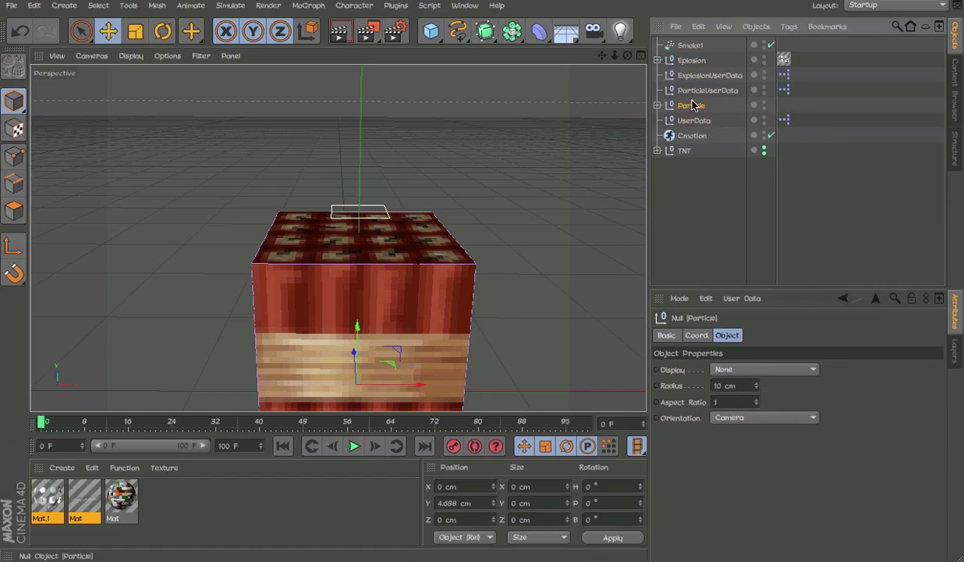
left_click_drag(700, 61, 698, 62)
left_click(690, 45)
left_click(771, 74)
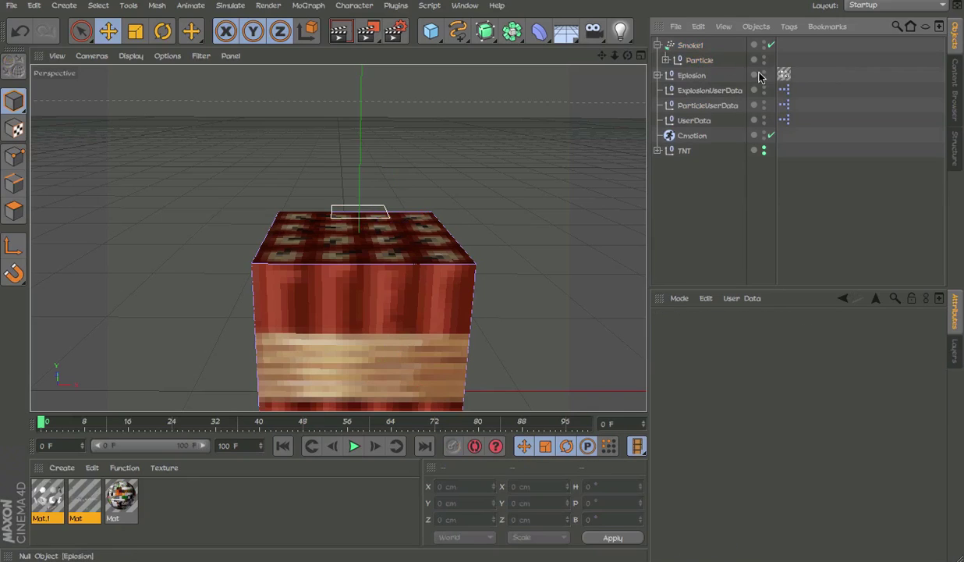
left_click(667, 60)
left_click(667, 60)
left_click(696, 60)
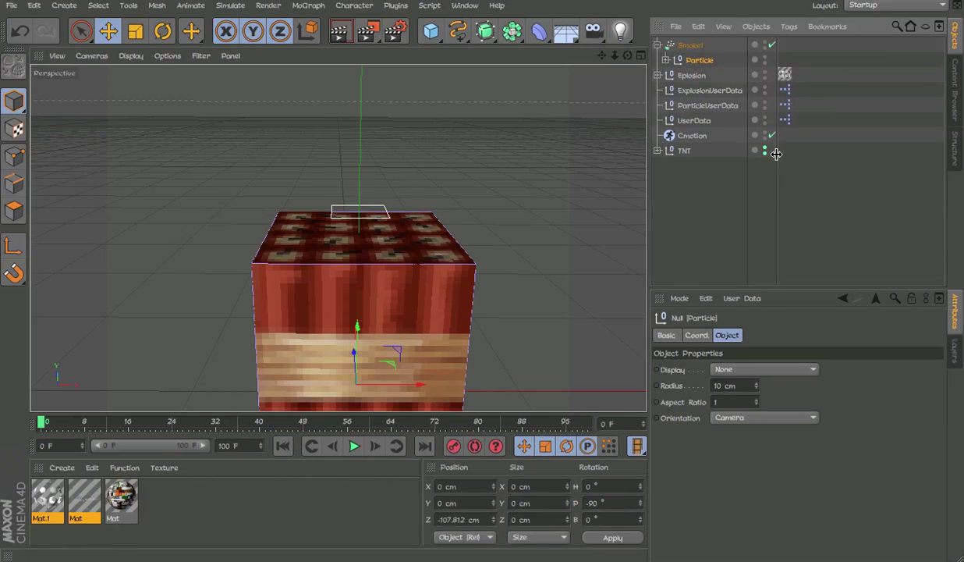
left_click(781, 180)
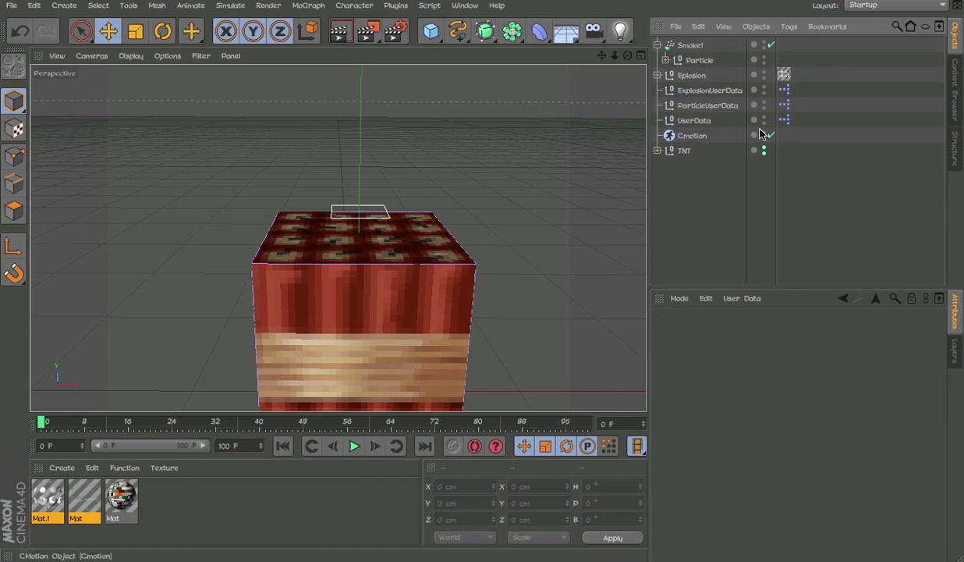
Set ParticleUserData's Particle slider to 4 and start playing the animation
left_click(721, 89)
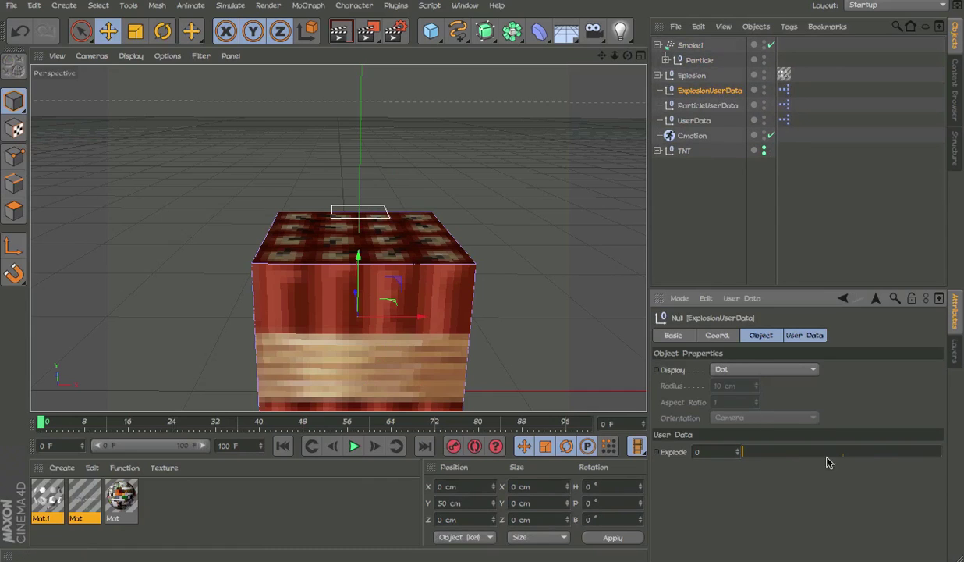
left_click(704, 120)
left_click(707, 104)
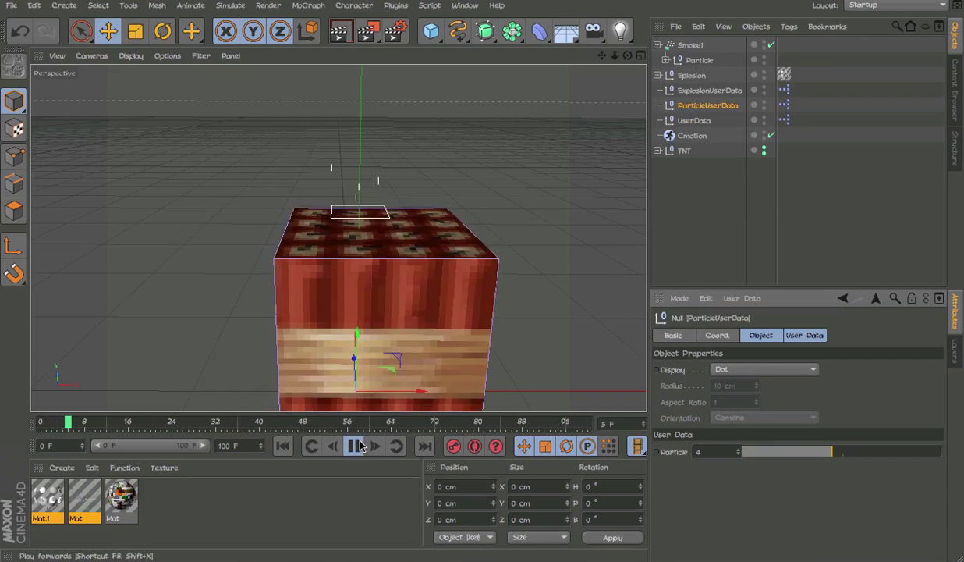
Enable Show Objects on the Smoke1 emitter so it emits the textured particle planes
left_click(700, 45)
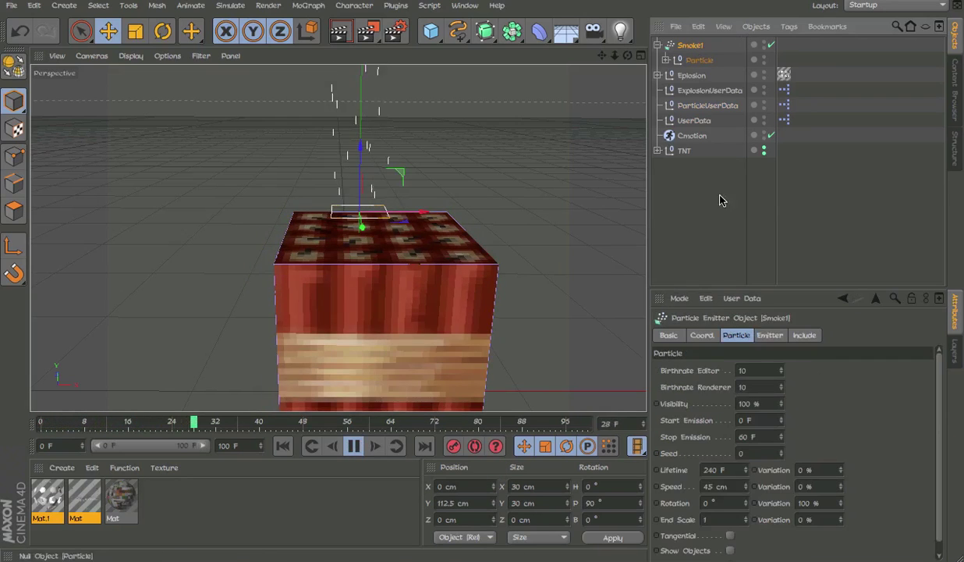
left_click(730, 539)
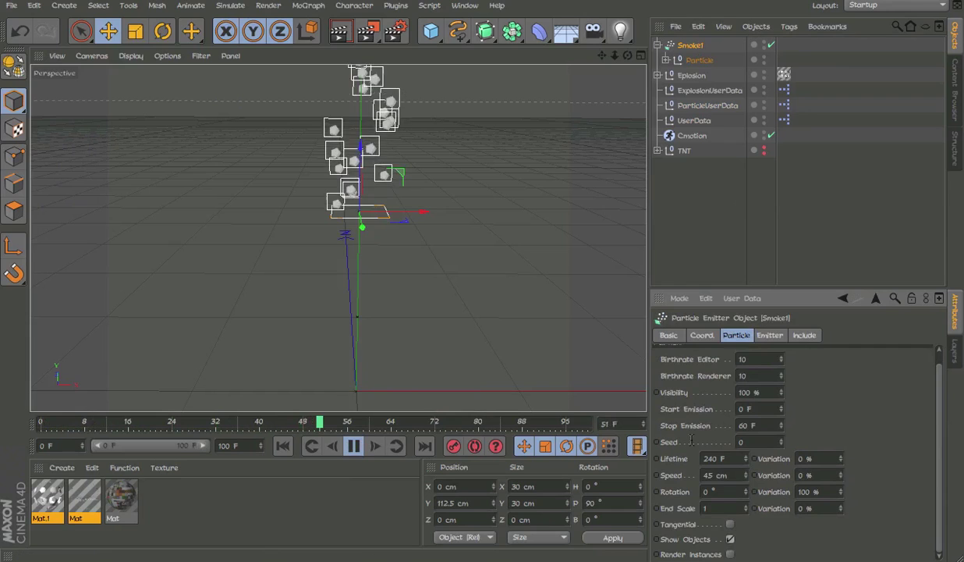
left_click(421, 225)
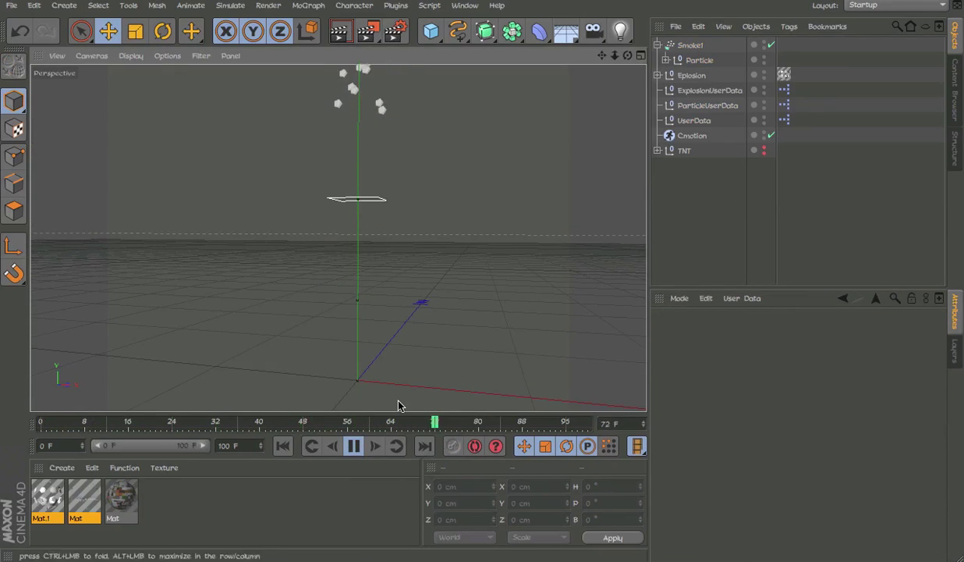
Replay the animation to check the smoke particles rising above the TNT block, stopping at frame 30
left_click(354, 444)
right_click_drag(338, 238, 417, 156, "alt")
middle_click_drag(386, 89, 399, 168, "alt")
left_click(355, 446)
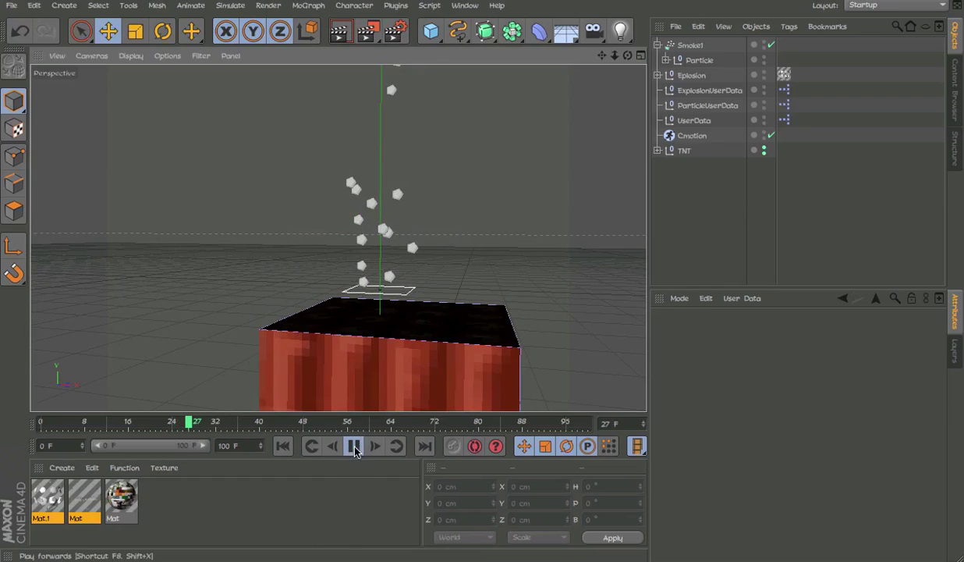
left_click(355, 446)
Add a new CMotion object to the scene
left_click(692, 92)
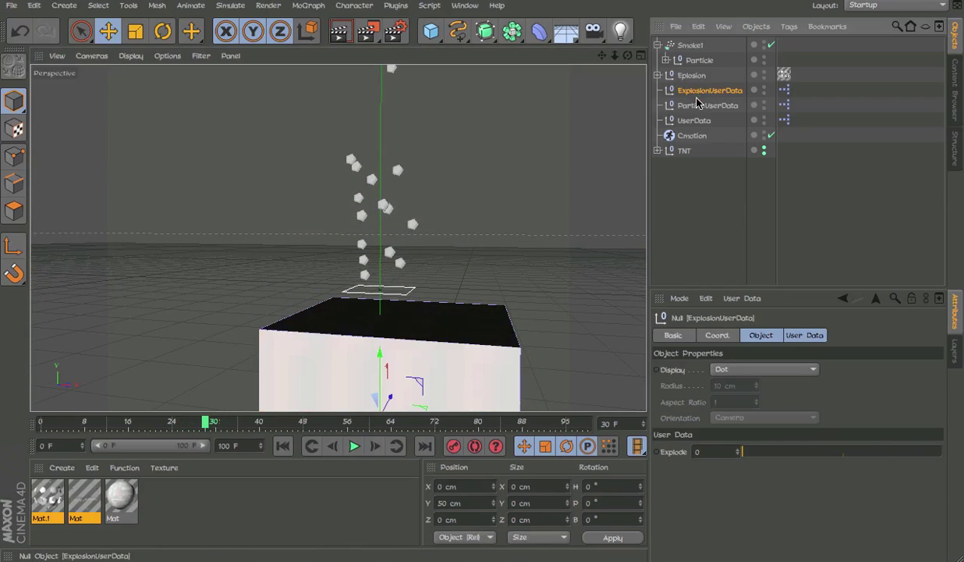
left_click(704, 105)
left_click(791, 201)
left_click(707, 106)
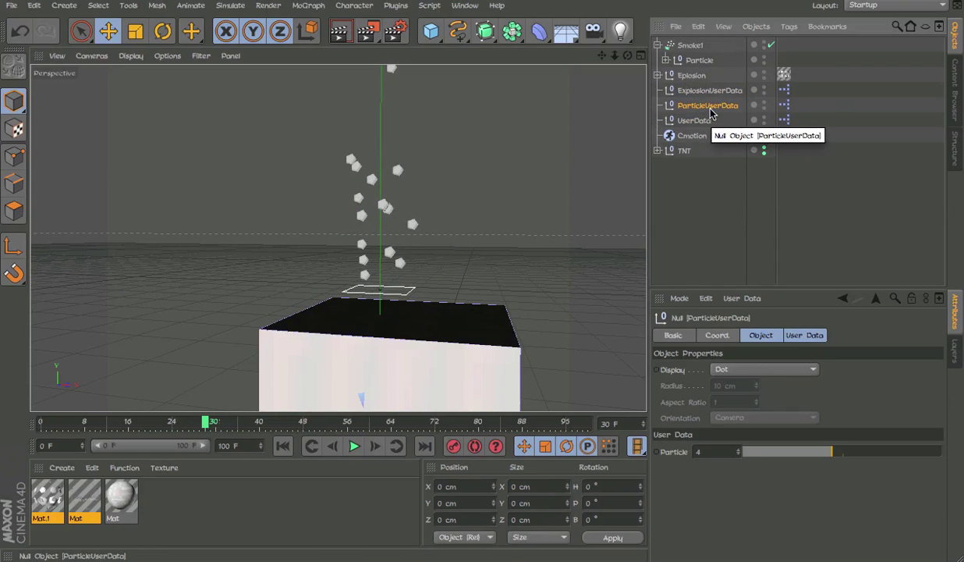
left_click(351, 6)
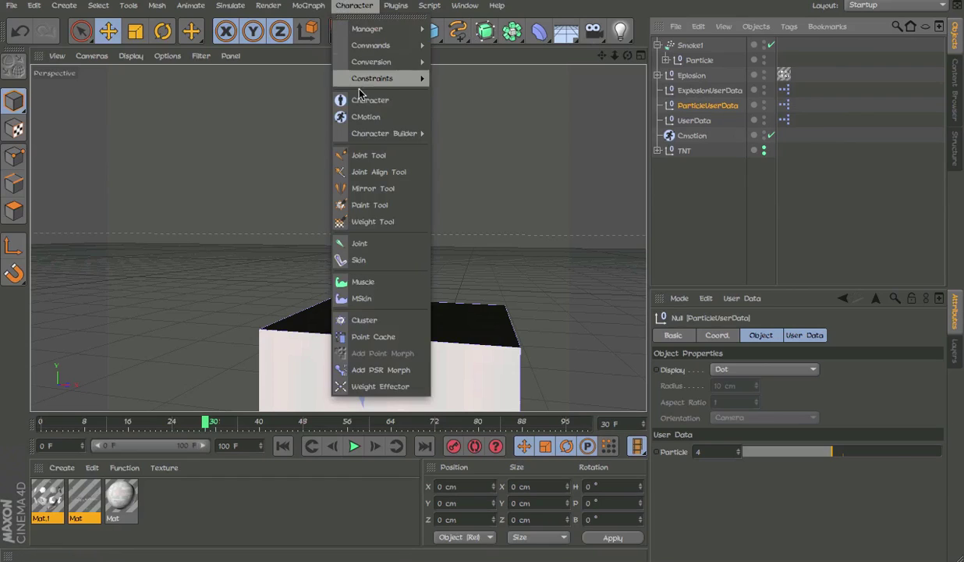
left_click(351, 117)
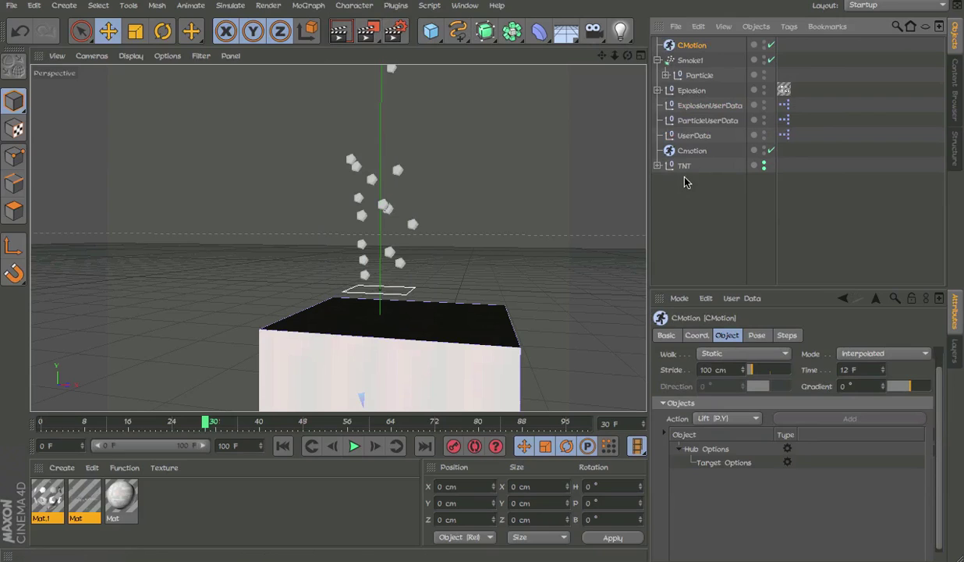
Disable the existing Cmotion object, move the timeline to frame 29 and rename that object MainAnimation
left_click(771, 151)
left_click_drag(314, 424, 201, 421)
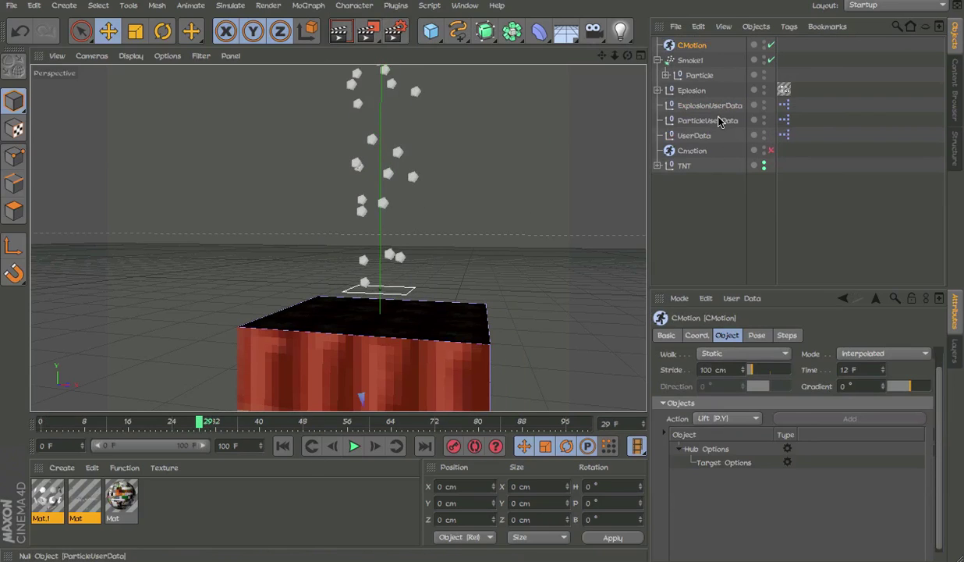
left_click(694, 151)
double_click(695, 152)
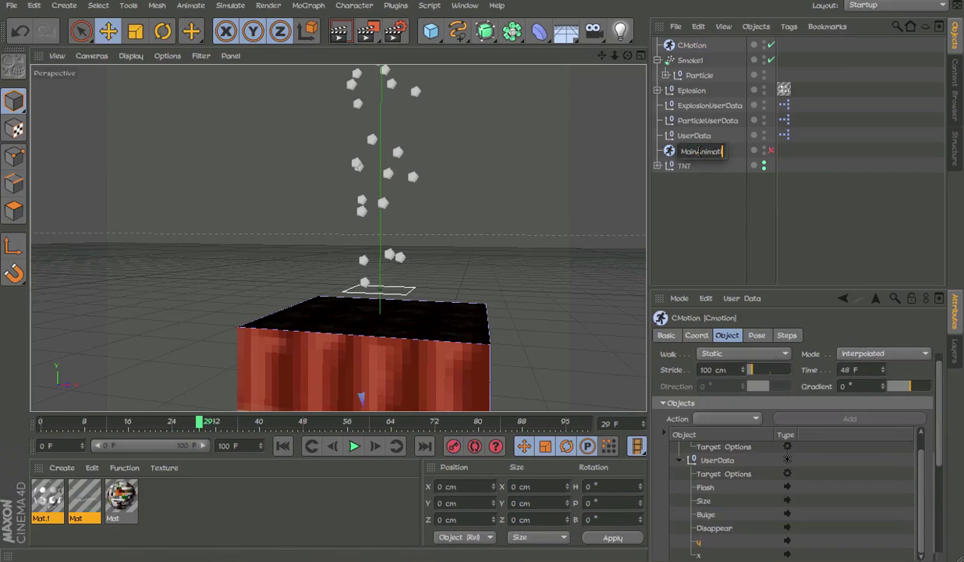
key("Return")
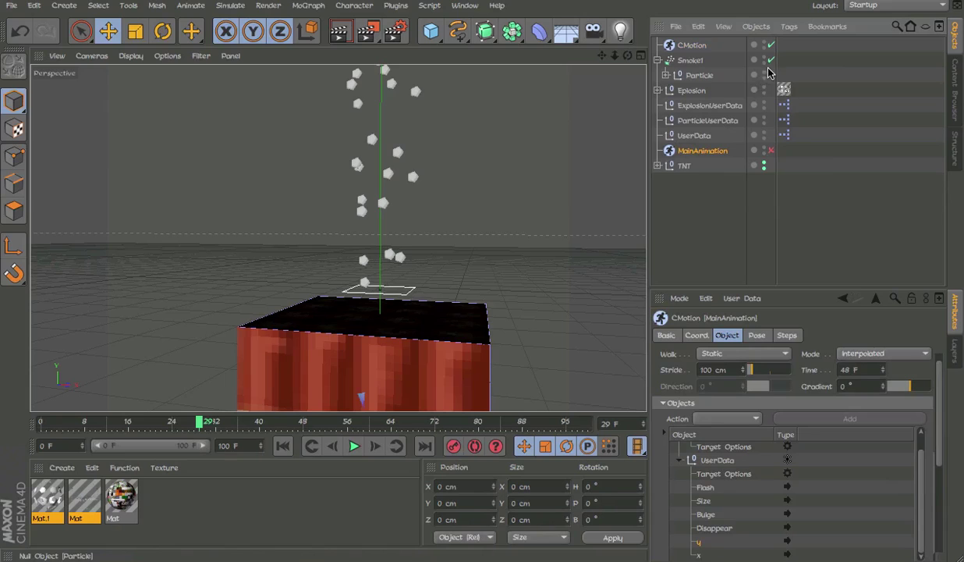
Add the ParticleUserData null to the new CMotion object's object list
left_click(692, 45)
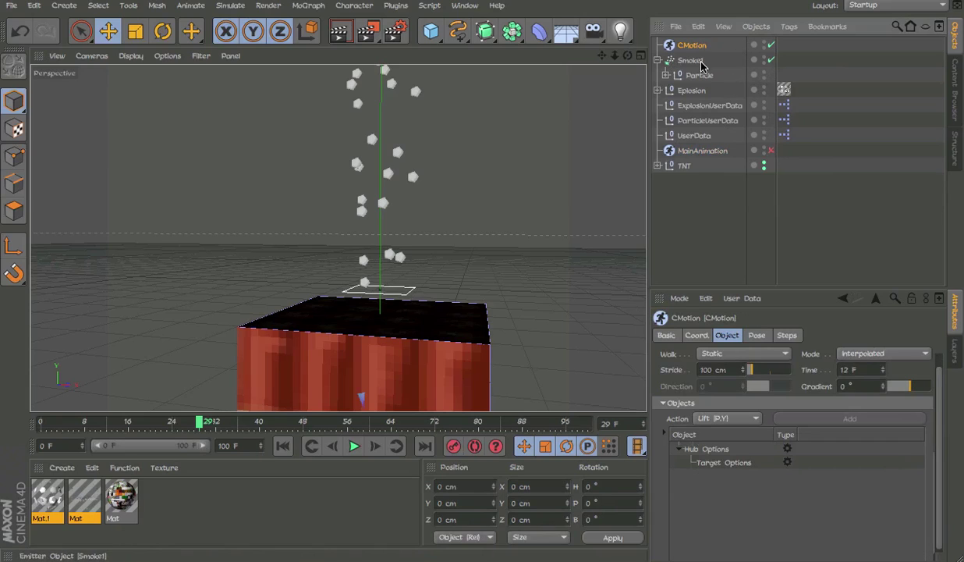
left_click_drag(770, 345, 718, 474)
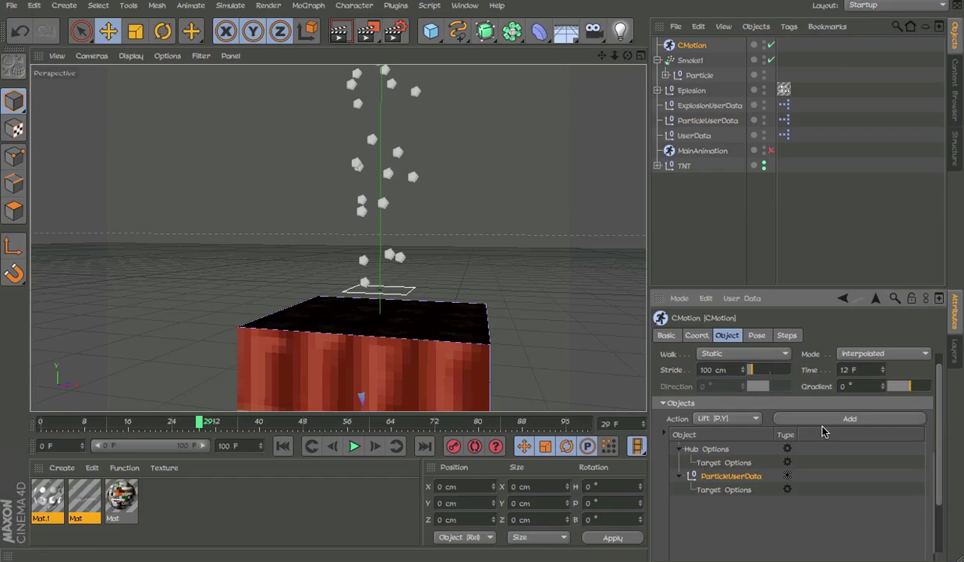
scroll(878, 507, "down", 2)
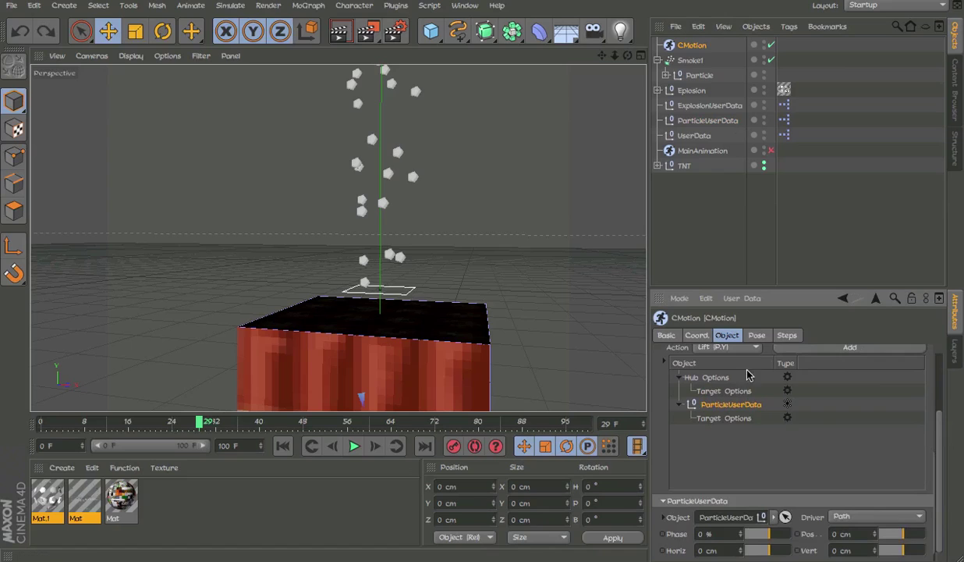
left_click(749, 336)
left_click(726, 336)
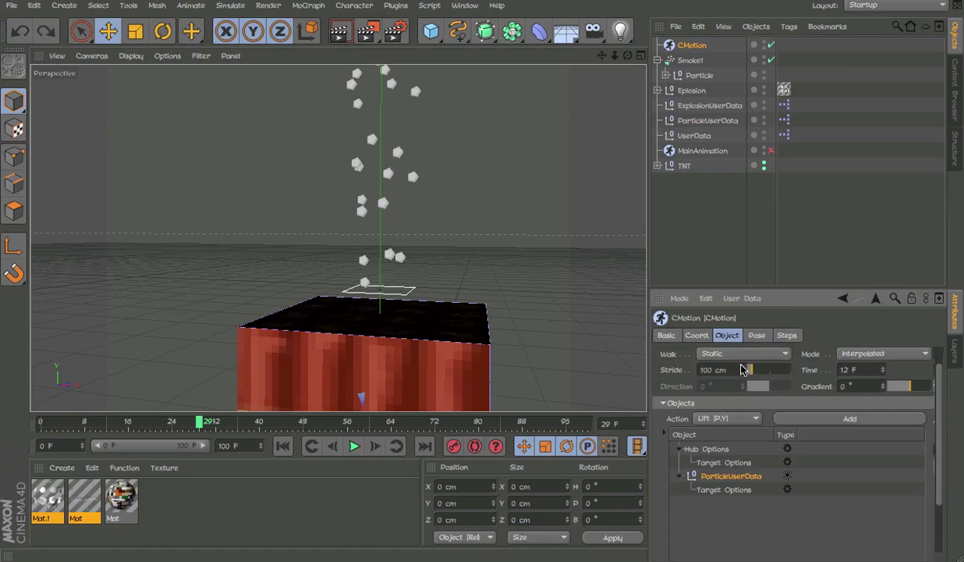
Add a Particle action to ParticleUserData in the new CMotion object
left_click(726, 421)
left_click(707, 399)
left_click(807, 419)
left_click_drag(939, 487, 938, 518)
left_click(696, 459)
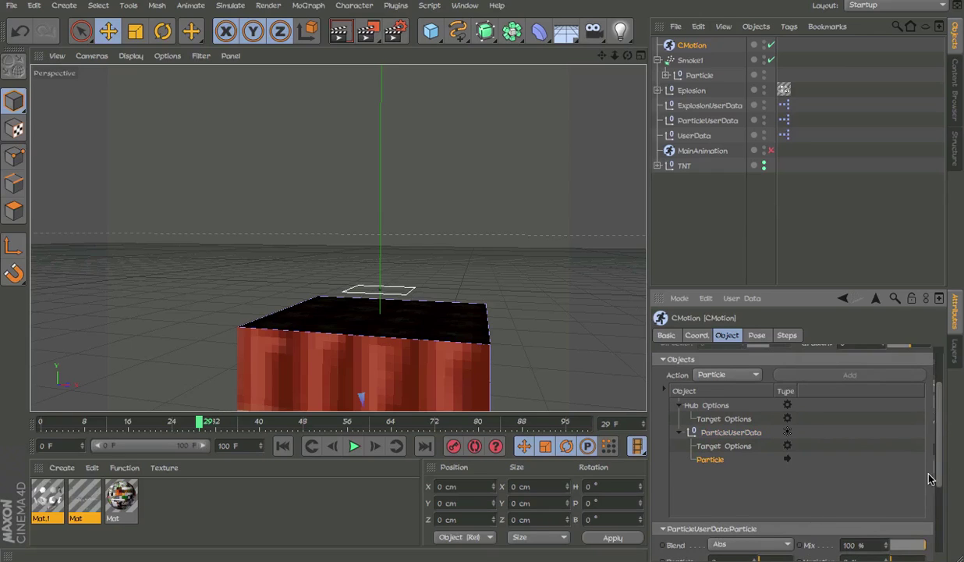
Shape the Particle action's spline to rise from 0 at its start to the maximum at its end with Linear interpolation
scroll(932, 476, "down", 2)
left_click(792, 492)
right_click(799, 510)
left_click(820, 554)
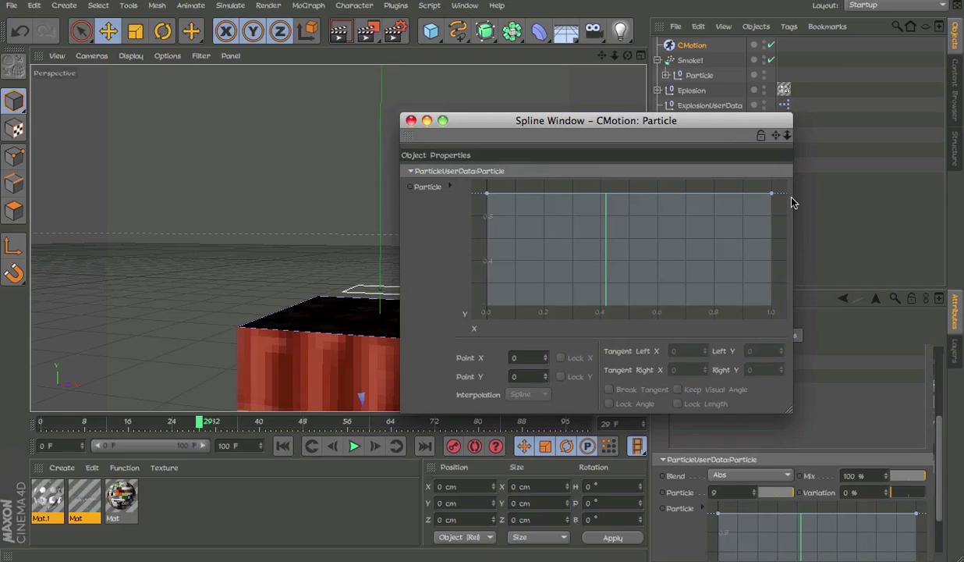
left_click_drag(488, 193, 452, 323)
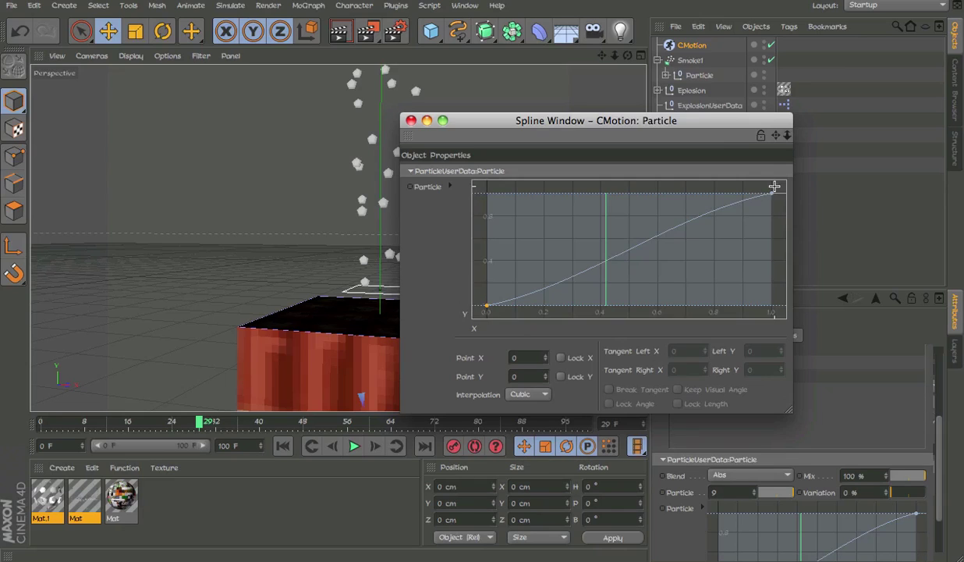
left_click_drag(775, 190, 376, 457)
left_click(535, 396)
left_click(515, 414)
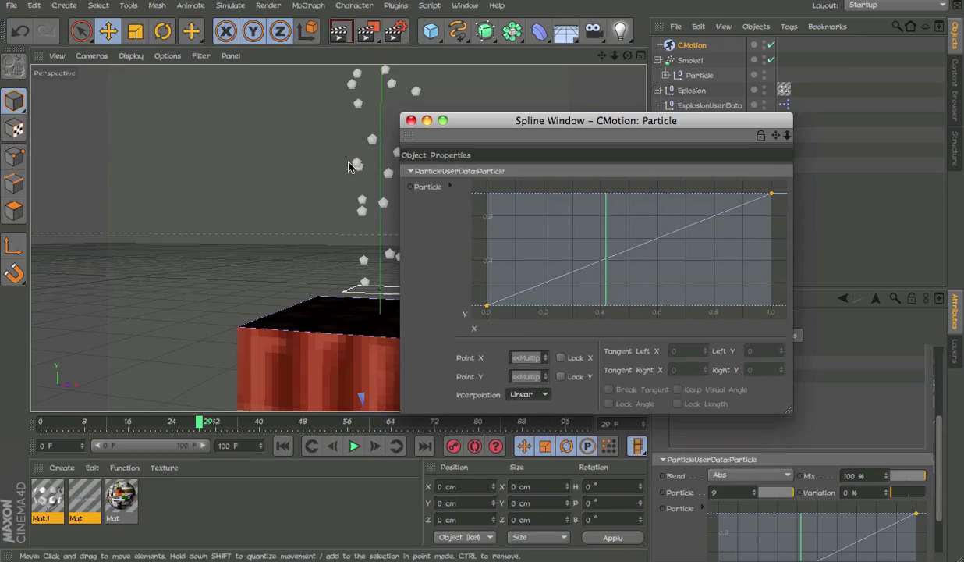
left_click(410, 121)
Turn off Auto Time for the new CMotion object and limit its animation to frames 0 to 12
left_click(673, 339)
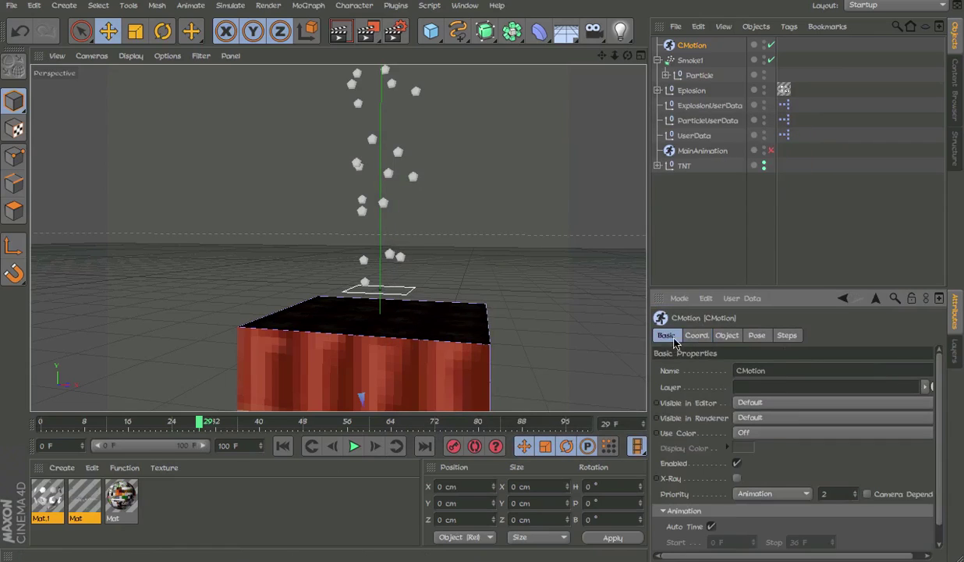
left_click(711, 527)
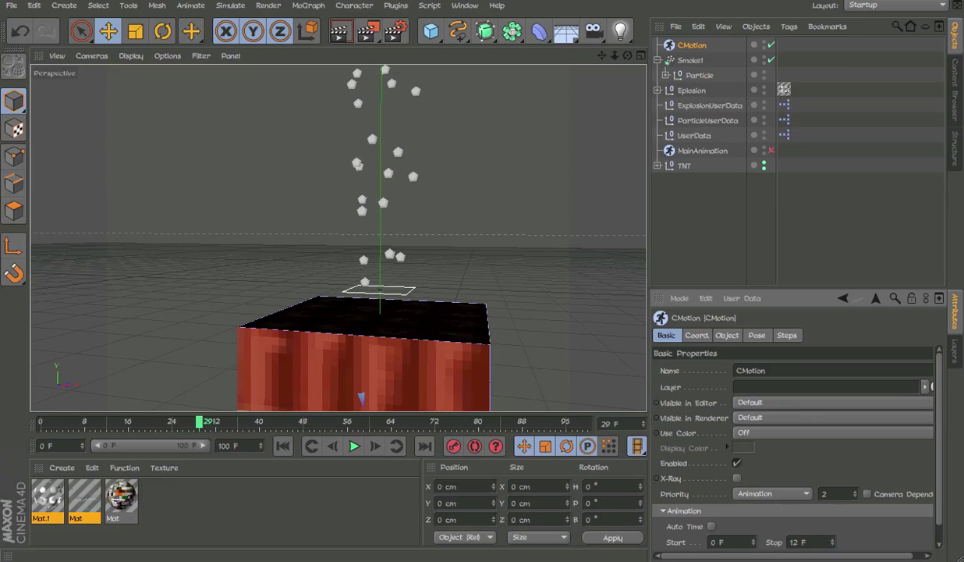
left_click(726, 335)
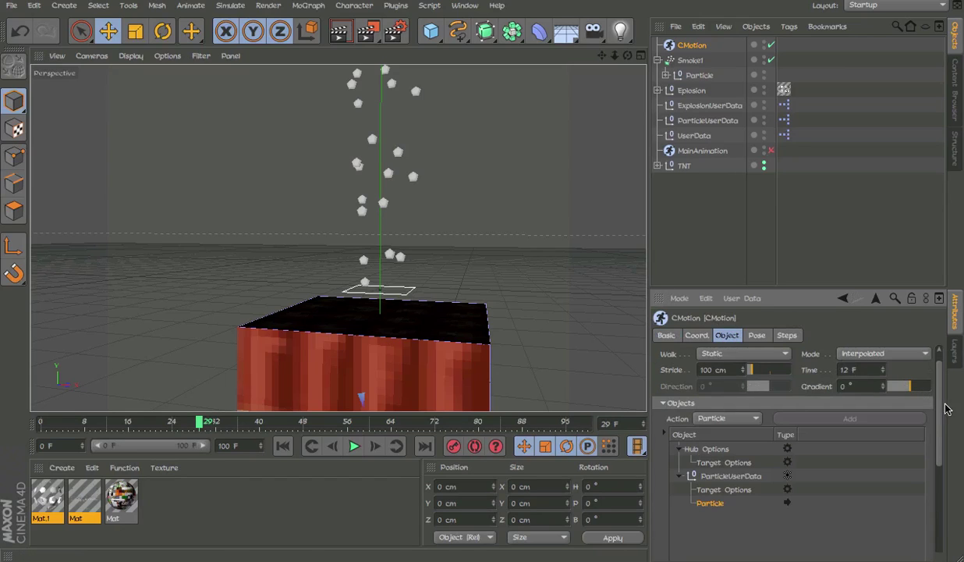
Play the animation from frame 0 to check the CMotion-driven particles, stopping at frame 14
left_click_drag(372, 422, 39, 448)
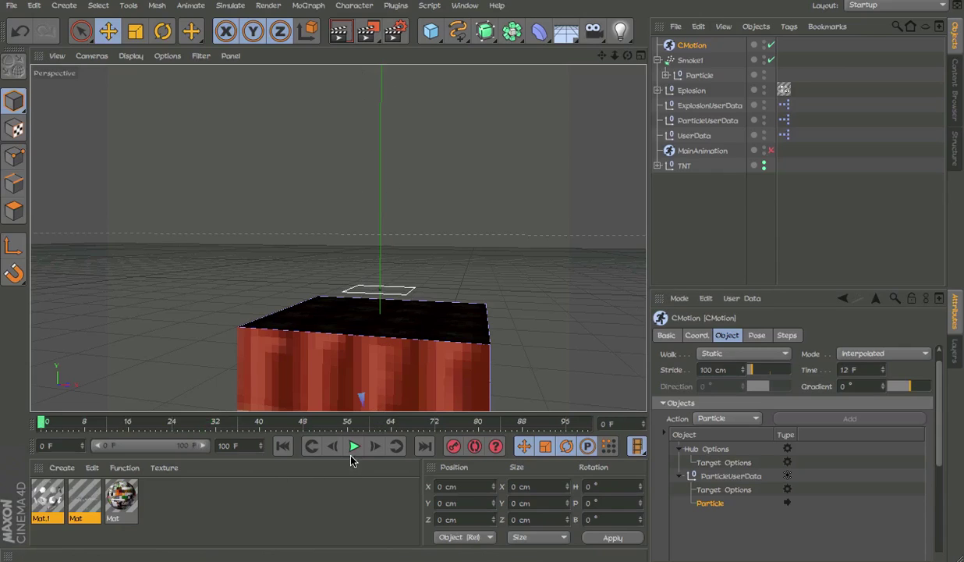
left_click(353, 447)
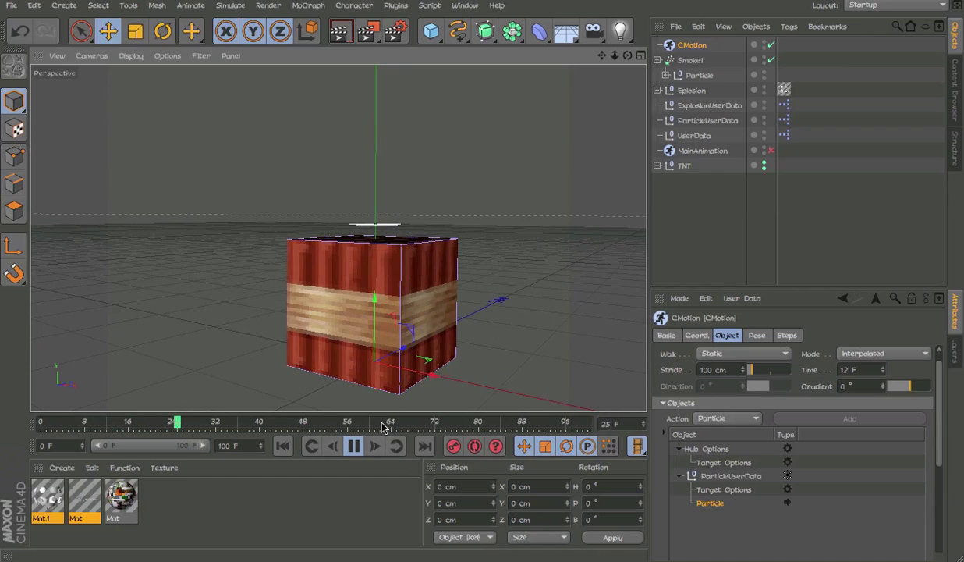
left_click(353, 445)
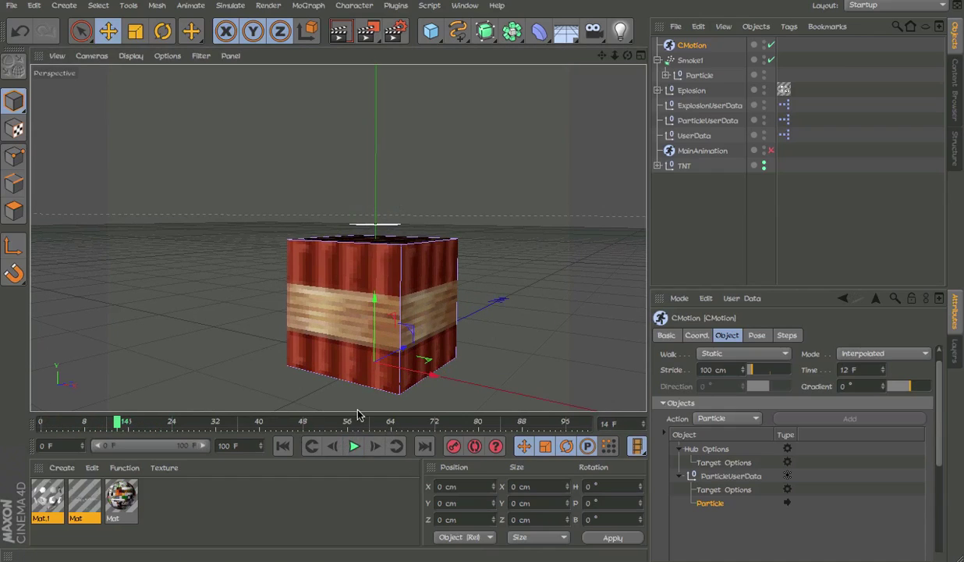
left_click(591, 22)
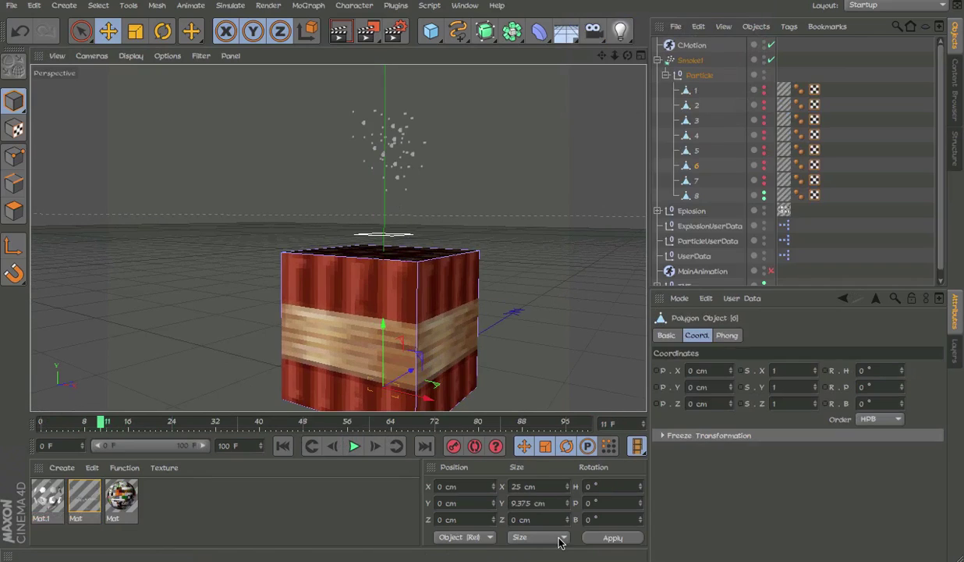
Set particle plane 6's Y size and particle plane 5's X size to 25 cm
double_click(538, 503)
type("25")
left_click(687, 151)
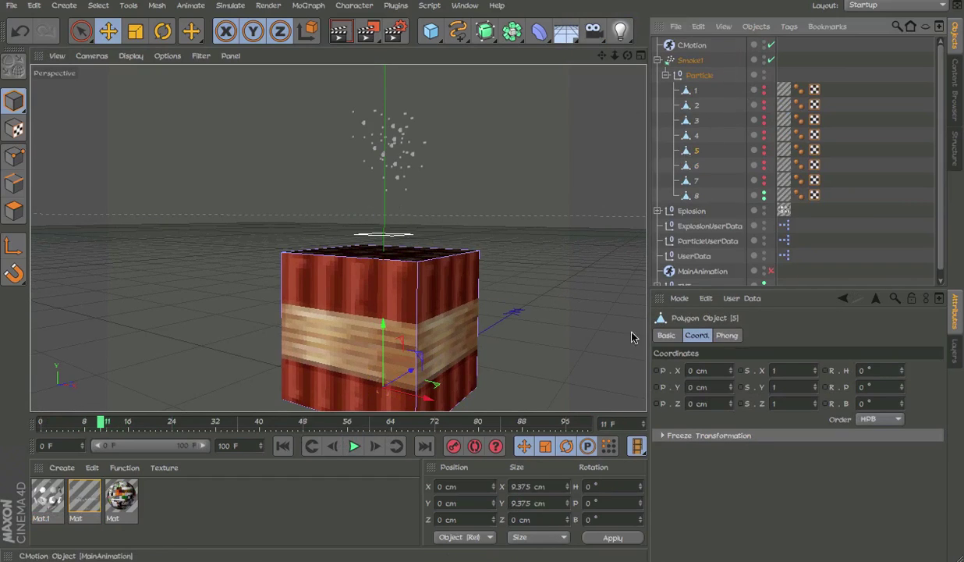
double_click(521, 486)
type("25")
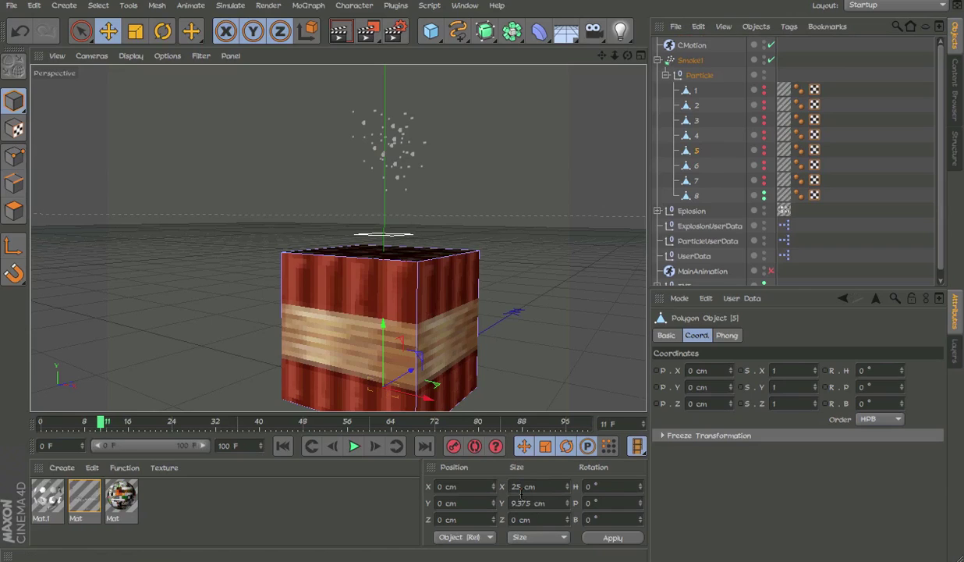
Set particle plane 4's X and Y size to 25 cm
left_click(694, 136)
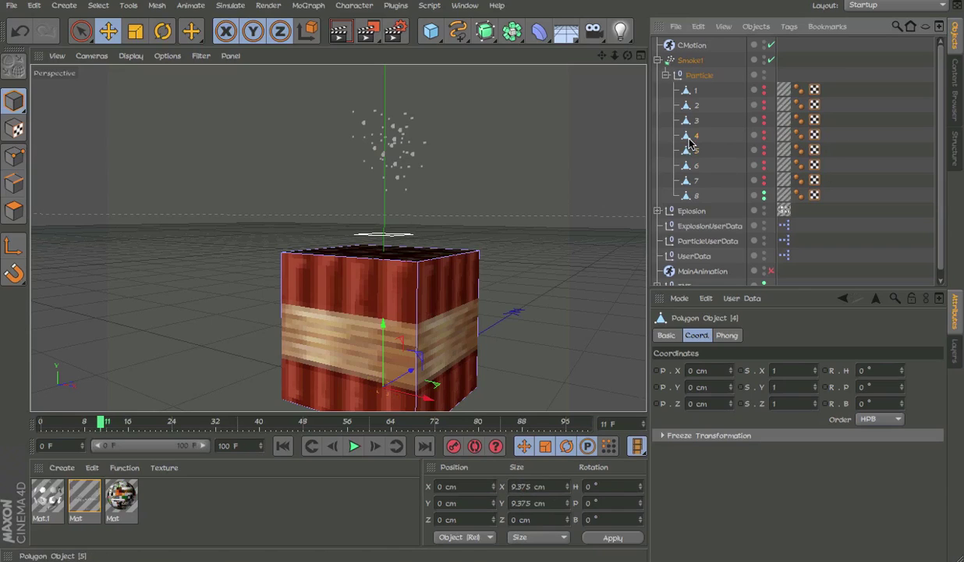
left_click(511, 487)
type("25")
left_click(526, 502)
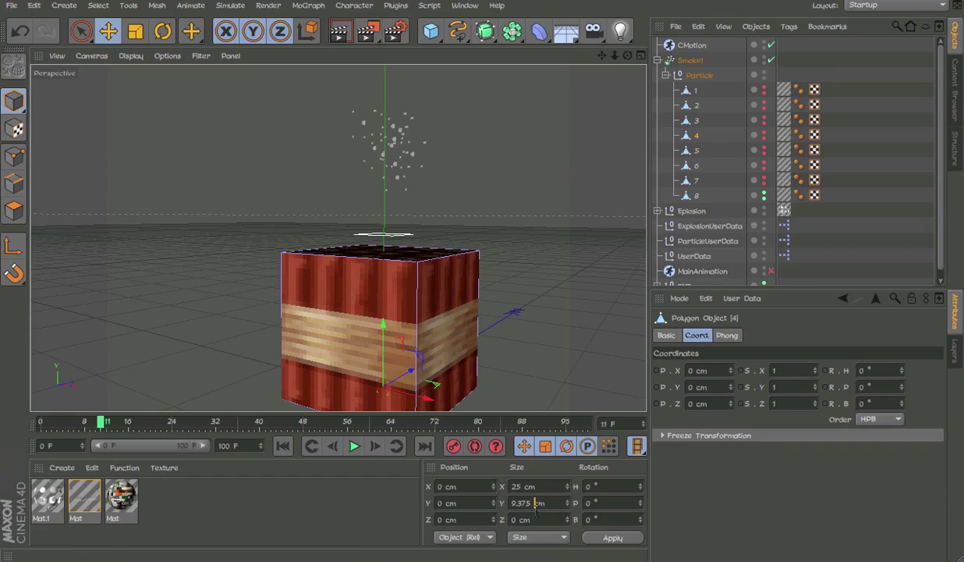
double_click(521, 502)
type("25")
Resize the remaining particle planes 3, 2 and 1 to 25 cm in X and Y
left_click(692, 121)
double_click(521, 487)
type("25")
double_click(521, 503)
type("25")
left_click(694, 123)
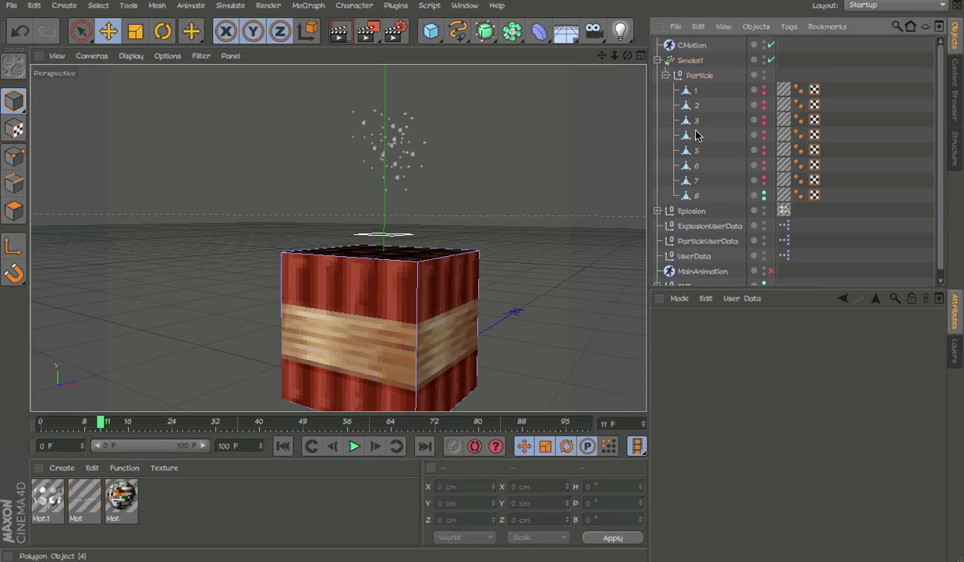
double_click(521, 486)
type("25")
double_click(521, 504)
type("25")
left_click(693, 105)
left_click(694, 90)
double_click(521, 487)
Play the animation to check the resized particles, stop at frame 11 and collapse the Particle null
left_click(355, 445)
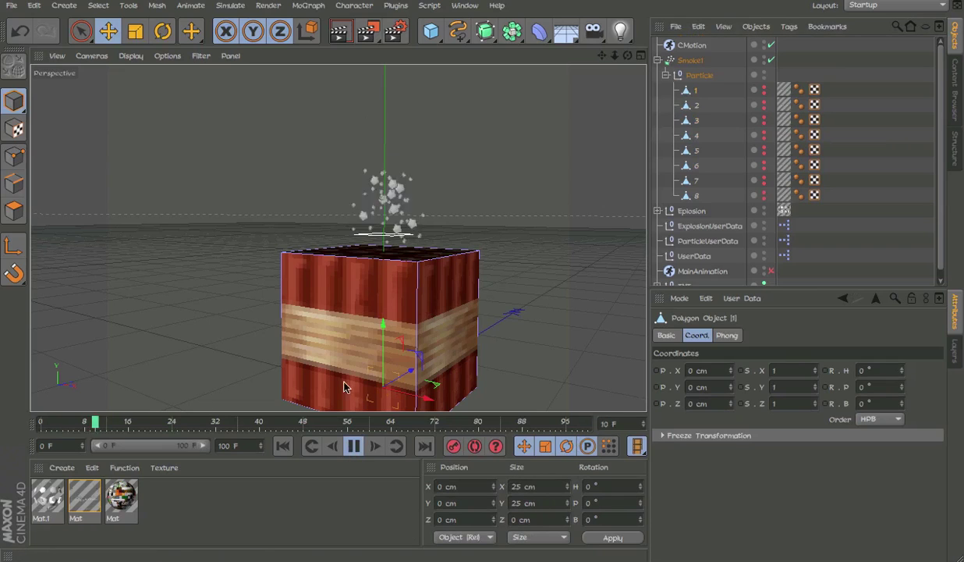
left_click(353, 446)
left_click(666, 75)
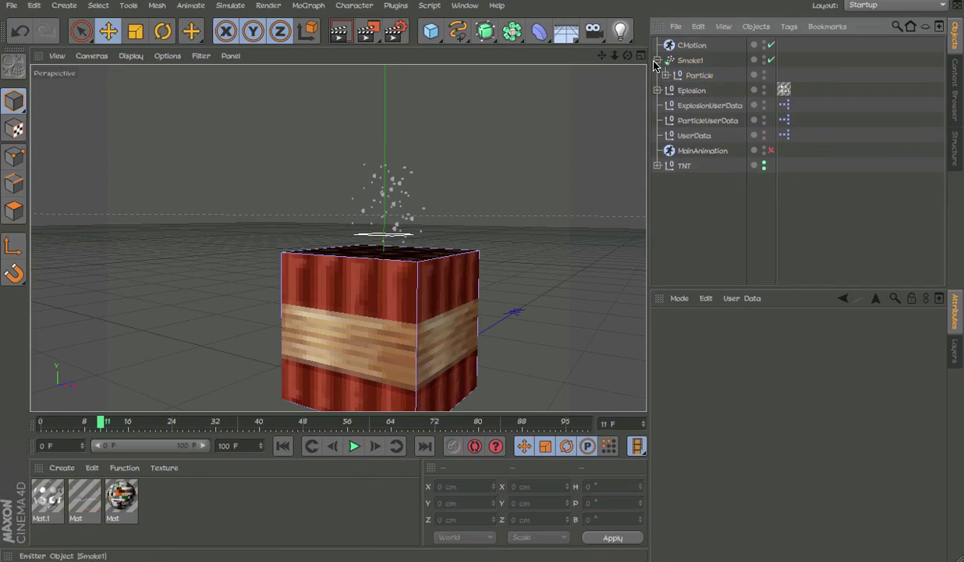
Add a Look at Camera tag to the Particle null
right_click(695, 75)
mouse_move(756, 15)
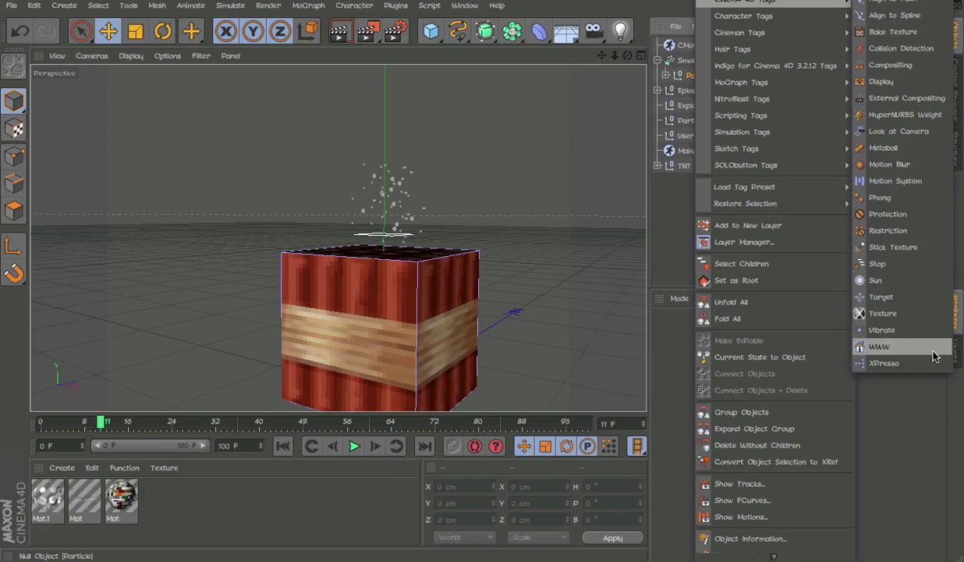
left_click(897, 131)
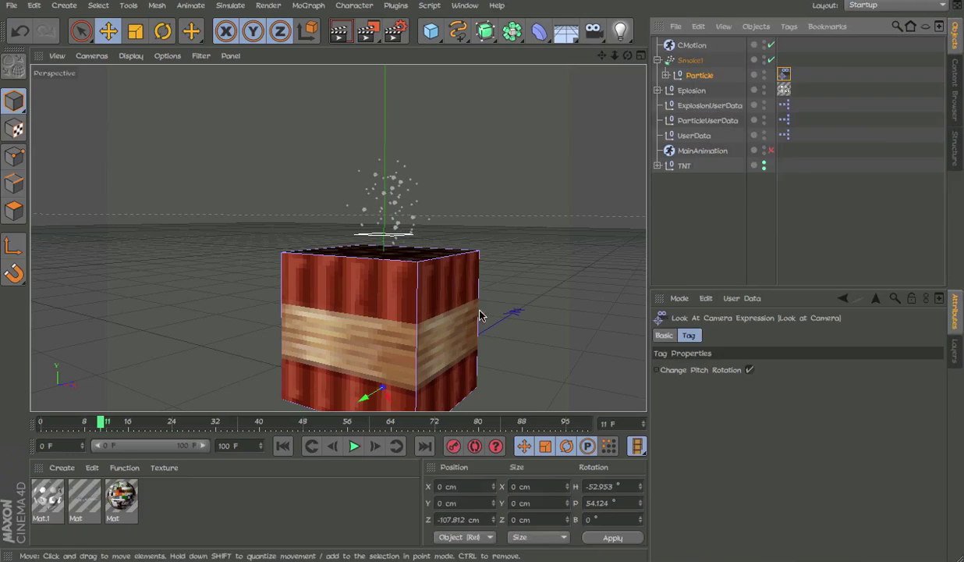
left_click(702, 212)
Replay the animation from frame 0 to check the camera-facing particles from above, then scrub to frame 6
left_click(282, 446)
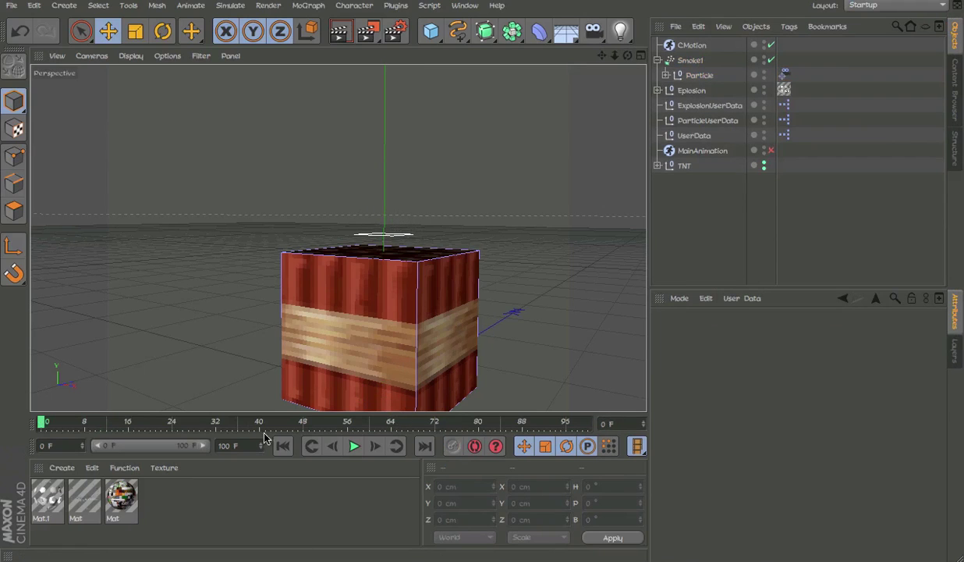
left_click(354, 445)
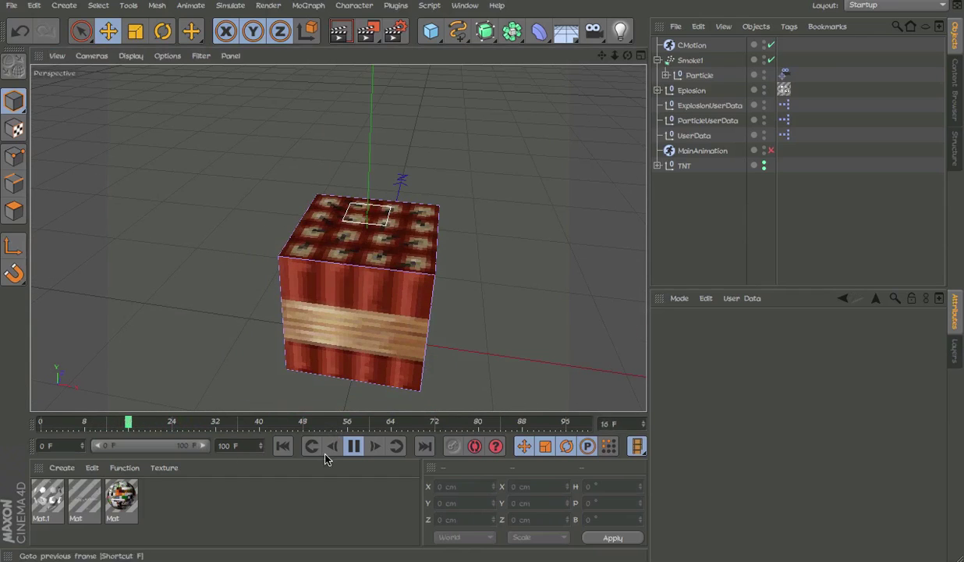
left_click(359, 448)
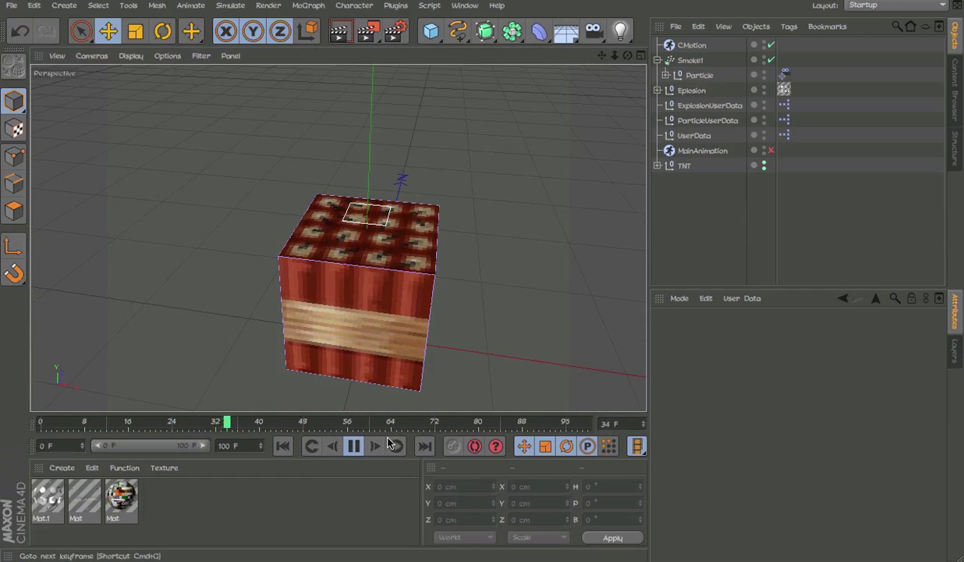
left_click(354, 446)
left_click_drag(335, 431, 74, 422)
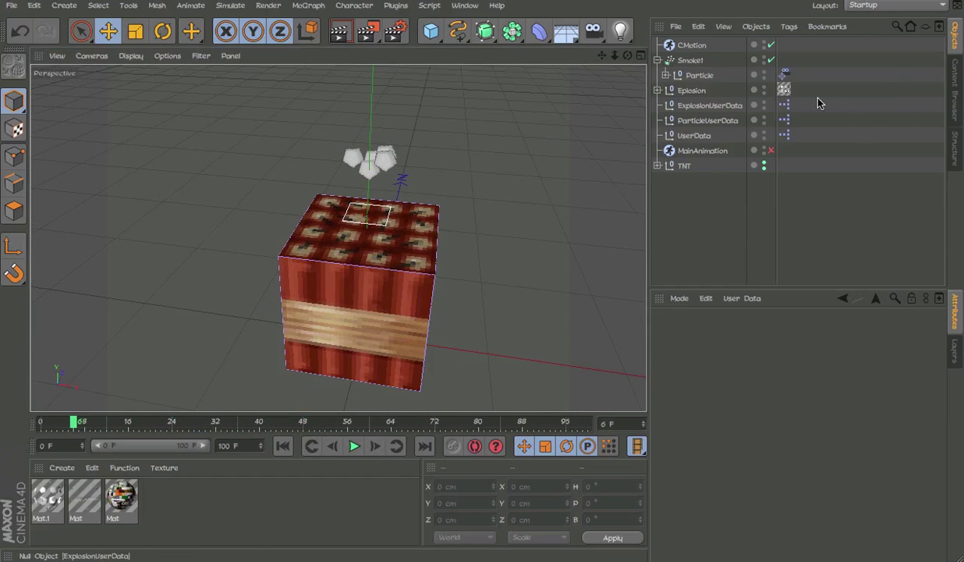
Duplicate the Particle null and place the copy inside the Smoke1 emitter
left_click(689, 61)
left_click(708, 105)
left_click(700, 74)
double_click(700, 75)
left_click(697, 91)
left_click(724, 107)
left_click(693, 61)
left_click(699, 76)
key("ctrl+v")
left_click_drag(690, 46, 708, 83)
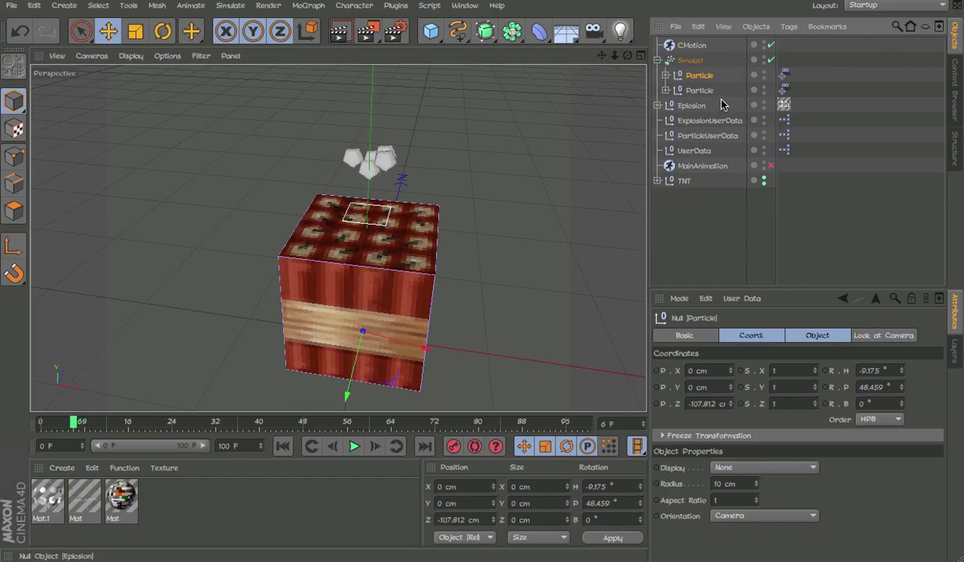
Examine the XPresso node networks of ExplosionUserData, UserData and ParticleUserData, including the visibility links to the particle planes
double_click(784, 120)
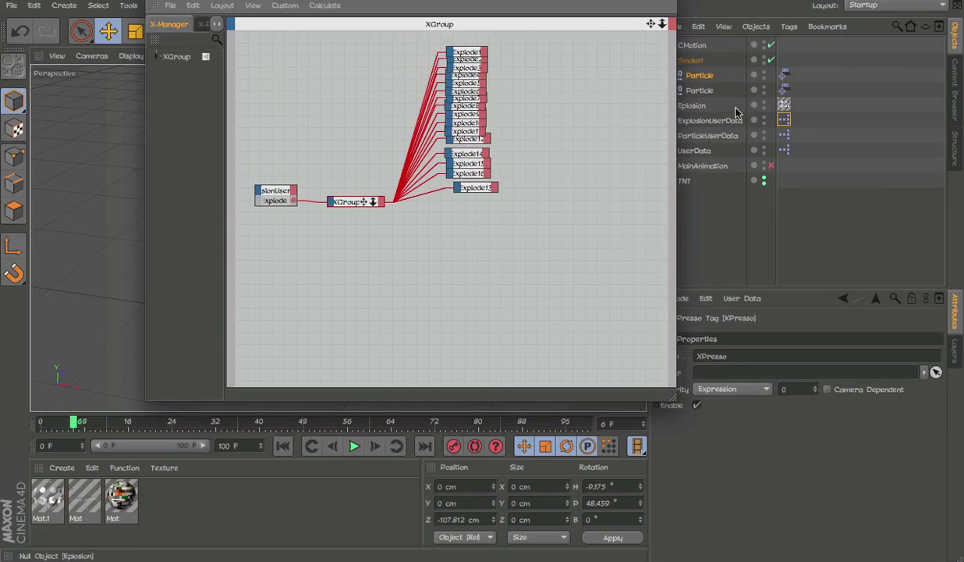
left_click(783, 136)
left_click(784, 149)
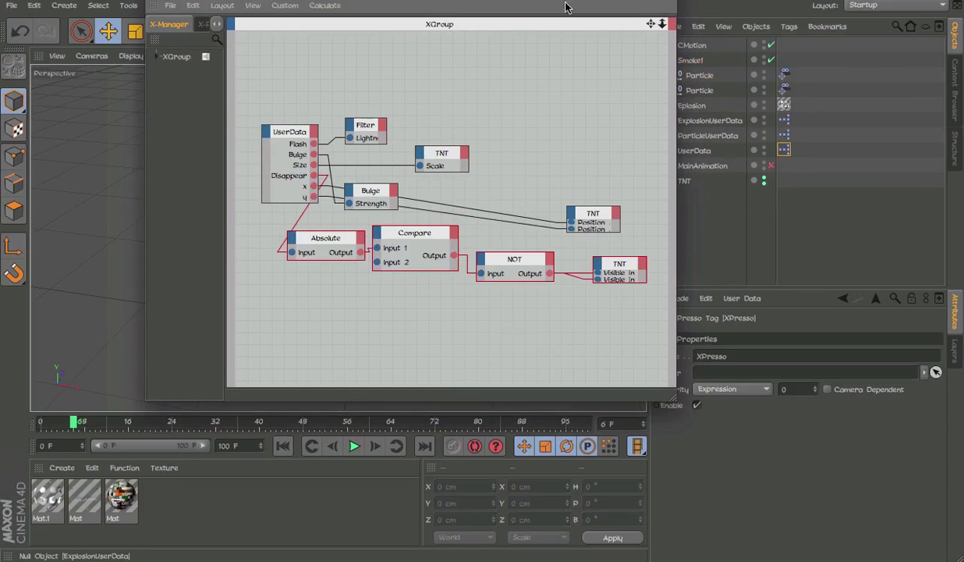
left_click(784, 135)
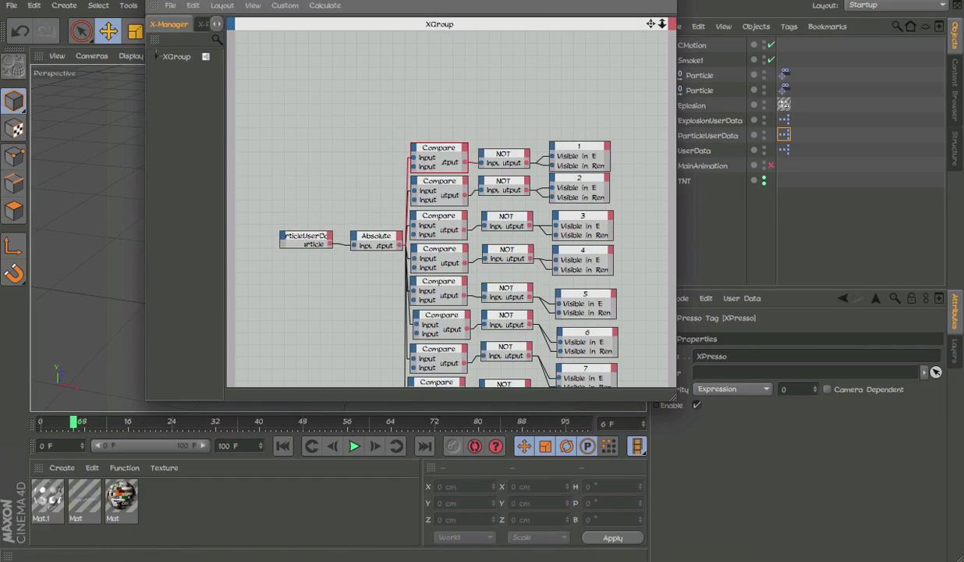
left_click_drag(520, 1, 466, 5)
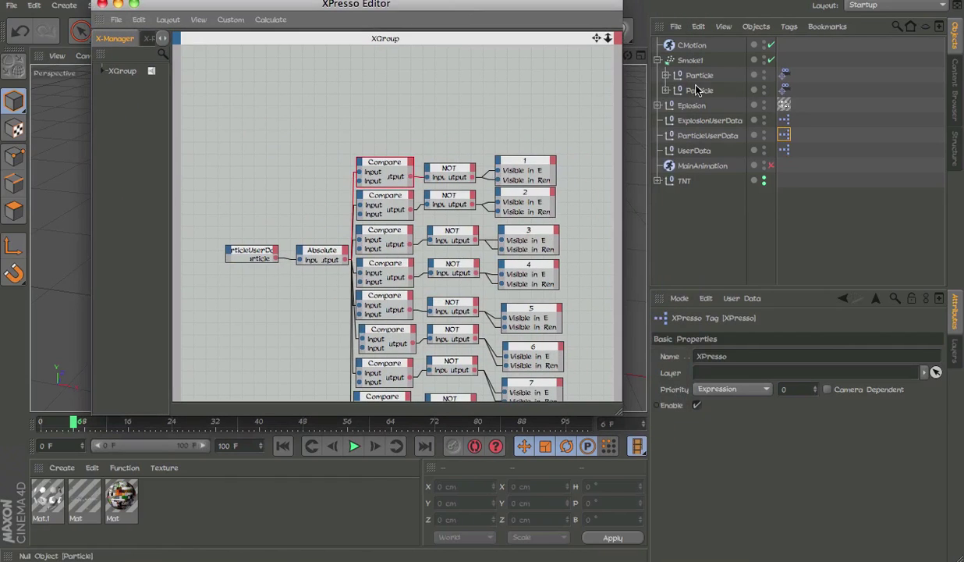
left_click(665, 75)
left_click(666, 75)
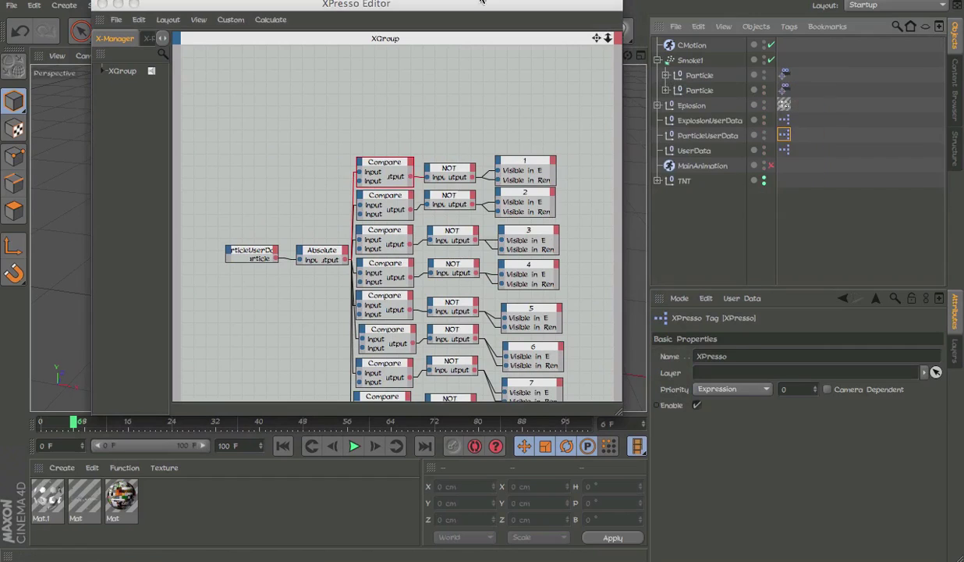
left_click(100, 14)
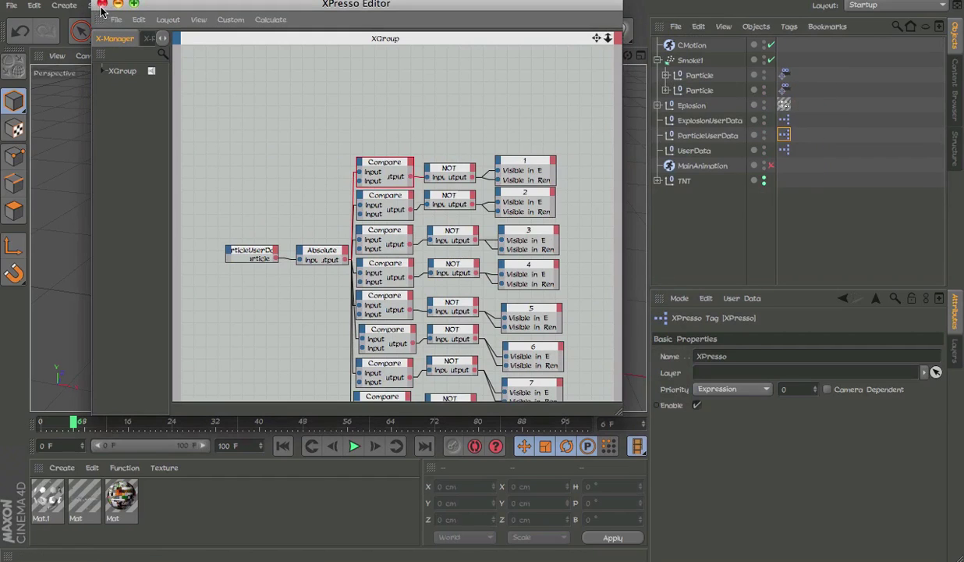
left_click(102, 5)
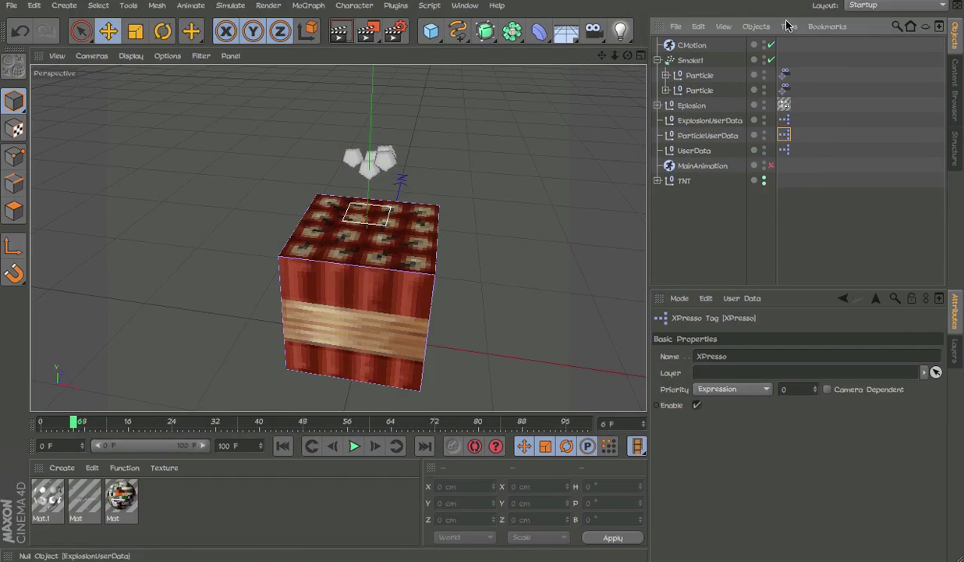
Remove the texture tags from planes 1 to 8 of the upper Particle null in Smoke1
left_click(665, 75)
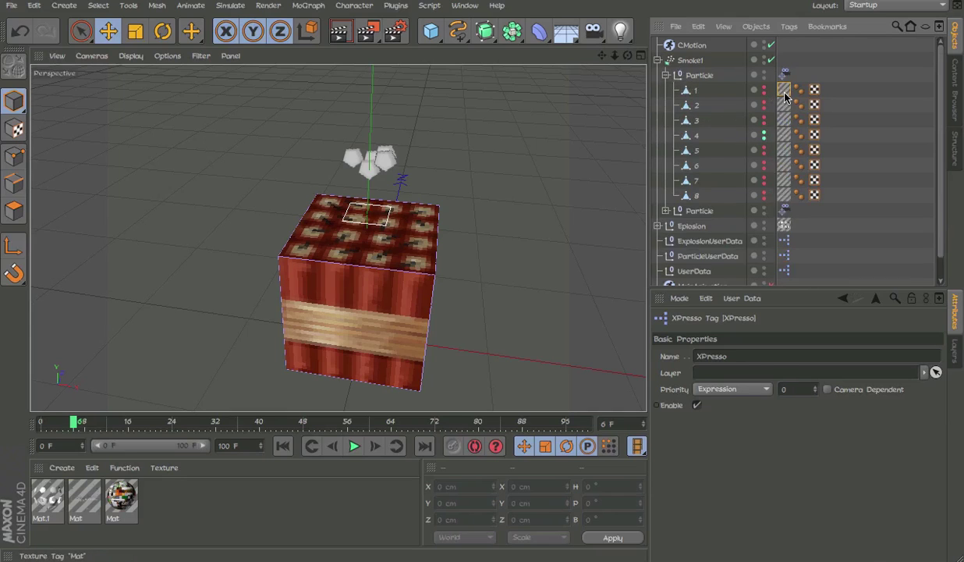
left_click(784, 195)
key("Delete")
left_click(798, 181)
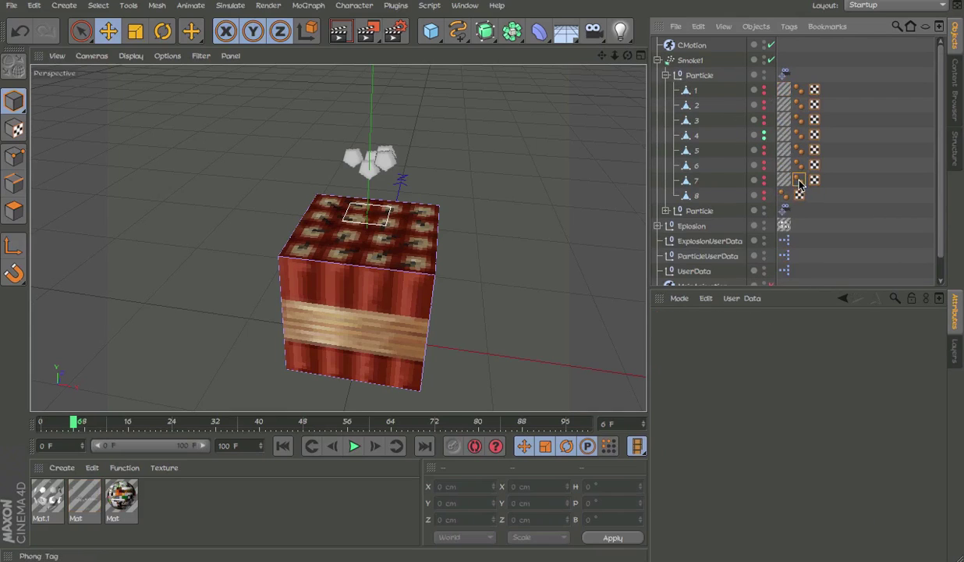
left_click(785, 181)
key("Delete")
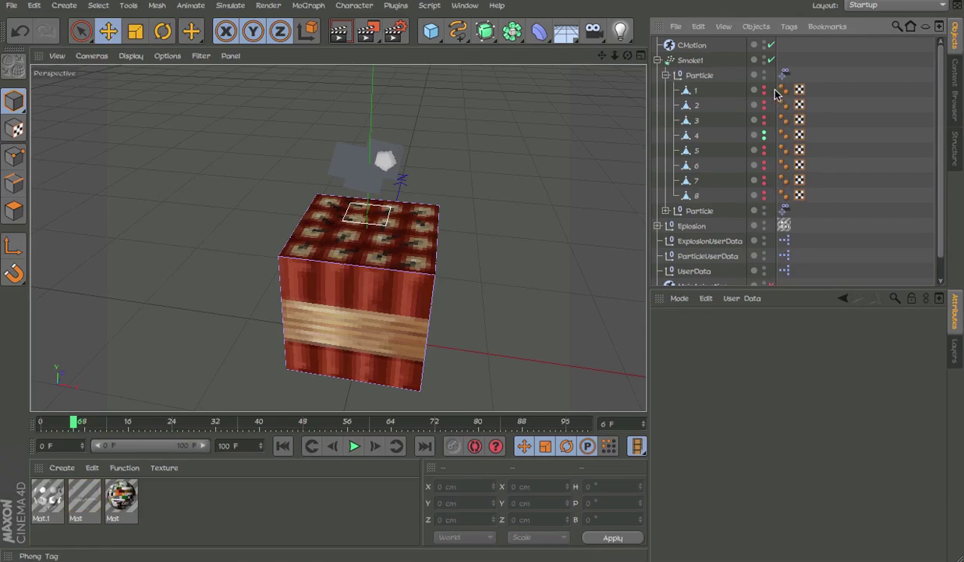
Duplicate the particle material Mat and set the Lightness of the copy's color Filter to -98 %
left_click(96, 500)
key("super+c")
key("super+v")
double_click(56, 479)
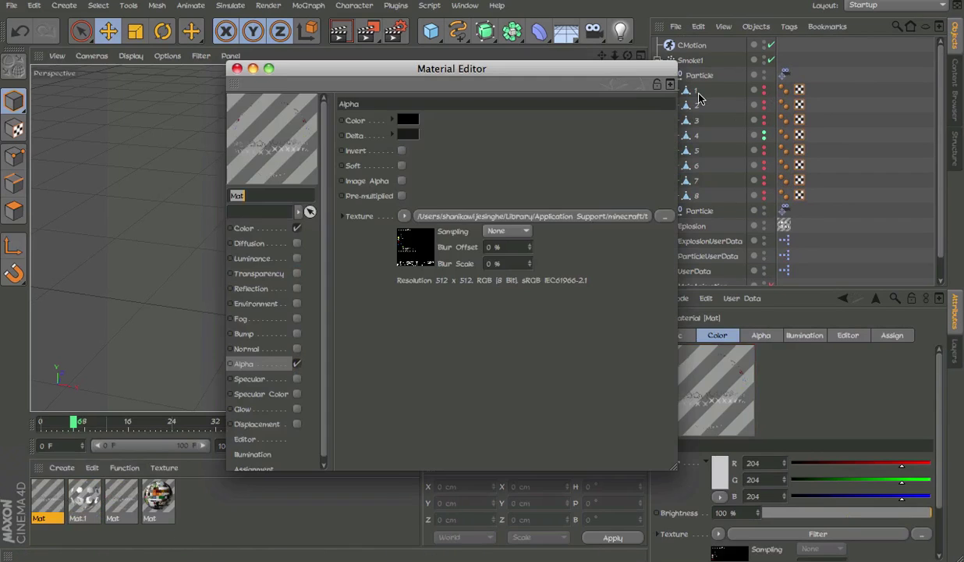
left_click(278, 228)
left_click(441, 191)
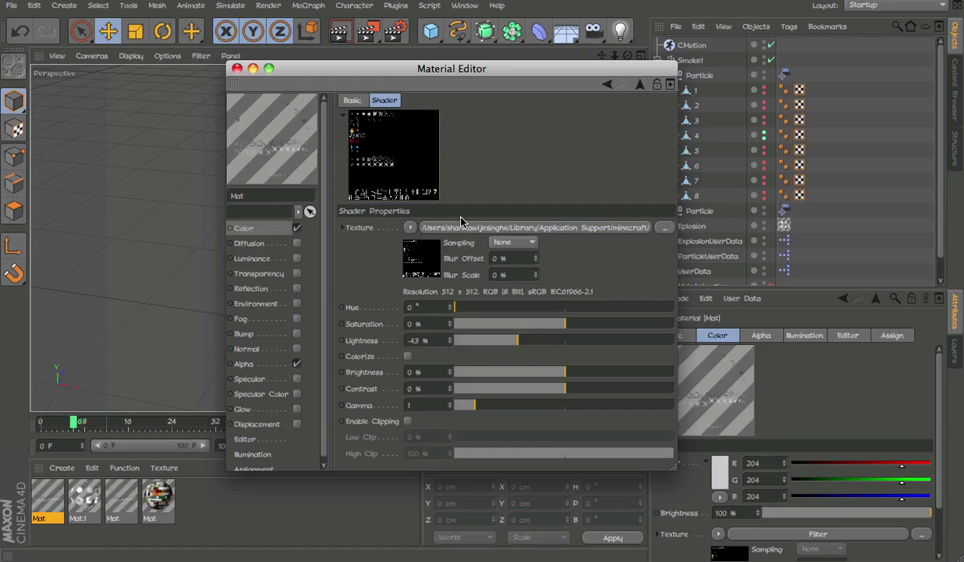
left_click_drag(455, 344, 456, 344)
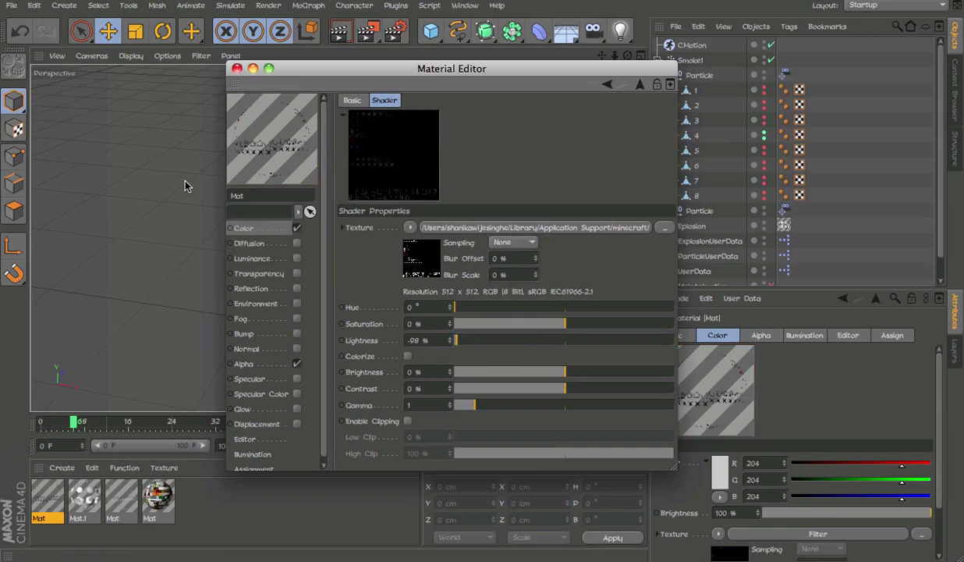
left_click(236, 68)
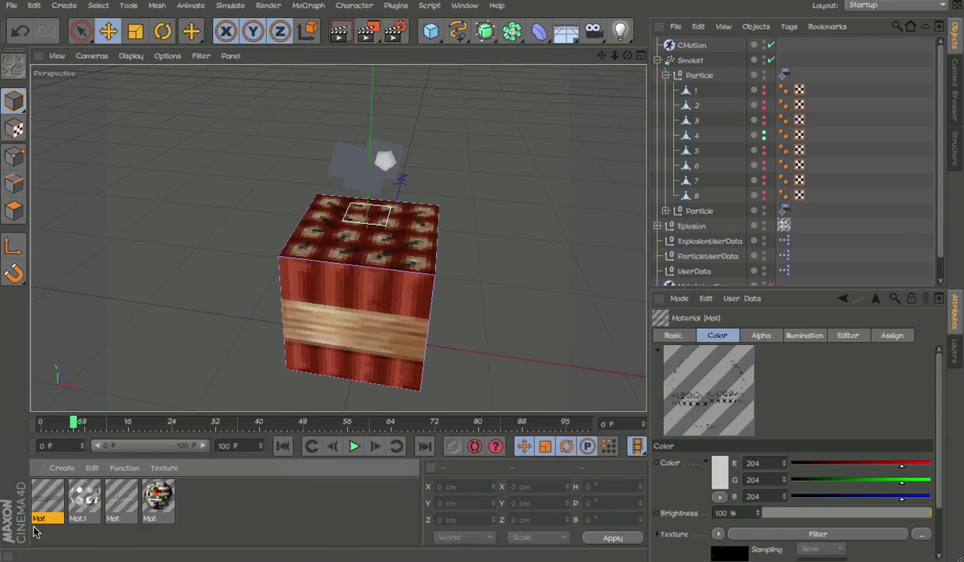
Apply the darkened material to the upper Particle null and replay the animation from the start to check it
left_click_drag(48, 496, 707, 79)
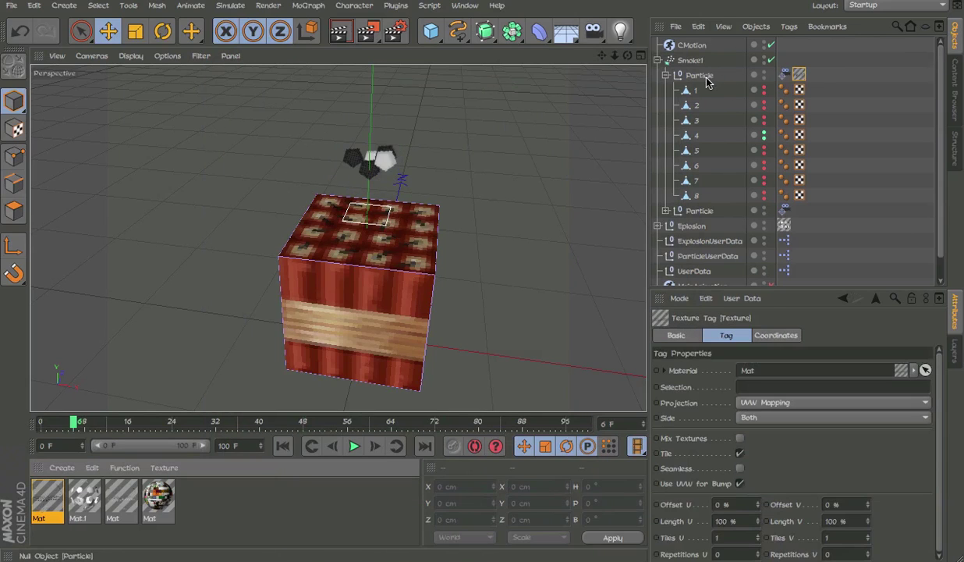
left_click(667, 74)
left_click(354, 446)
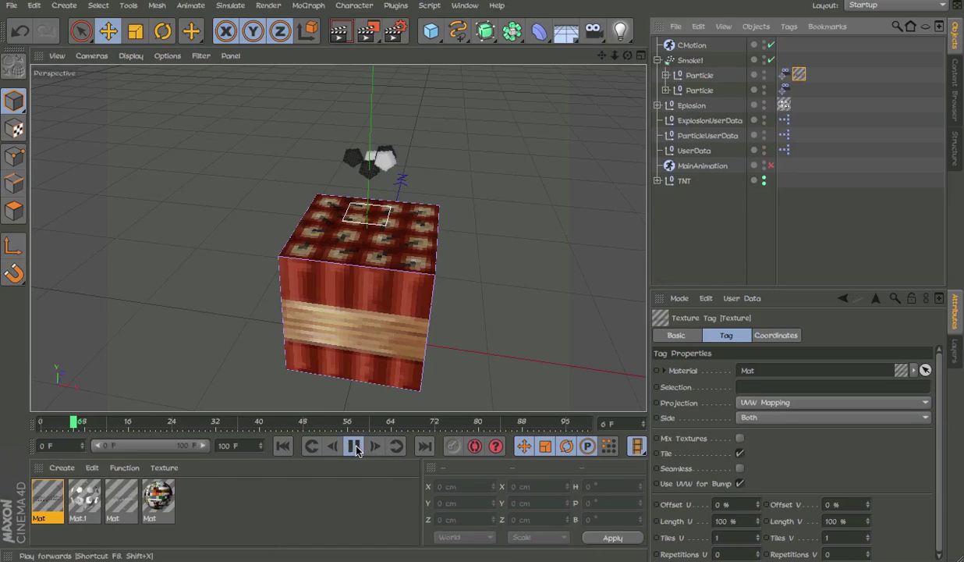
left_click(354, 447)
left_click_drag(356, 425, 45, 425)
left_click(353, 445)
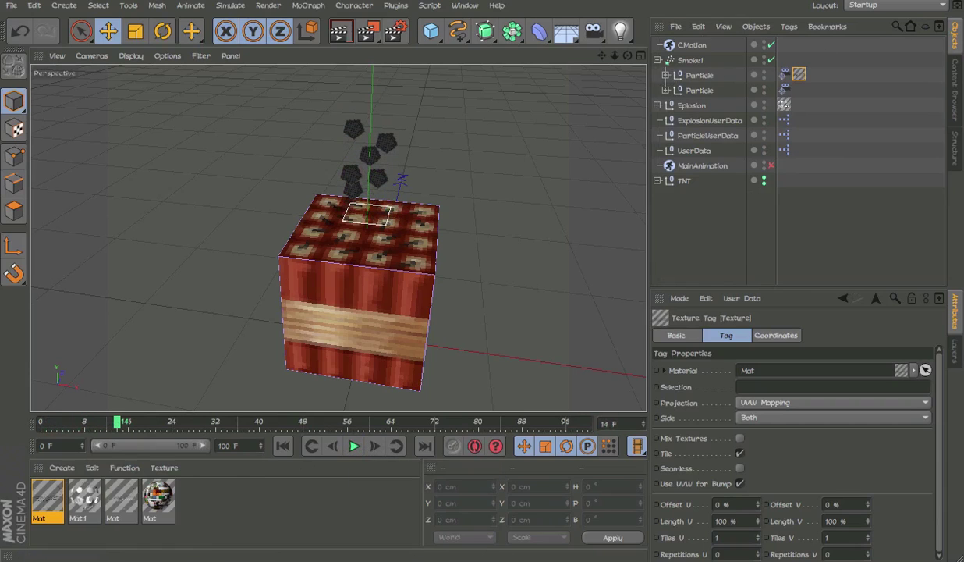
Delete the upper Particle null and duplicate the remaining Particle null together with ParticleUserData
left_click(580, 0)
left_click(597, 19)
left_click(700, 75)
key("Delete")
left_click(710, 121)
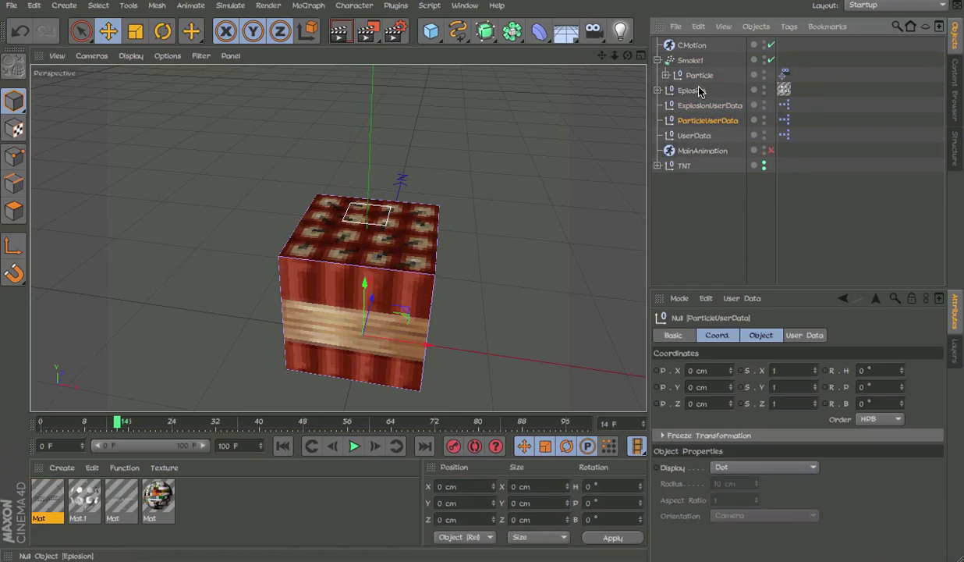
key("super+v")
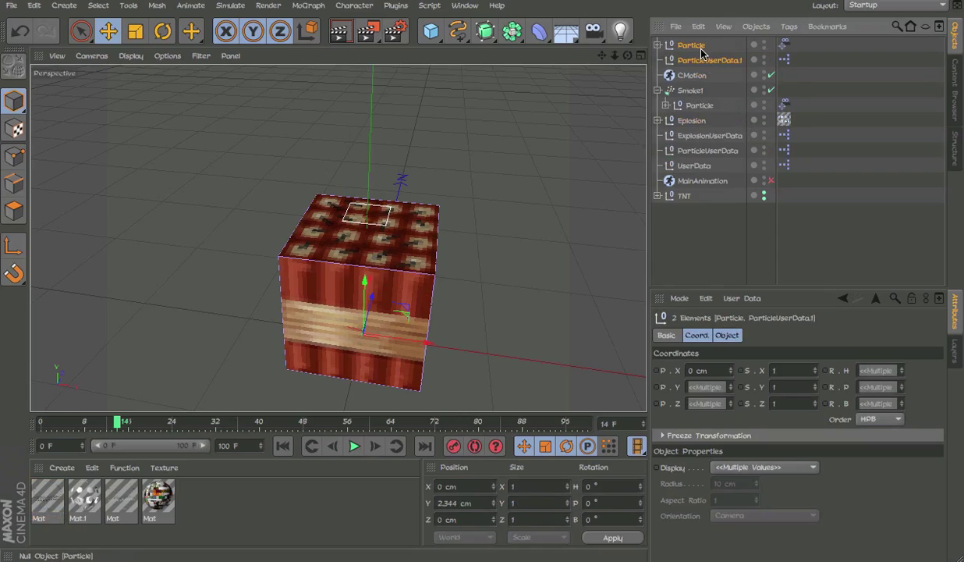
Move the XPresso tag of ParticleUserData.1 onto the original ParticleUserData null and delete ParticleUserData.1
double_click(783, 60)
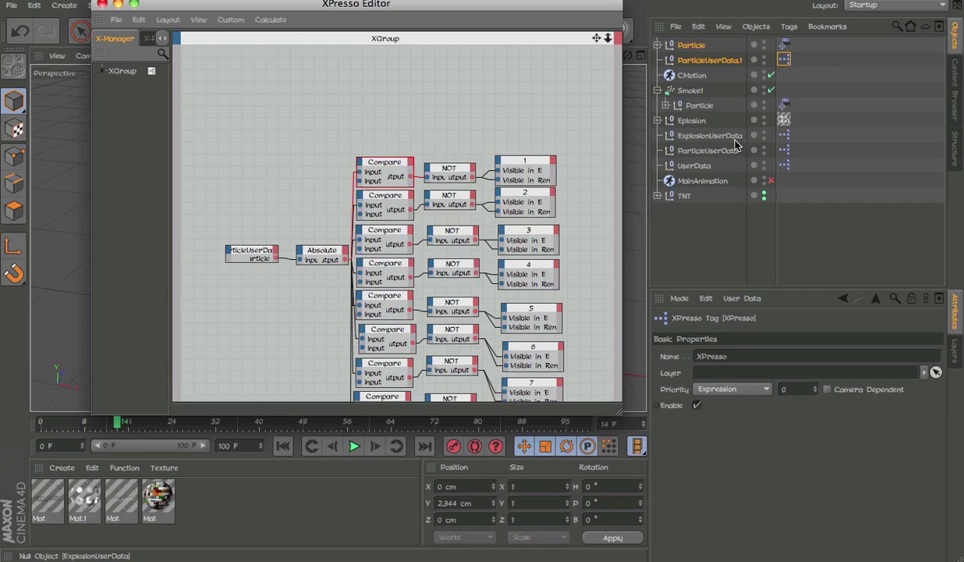
left_click_drag(711, 150, 712, 151)
left_click_drag(258, 260, 256, 256)
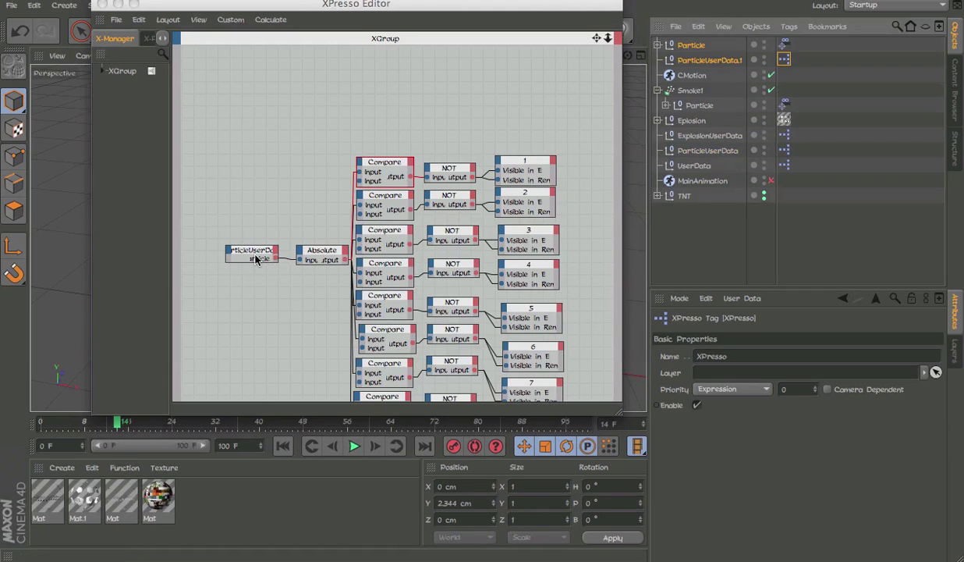
left_click(694, 64)
left_click_drag(813, 147, 811, 148)
left_click(713, 60)
key("Delete")
Place the copied Particle null inside Smoke1 and rename it Particle2
left_click_drag(692, 45, 697, 76)
left_click(97, 5)
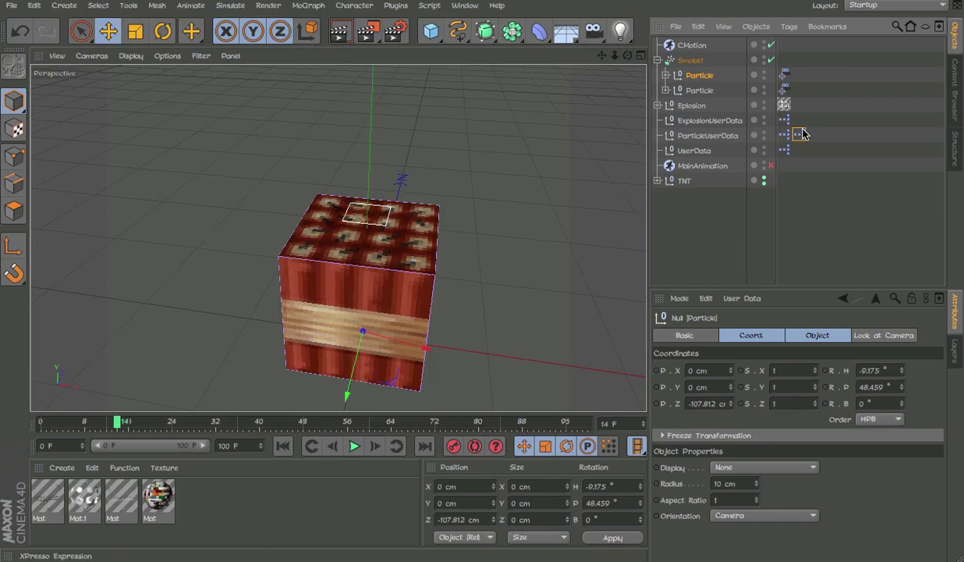
left_click(689, 60)
left_click(694, 76)
double_click(692, 76)
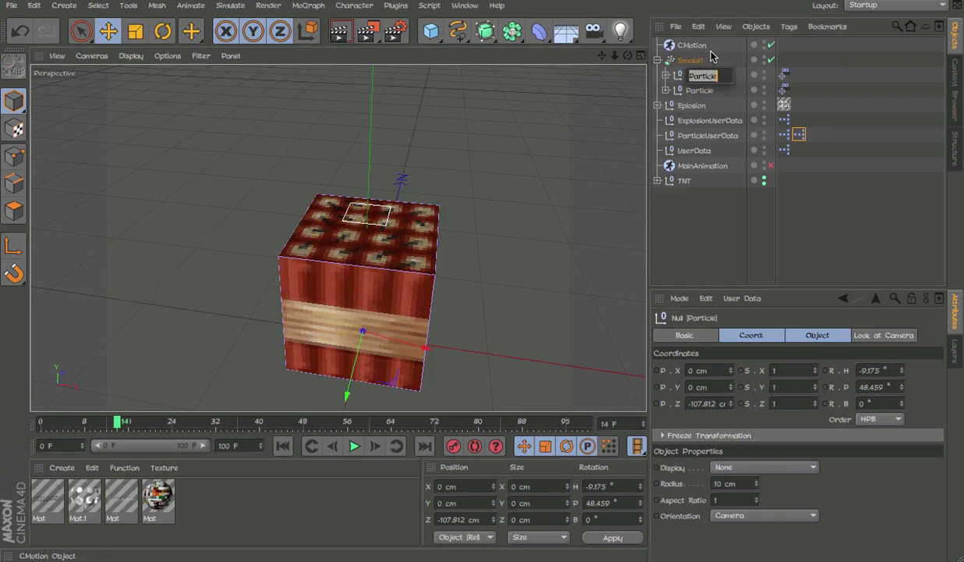
type("2")
key("Return")
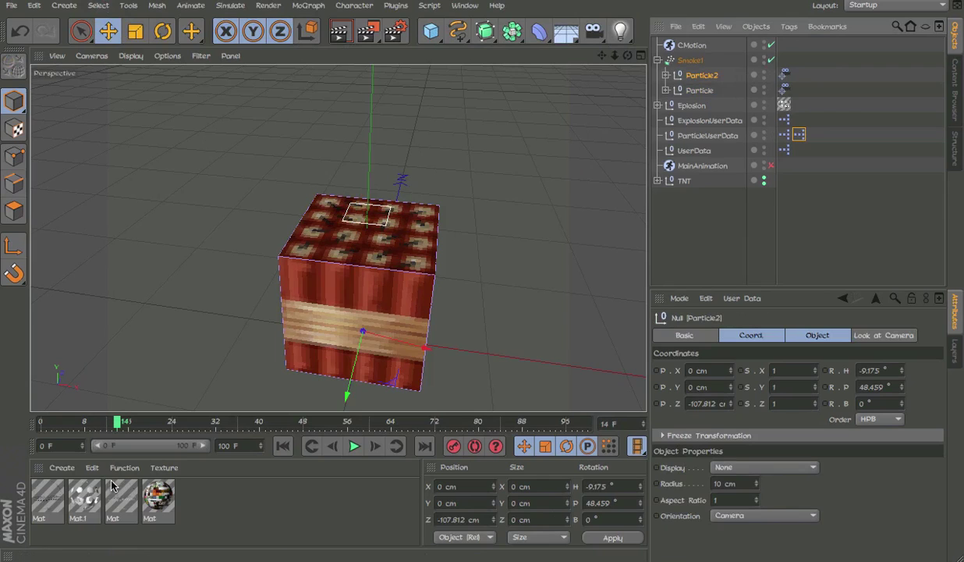
Apply the darkened material to Particle2 and delete the individual texture tags from its planes 1 to 8
left_click_drag(56, 509, 706, 78)
left_click(665, 75)
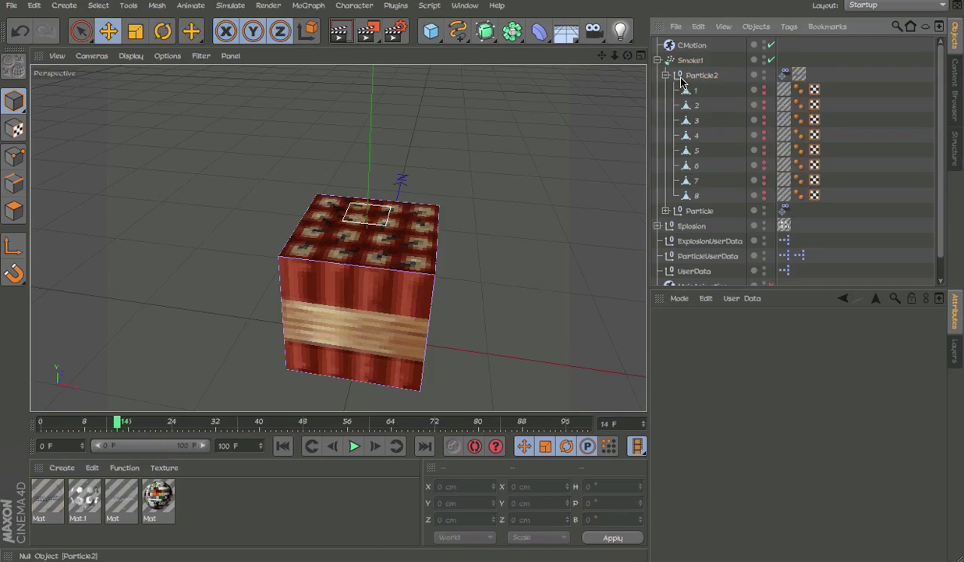
left_click(790, 91)
left_click(785, 195, "shift")
key("Delete")
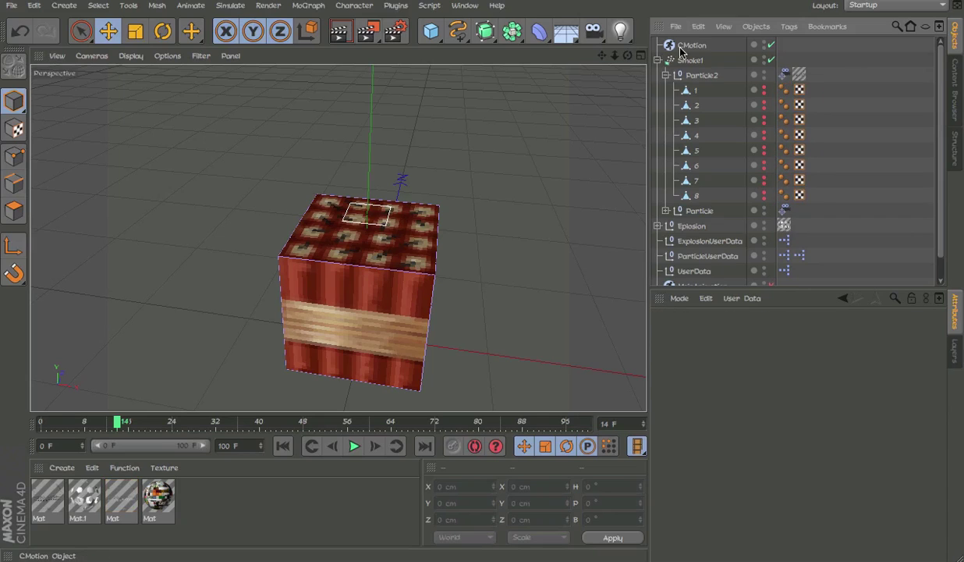
left_click(663, 65)
left_click(660, 90)
left_click(666, 76)
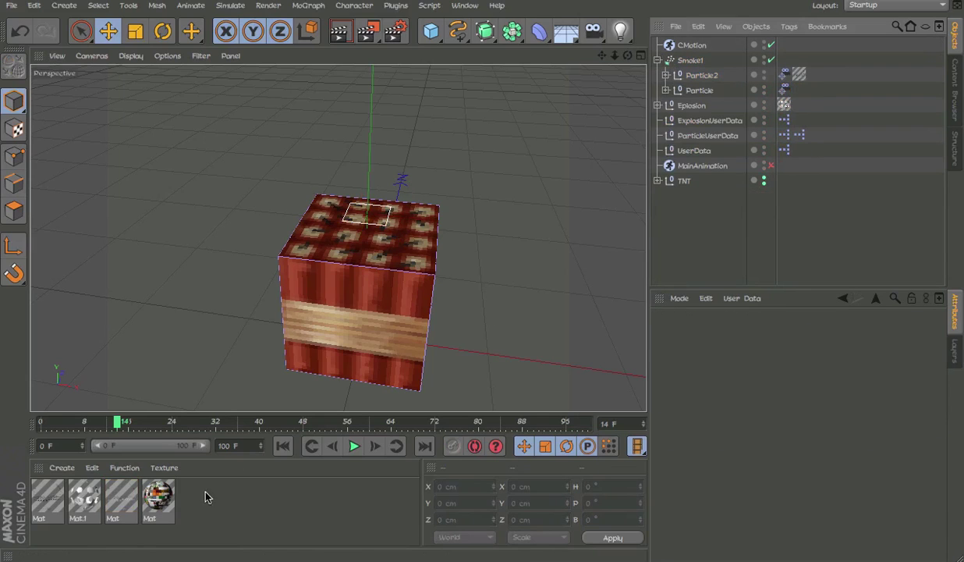
Replay the animation to check the mixed dark and light smoke, and scrub to frame 8
left_click_drag(205, 423, 72, 422)
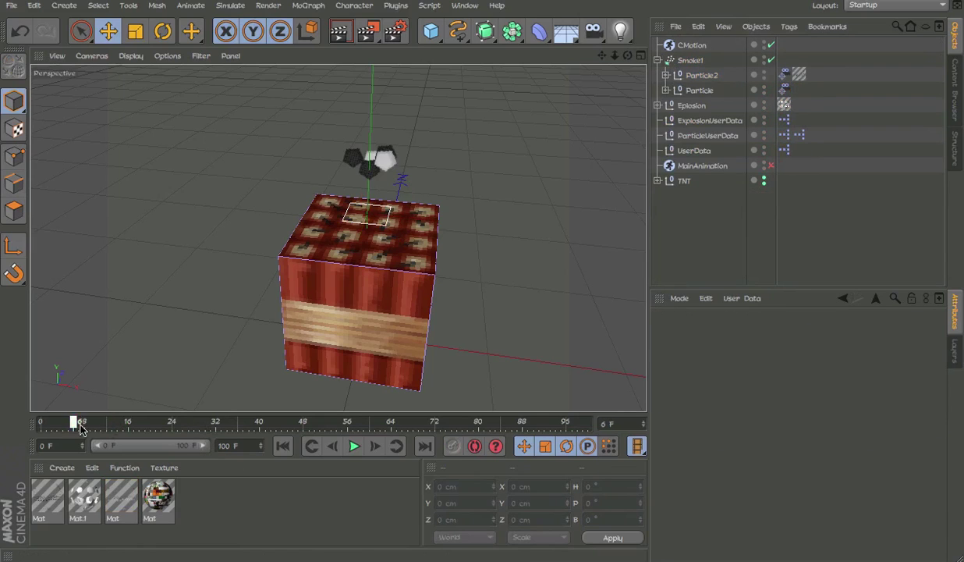
left_click(355, 446)
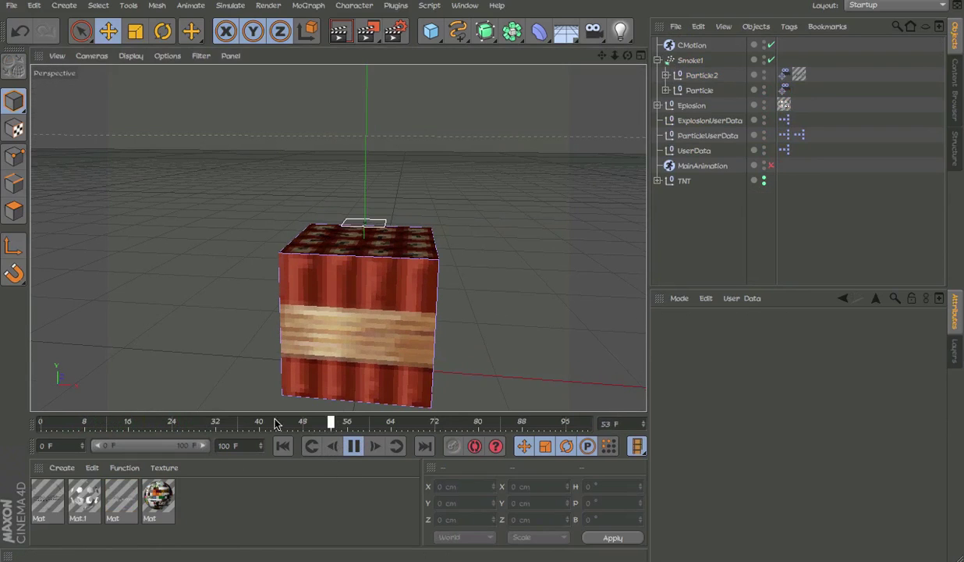
left_click(283, 446)
left_click(354, 445)
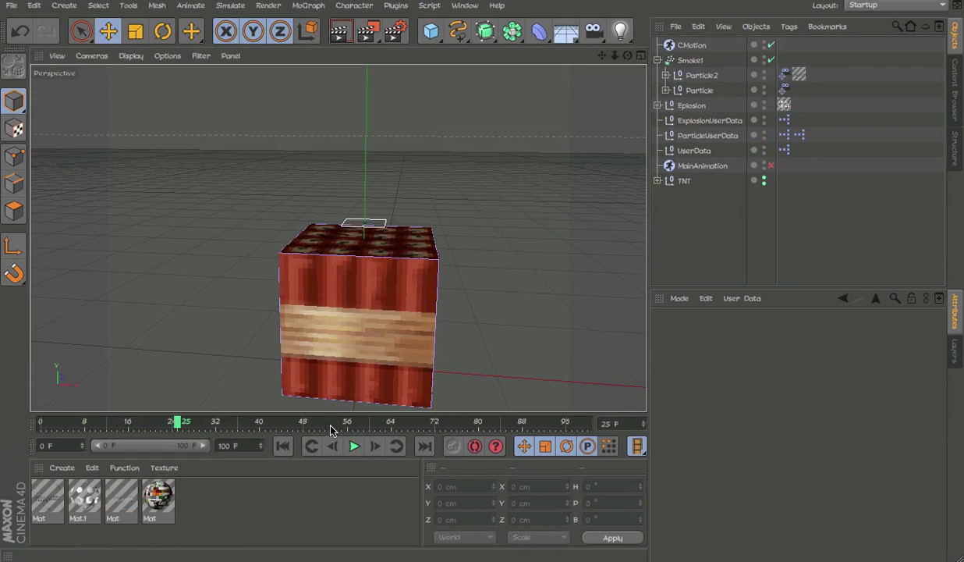
left_click(88, 424)
left_click_drag(83, 423, 84, 424)
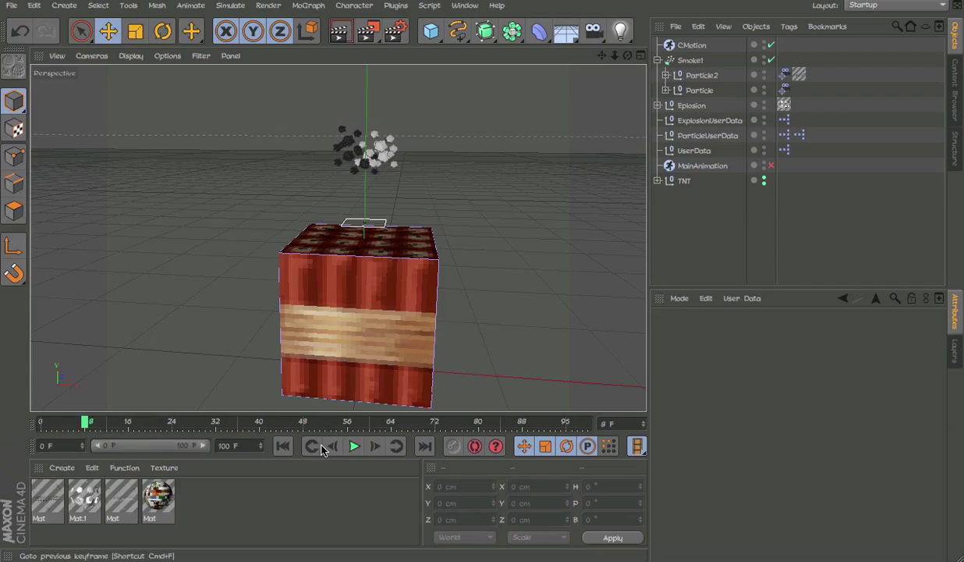
Set both the editor and renderer birthrates of the Smoke1 emitter to 25
left_click(689, 60)
left_click(735, 335)
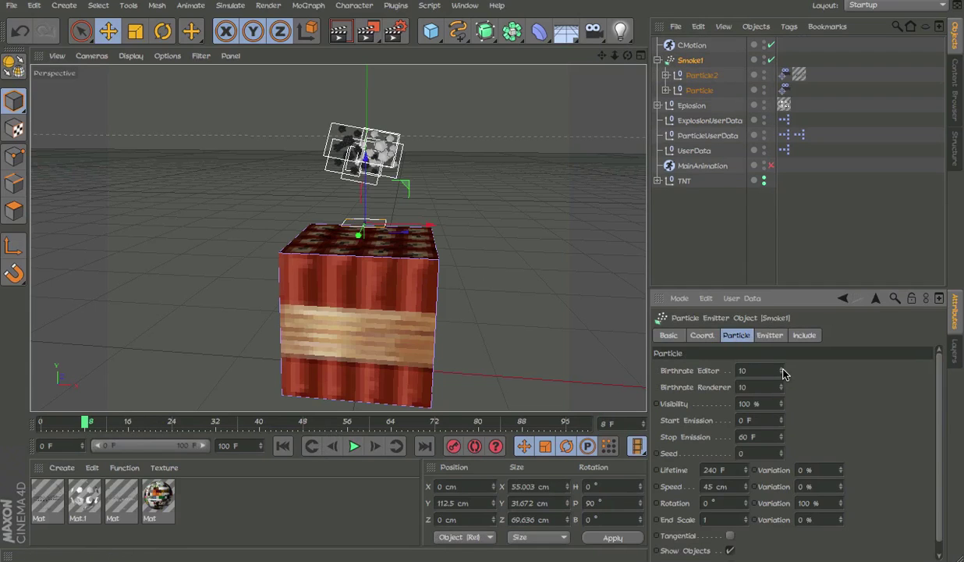
left_click_drag(782, 370, 783, 365)
double_click(756, 374)
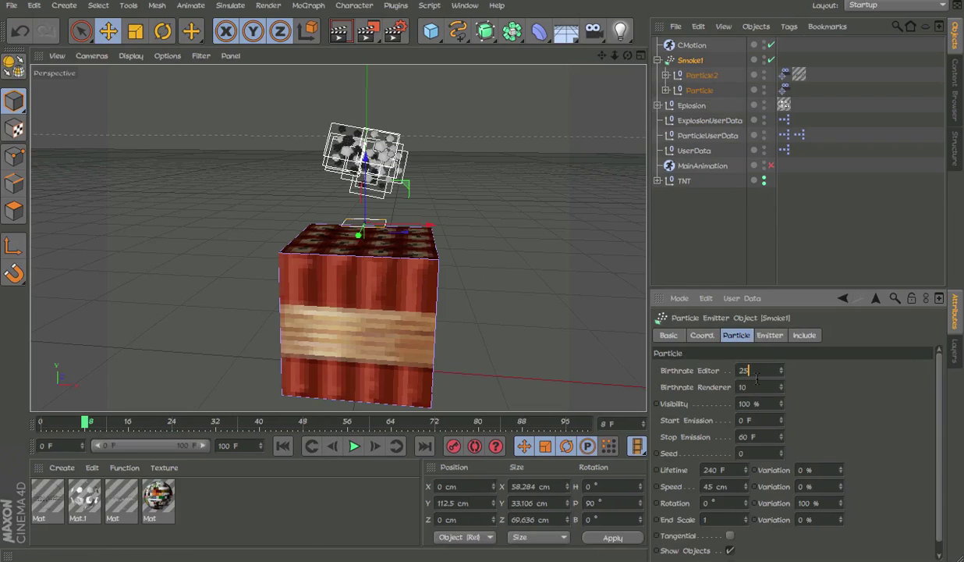
key("Tab")
type("25")
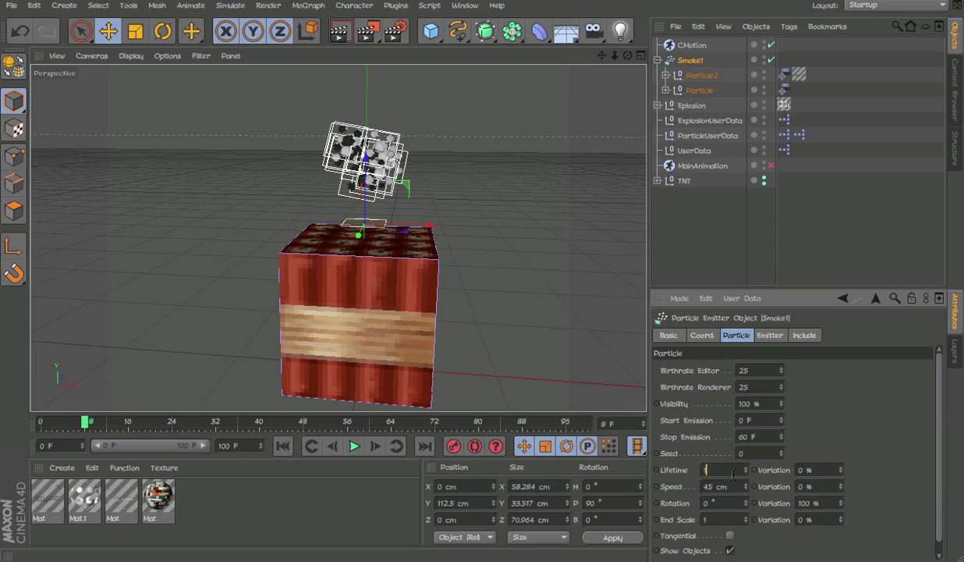
Set the Smoke1 emitter's lifetime to 12 F and replay the animation from frame 0 to check the smoke
left_click(47, 426)
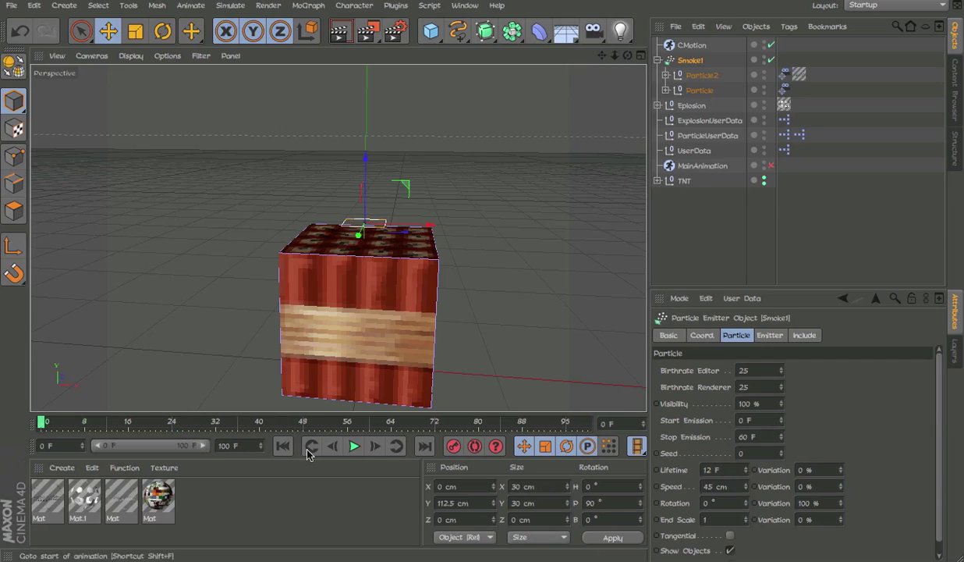
left_click(352, 446)
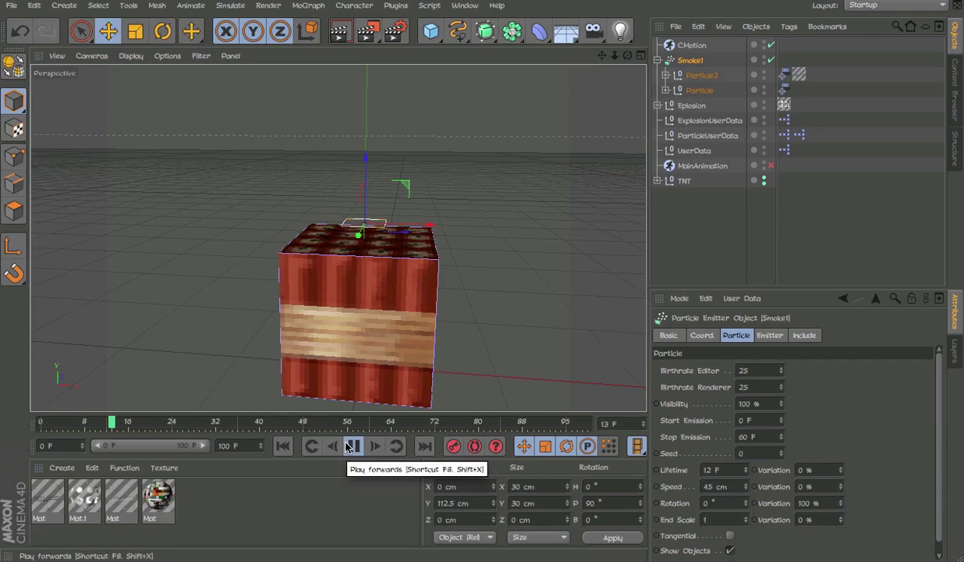
left_click(352, 445)
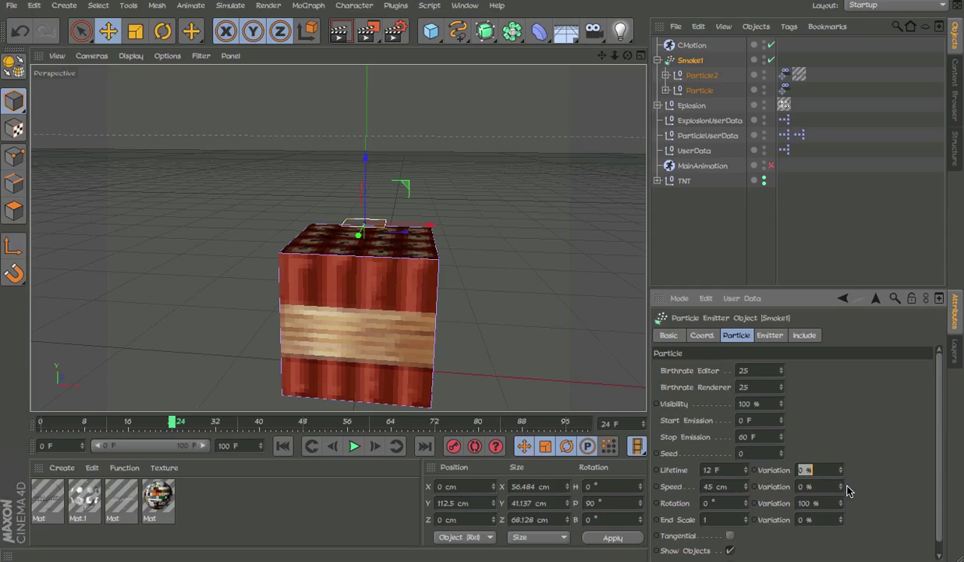
left_click_drag(178, 423, 8, 422)
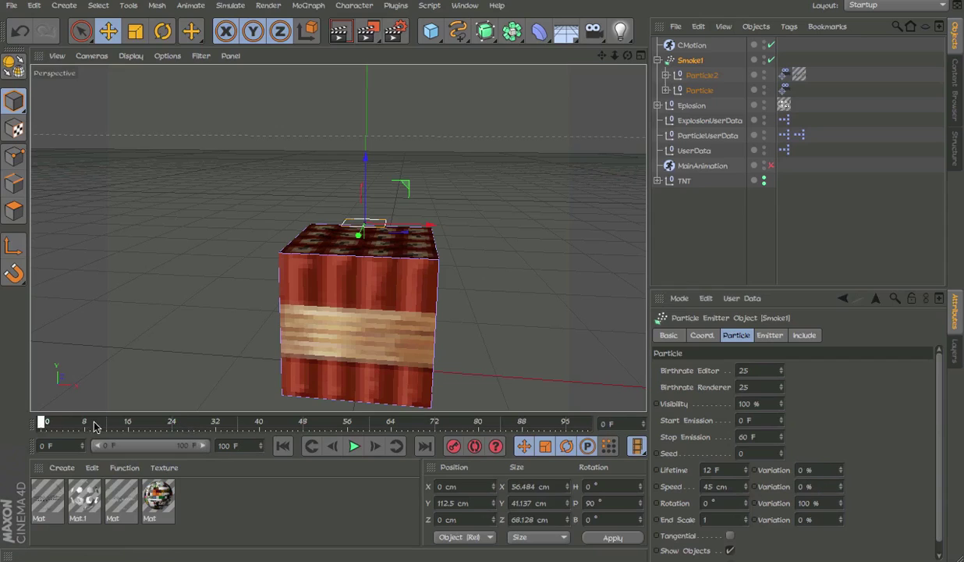
left_click(349, 448)
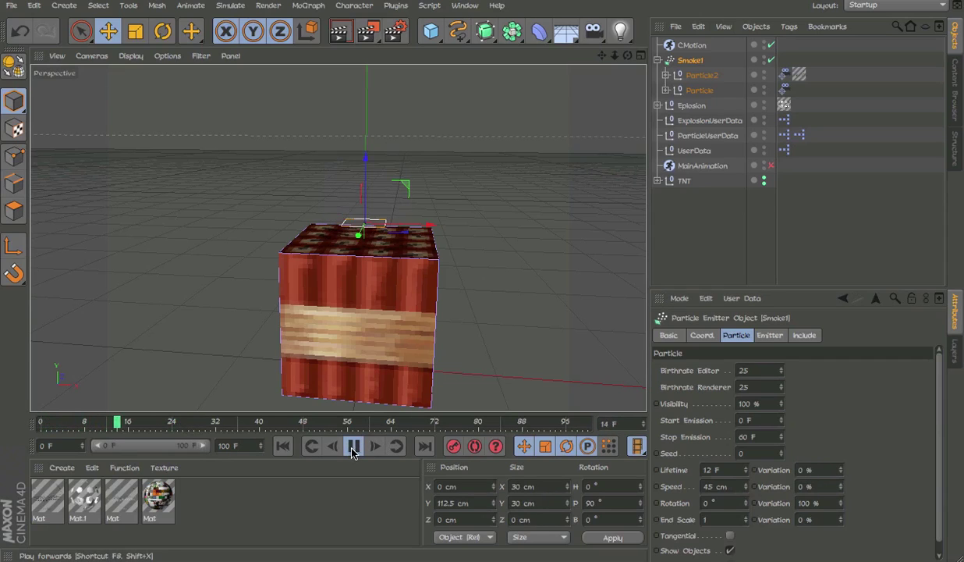
left_click(352, 446)
Raise the Smoke1 emitter's speed to 60 cm and replay the animation from the start
left_click_drag(746, 487, 746, 489)
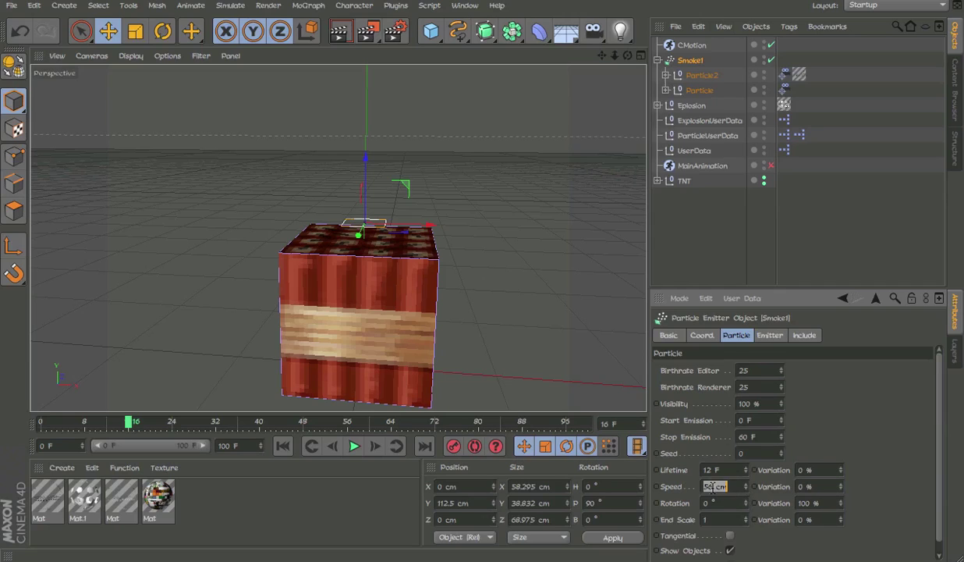
left_click_drag(314, 422, 20, 388)
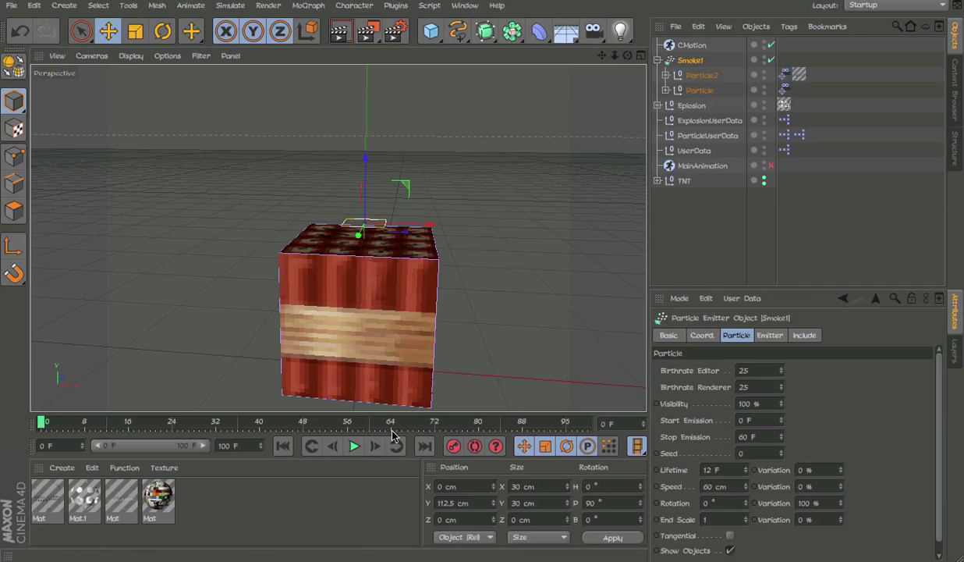
left_click(353, 446)
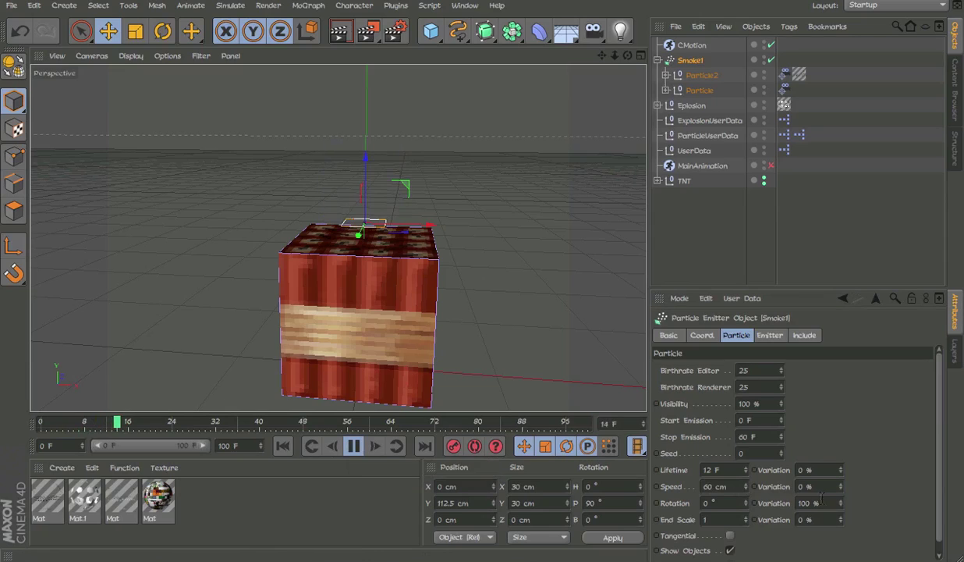
Set the speed variation of the Smoke1 emitter to 50 % and stop the playback after checking it
left_click_drag(841, 488, 825, 534)
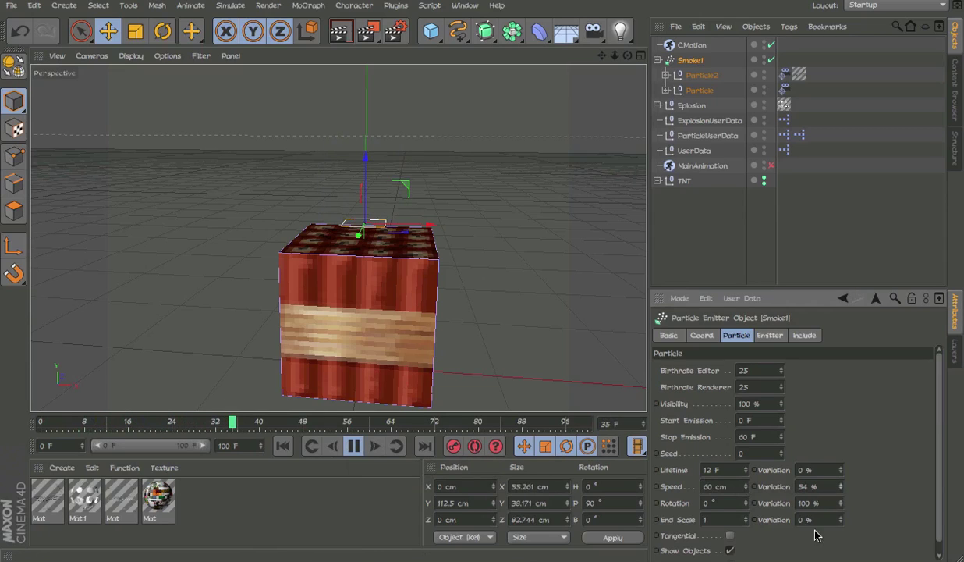
double_click(835, 490)
type("50")
key("Return")
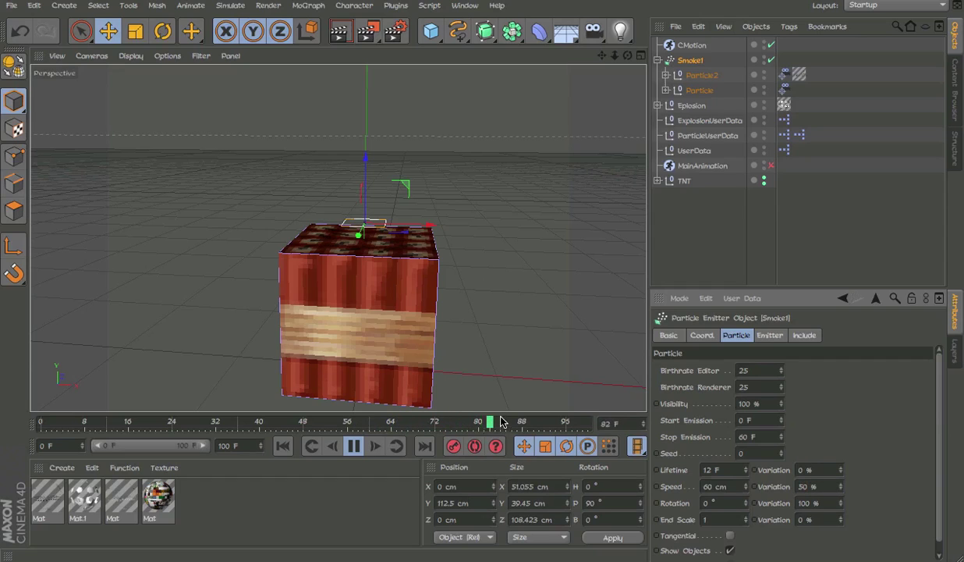
left_click(352, 444)
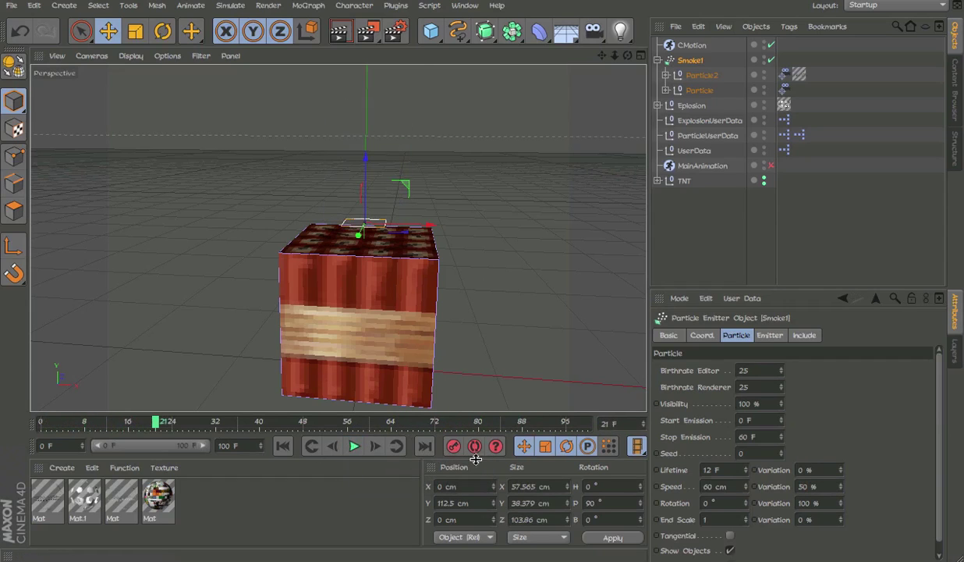
Set the emitter's end scale variation to 40 % and replay the animation from frame 0
left_click(835, 518)
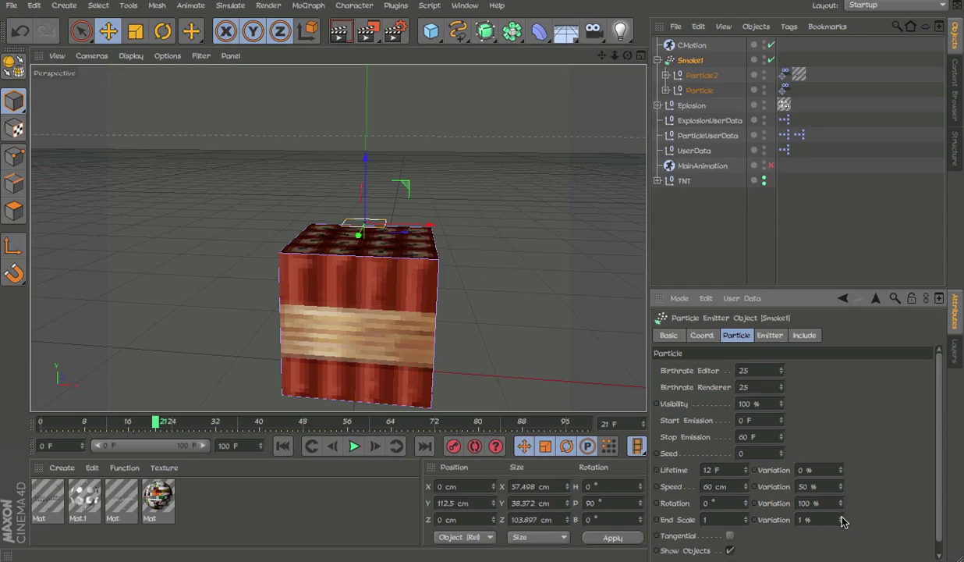
key("Return")
type("40")
key("Return")
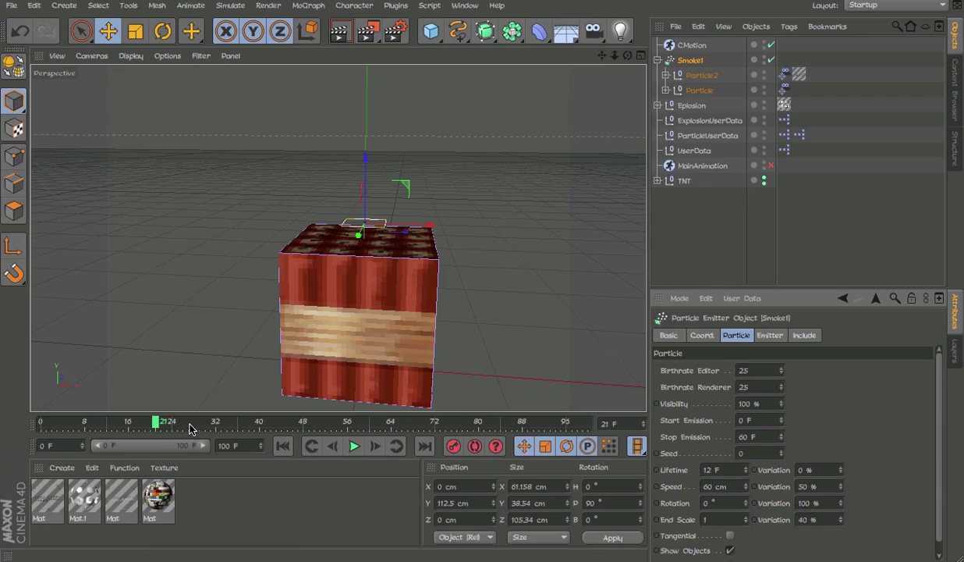
left_click(40, 424)
left_click(353, 449)
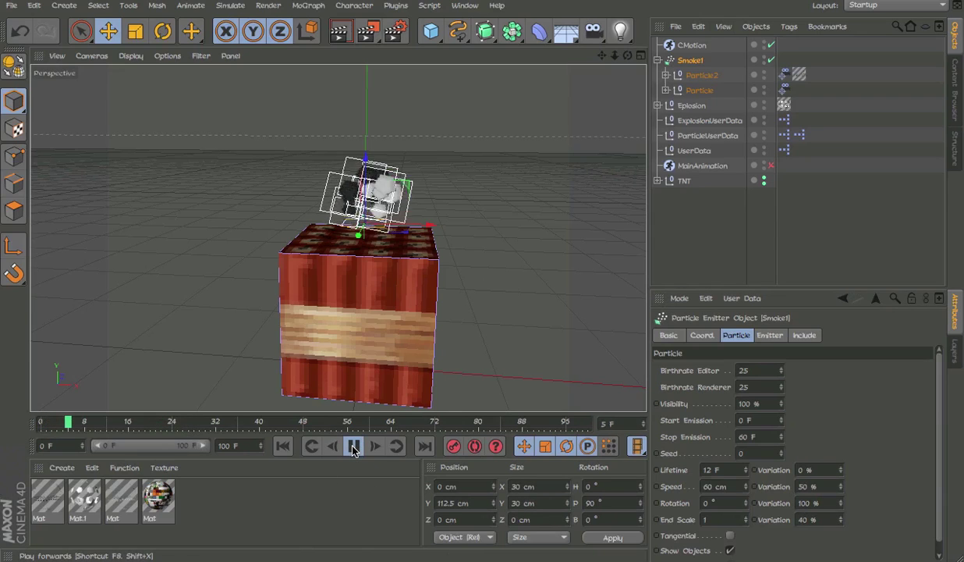
Deselect the emitter and replay the smoke from a different viewing angle, stopping at frame 9
left_click(804, 208)
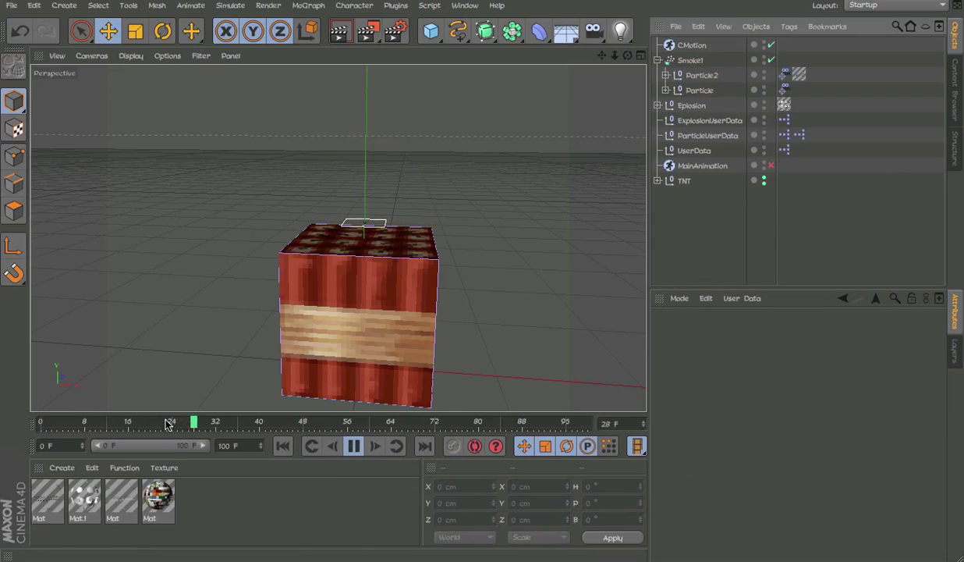
left_click(40, 423)
left_click_drag(404, 307, 372, 359, "alt")
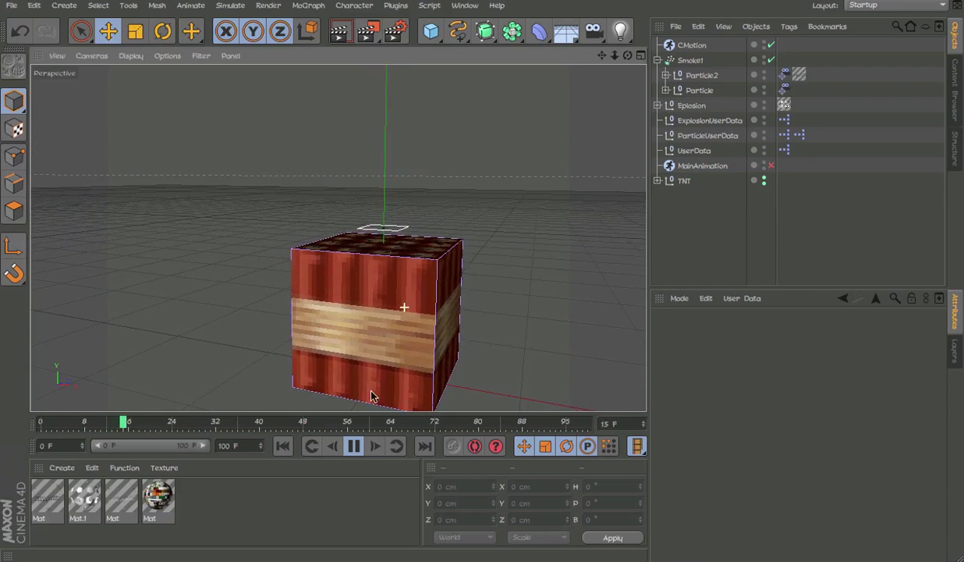
key("shift+g")
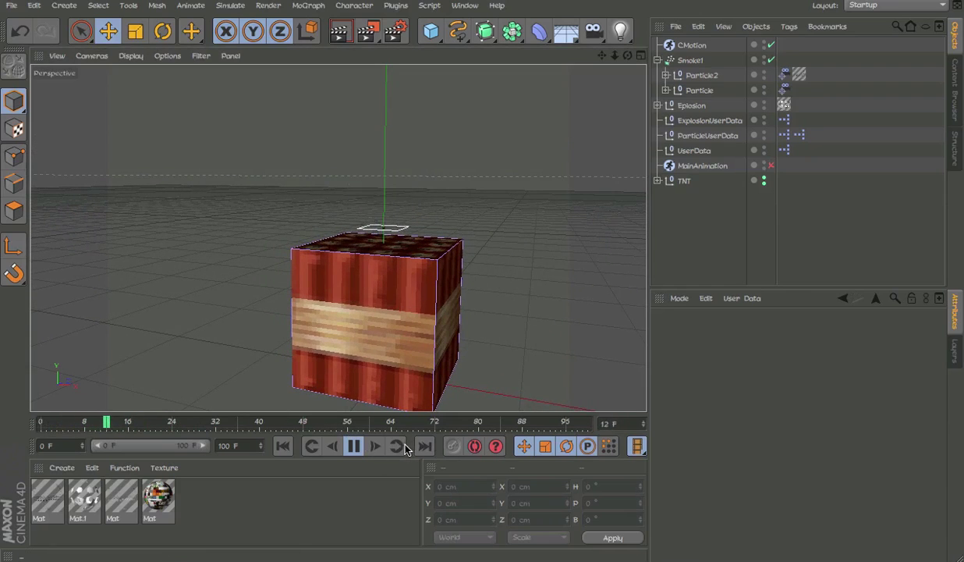
key("shift+f")
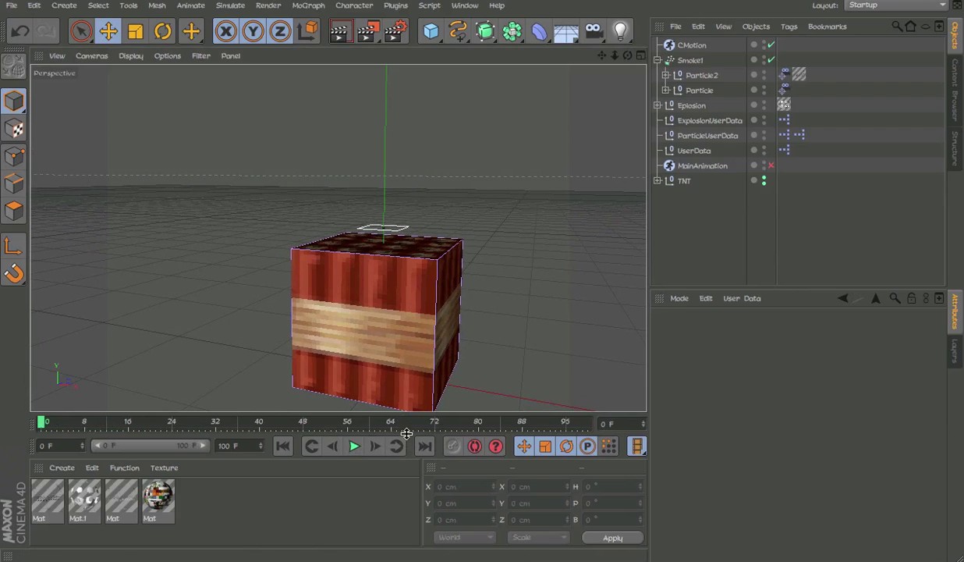
left_click(356, 445)
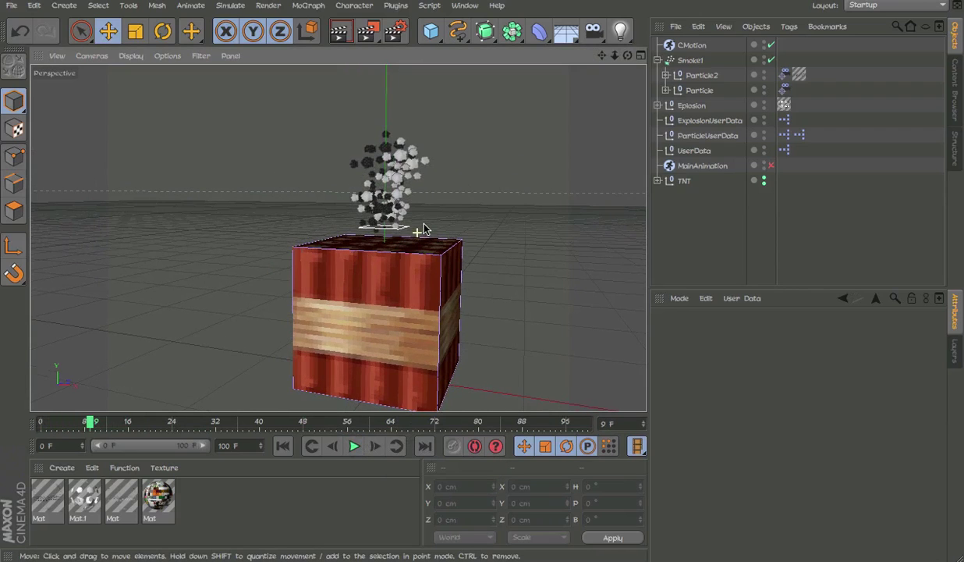
Collapse the Smoke1 emitter's hierarchy and rename the CMotion object as Smoke1
left_click(669, 60)
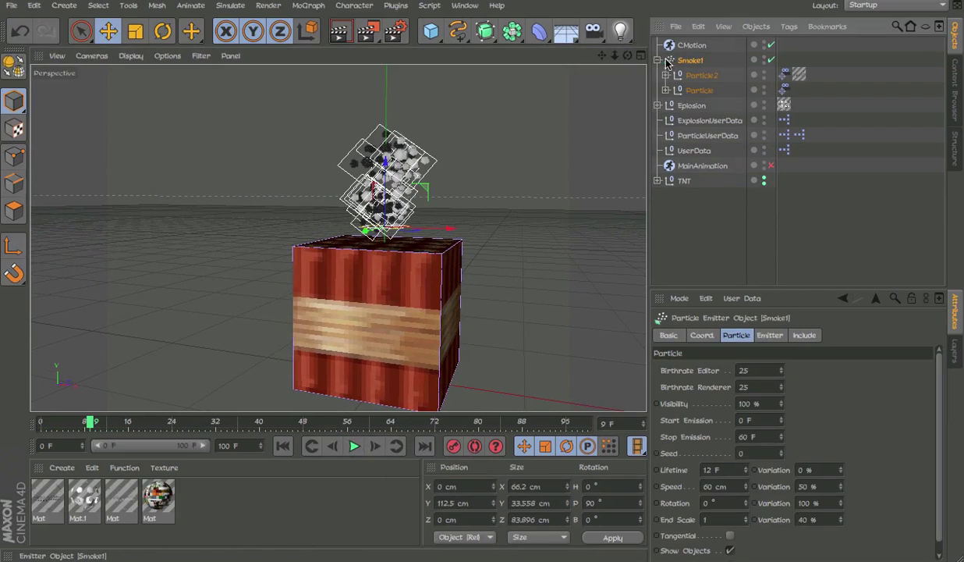
left_click(658, 60)
left_click(690, 45)
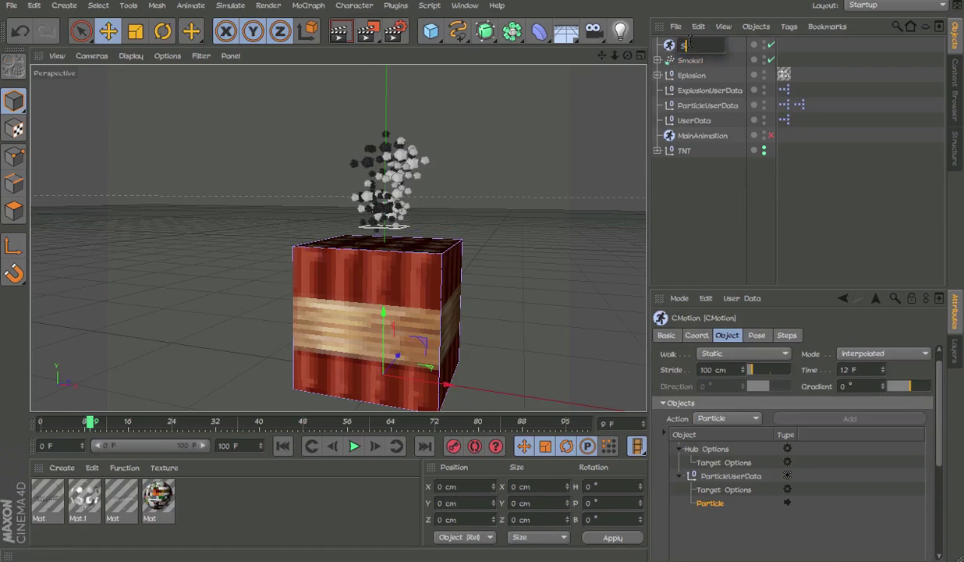
type("Smoke1")
key("Return")
Move the ParticleUserData null between the Smoke1 CMotion object and the Smoke1 emitter in the object list
left_click(657, 75)
left_click(658, 75)
left_click(710, 92)
left_click(693, 77)
left_click(689, 120)
left_click(709, 104)
left_click_drag(683, 67, 684, 62)
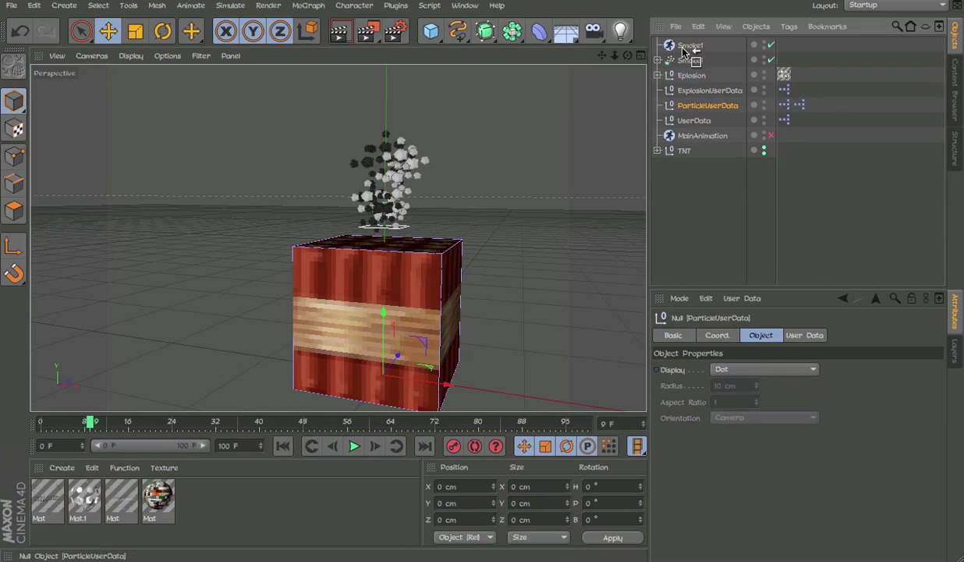
Try to group Eplosion, ExplosionUserData, UserData, MainAnimation and TNT together, and undo the grouping
left_click(691, 91)
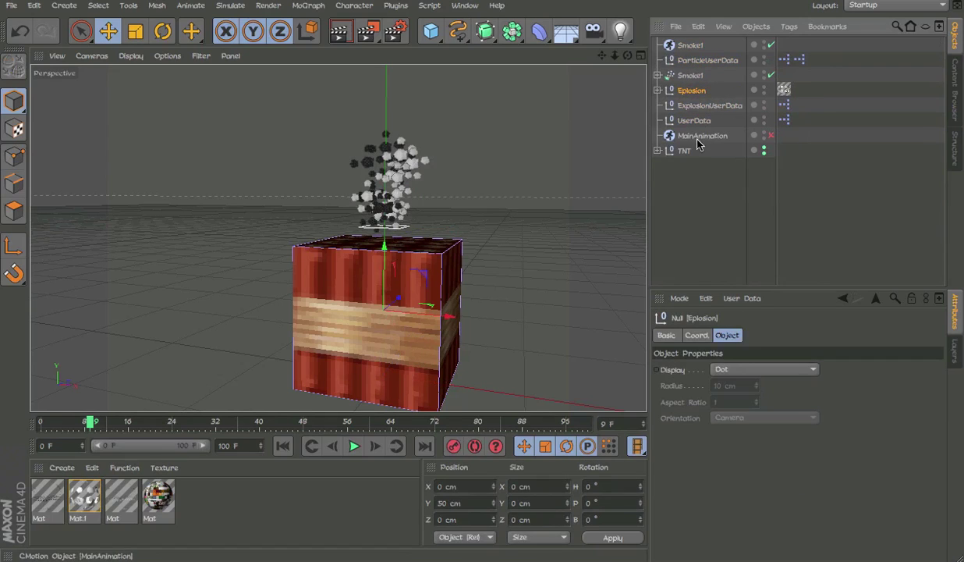
left_click(665, 148, "shift")
key("alt+g")
left_click(679, 120)
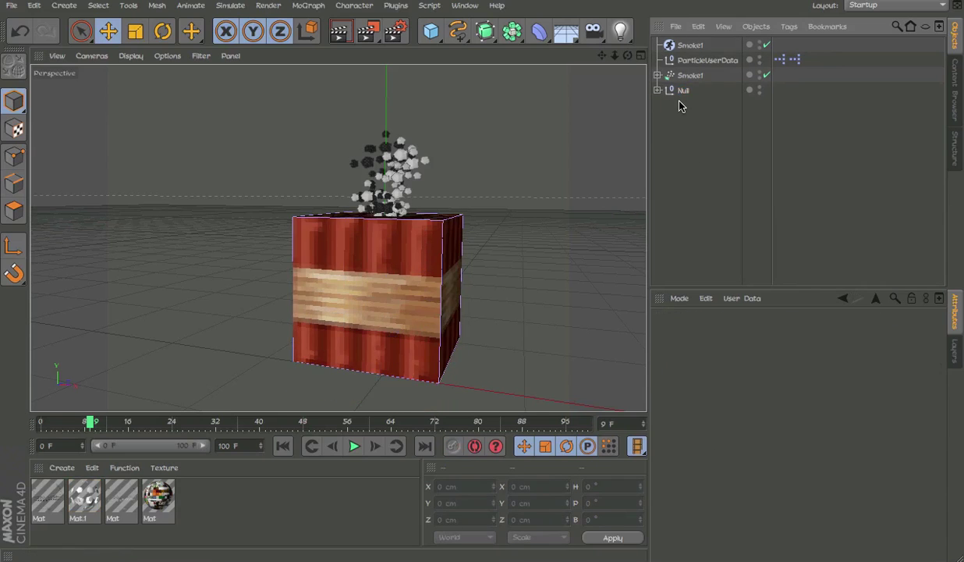
left_click(684, 91)
left_click_drag(470, 221, 503, 145, "alt")
key("ctrl+z")
Add a null object, place Eplosion, ExplosionUserData, UserData, MainAnimation and TNT inside it, and collapse its hierarchy
left_click_drag(464, 193, 452, 233, "alt")
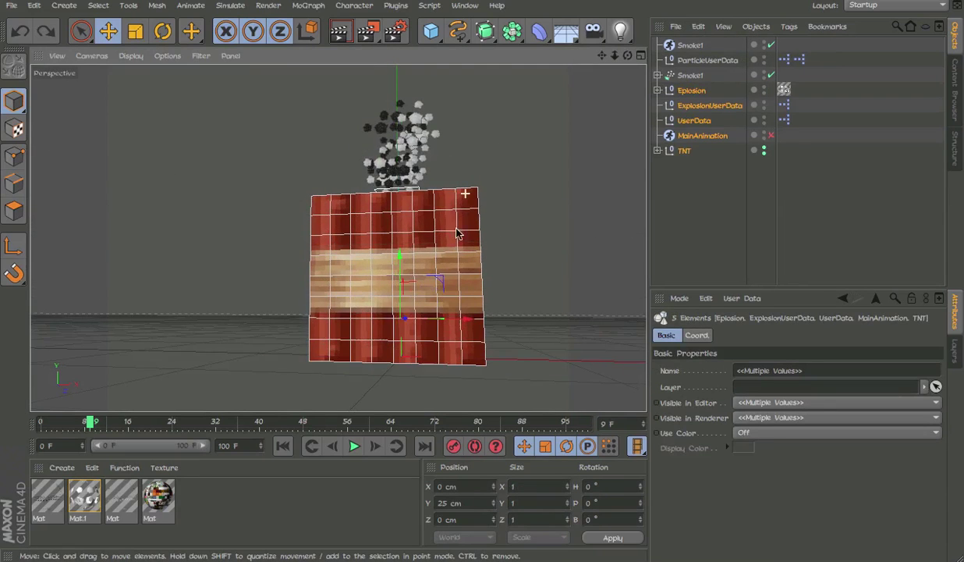
left_click_drag(405, 207, 387, 214, "alt")
left_click(433, 32)
left_click_drag(501, 52, 502, 52)
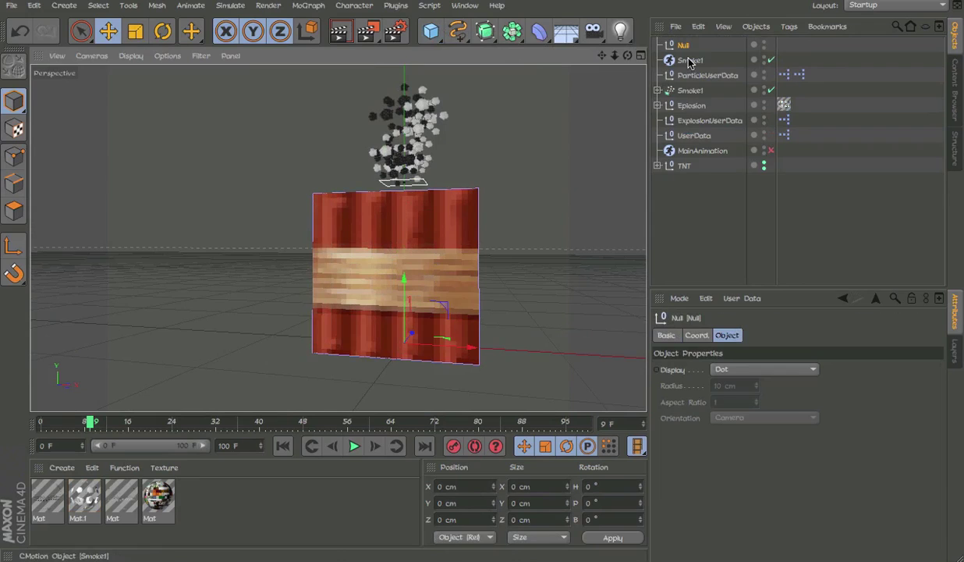
left_click(691, 106)
left_click(685, 167, "shift")
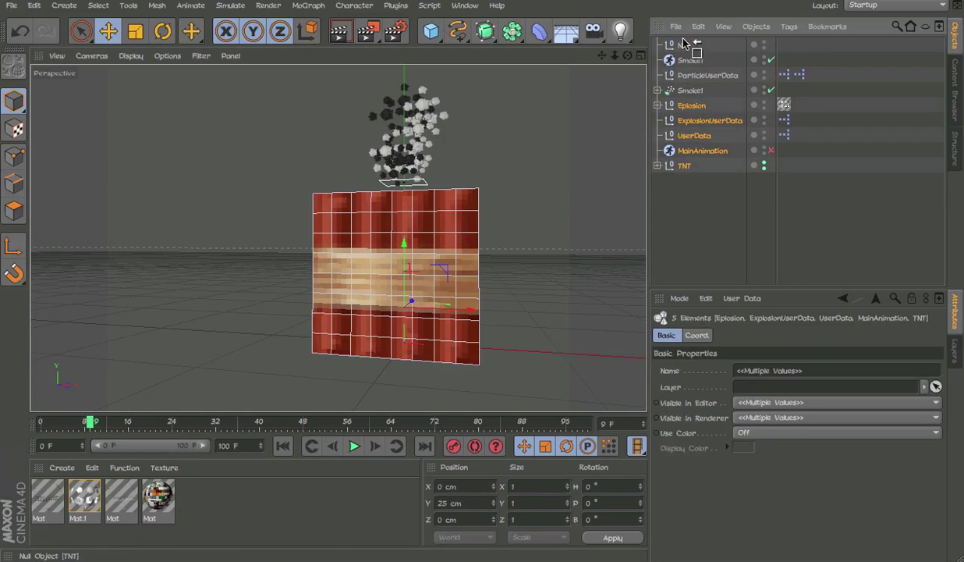
left_click_drag(685, 47, 683, 45)
left_click(839, 80)
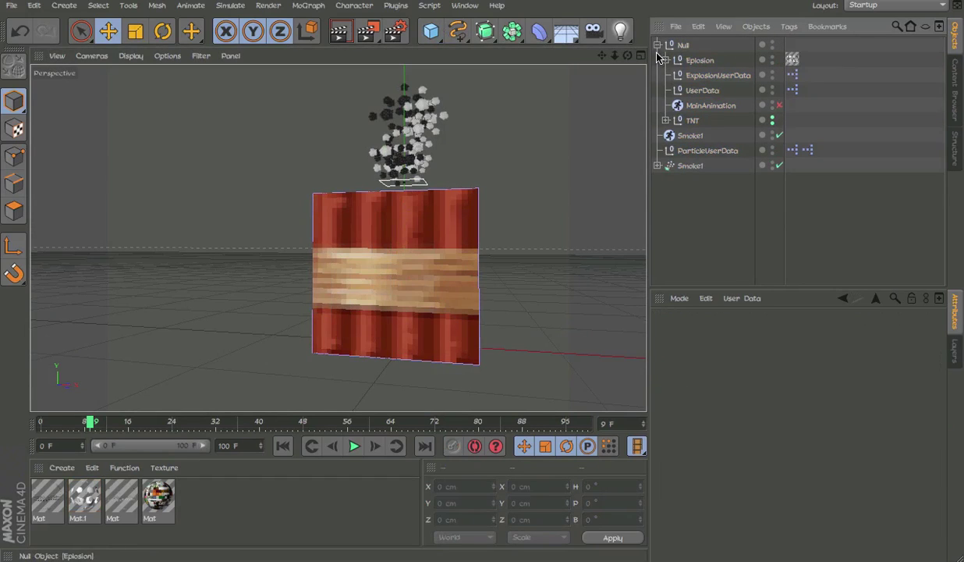
left_click(658, 45)
Duplicate the Smoke1 CMotion object, the ParticleUserData null and the Smoke1 emitter together
left_click_drag(390, 304, 367, 324, "alt")
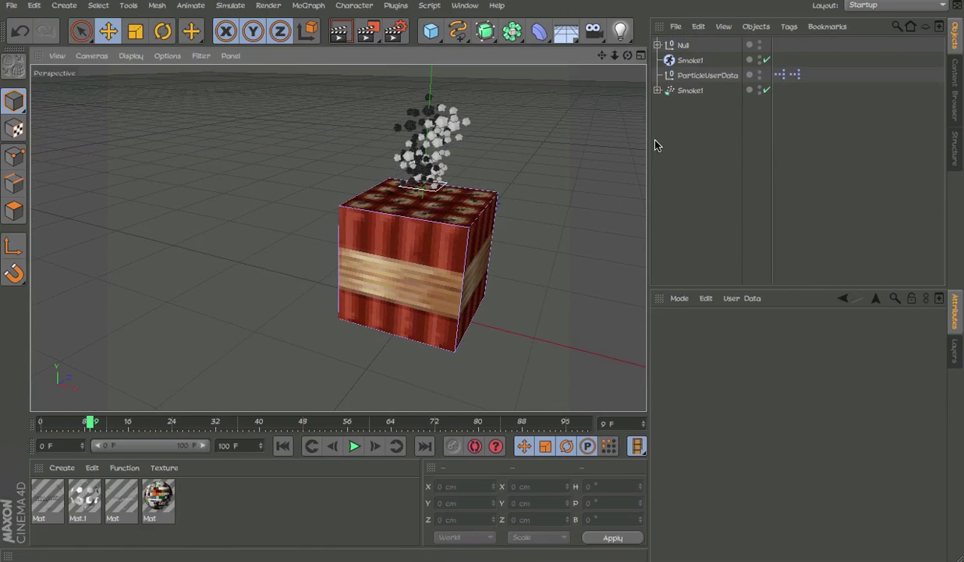
left_click(690, 60)
left_click(692, 92, "shift")
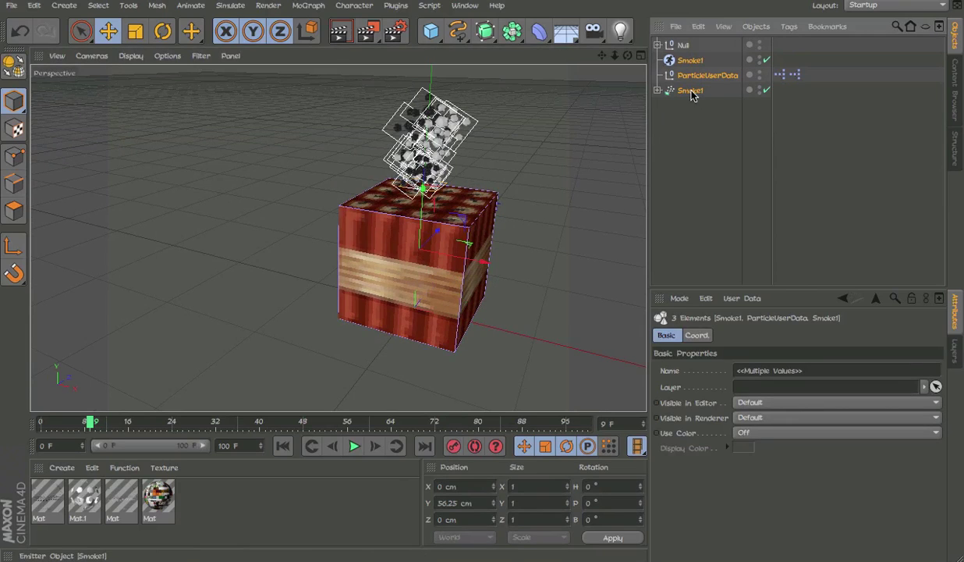
key("ctrl+c")
key("ctrl+v")
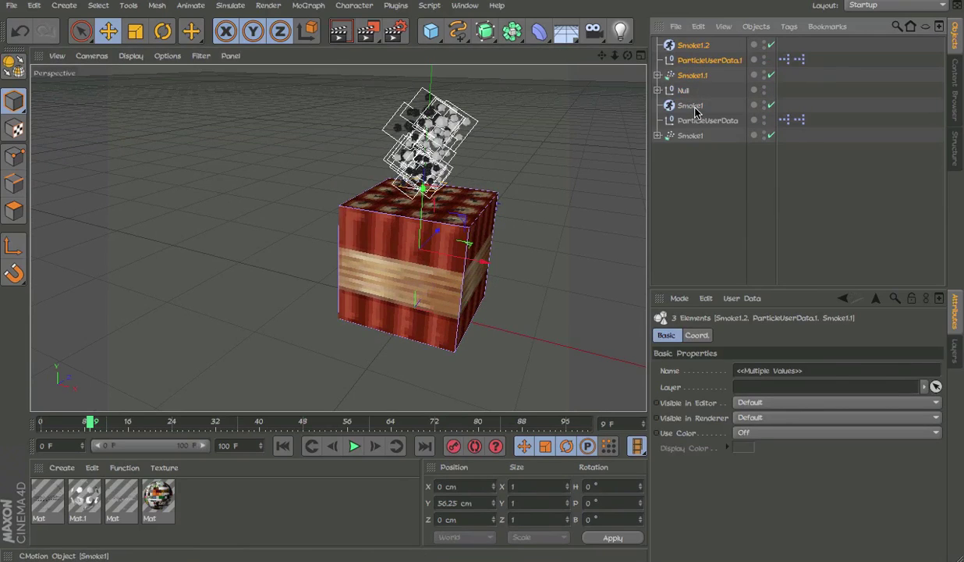
Rename the grouping null as TNT and move it to the end of the object list
left_click(691, 106)
left_click(695, 138)
left_click(683, 90)
double_click(683, 90)
type("TNT")
key("Return")
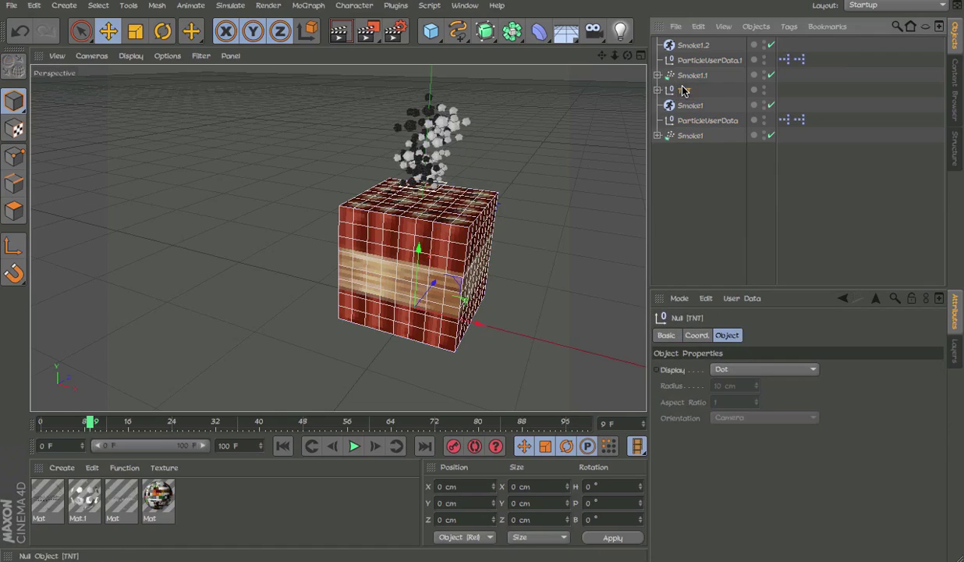
left_click_drag(683, 90, 691, 194)
Set the Smoke1.2 CMotion object's animation range to start at 6 F and stop at 18 F
left_click(682, 47)
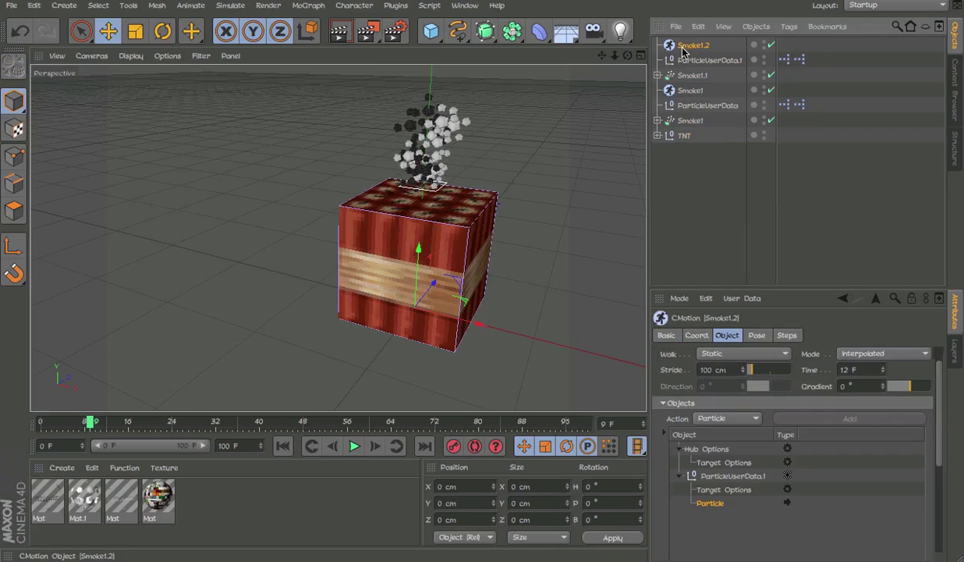
left_click(686, 60)
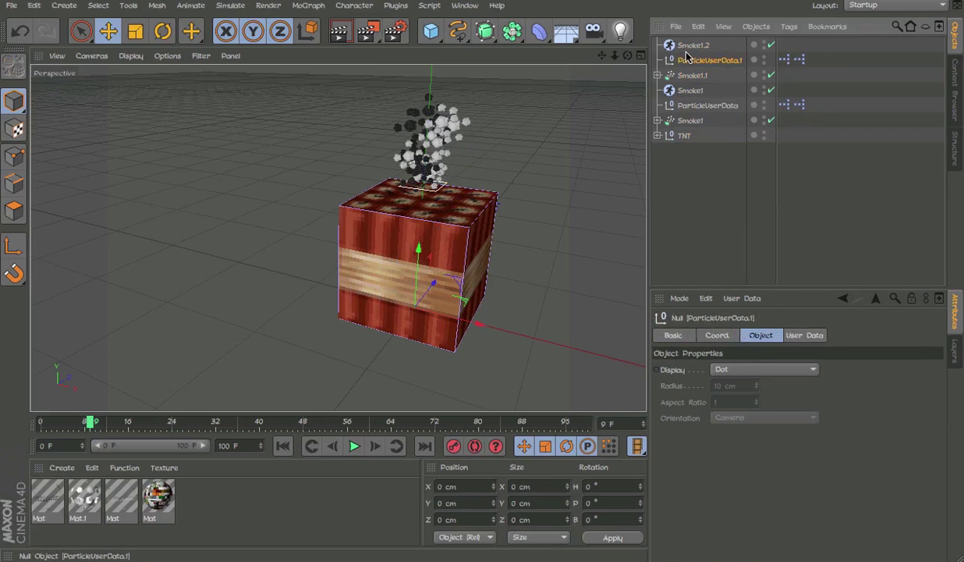
left_click(691, 45)
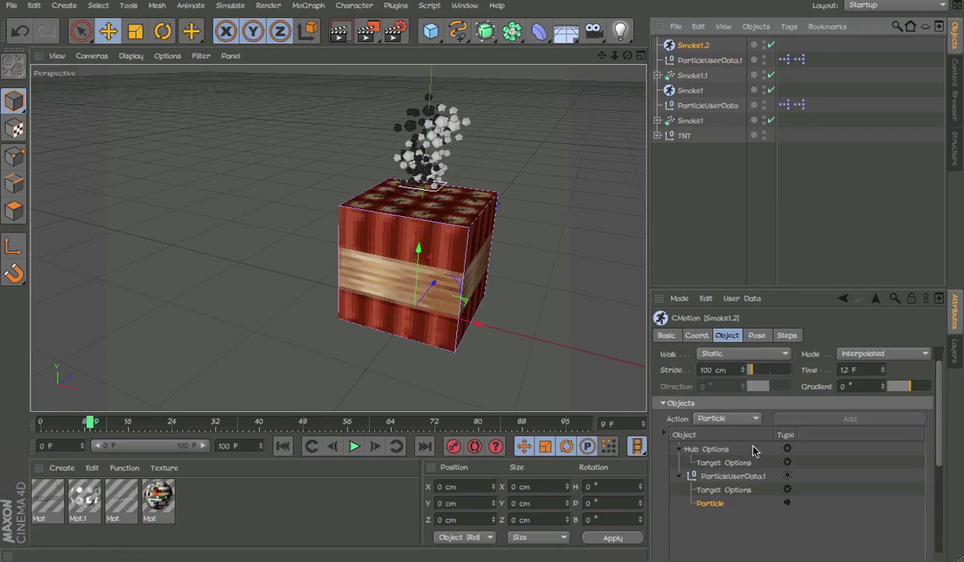
left_click(667, 335)
left_click(706, 525)
left_click(705, 527)
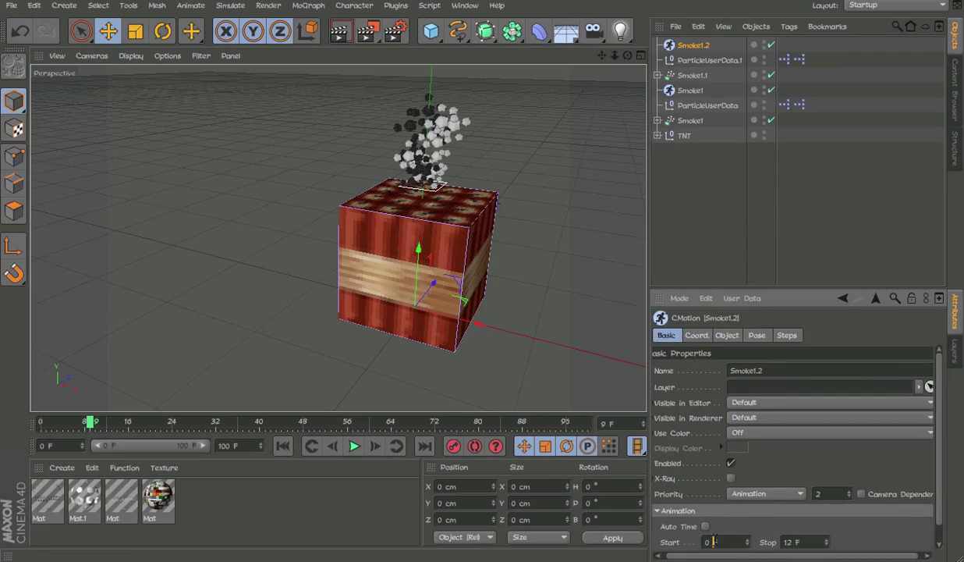
left_click(809, 544)
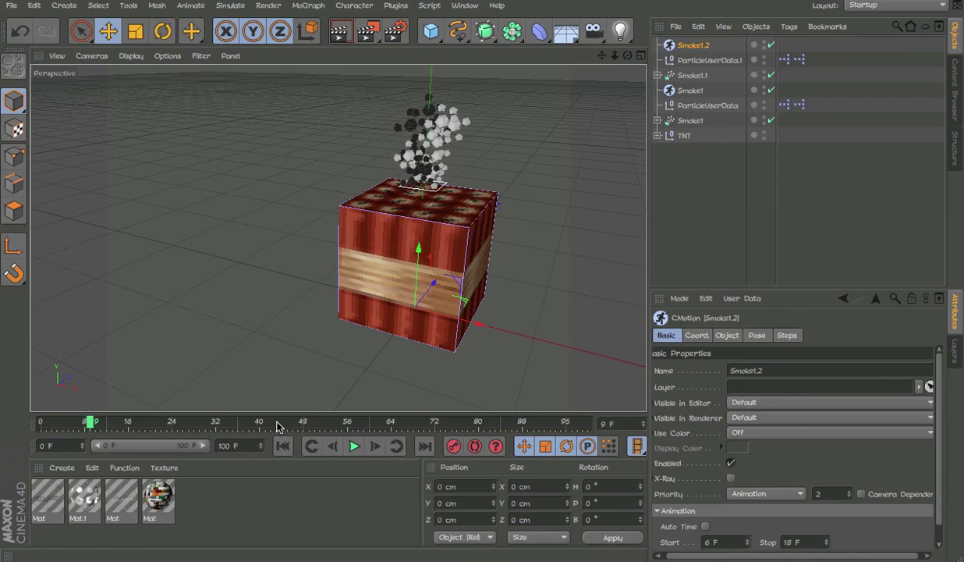
Play the animation from the start to check the timing of the two smoke bursts above the TNT block
left_click_drag(47, 425, 148, 435)
key("f")
key("f")
key("f")
key("f")
key("f")
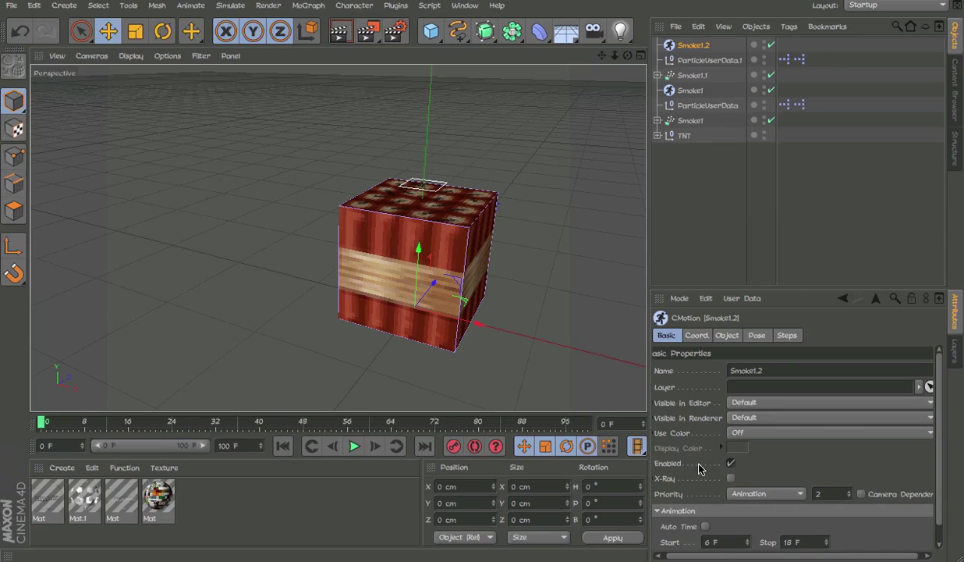
left_click(361, 446)
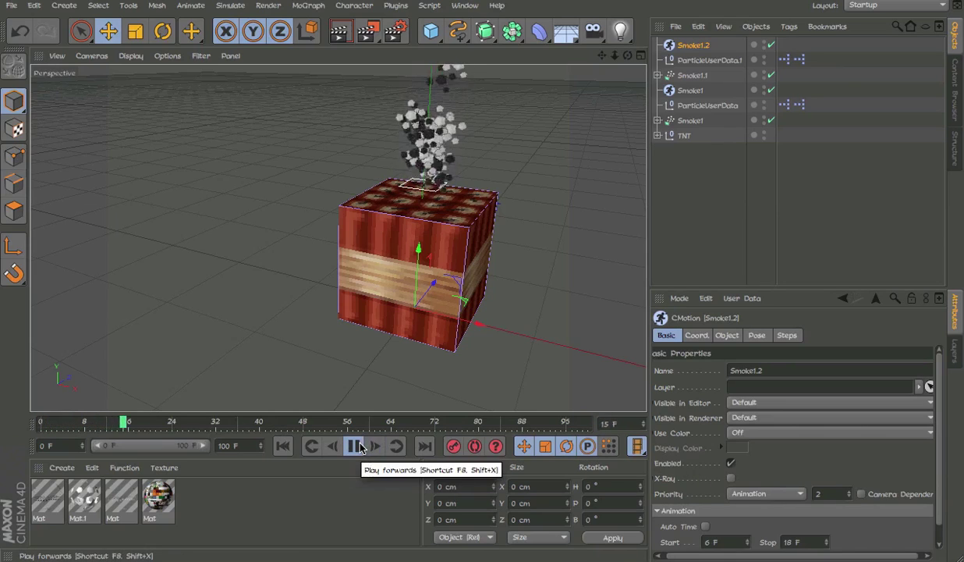
left_click_drag(475, 237, 502, 204, "alt")
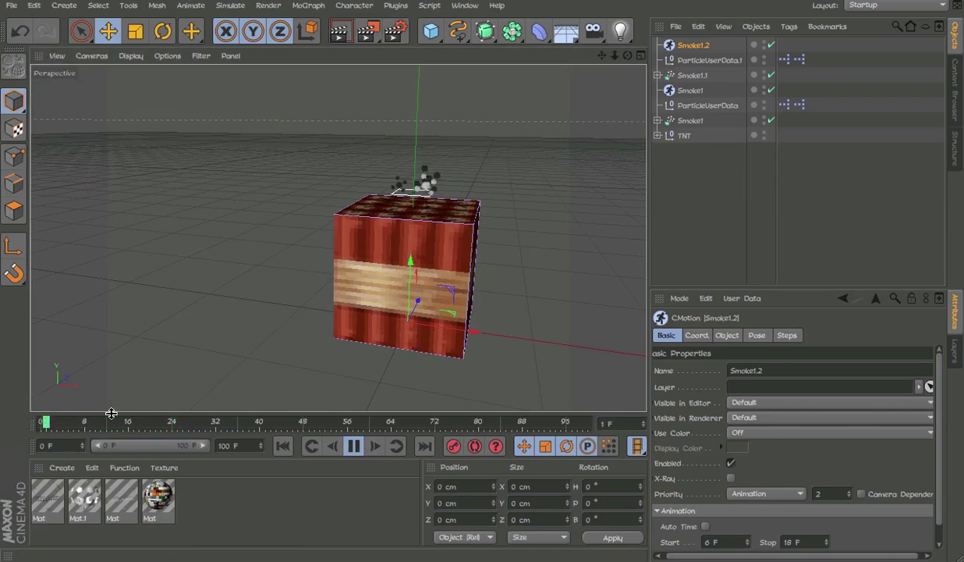
left_click(353, 445)
Change the Smoke1.1 emitter's type to Cone with a horizontal angle of 30°
left_click(706, 75)
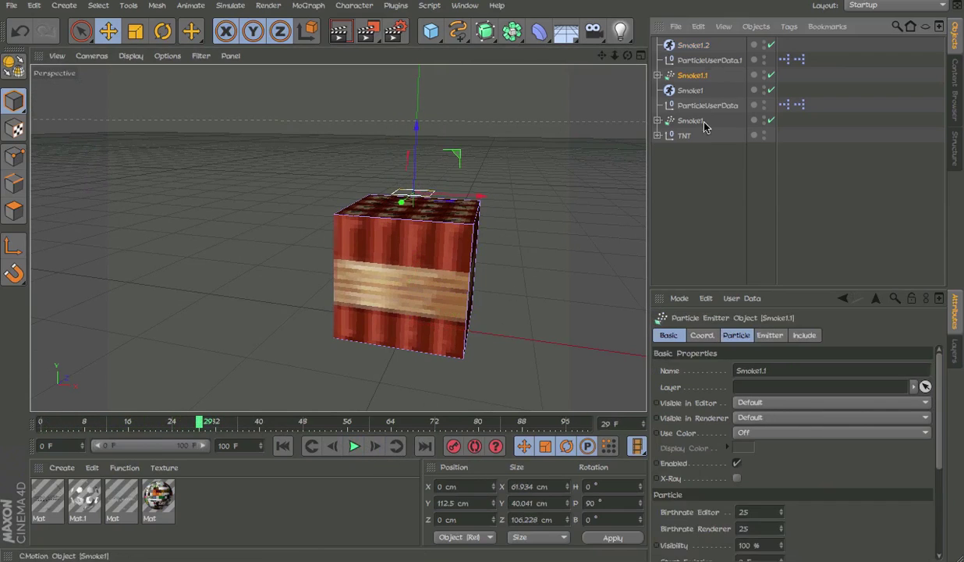
left_click(769, 334)
left_click(747, 370)
left_click(768, 399)
left_click(768, 416)
left_click_drag(768, 418, 768, 405)
Play the animation from frame 0 with nothing selected to examine the spread of the cone-shaped smoke
left_click_drag(299, 419, 5, 425)
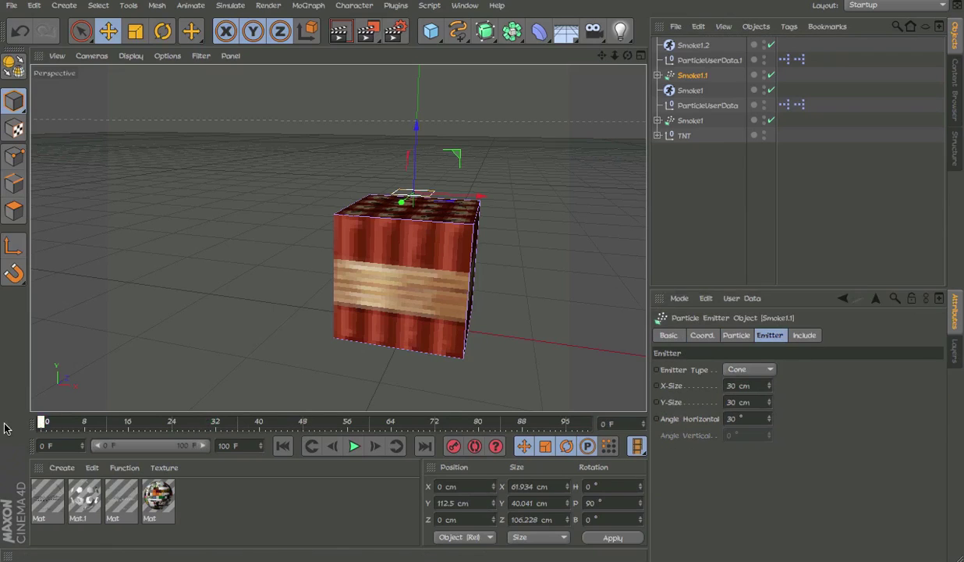
left_click(353, 446)
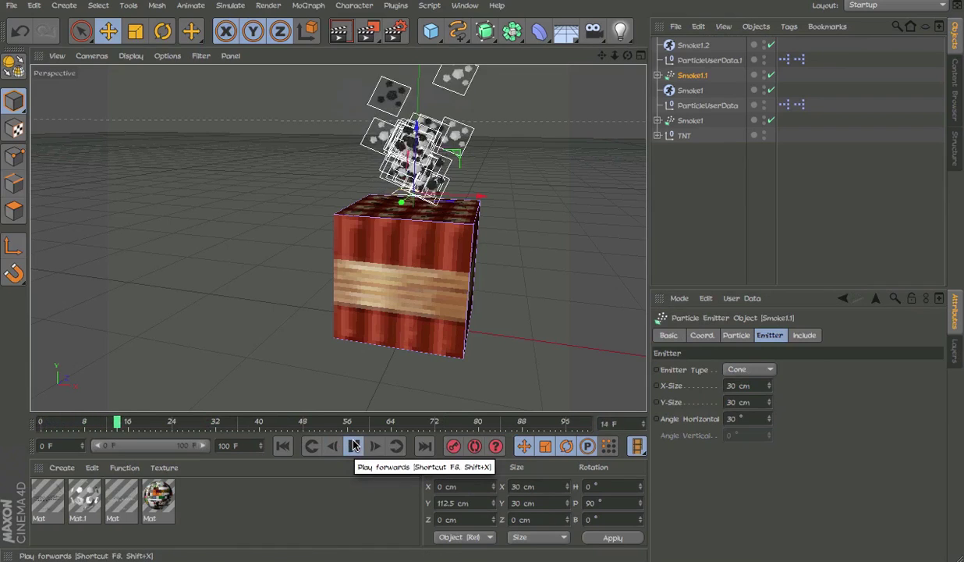
left_click(551, 217)
left_click(283, 446)
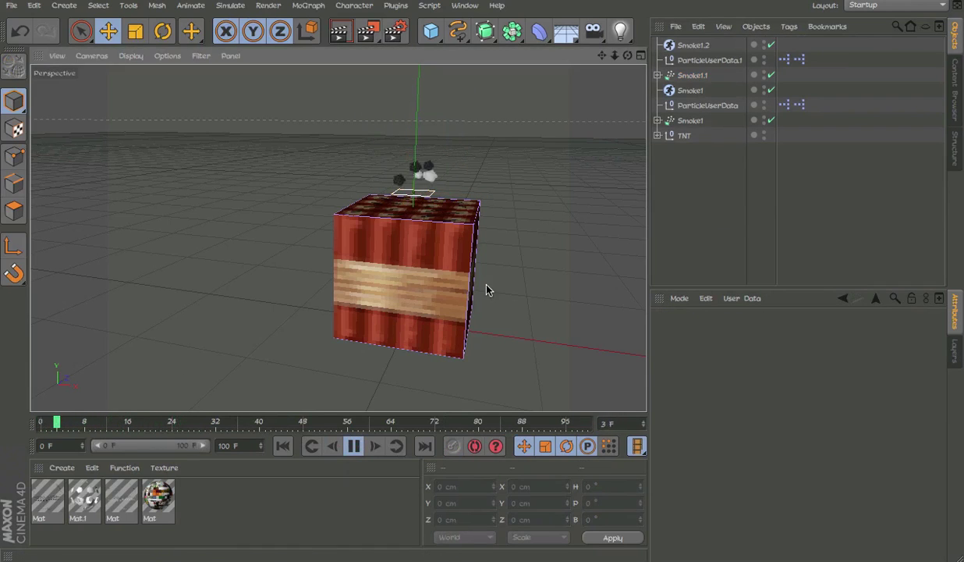
left_click_drag(430, 249, 478, 227, "alt")
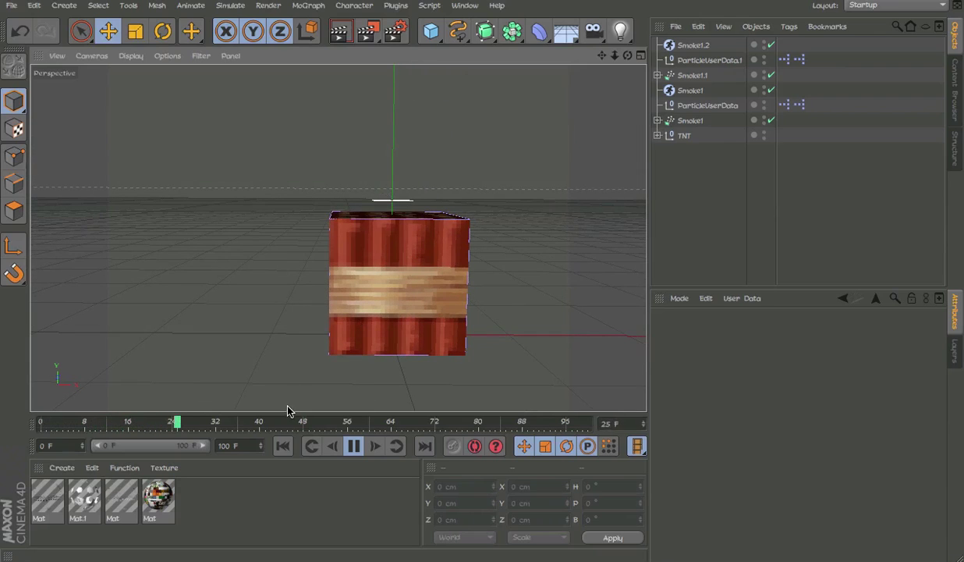
left_click_drag(146, 425, 41, 422)
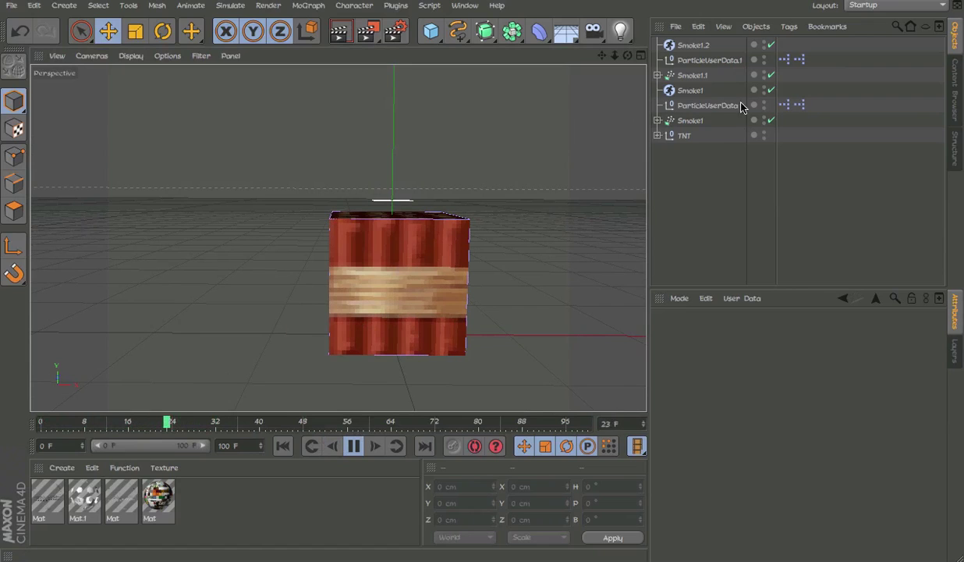
Stop the playback and change the Smoke1 emitter's type to Cone with a horizontal angle of 10°
left_click(689, 120)
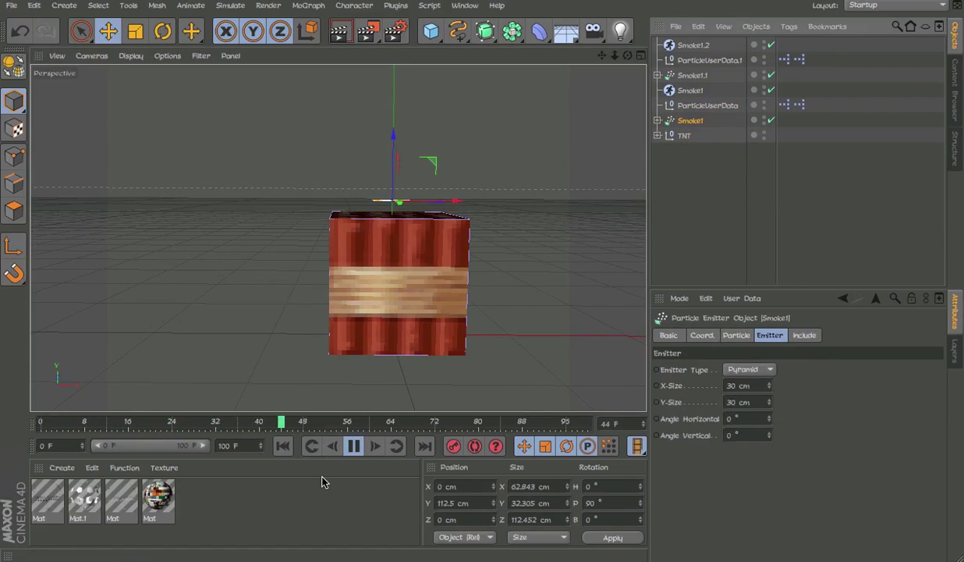
left_click(353, 445)
left_click(769, 372)
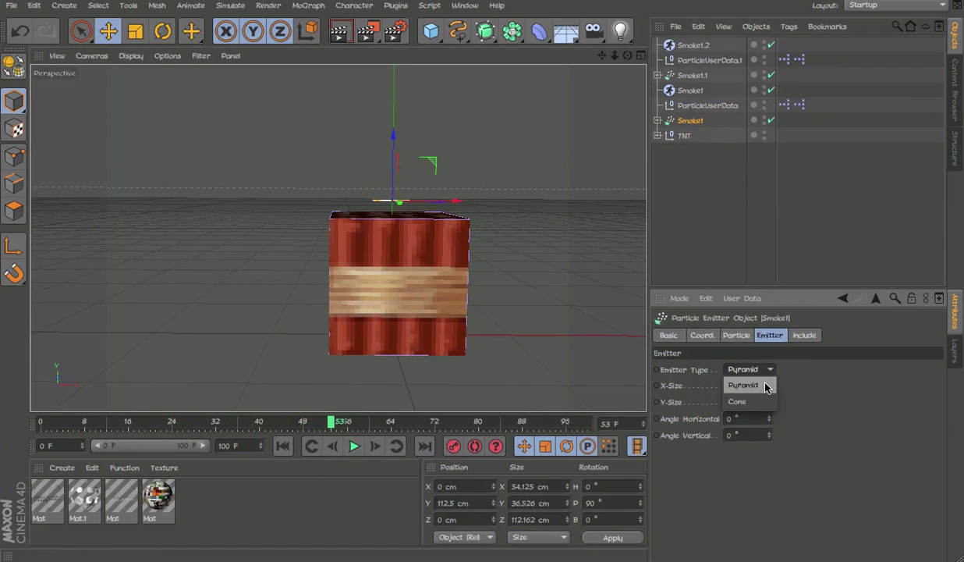
left_click(761, 401)
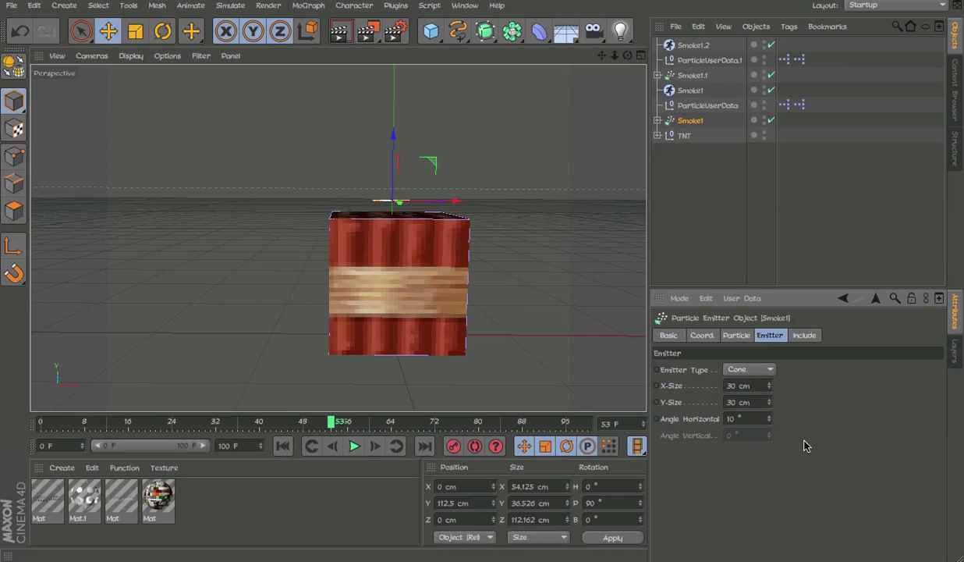
Replay the animation from the beginning to check both cone emitters together, and stop it
left_click(282, 446)
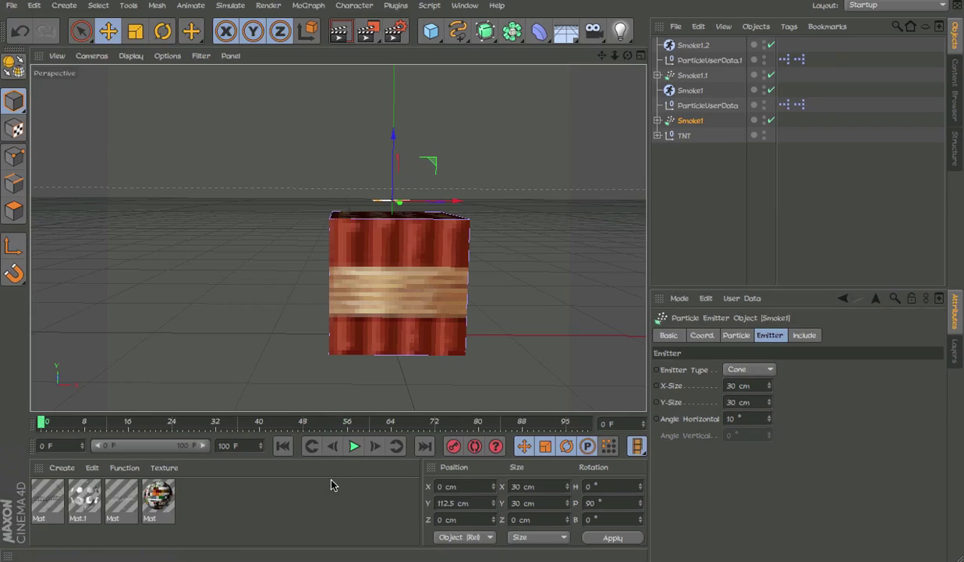
left_click(353, 445)
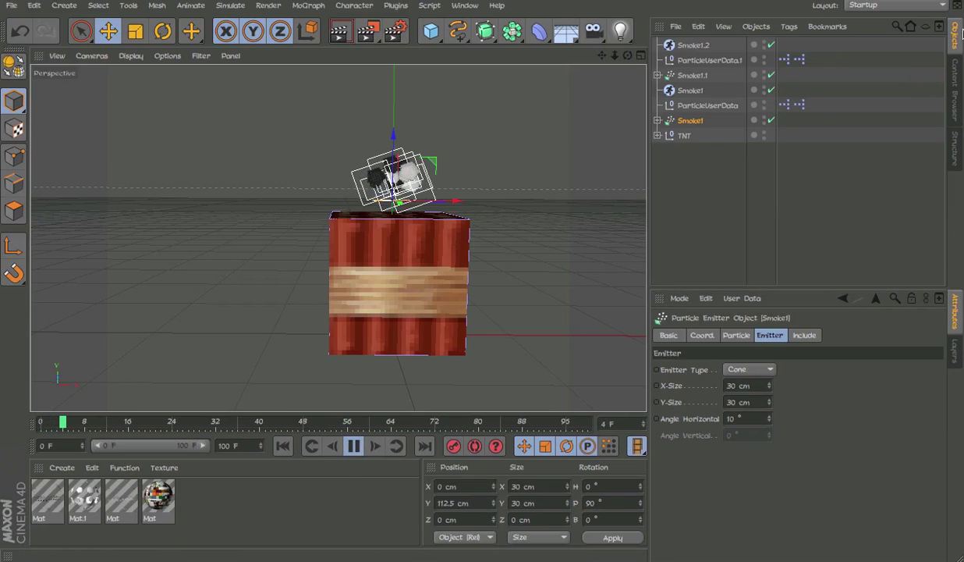
left_click(819, 209)
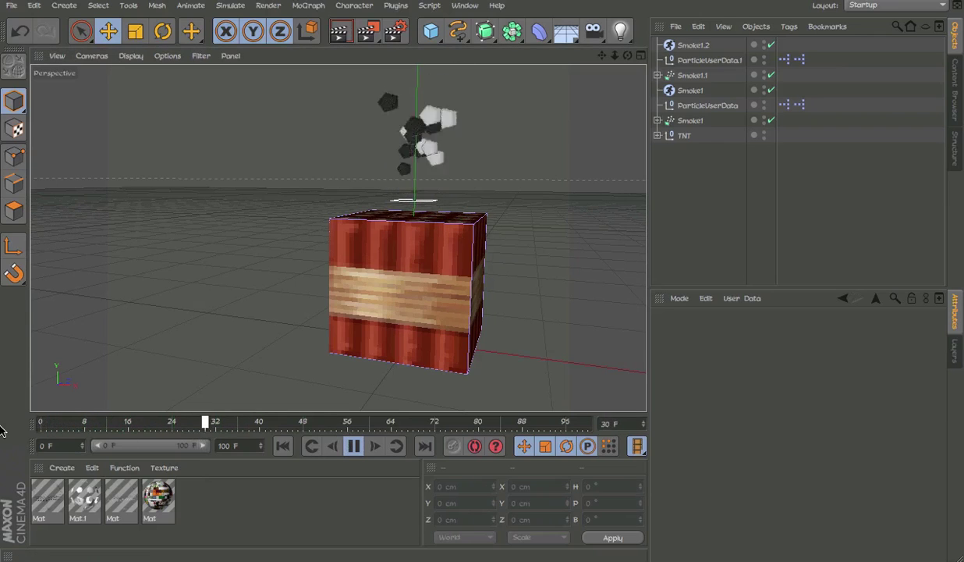
left_click(354, 445)
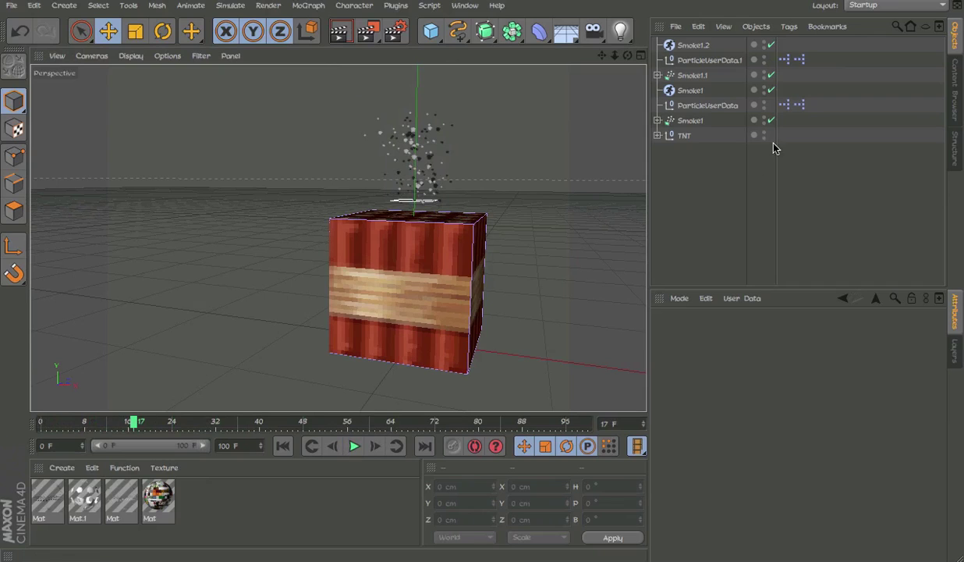
Duplicate Smoke1.2, ParticleUserData.1 and Smoke1.1 together, and show the copied CMotion object's object properties
left_click(691, 75)
left_click(690, 90)
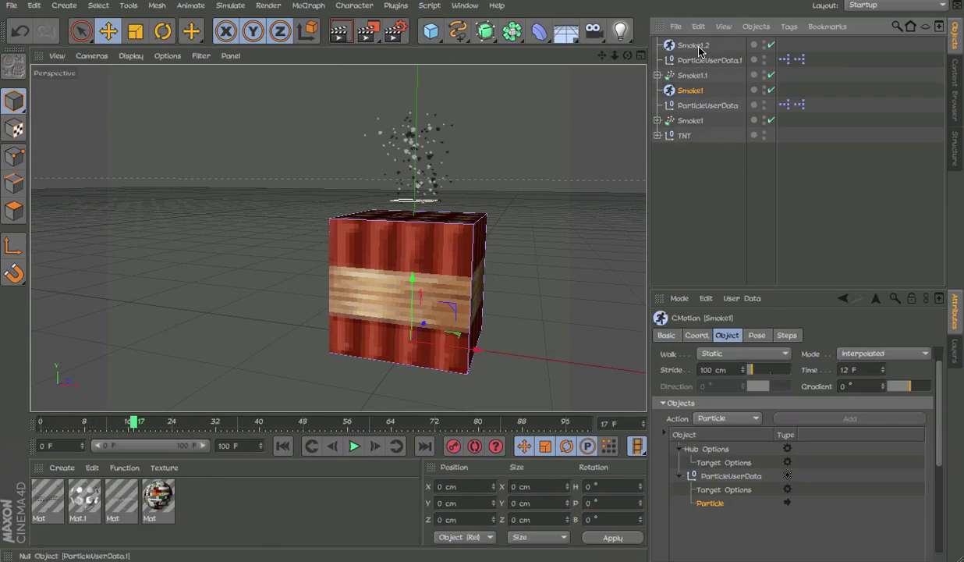
left_click(691, 76)
left_click(697, 47, "shift")
key("ctrl+c")
key("ctrl+v")
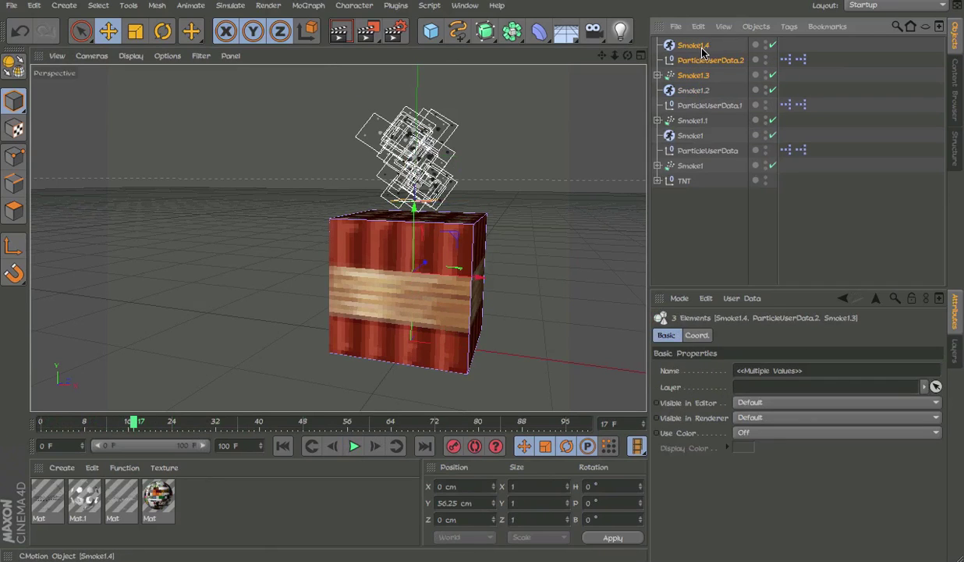
left_click(699, 47)
left_click(727, 335)
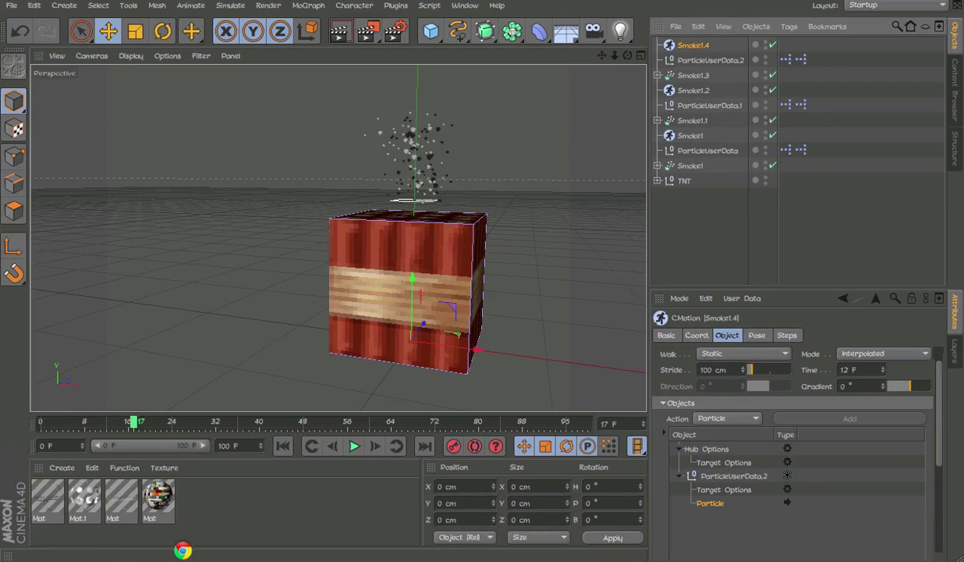
left_click(183, 522)
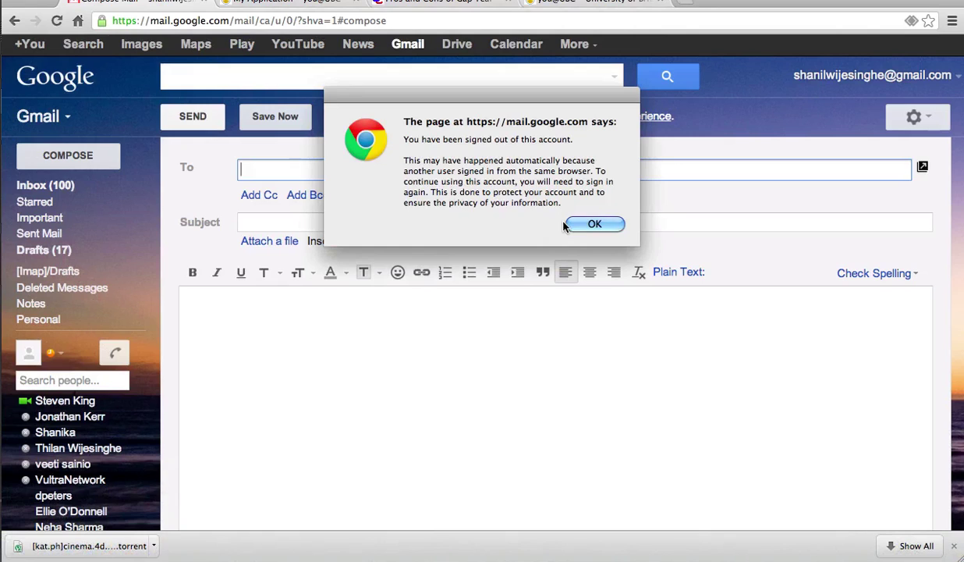
left_click(595, 224)
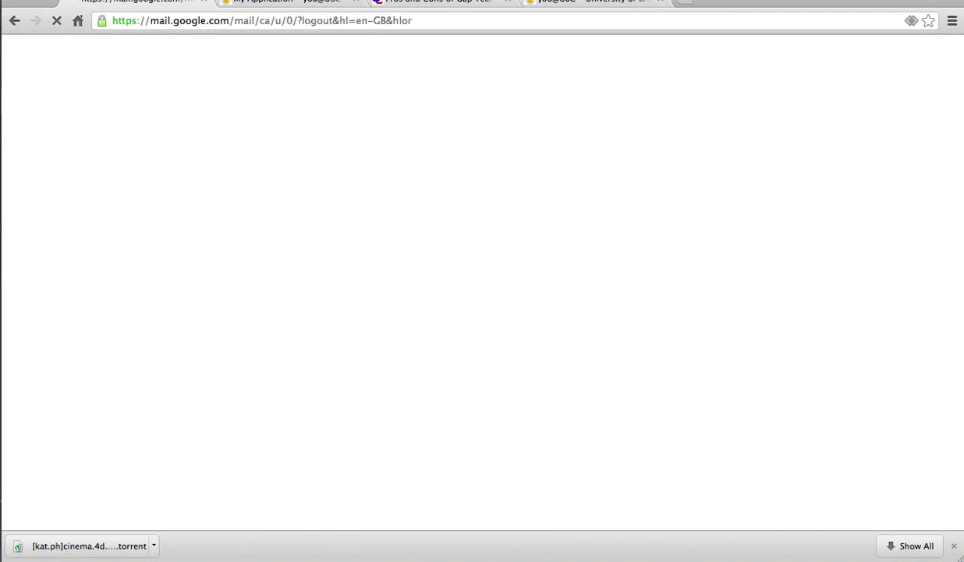
mouse_move(431, 551)
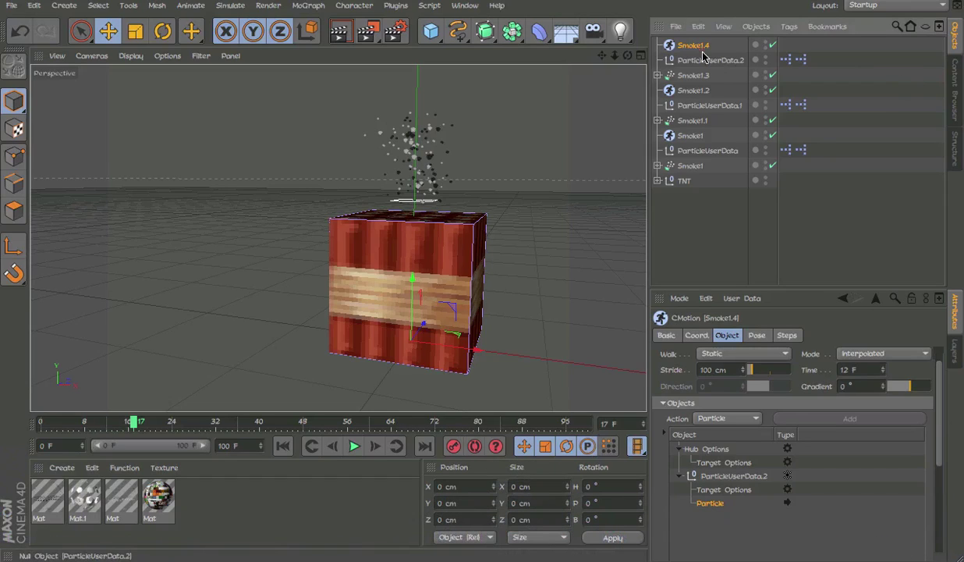
Try an animation range of 12 F to 20 F for the Smoke1.4 CMotion object, and undo the changes
left_click(695, 76)
left_click(701, 61)
left_click(698, 47)
left_click(666, 335)
left_click(754, 532)
left_click(753, 532)
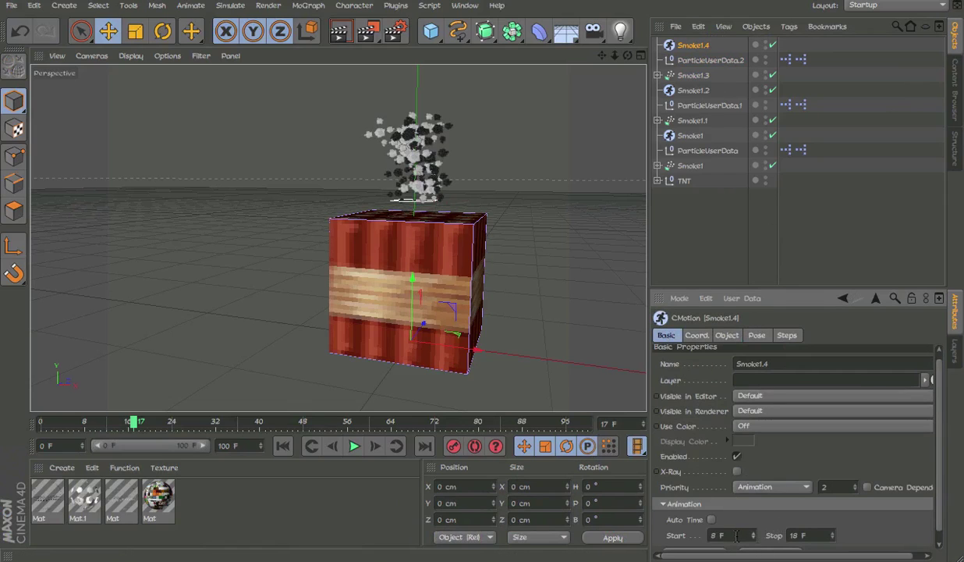
type("12")
double_click(794, 534)
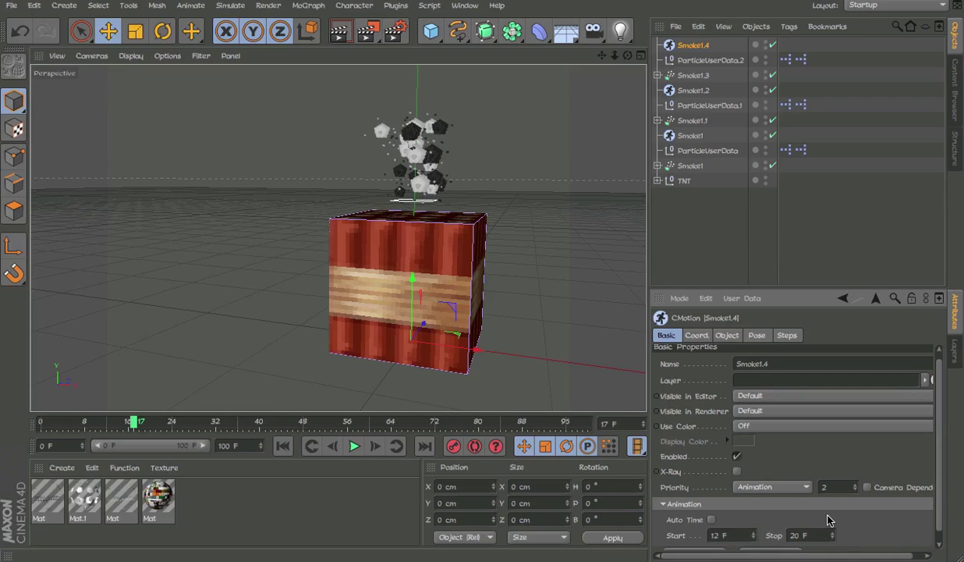
key("ctrl+z")
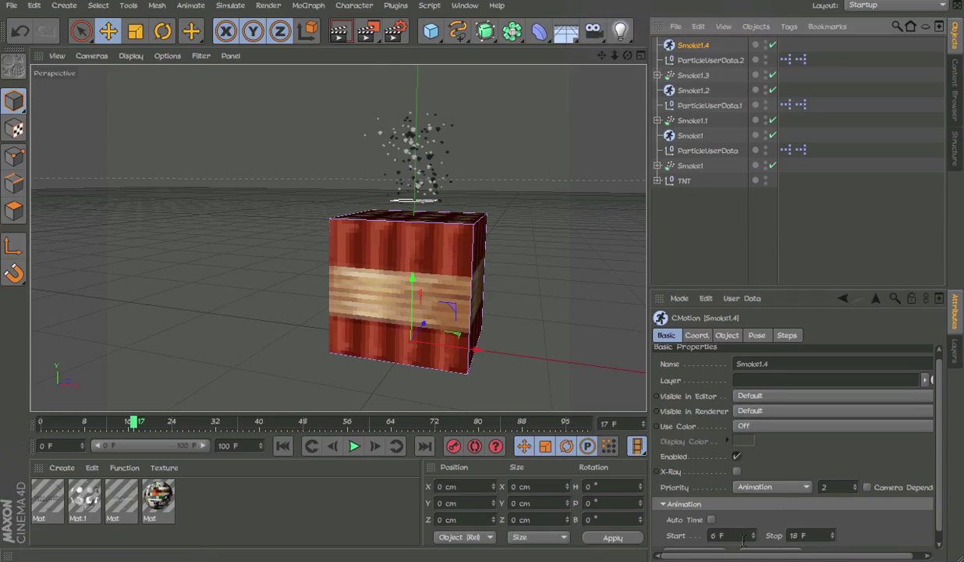
Set the Smoke1.4 CMotion object's animation start to 12 F and its stop to 24 F
double_click(743, 538)
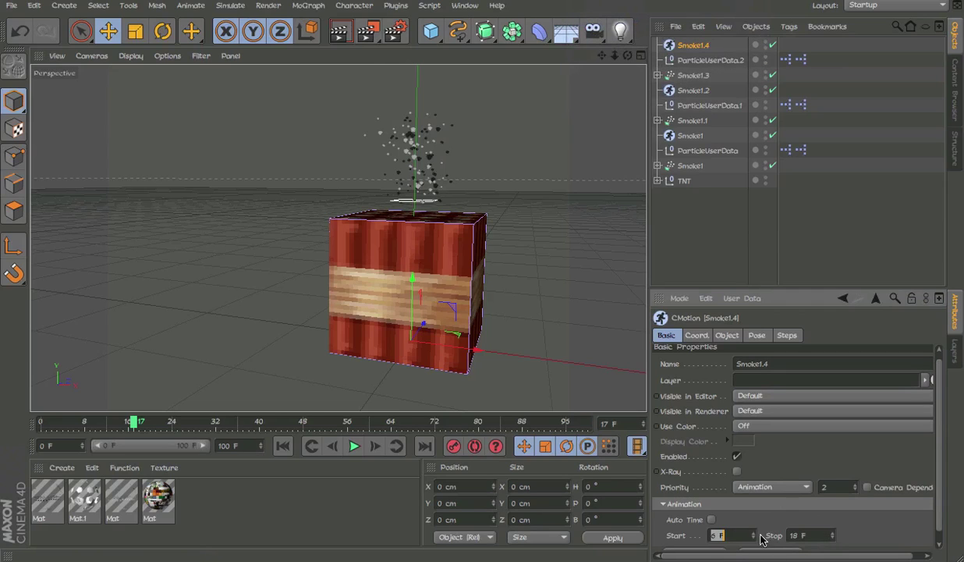
left_click(819, 535)
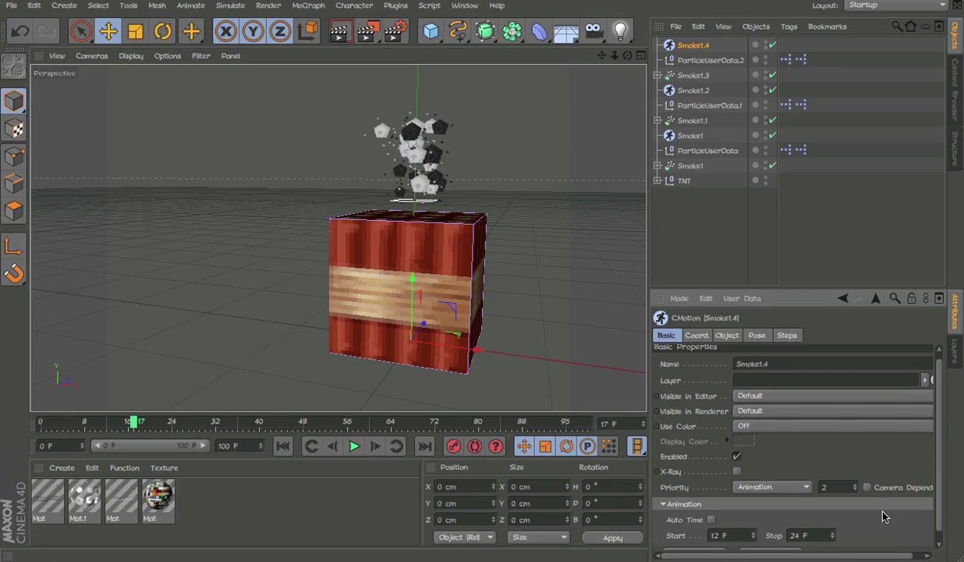
scroll(884, 515, "down", 1)
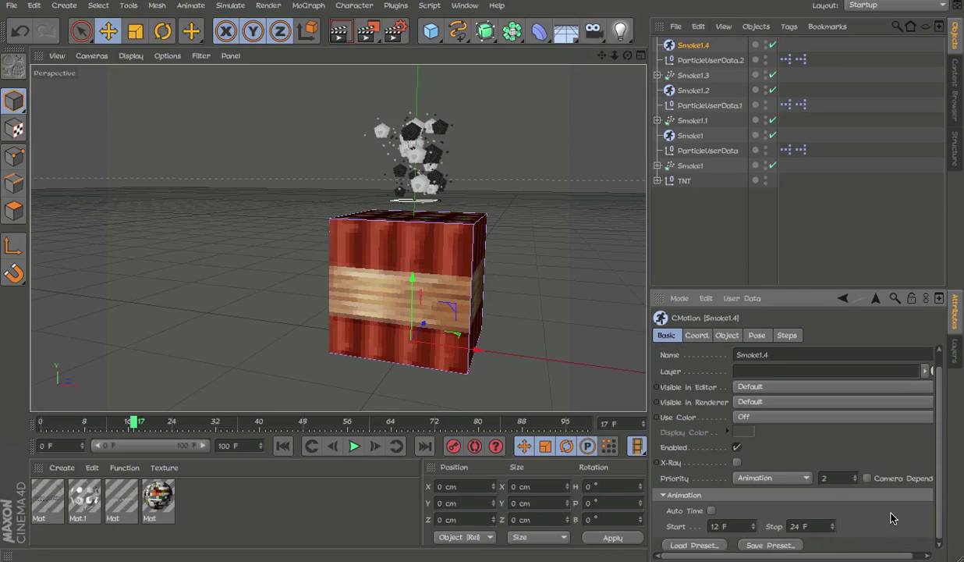
Set the Smoke1.3 cone emitter's horizontal angle to 49°
left_click(727, 335)
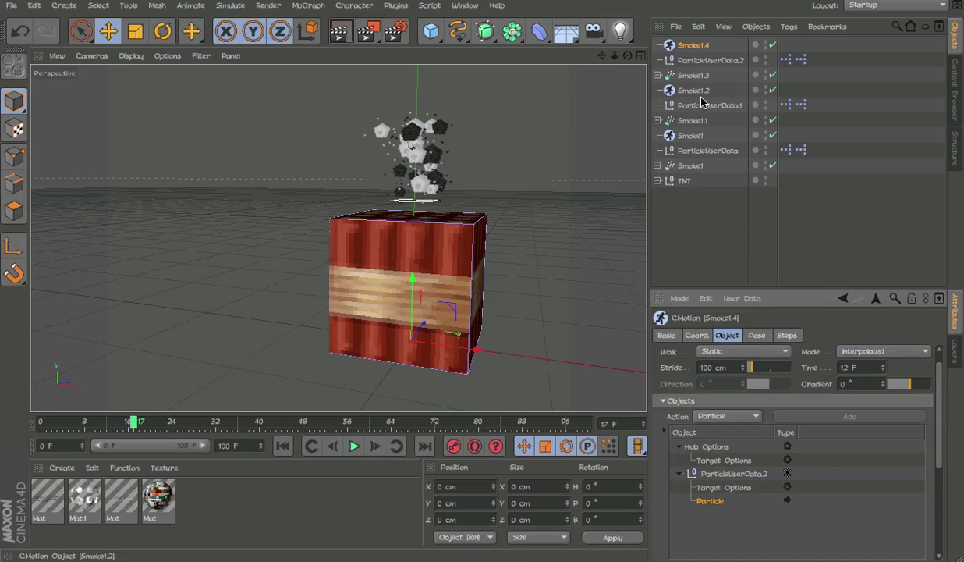
left_click(693, 75)
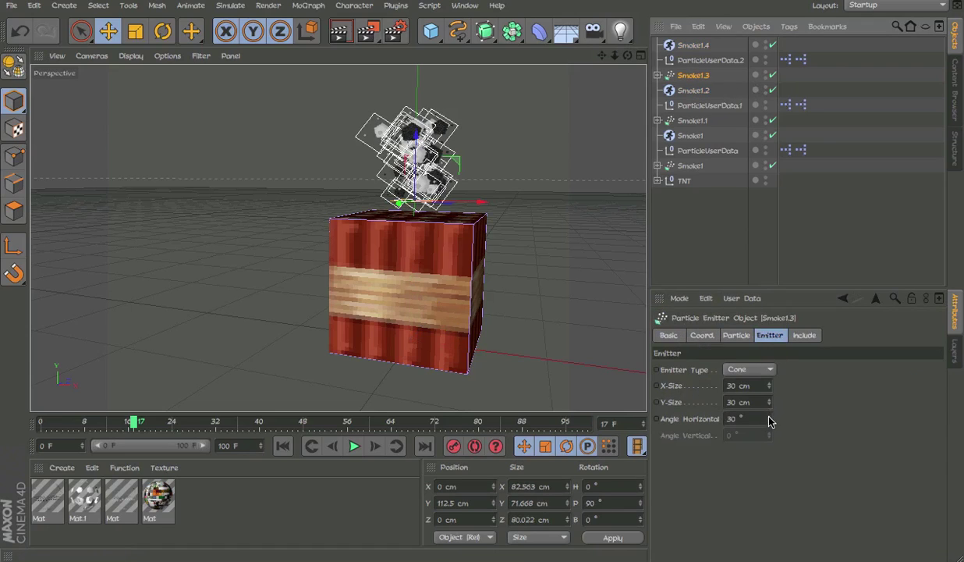
left_click_drag(768, 419, 782, 419)
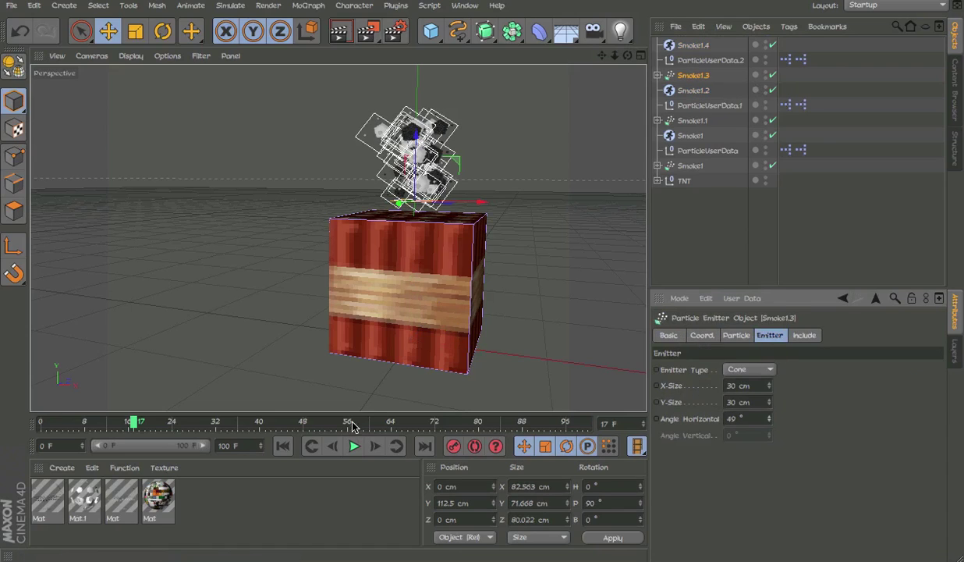
Replay the animation from the beginning to check the three emitters together, stop it, and go to frame 9
key("shift+f")
left_click(353, 445)
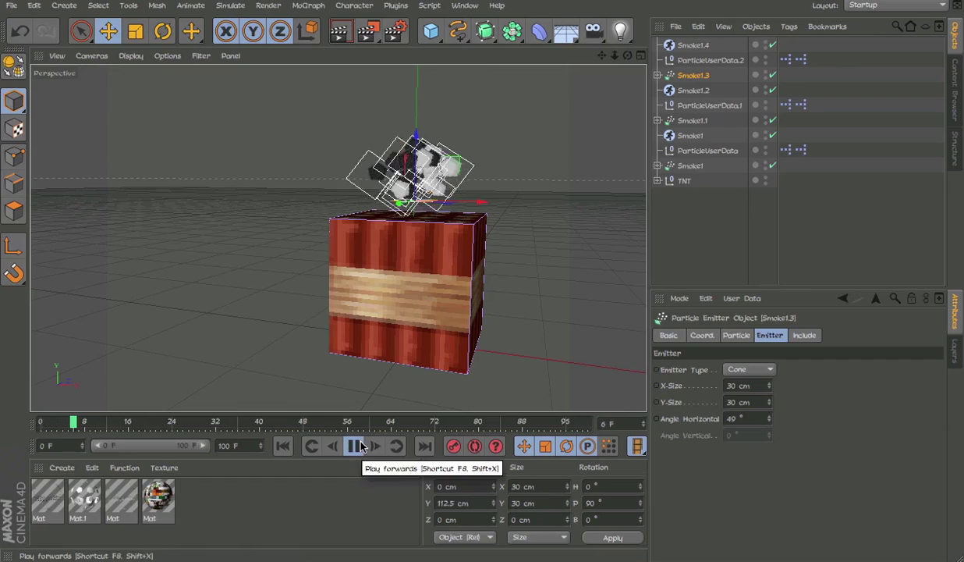
left_click(784, 236)
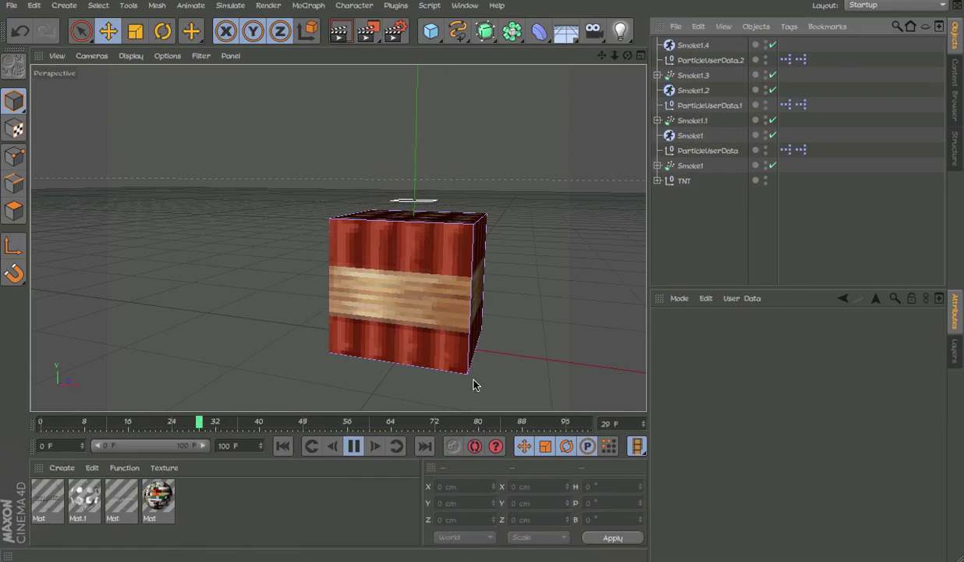
key("shift+f")
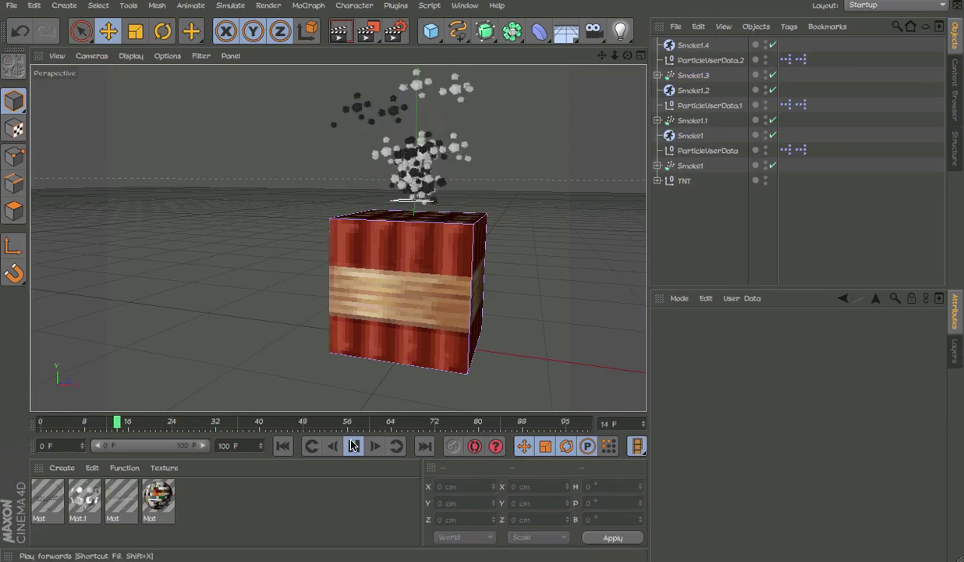
left_click(354, 446)
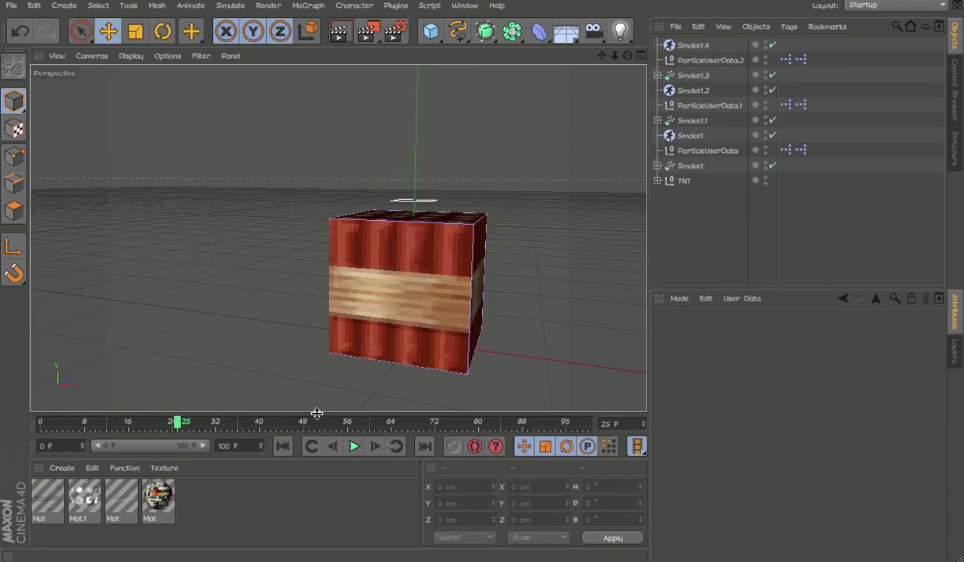
mouse_move(135, 430)
left_mouse_down()
mouse_move(80, 426)
mouse_move(130, 426)
left_mouse_up()
left_click(92, 425)
Set the Smoke1.3 emitter's particle speed variation and end scale variation to 100 %
left_click(693, 75)
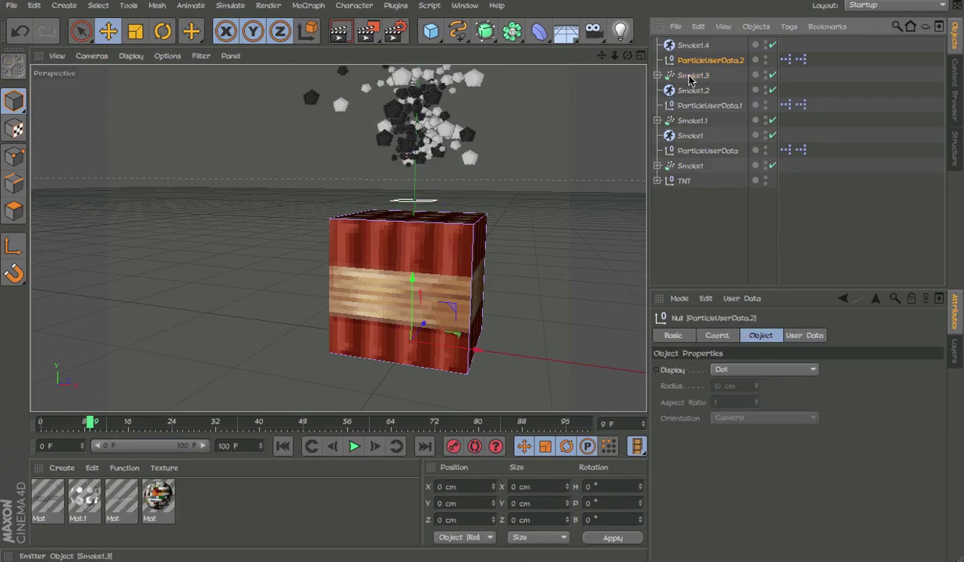
left_click(737, 335)
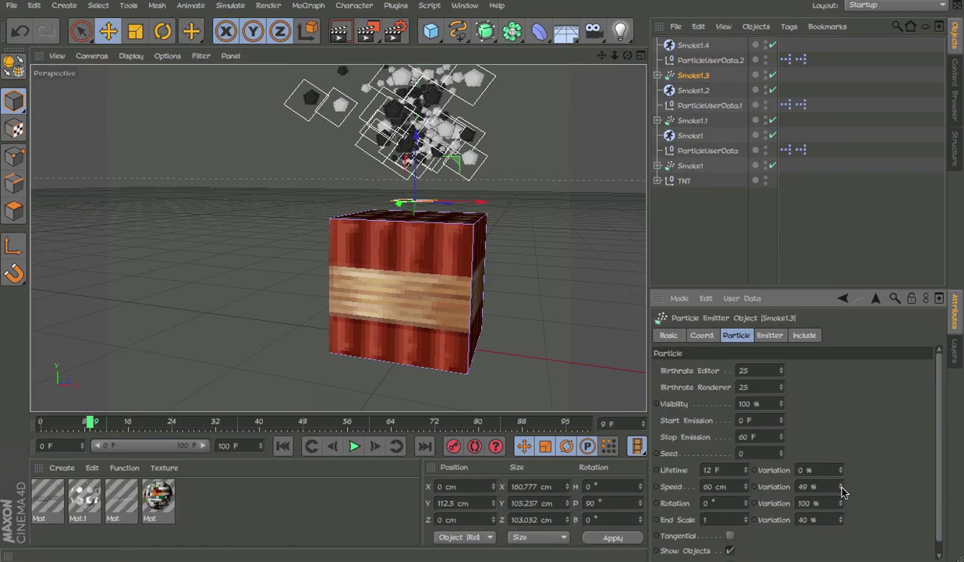
scroll(838, 529, "down", 1)
left_click_drag(840, 518, 842, 509)
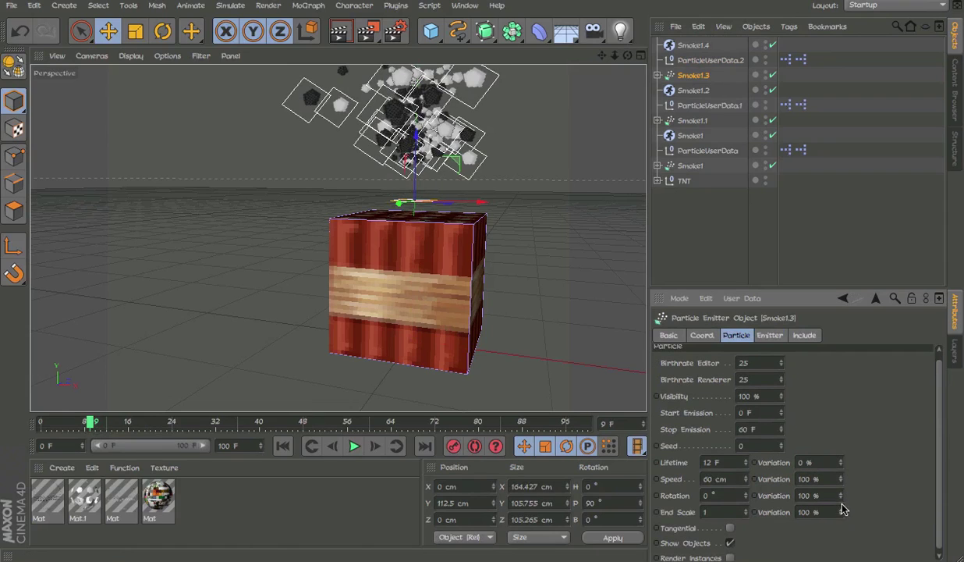
Set the Smoke1.1 emitter's speed variation to 34 % and adjust its end scale variation
left_click(706, 107)
left_click(696, 121)
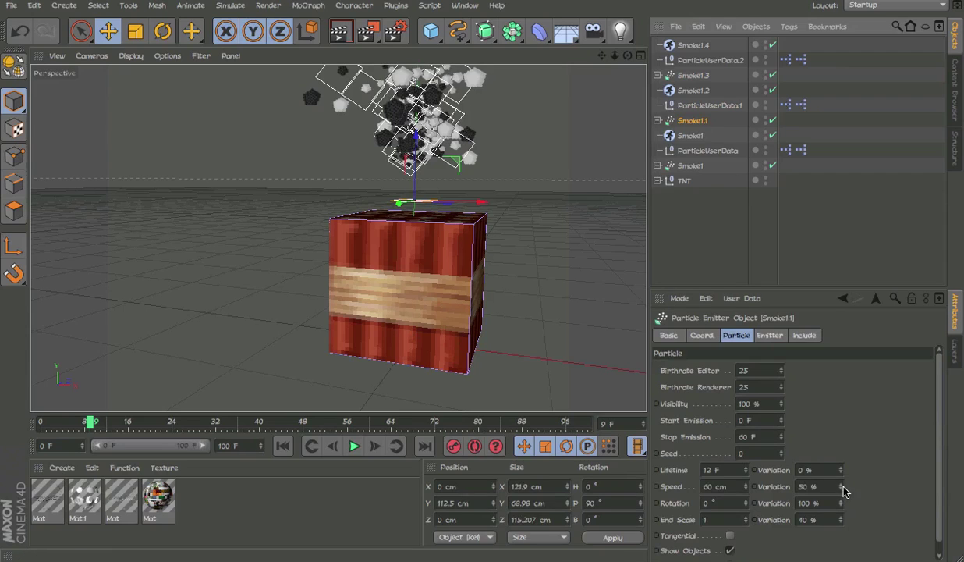
left_click_drag(841, 488, 838, 524)
scroll(848, 507, "down", 1)
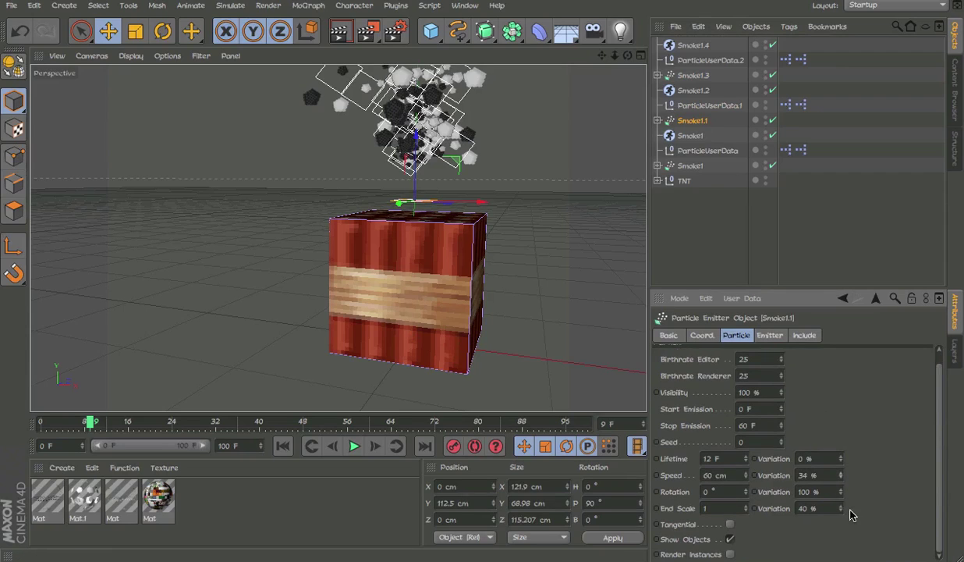
left_click_drag(842, 509, 824, 479)
Play the animation from frame 0 with nothing selected to check the new particle variations, and stop it
left_click(284, 446)
left_click(860, 123)
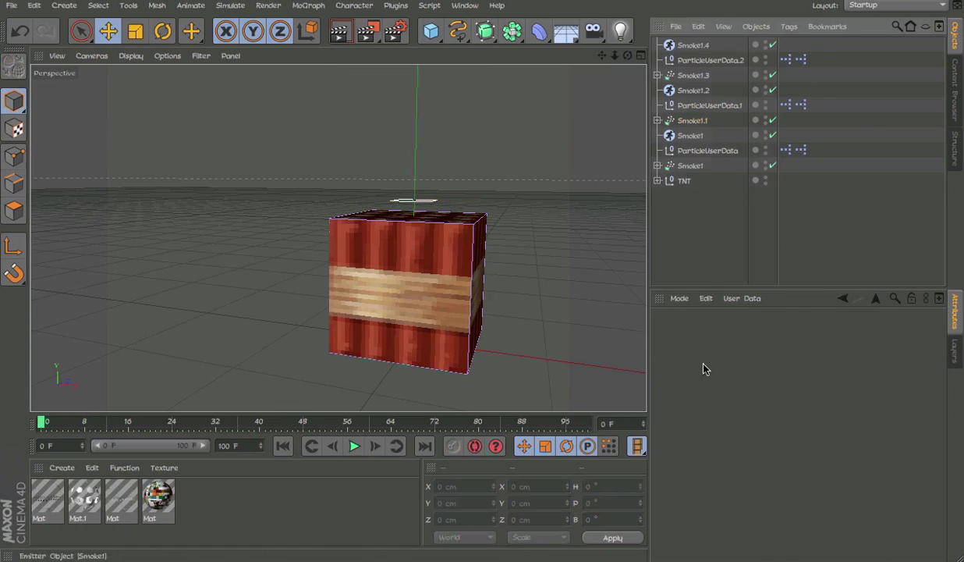
left_click(355, 449)
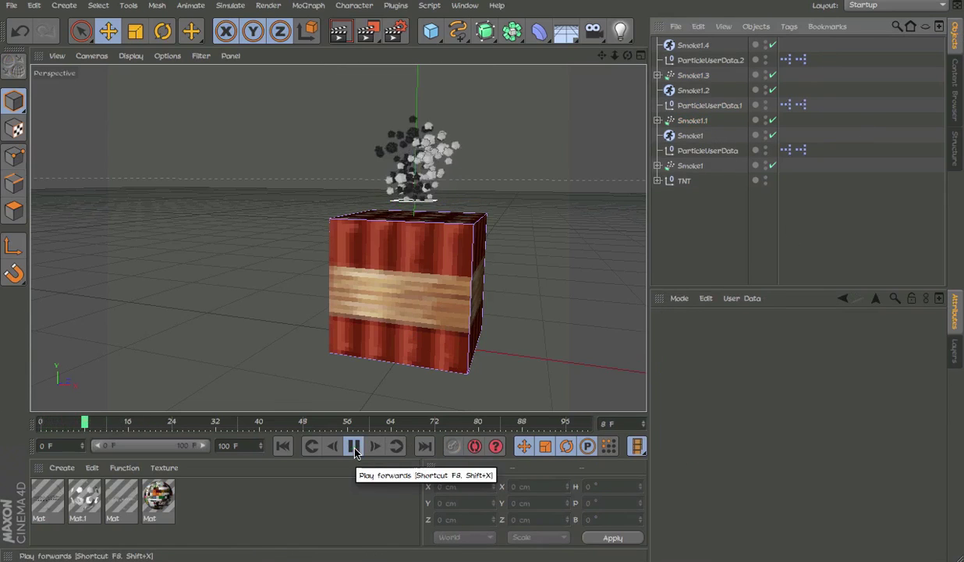
left_click(355, 450)
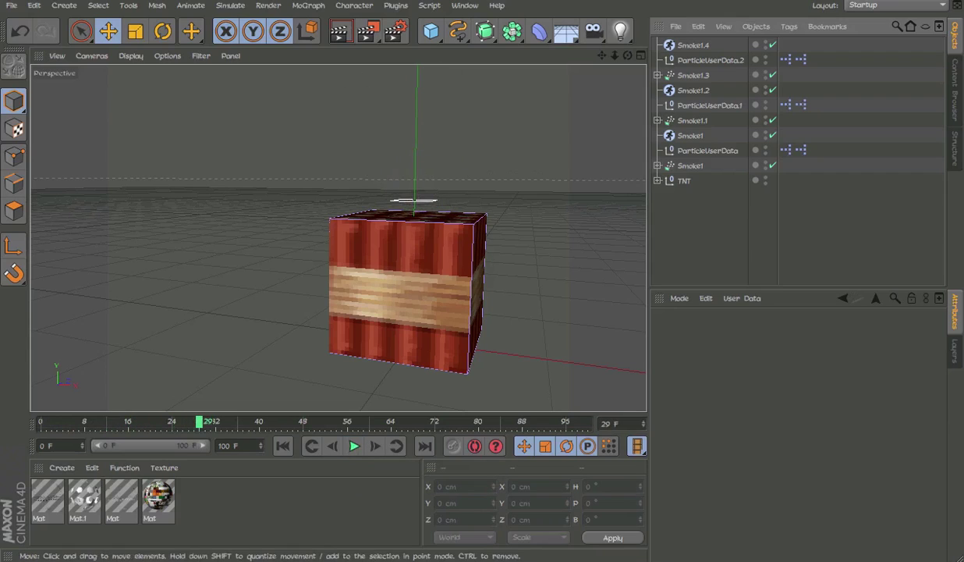
Duplicate Smoke1.4, ParticleUserData.2 and Smoke1.3 together, and select the copied CMotion object
left_click(698, 61)
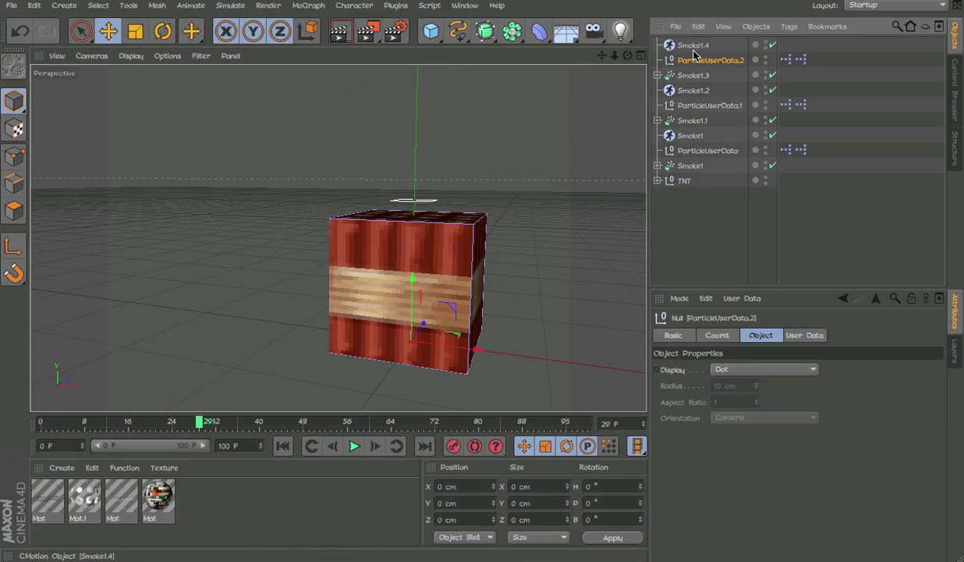
left_click(692, 46)
left_click(693, 75)
left_click(693, 48)
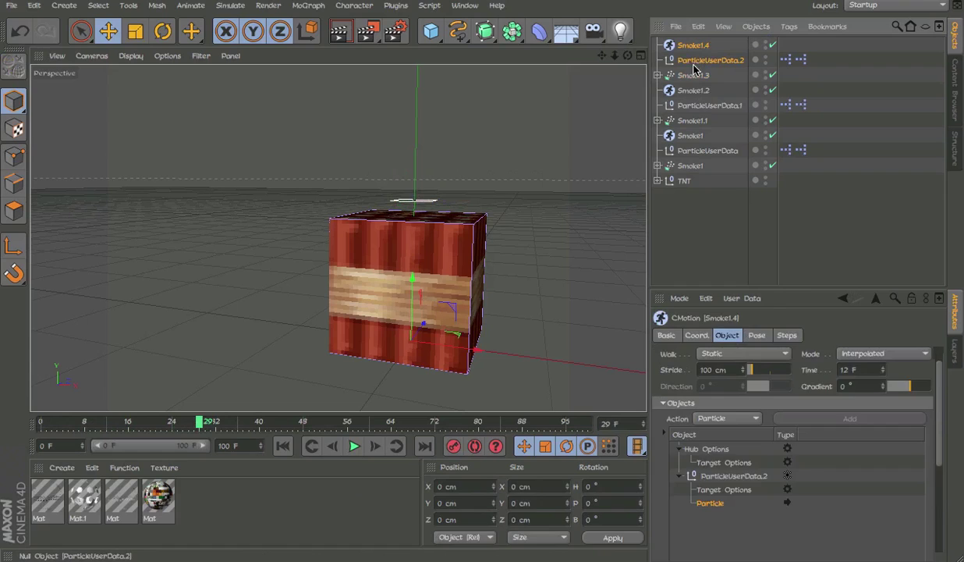
left_click(692, 75, "shift")
key("ctrl+c")
key("ctrl+v")
left_click(690, 45)
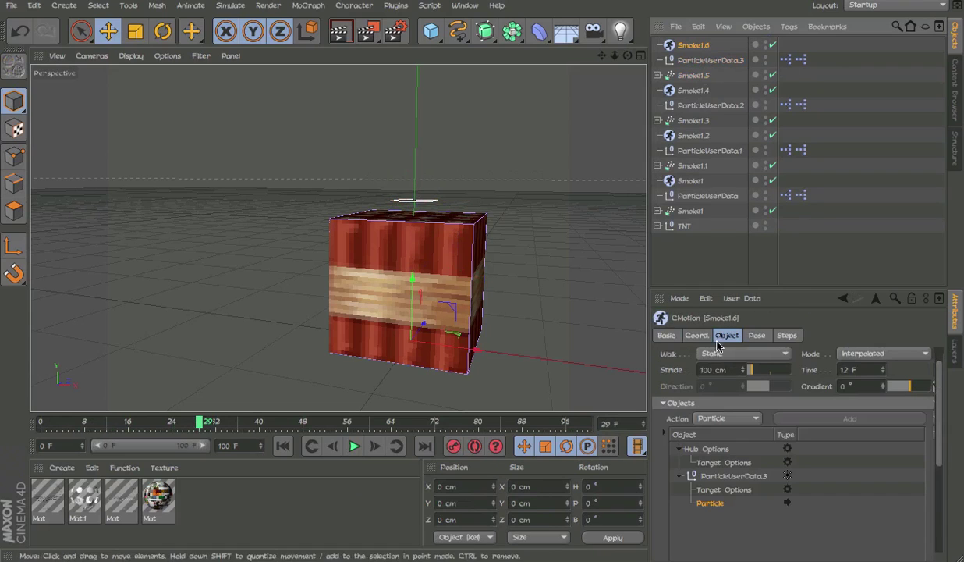
Set the Smoke1.6 CMotion object's animation start to 18 F and its stop to 30 F
left_click(706, 60)
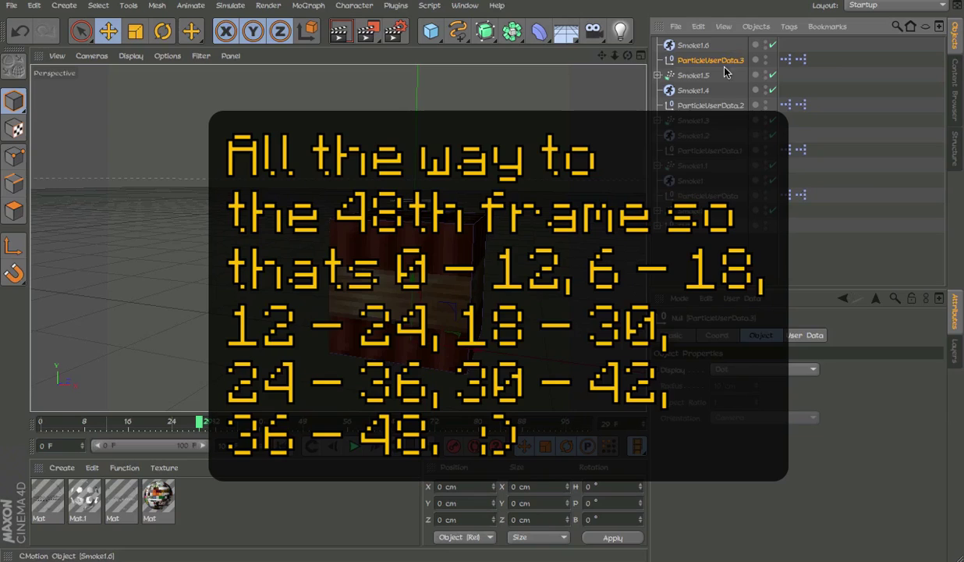
left_click(694, 46)
left_click(668, 335)
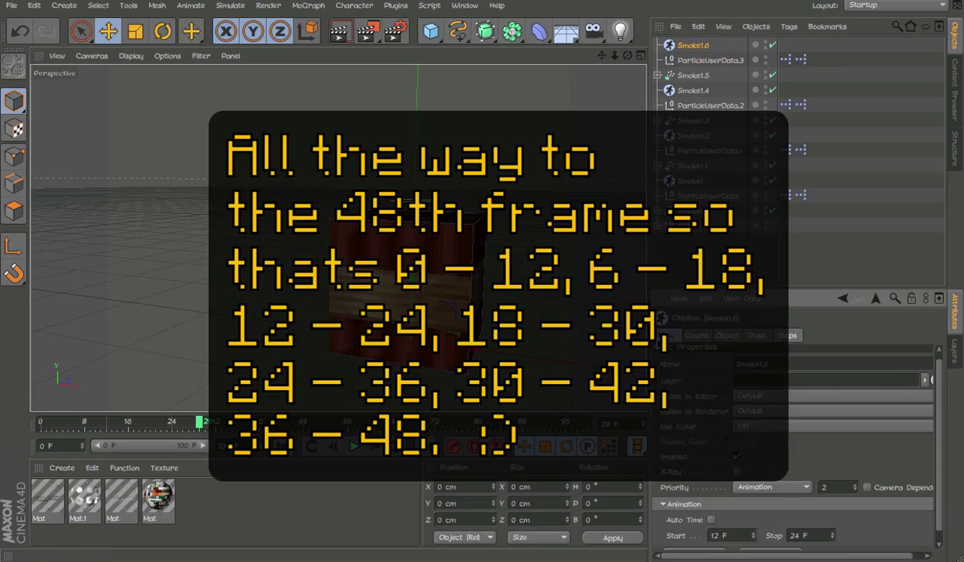
left_click_drag(791, 542, 827, 543)
type("24")
Paste another copy of the smoke set and give the Smoke1.8 CMotion object an animation range of 24 F to 36 F
key("ctrl+v")
left_click(694, 45)
left_click_drag(709, 542, 749, 542)
type("24")
left_click_drag(790, 542, 907, 541)
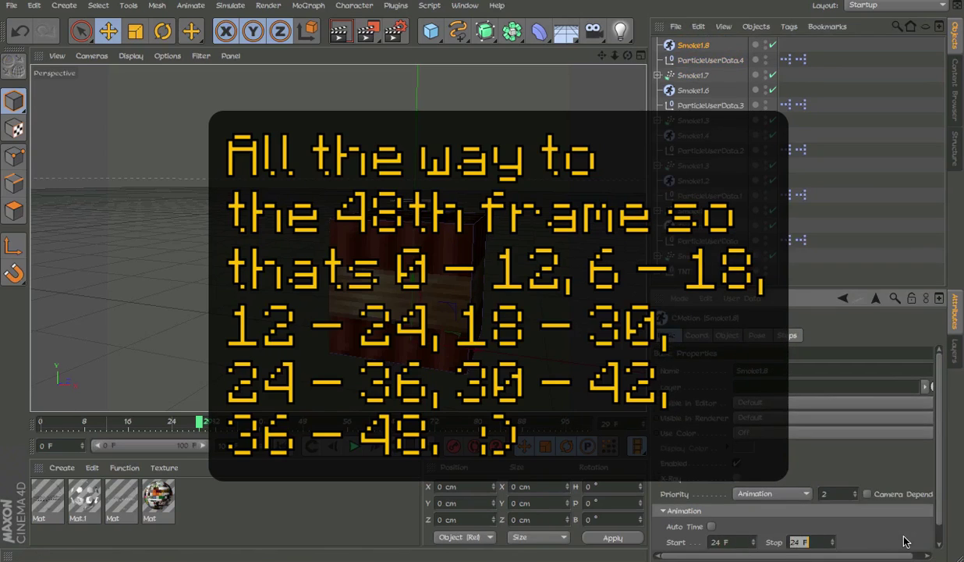
type("30")
Duplicate the smoke set again and give the Smoke1.10 CMotion object an animation range of 30 F to 42 F
left_click(694, 76, "shift")
key("ctrl+c")
key("ctrl+v")
left_click(693, 45)
type("3")
left_click_drag(709, 541, 850, 541)
left_click(697, 134)
left_click(708, 178)
type("24")
left_click(694, 90)
type("36")
Duplicate the smoke set once more and give the Smoke1.12 CMotion object an animation range of 36 F to 48 F
left_click(694, 45)
left_click(693, 75, "shift")
key("ctrl+c")
key("ctrl+v")
left_click(695, 45)
double_click(804, 541)
type("36")
key("Return")
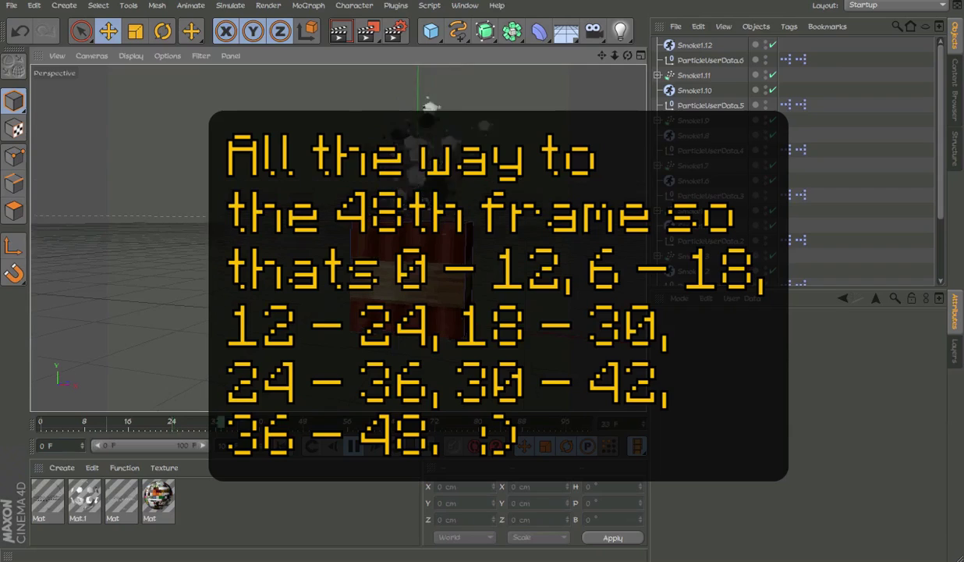
Rename Smoke1.3 as Smoke3 and ParticleUserData.2 as ParticleUserData3
scroll(728, 158, "down", 3)
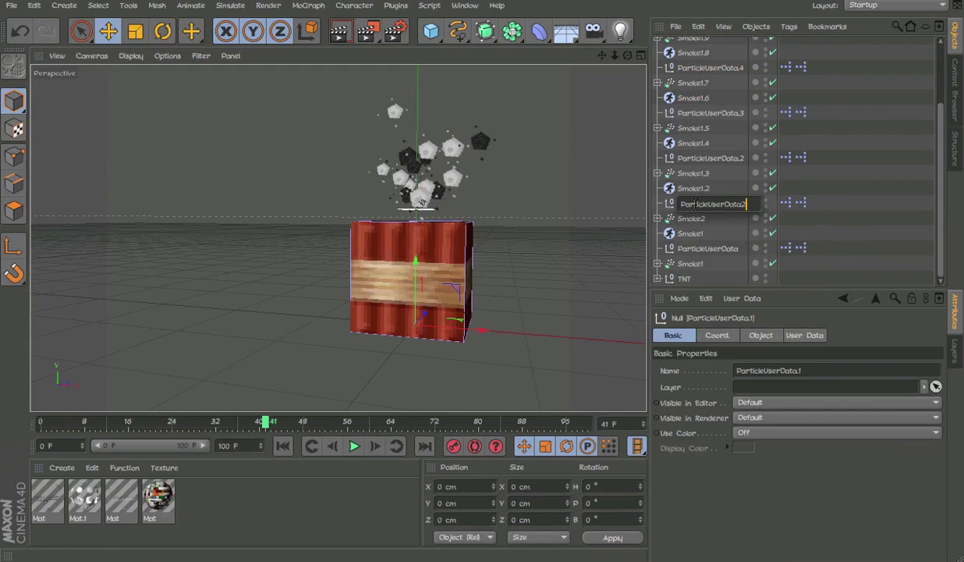
double_click(695, 173)
key("BackSpace")
key("BackSpace")
key("BackSpace")
type("3")
key("Up")
key("BackSpace")
key("BackSpace")
type("3")
key("Up")
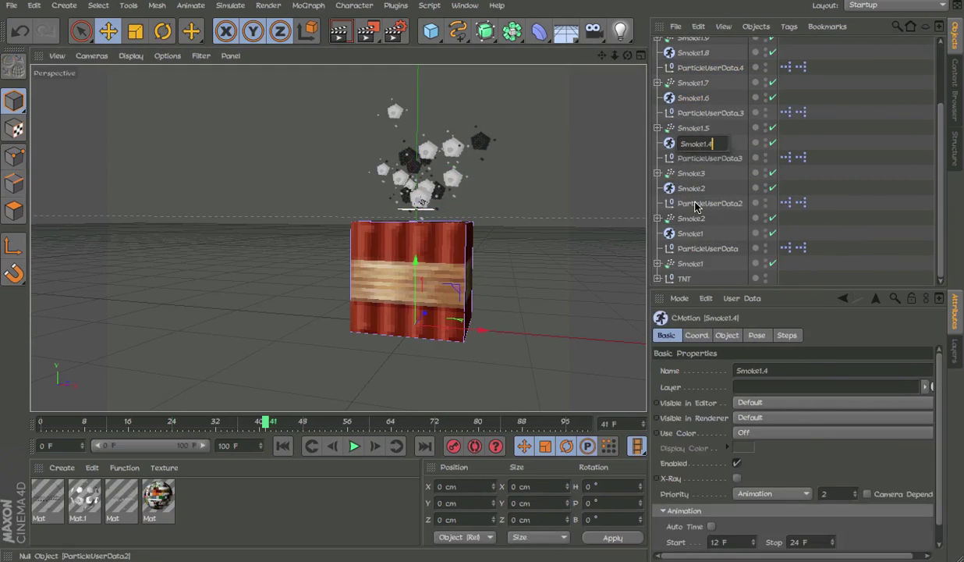
Rename the remaining CMotion, user data and emitter objects above them by set number, from Smoke3 up to Smoke7 and ParticleUserData7
key("Up")
key("Up")
key("Up")
key("Up")
key("Up")
type("5")
key("Up")
key("Up")
key("Up")
type("6")
key("Up")
type("7")
key("Up")
key("Up")
key("Up")
type("7")
left_click(644, 87)
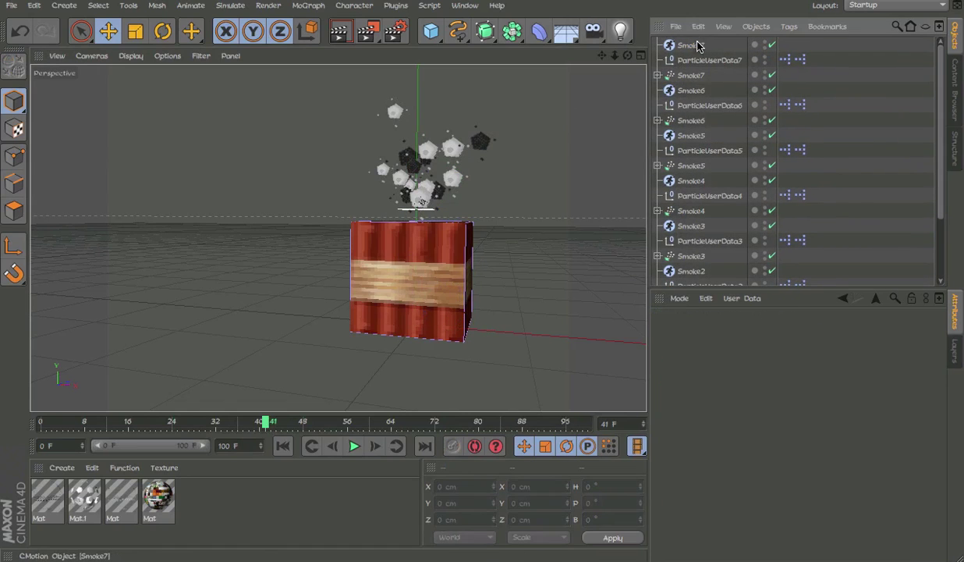
Group the CMotion objects Smoke1 to Smoke7 under a new null
left_click(695, 47)
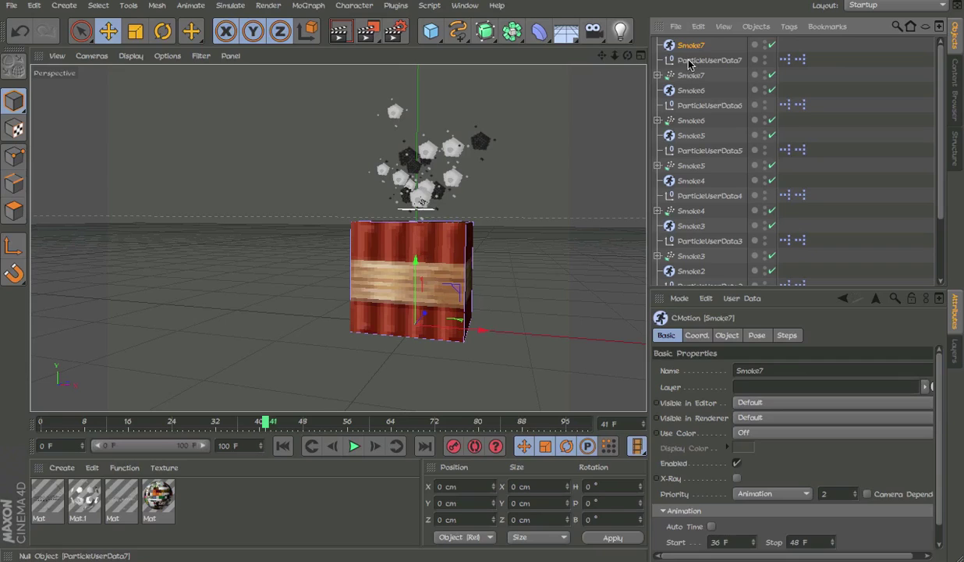
left_click(690, 60)
left_click(691, 45)
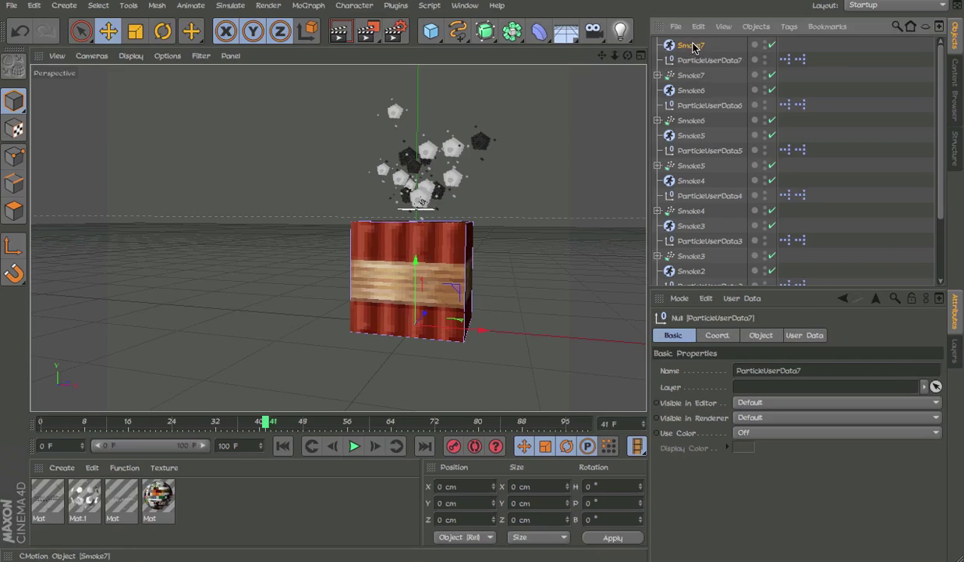
left_click(691, 90, "ctrl")
left_click(691, 135, "ctrl")
scroll(708, 164, "down", 1)
scroll(706, 163, "down", 2)
left_click(675, 114, "ctrl")
left_click(686, 219, "ctrl")
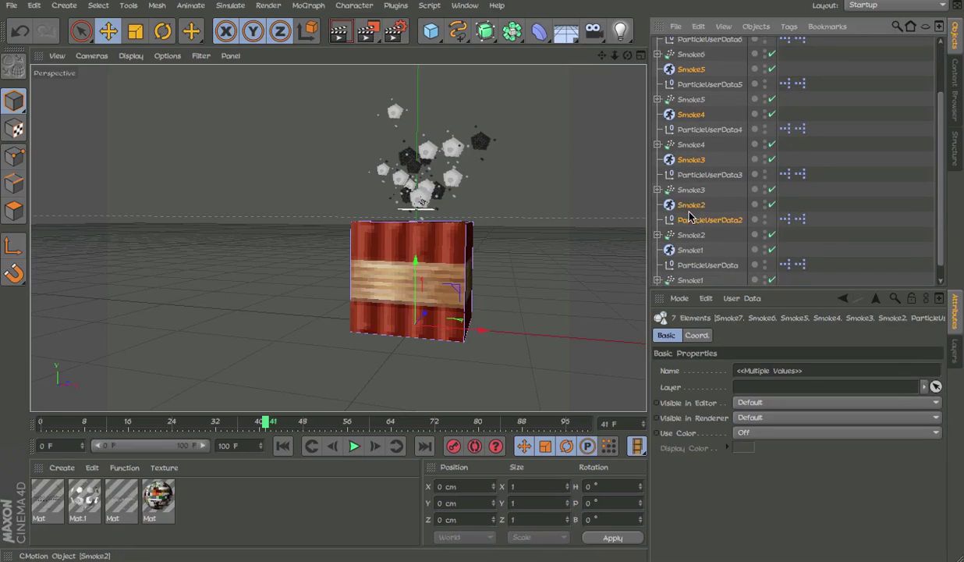
left_click(689, 223, "ctrl")
left_click(690, 206, "ctrl")
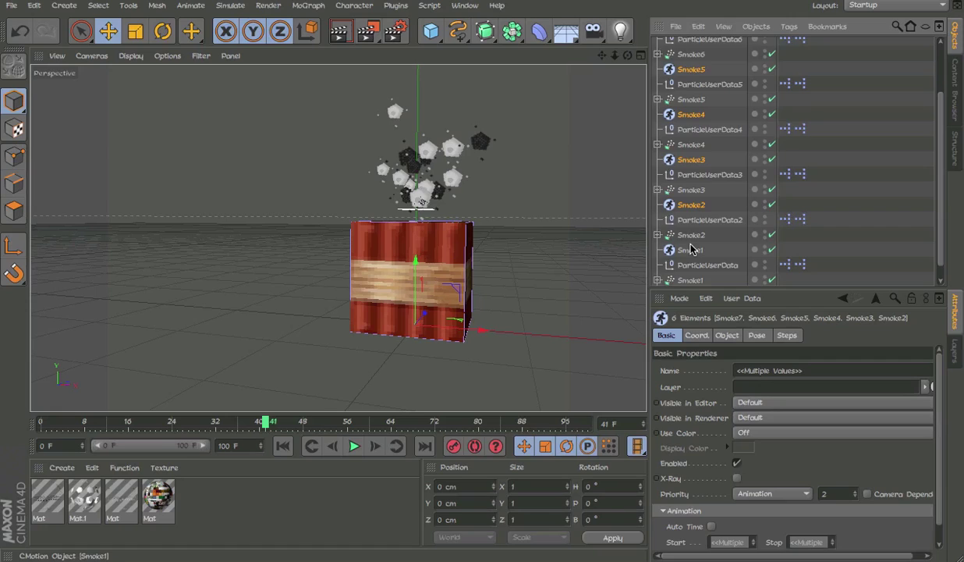
key("alt+g")
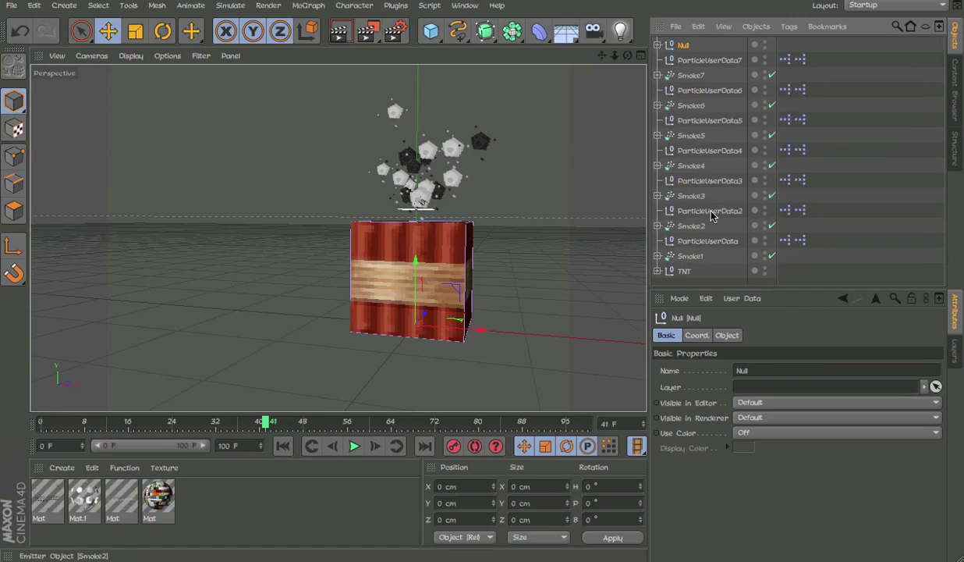
Rename the null holding the CMotion objects as Cmotions
double_click(689, 46)
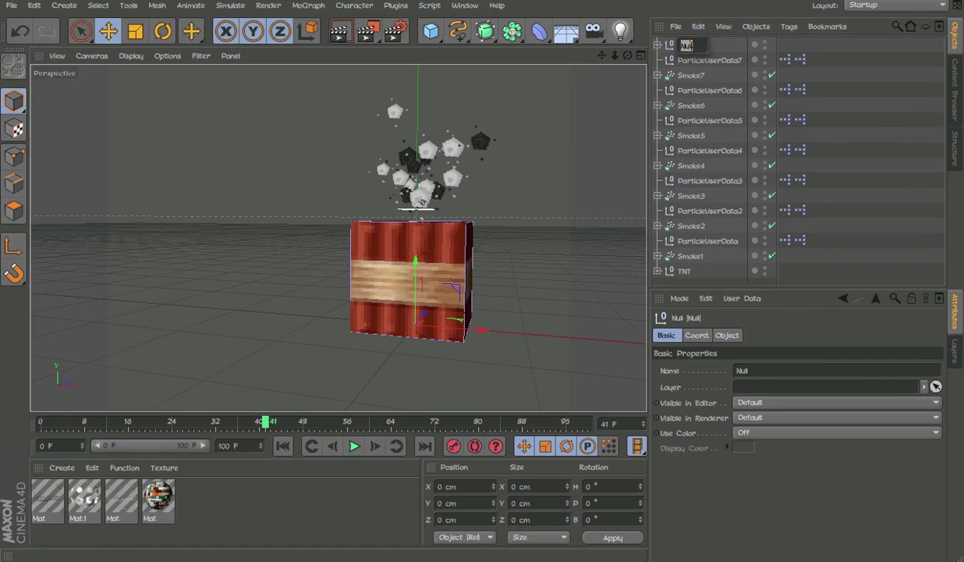
type("Cmotions")
key("Return")
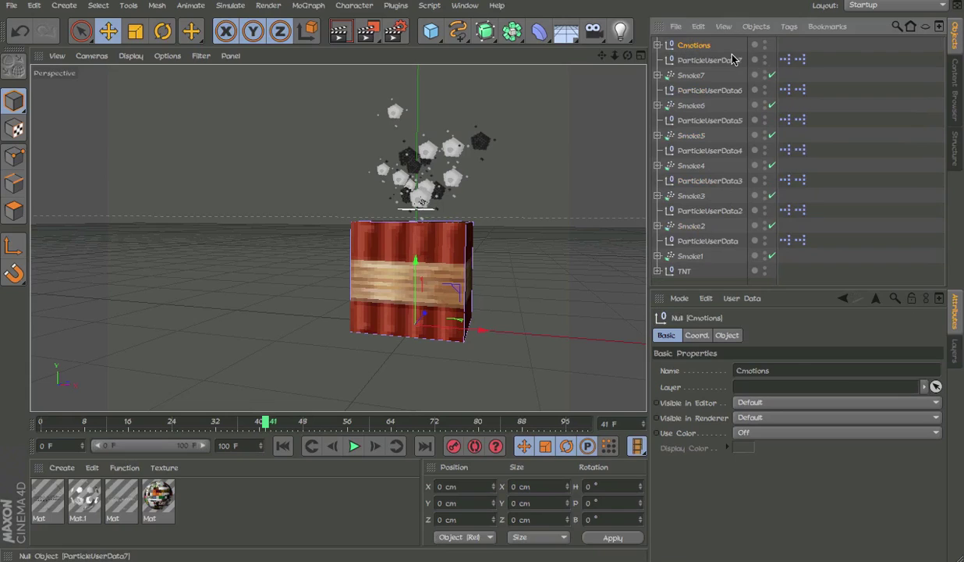
Group the seven particle user data objects, ParticleUserData to ParticleUserData7, under a new null
left_click(710, 60)
left_click(702, 90, "shift")
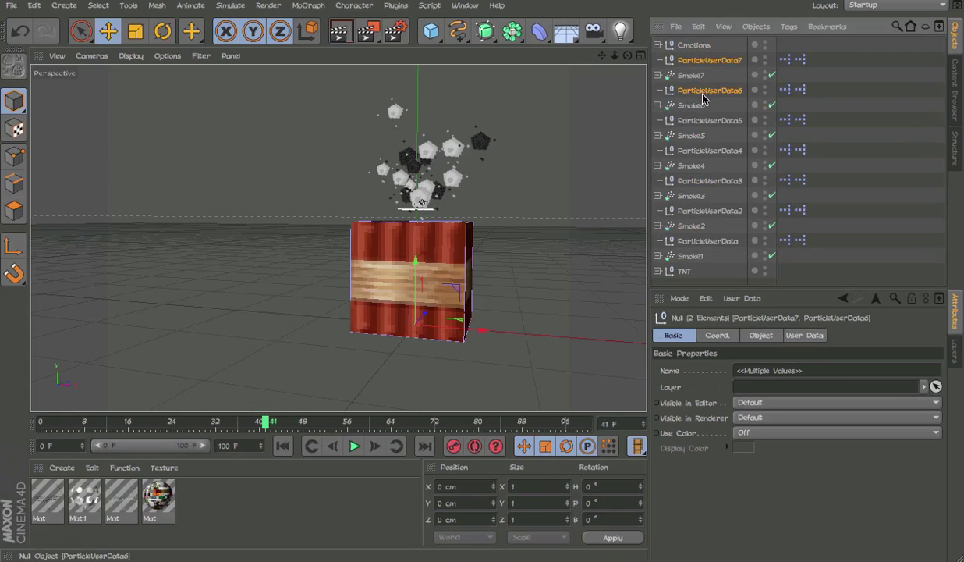
left_click(704, 121, "shift")
left_click(704, 150, "shift")
left_click(706, 180, "shift")
left_click(707, 211, "shift")
left_click(707, 241, "shift")
key("alt+g")
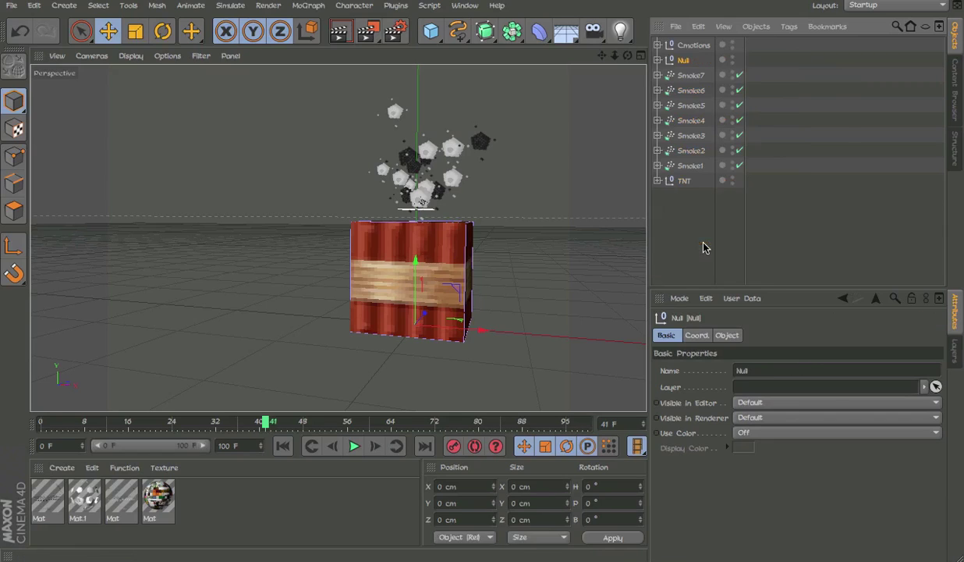
Rename the null holding the particle user data objects as UserDatas
left_click(677, 62)
key("Return")
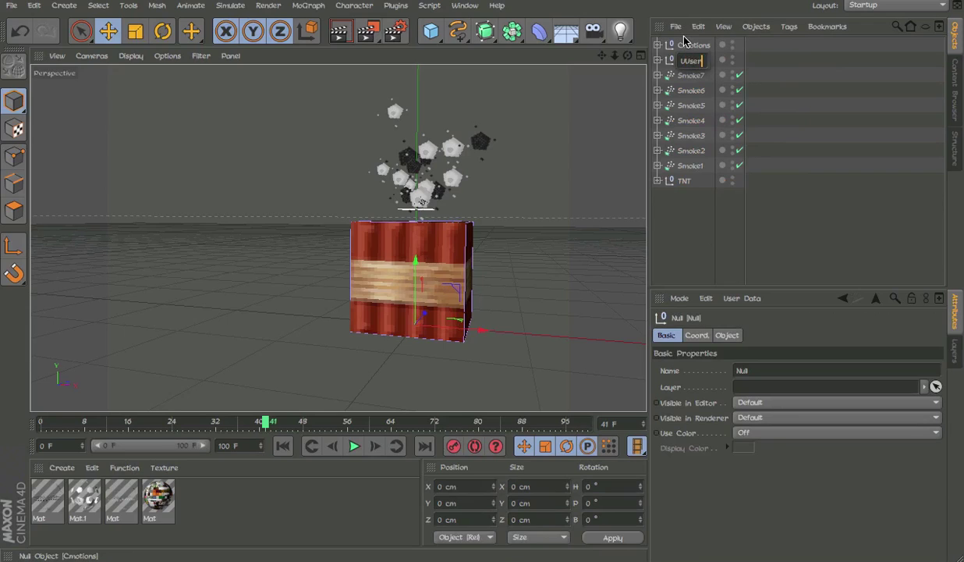
key("Return")
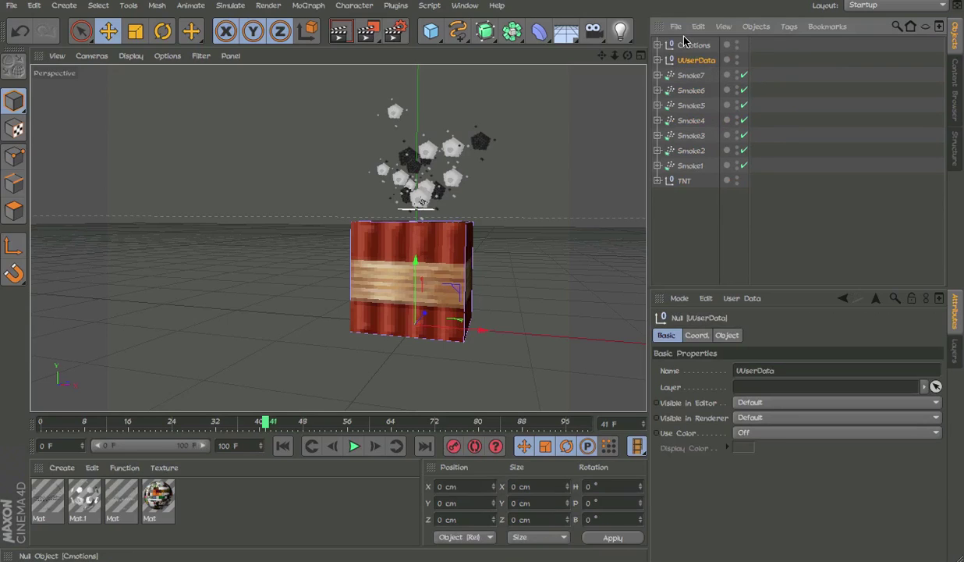
left_click(692, 70)
left_click(691, 65)
double_click(691, 64)
type("U")
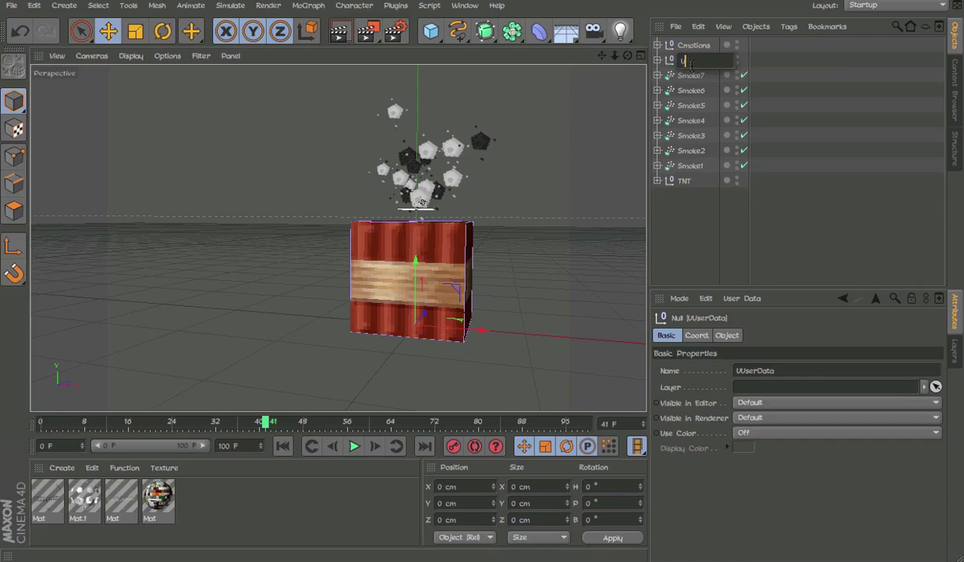
type("serData")
key("Return")
Group the emitters Smoke1 to Smoke7 under a new null and name it Emitters
left_click(691, 90)
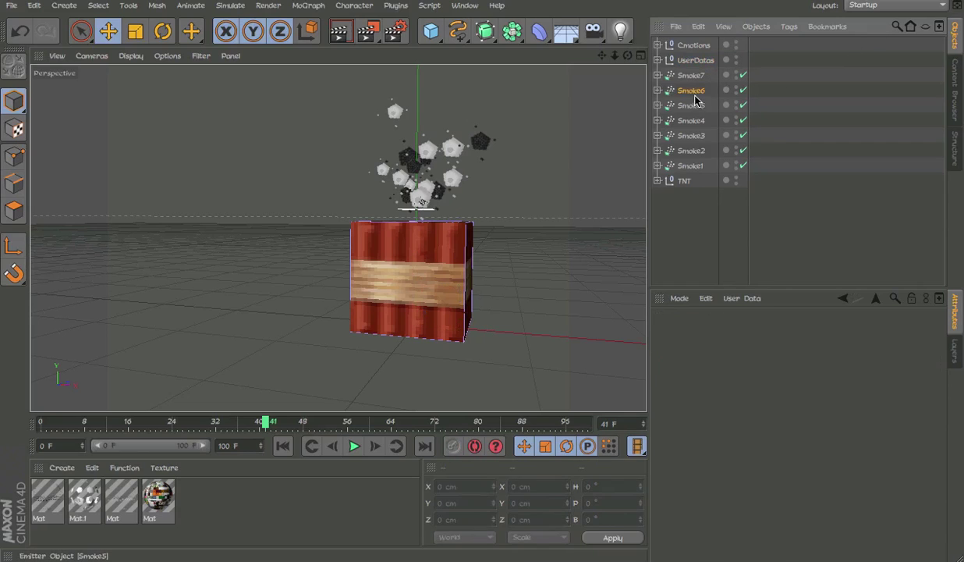
left_click(700, 164, "shift")
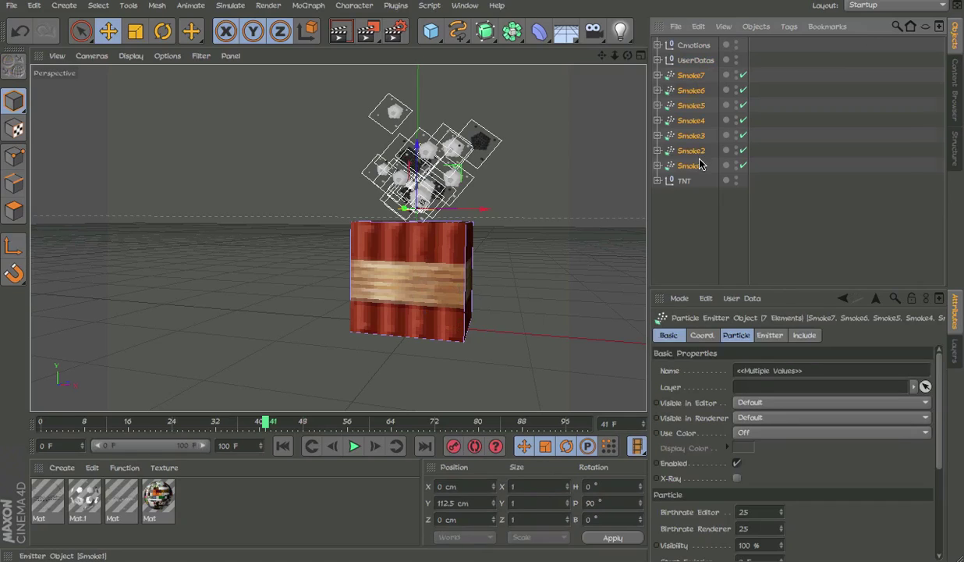
key("alt+g")
double_click(684, 75)
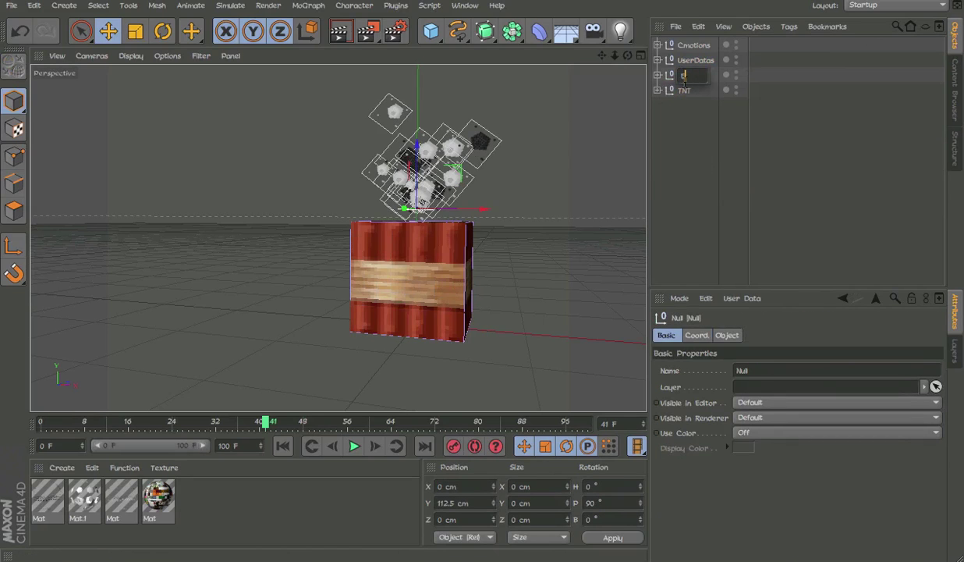
key("Return")
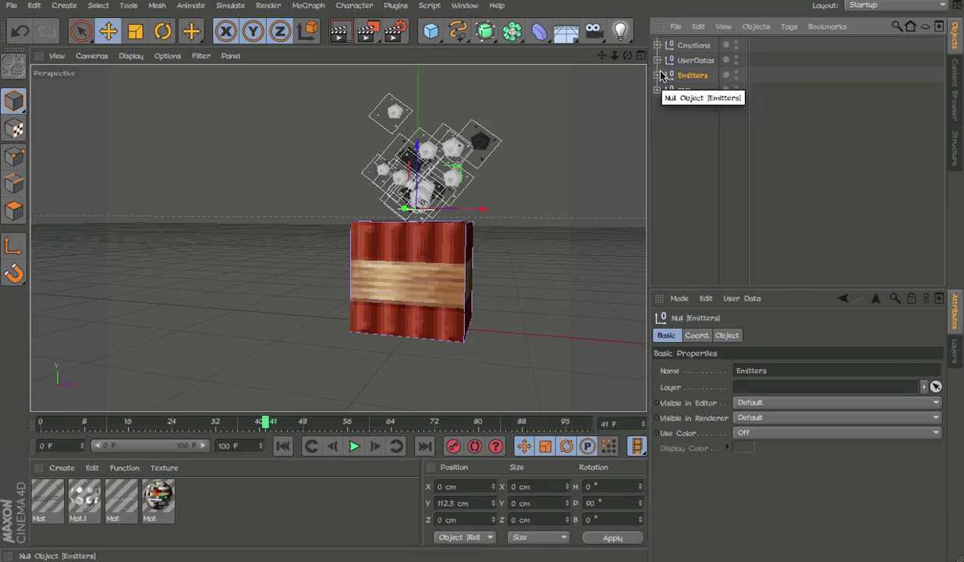
Lower all seven smoke emitters inside the Emitters group to Y 100 cm, and return the timeline to frame 0
left_click(657, 75)
left_click(699, 91)
left_click(695, 181, "shift")
scroll(434, 152, "up", 4)
left_click_drag(406, 171, 408, 223)
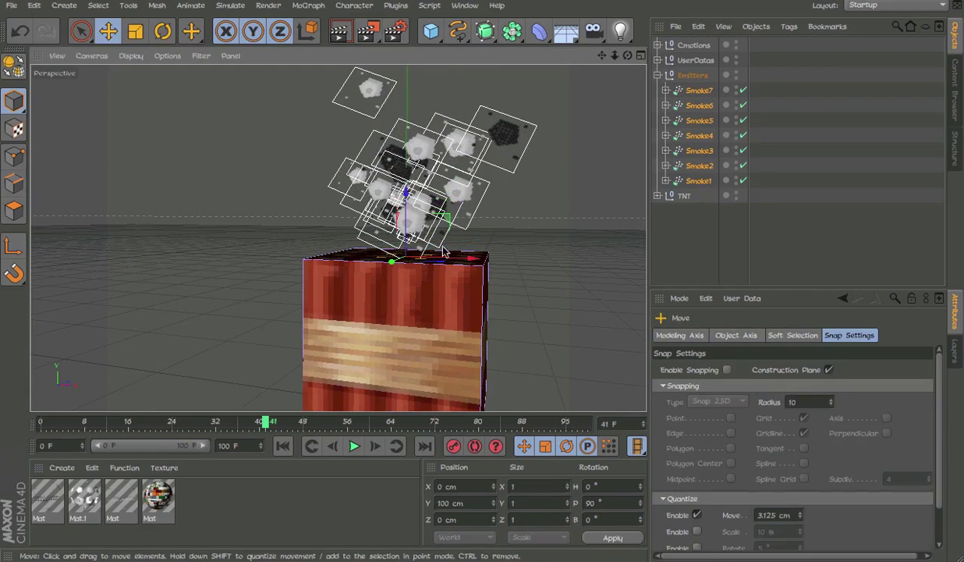
left_click(248, 426)
left_click_drag(248, 426, 1, 444)
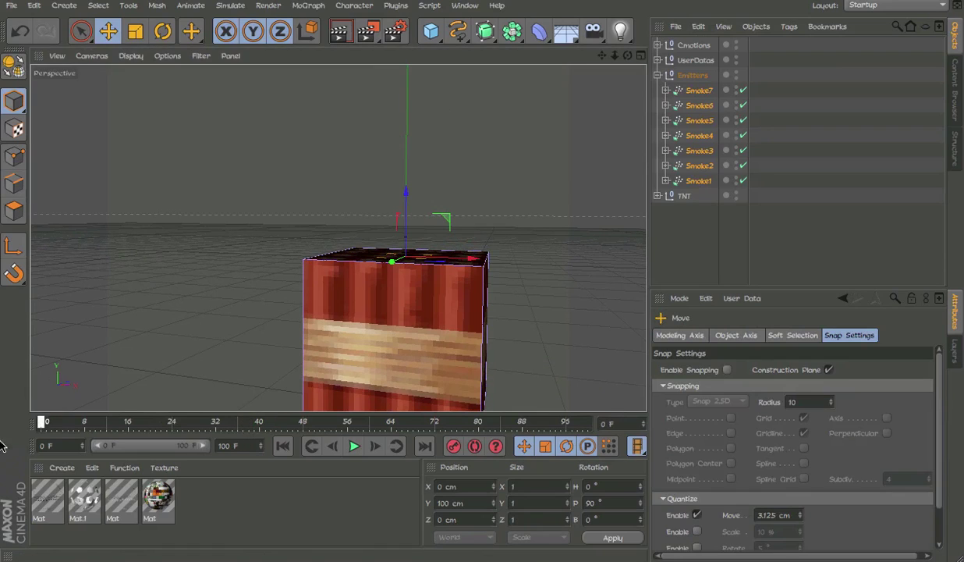
left_click(955, 156)
left_click(955, 37)
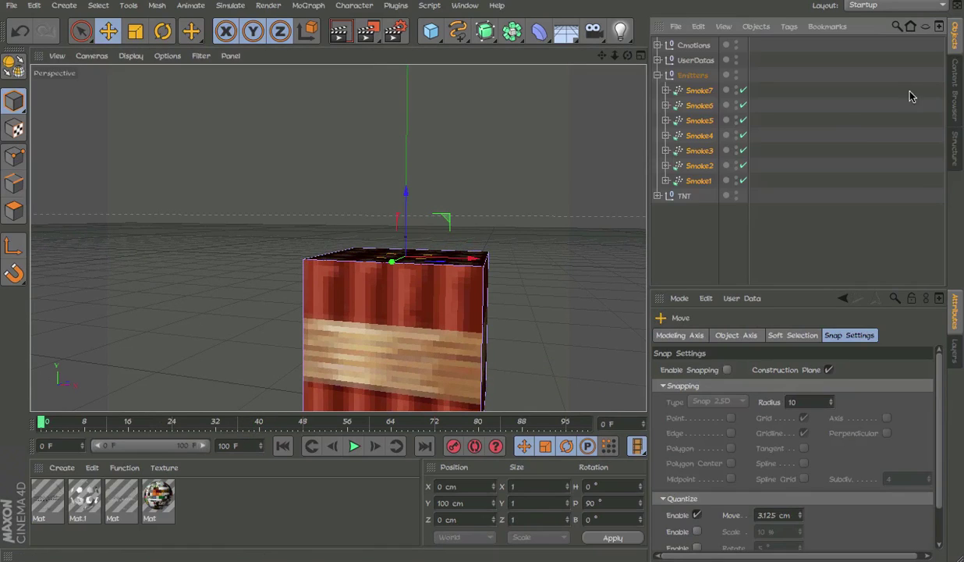
left_click(658, 75)
Play and scrub through the animation to check the smoke over the TNT block, ending at frame 0
left_click(353, 445)
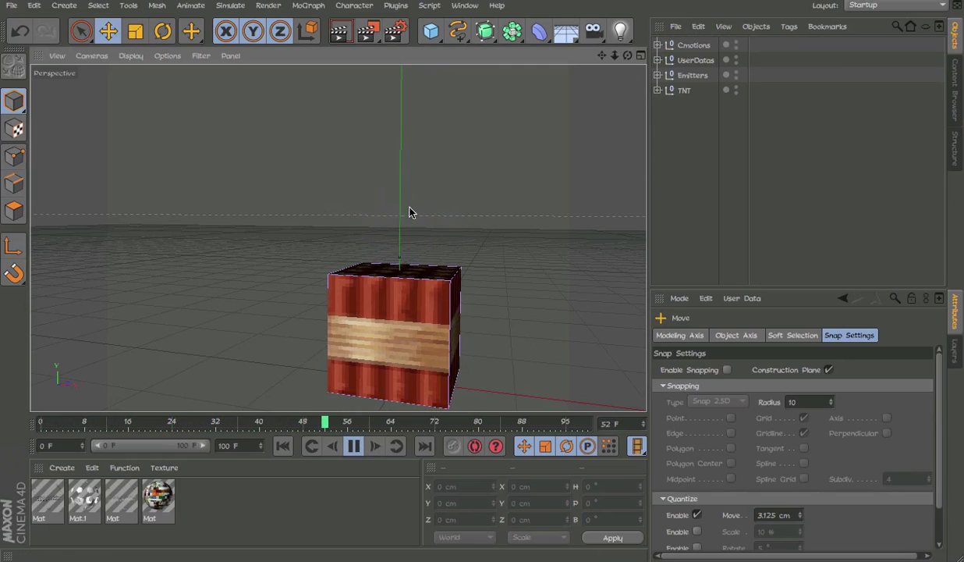
left_click(357, 445)
left_click_drag(53, 425, 117, 431)
key("F8")
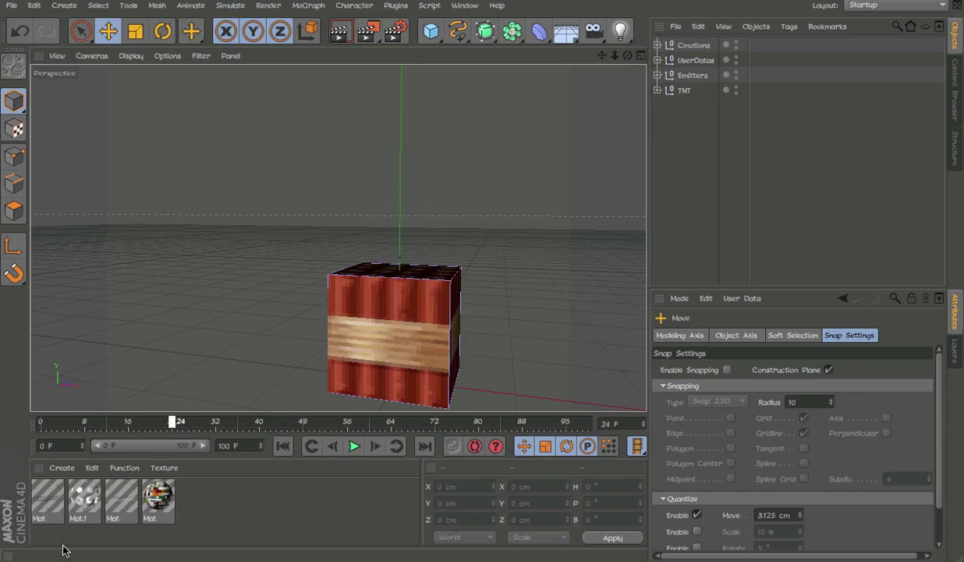
left_click_drag(64, 550, 38, 548)
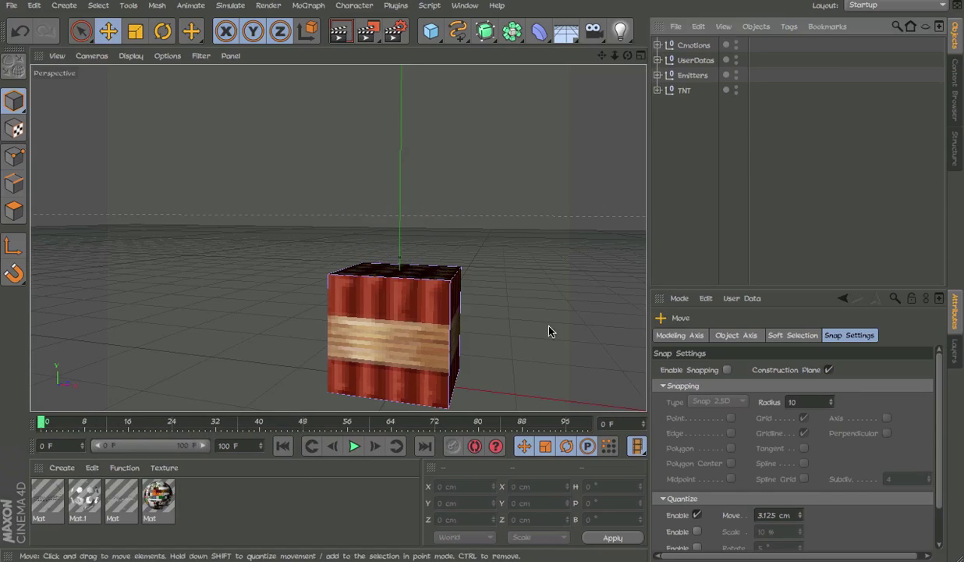
Move the Emitters group into the inner TNT null, directly above the TNT mesh
left_click_drag(596, 308, 493, 323, "alt")
right_click_drag(493, 323, 374, 289, "alt")
middle_click_drag(375, 289, 344, 265, "alt")
mouse_move(331, 258)
left_mouse_down("alt")
mouse_move(480, 340)
mouse_move(628, 119)
mouse_move(125, 390)
mouse_move(226, 390)
mouse_move(367, 265)
mouse_move(321, 254)
left_mouse_up("alt")
left_click_drag(349, 213, 238, 406, "alt")
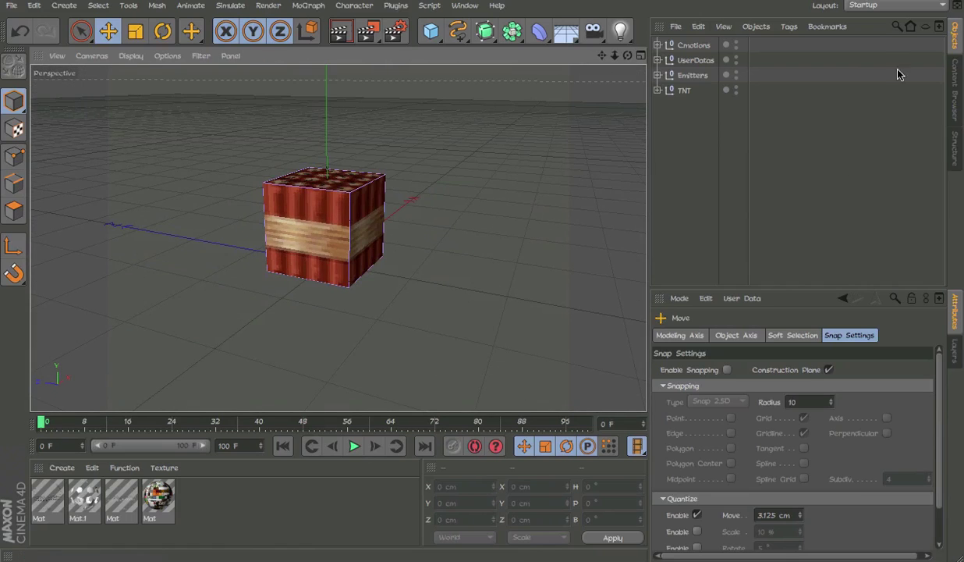
left_click(658, 90)
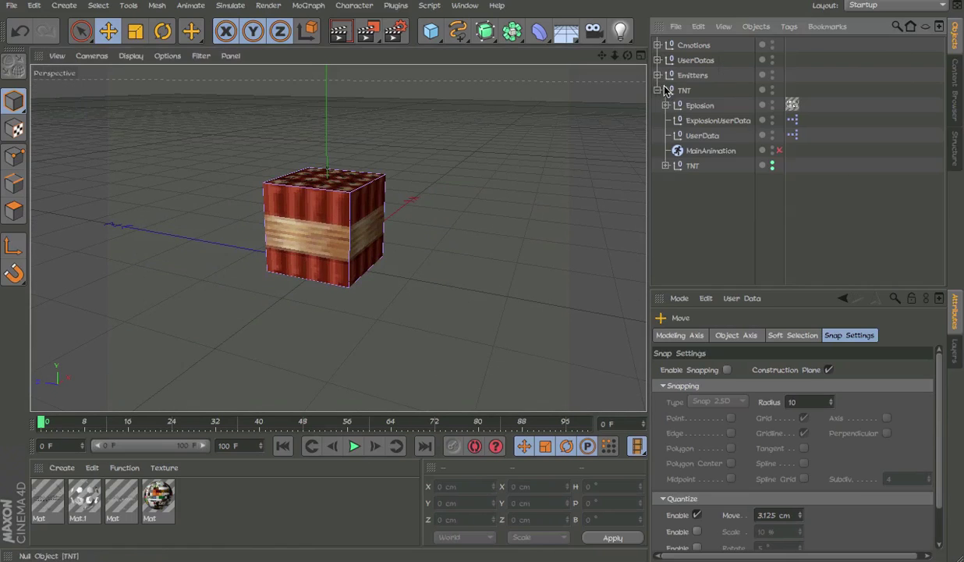
left_click(692, 166)
left_click(665, 165)
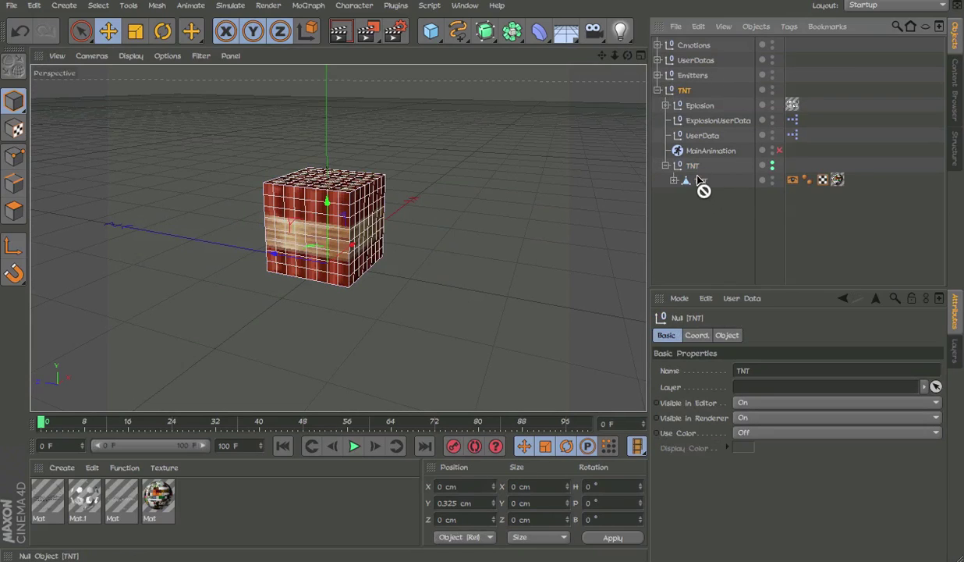
left_click(692, 76)
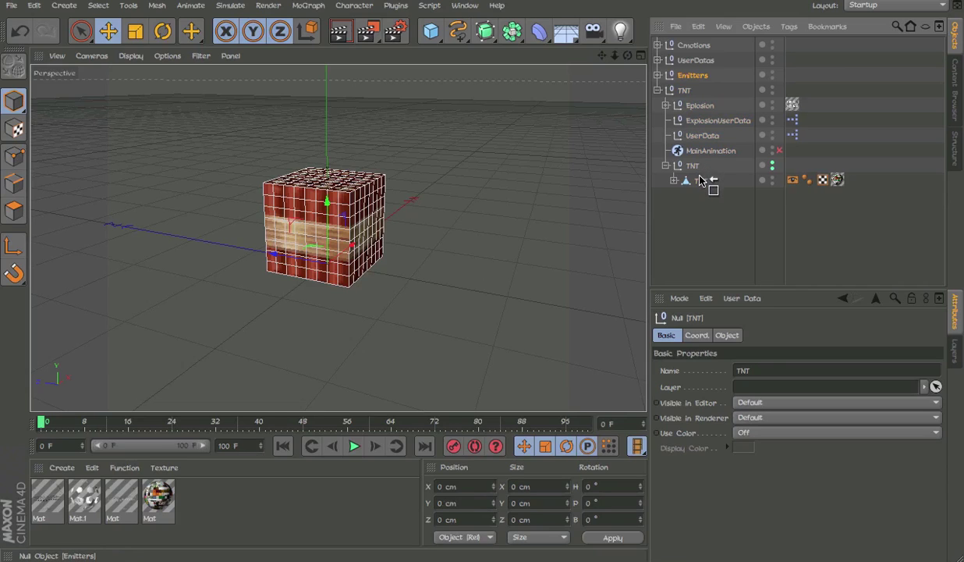
left_click_drag(700, 182, 680, 173)
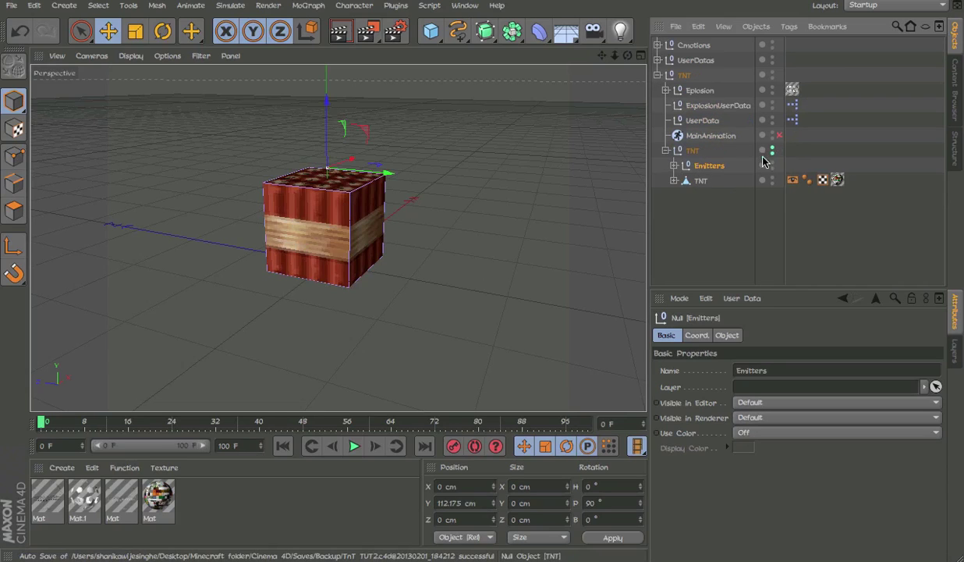
Enable the MainAnimation object, turn on the Emitters group's visibility, and play the combined animation from frame 0
left_click(792, 160)
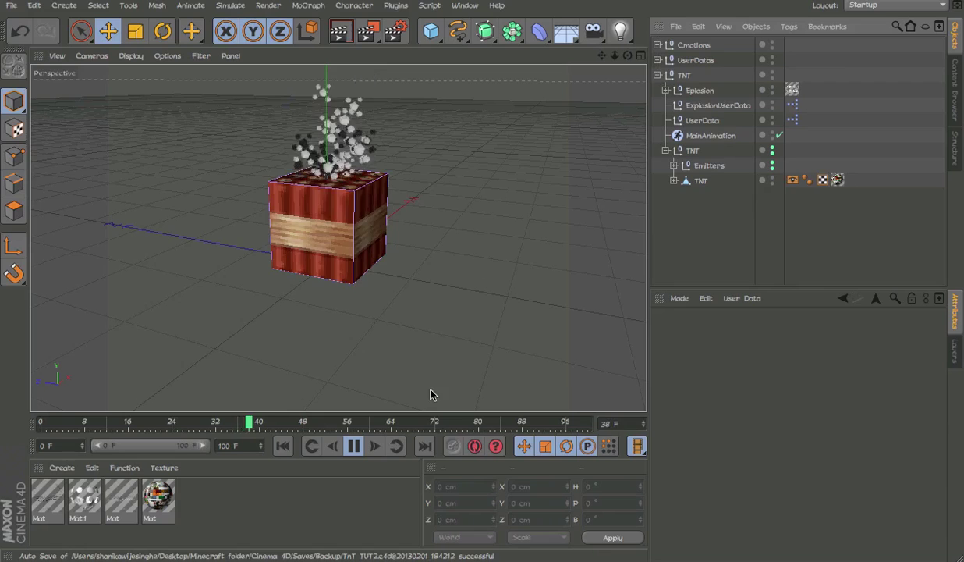
left_click_drag(370, 422, 40, 422)
left_click(355, 448)
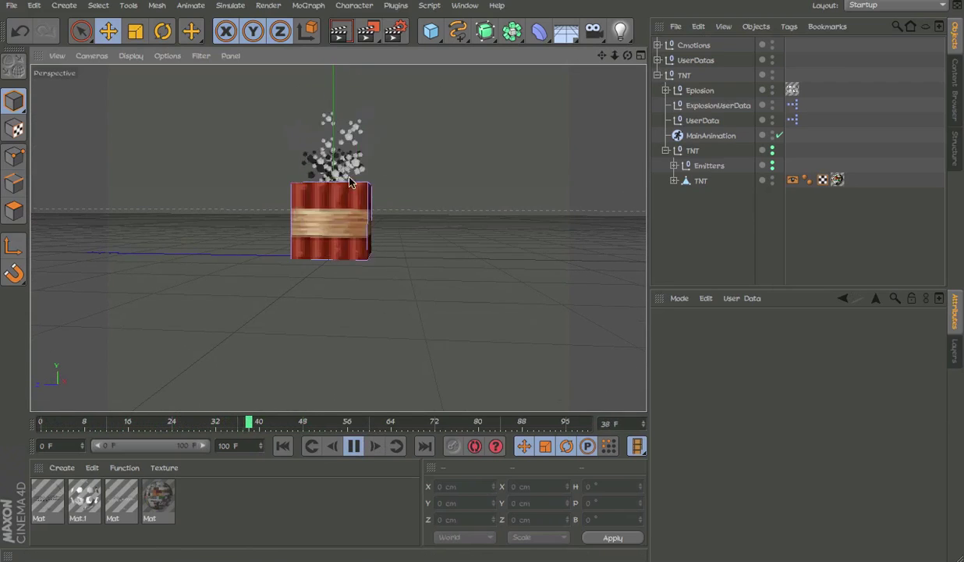
Replay the animation from frame 0 to check the smoke and explosion from another angle, and rewind it
left_click_drag(352, 424, 24, 464)
left_click(353, 441)
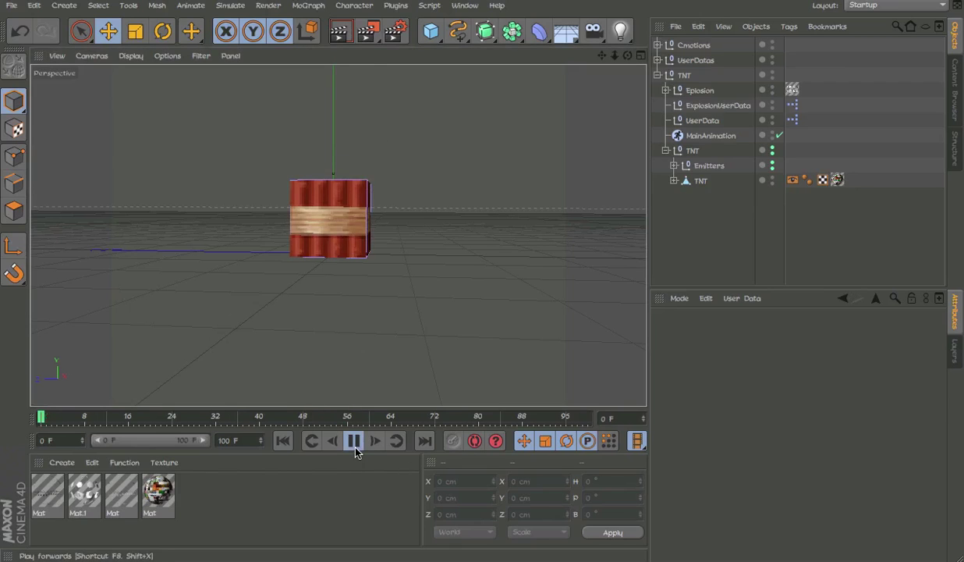
left_click_drag(367, 226, 395, 201, "alt")
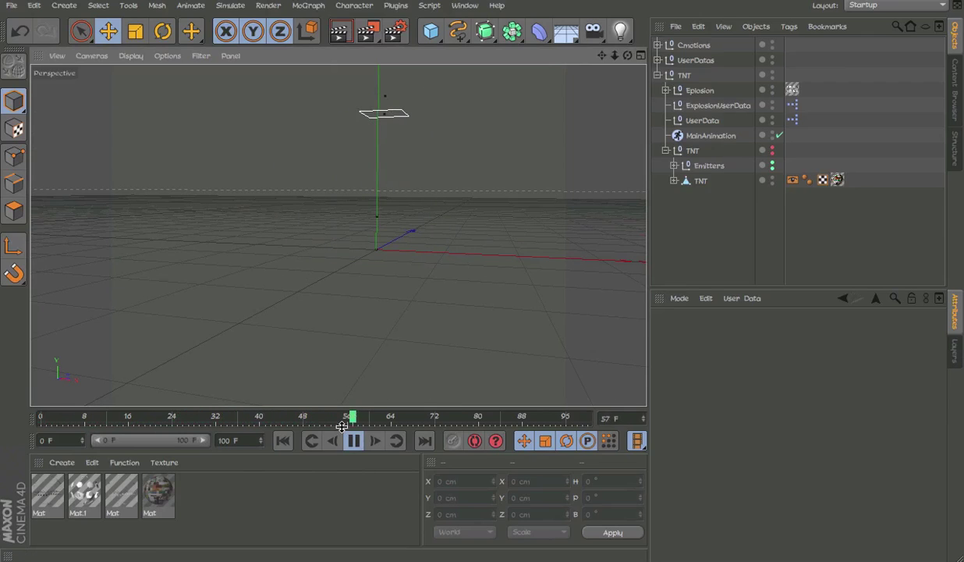
left_click_drag(369, 414, 41, 419)
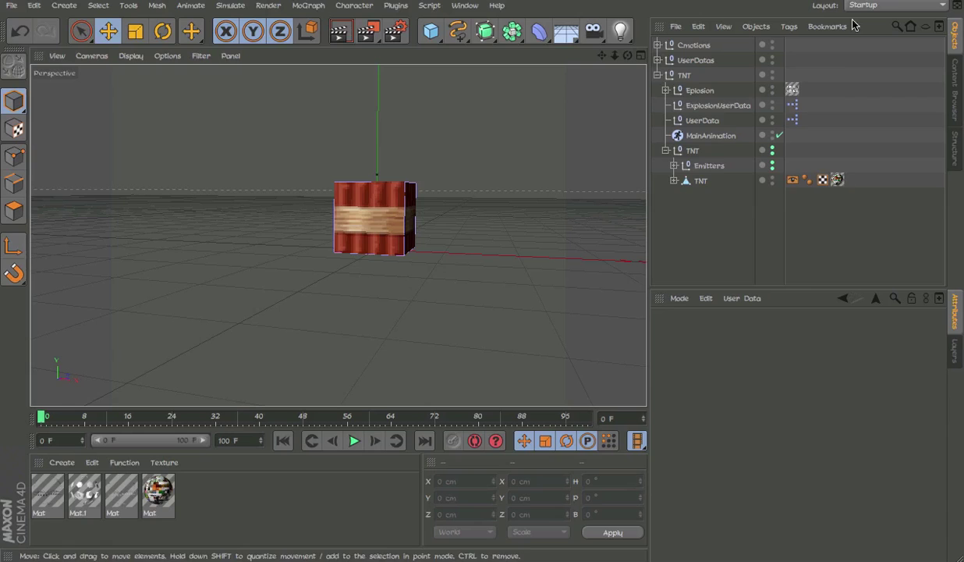
left_click(580, 0)
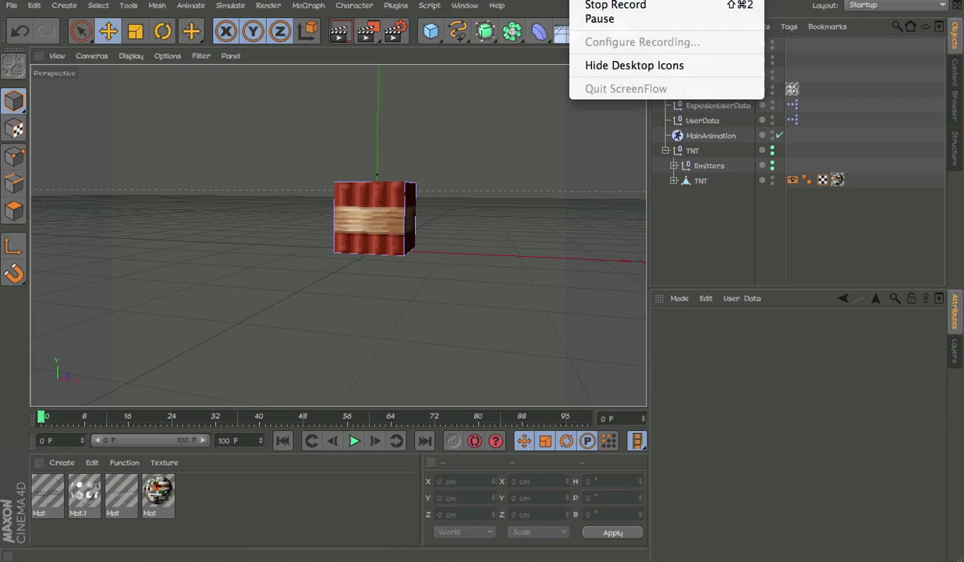
left_click(580, 0)
left_click_drag(555, 190, 510, 299, "alt")
right_click_drag(392, 228, 407, 256, "alt")
middle_click_drag(425, 218, 396, 230, "alt")
left_click_drag(369, 279, 450, 500, "alt")
left_click_drag(439, 433, 433, 428)
left_click_drag(411, 330, 435, 302, "alt")
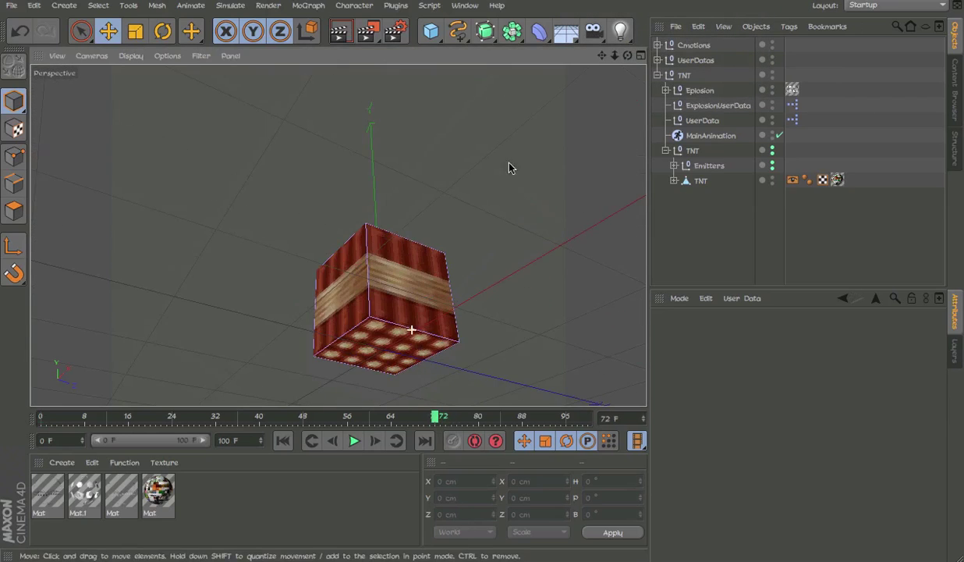